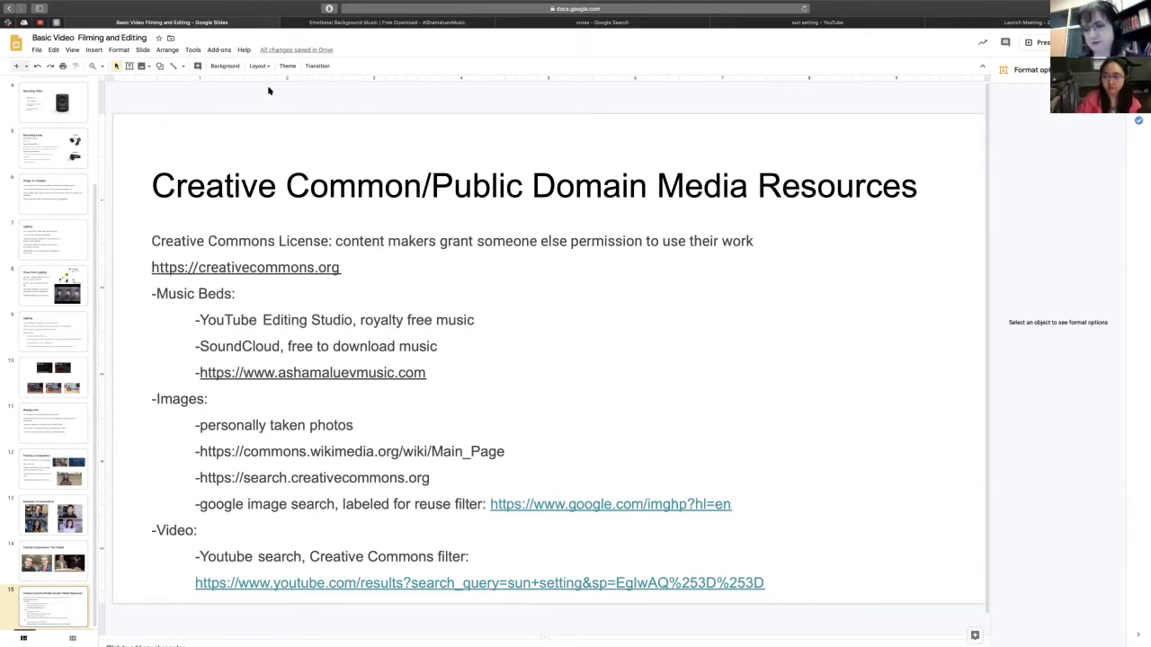
- Exit the Google Slides full screen and drag the Safari window down out of the way
{"action": "mouse_move", "coordinate": [103, 2]}
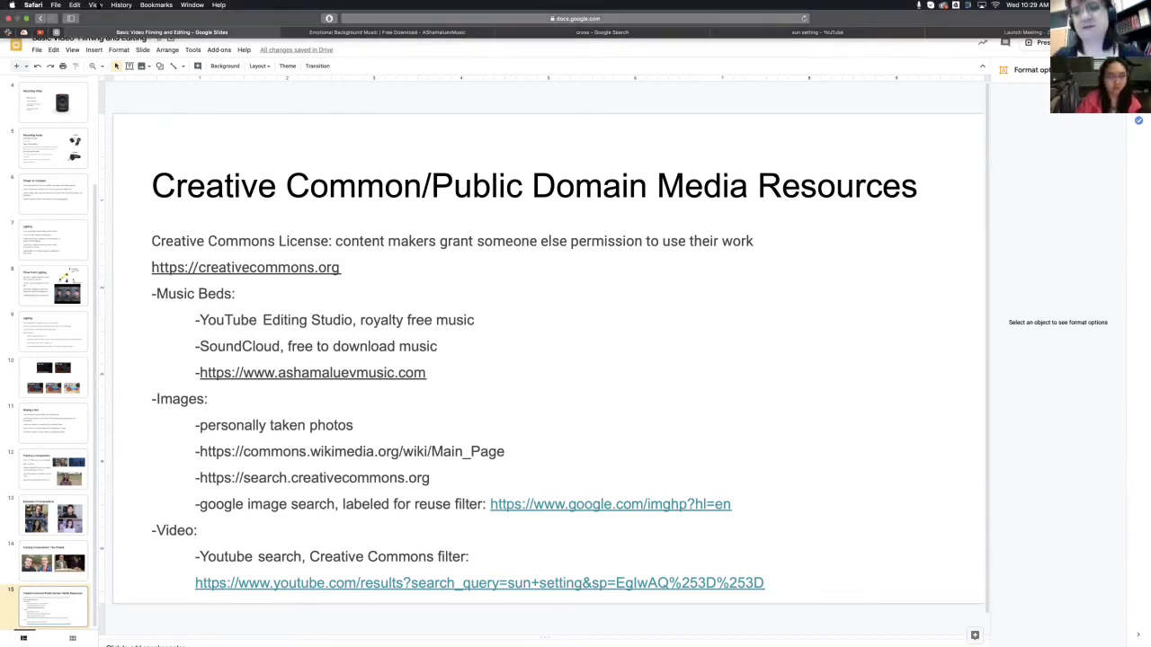
{"action": "left_click", "coordinate": [26, 19]}
{"action": "left_click_drag", "start_coordinate": [296, 45], "coordinate": [153, 594]}
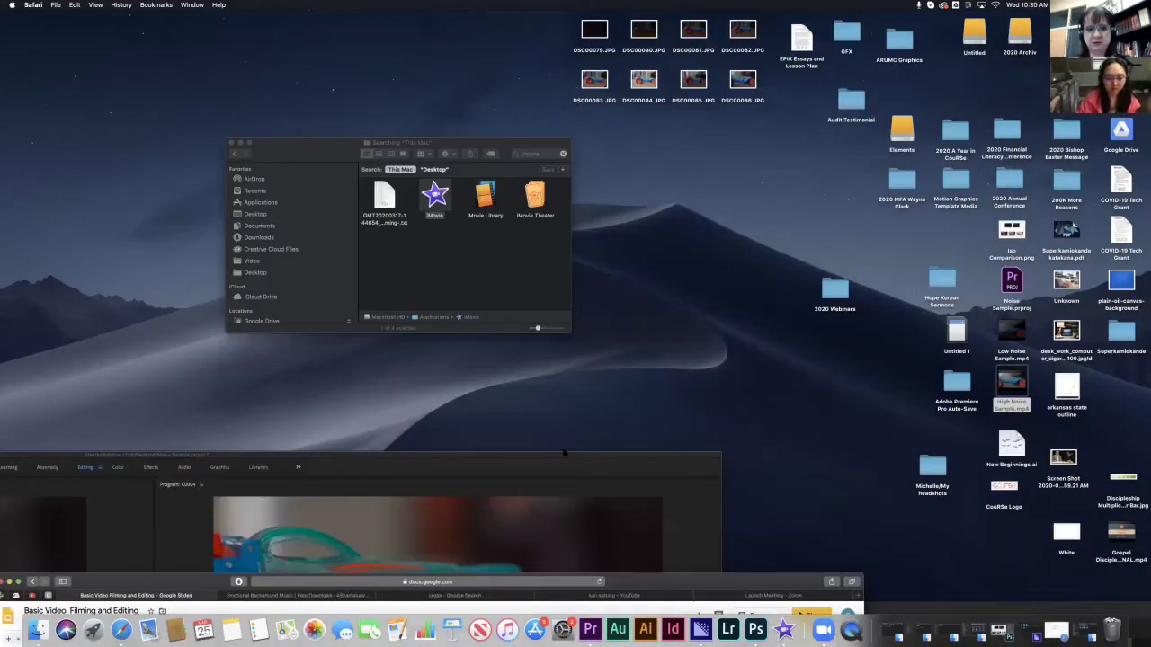
- Minimize the Safari slides and Premiere Pro windows and pull the iMovie window up into view
{"action": "left_click_drag", "start_coordinate": [564, 454], "coordinate": [565, 600]}
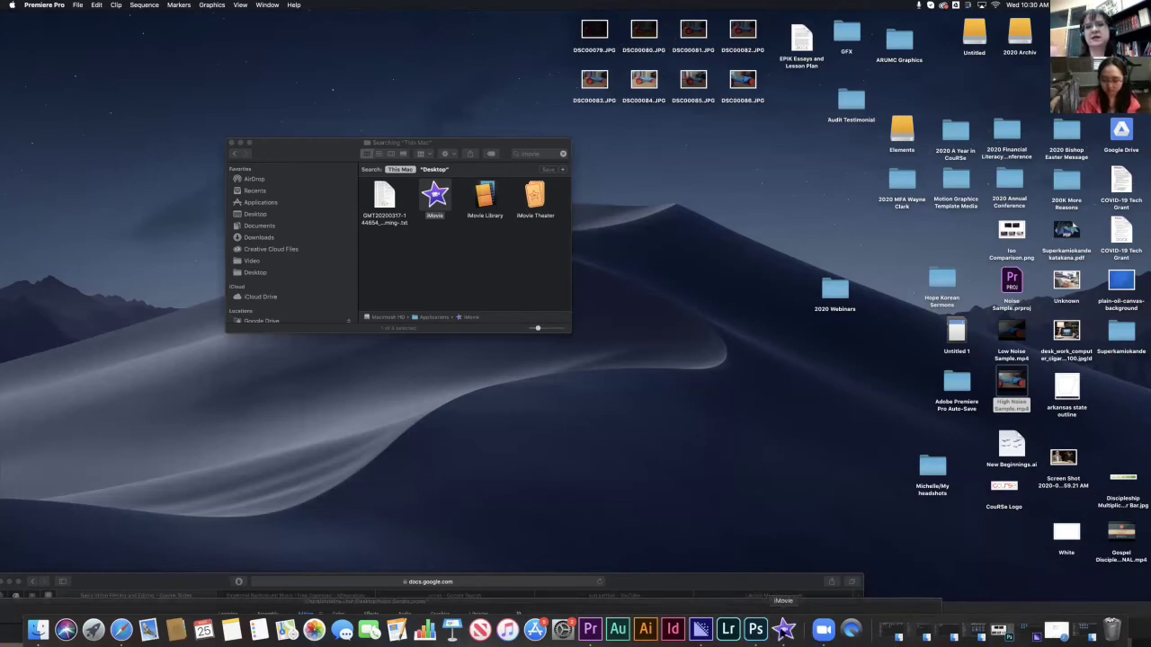
{"action": "left_click", "coordinate": [783, 631]}
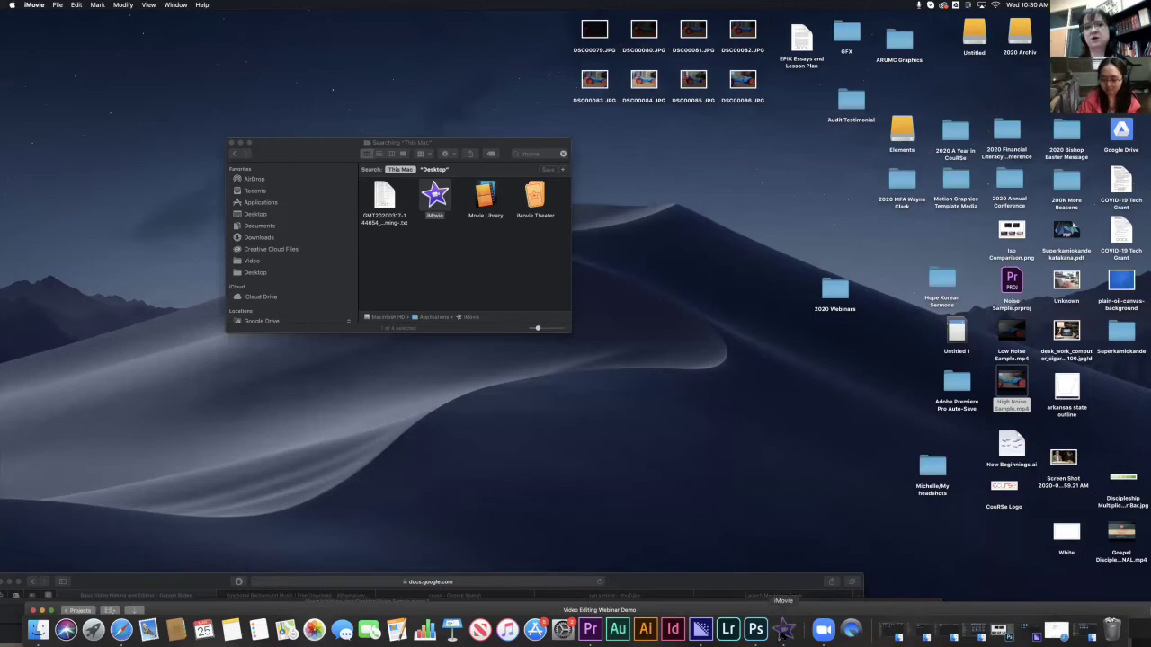
{"action": "left_click", "coordinate": [731, 593]}
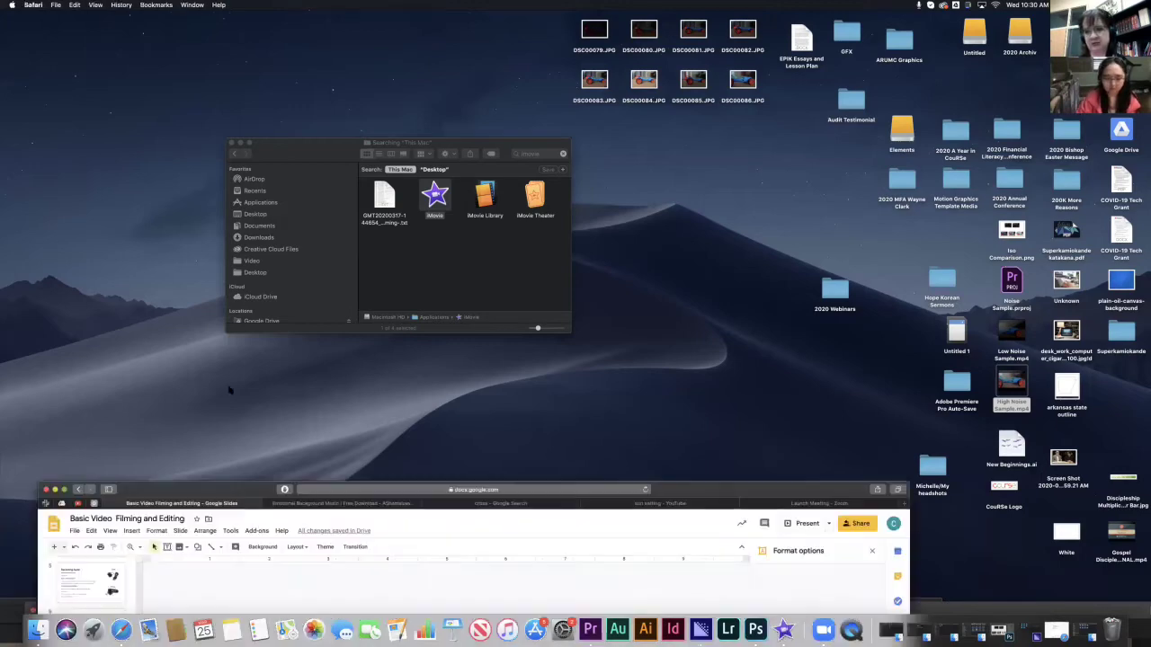
{"action": "key", "text": "super+m"}
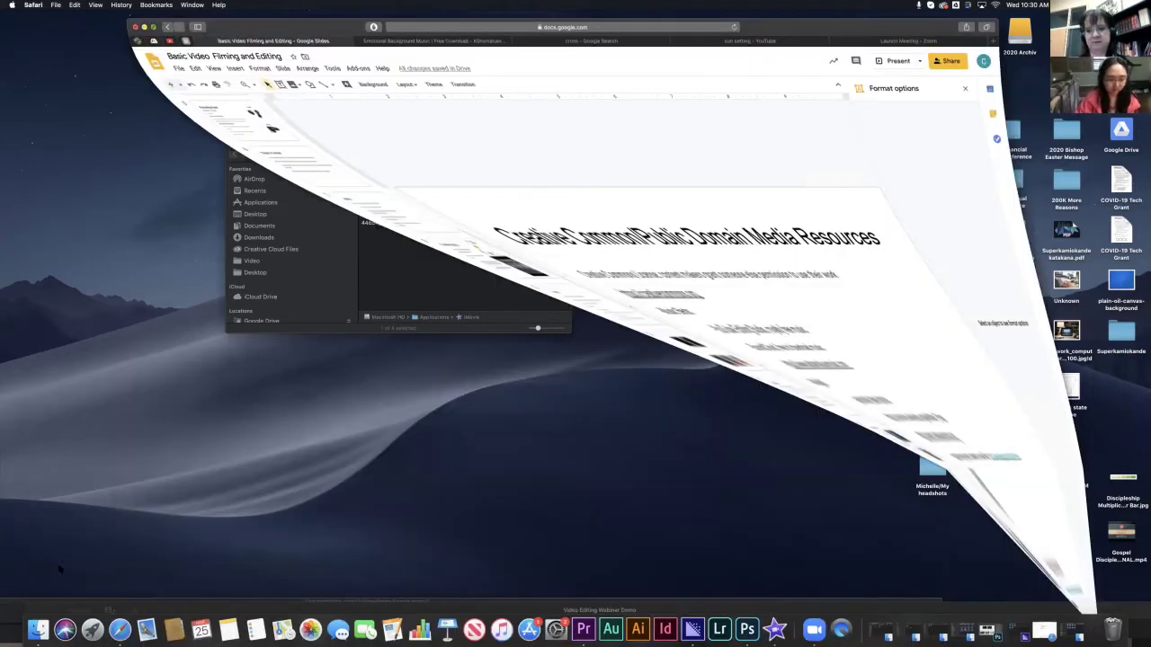
{"action": "left_click_drag", "start_coordinate": [90, 559], "coordinate": [38, 417]}
{"action": "key", "text": "super+m"}
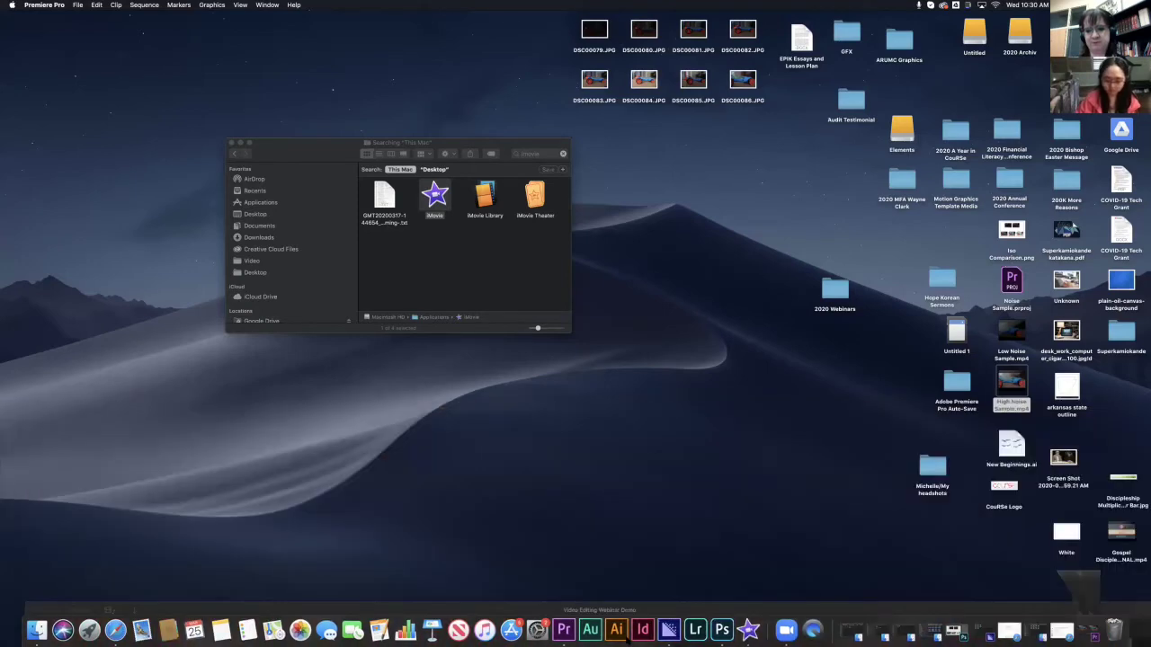
{"action": "left_click_drag", "start_coordinate": [659, 601], "coordinate": [684, 313]}
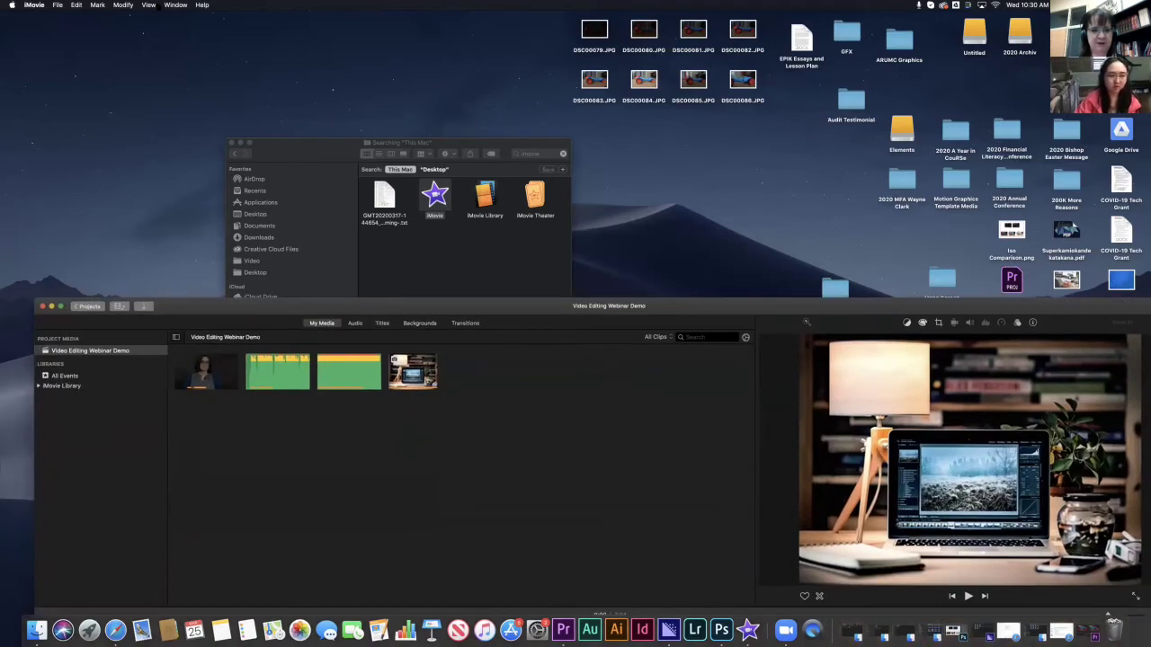
- Make iMovie full screen, showing the Video Editing Webinar Demo project's timeline
{"action": "left_click_drag", "start_coordinate": [173, 311], "coordinate": [164, 158]}
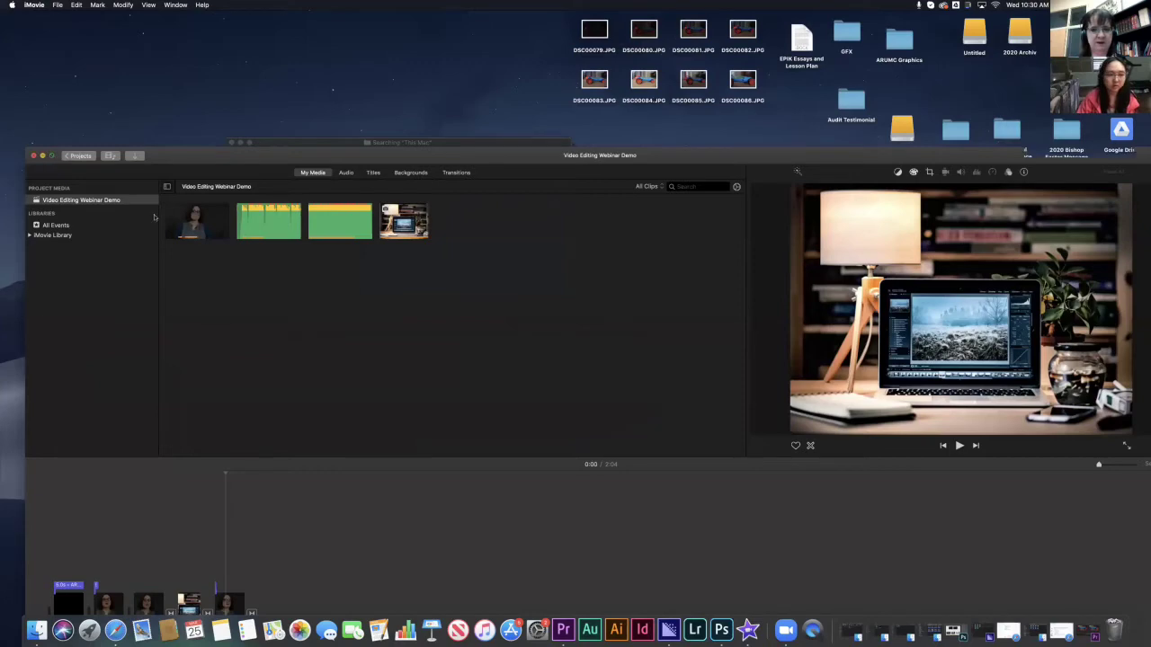
{"action": "left_click", "coordinate": [51, 156]}
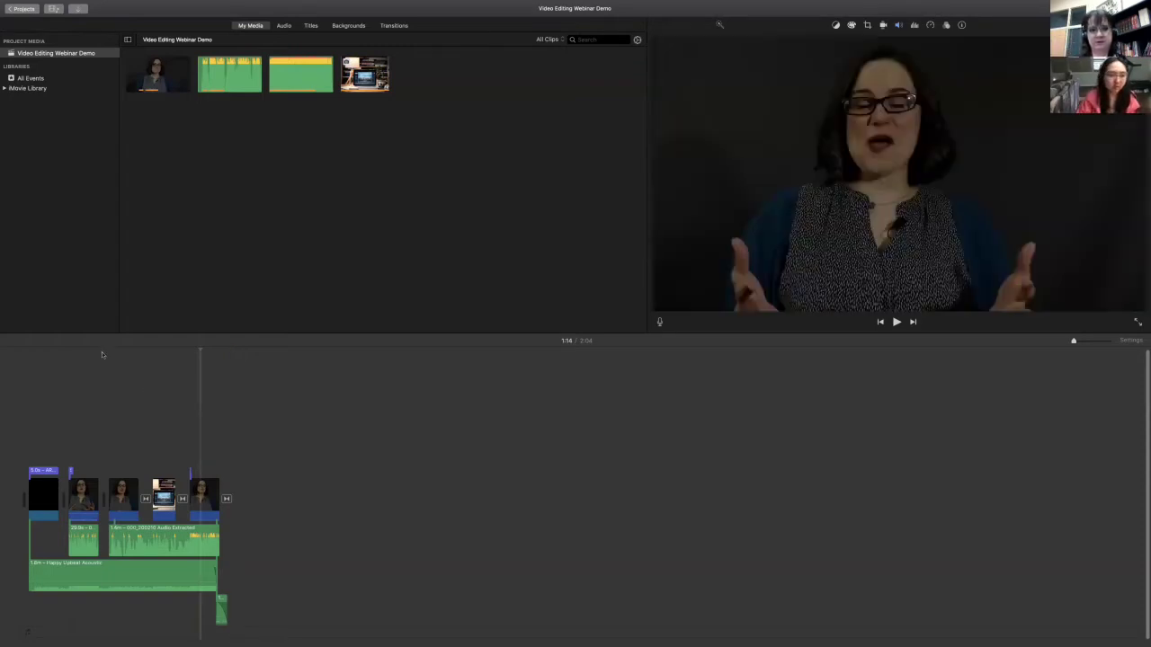
{"action": "mouse_move", "coordinate": [184, 4]}
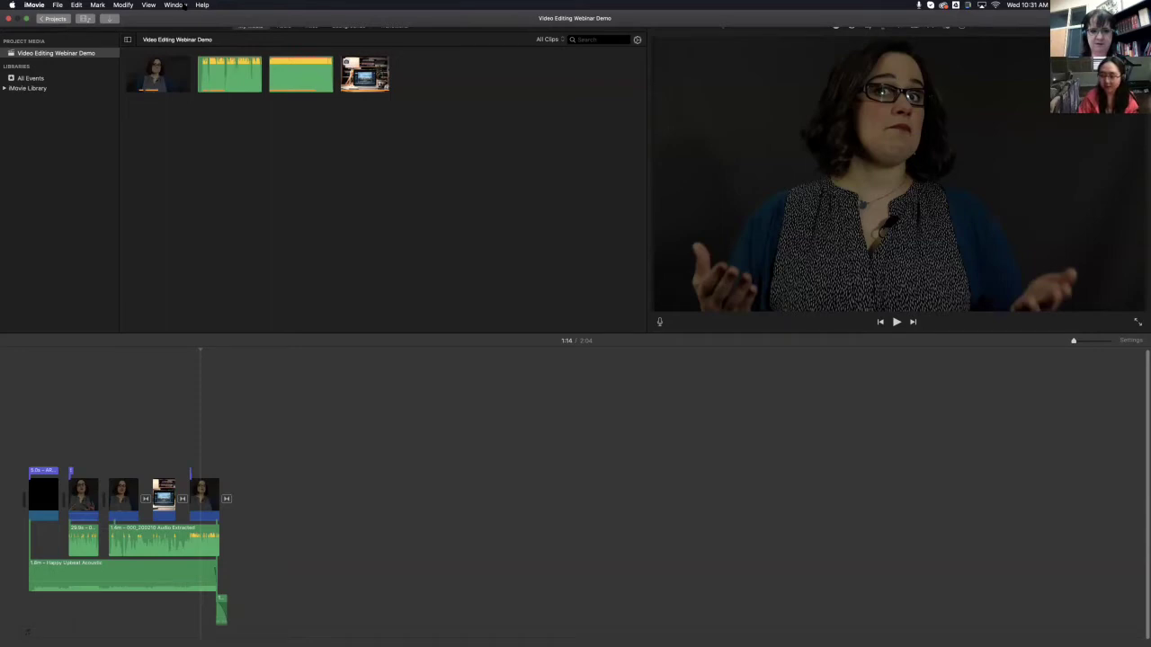
- From the Projects list, create a new Movie project, My Movie 1
{"action": "left_click", "coordinate": [55, 19]}
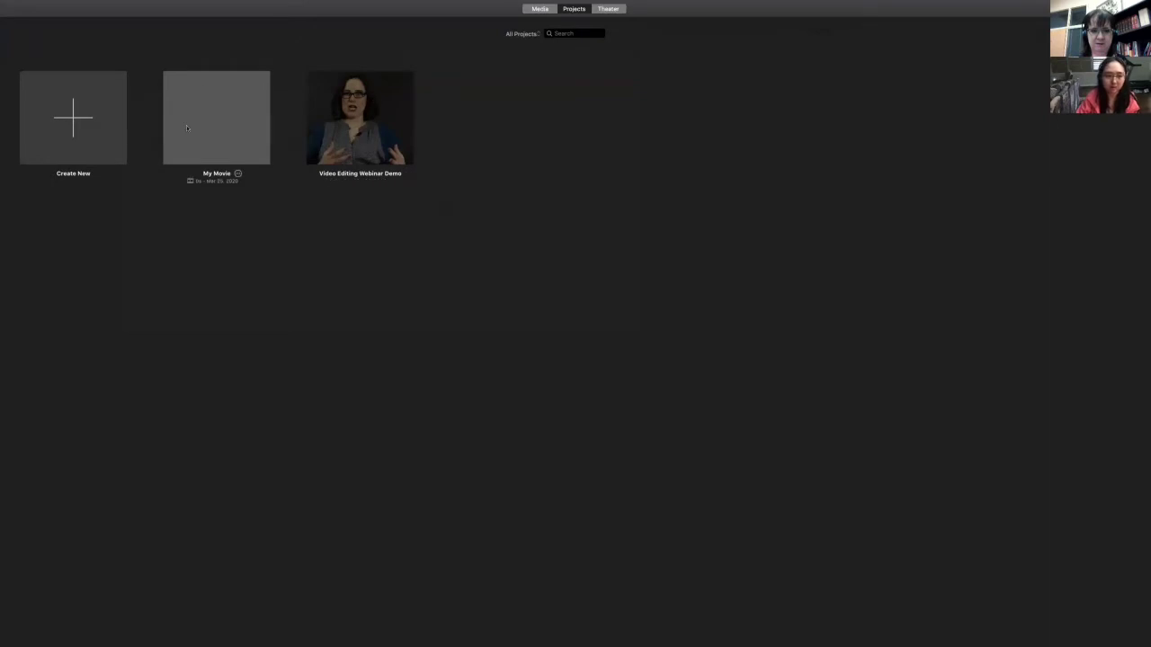
{"action": "left_click", "coordinate": [70, 122]}
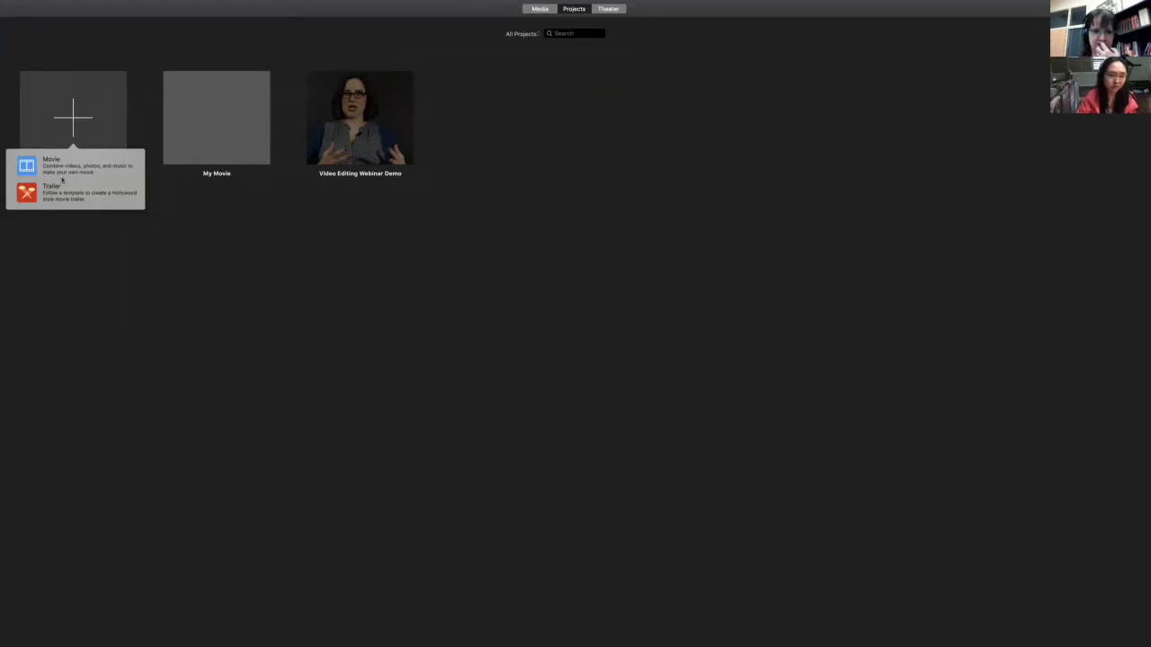
{"action": "left_click", "coordinate": [45, 167]}
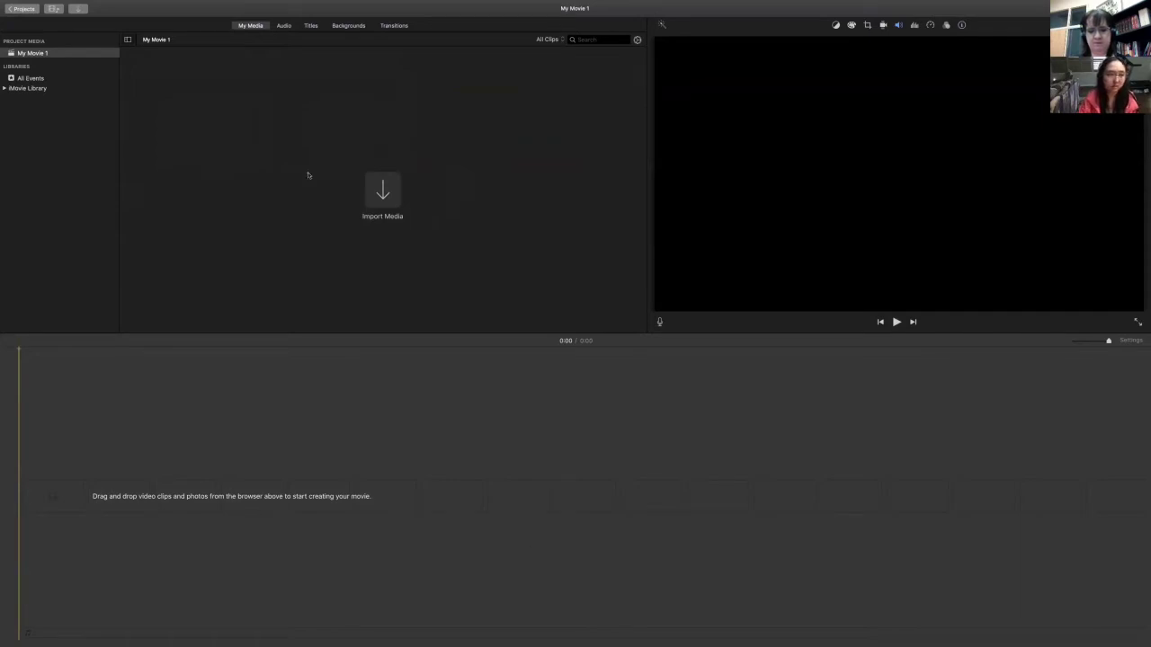
- Import C0001.MP4 from the Desktop's Audit Testimonial folder into My Movie 1's media
{"action": "left_click", "coordinate": [388, 194]}
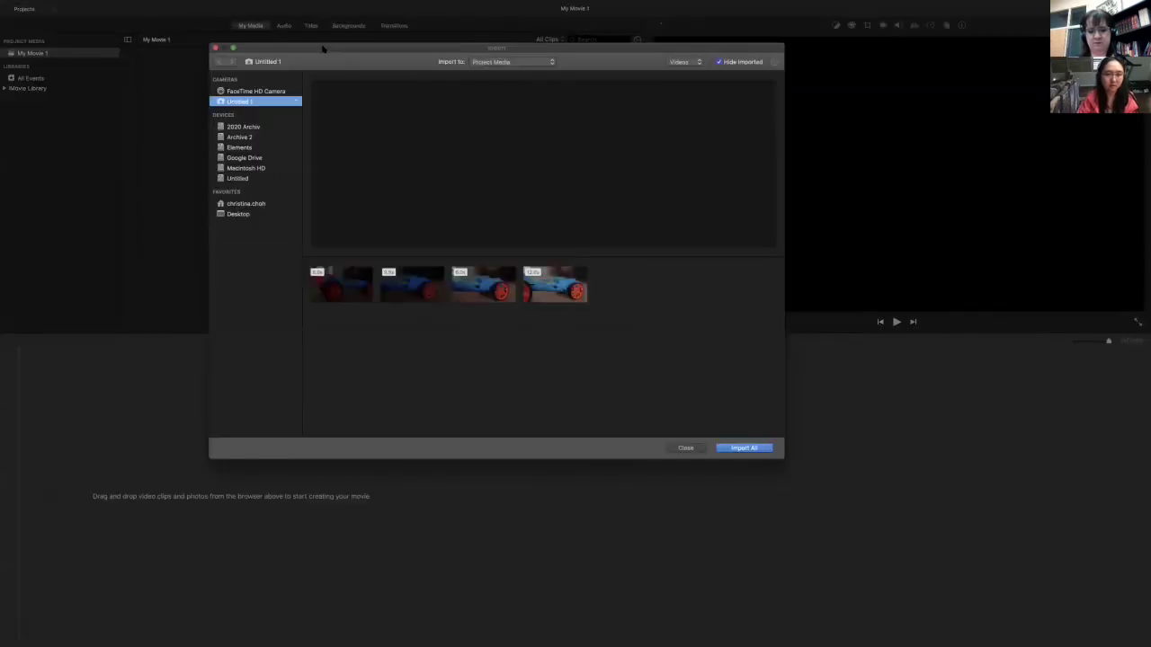
{"action": "left_click_drag", "start_coordinate": [324, 48], "coordinate": [281, 40]}
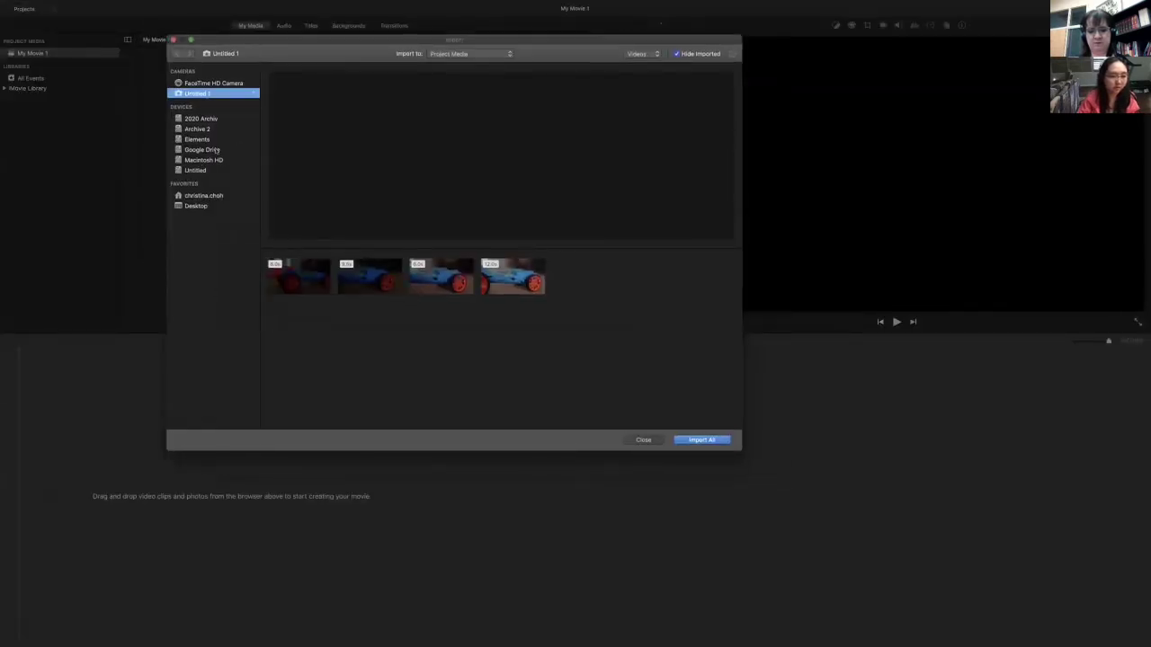
{"action": "left_click", "coordinate": [197, 206]}
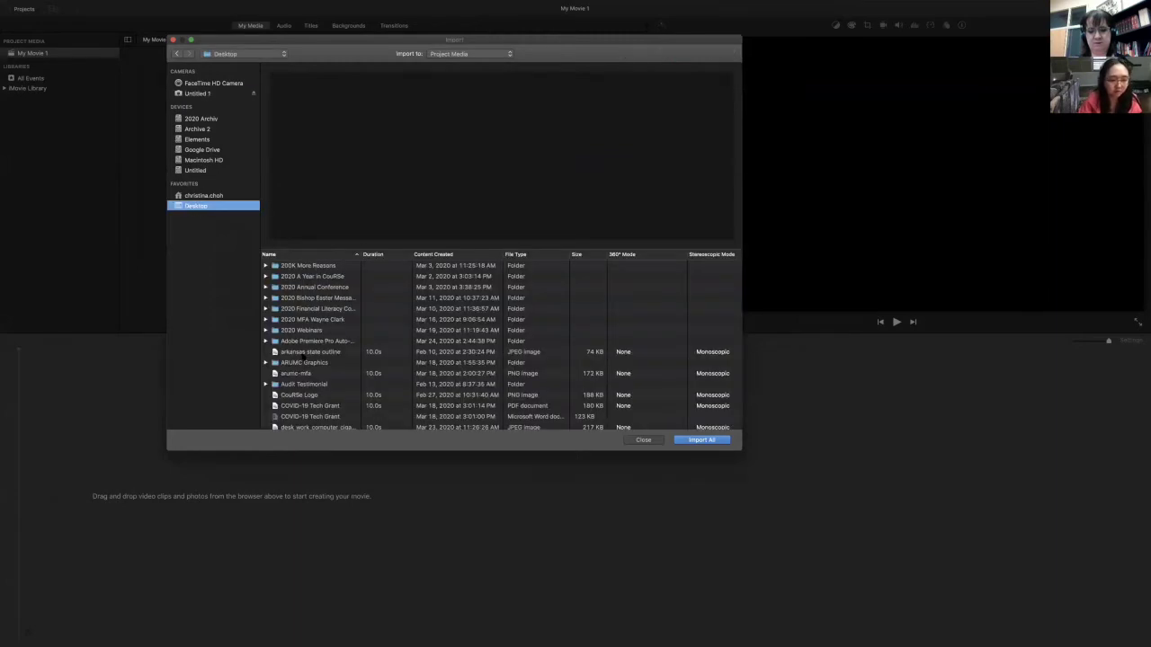
{"action": "left_click", "coordinate": [292, 386]}
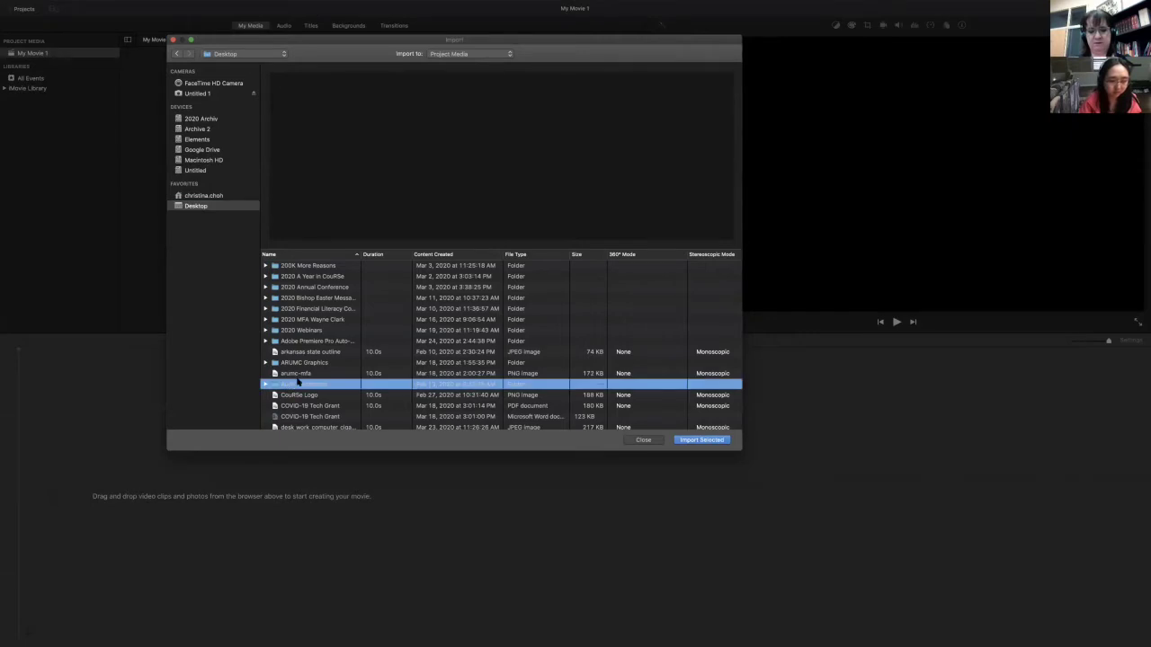
{"action": "double_click", "coordinate": [283, 385]}
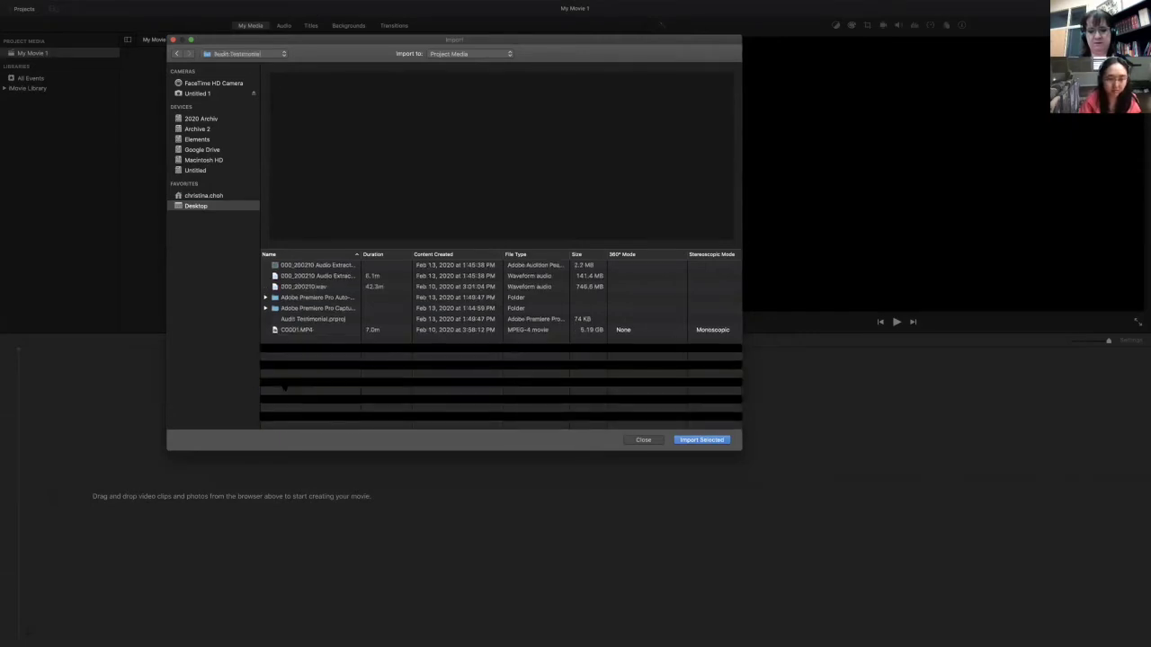
{"action": "left_click", "coordinate": [296, 330]}
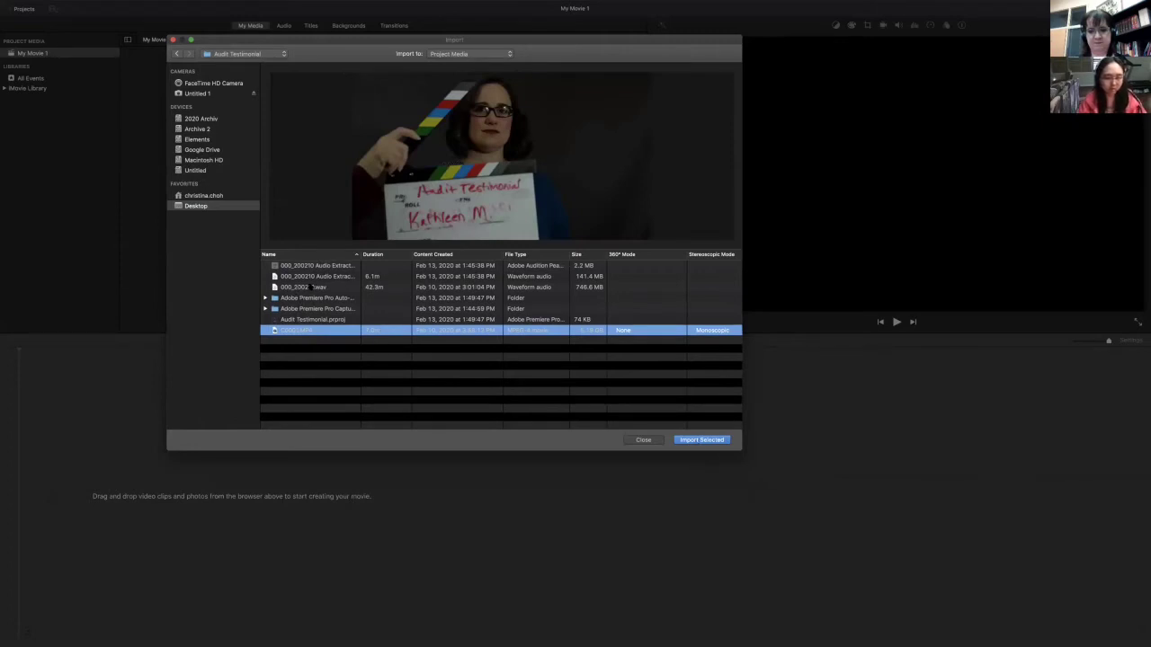
{"action": "left_click", "coordinate": [306, 275]}
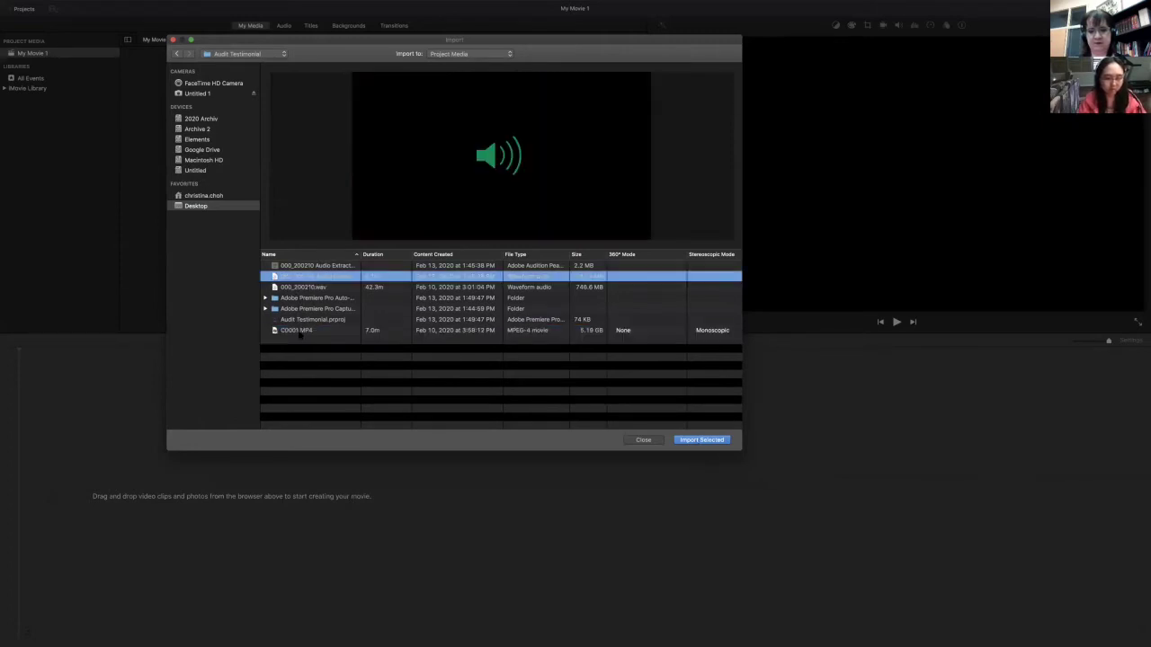
{"action": "left_click", "coordinate": [301, 331]}
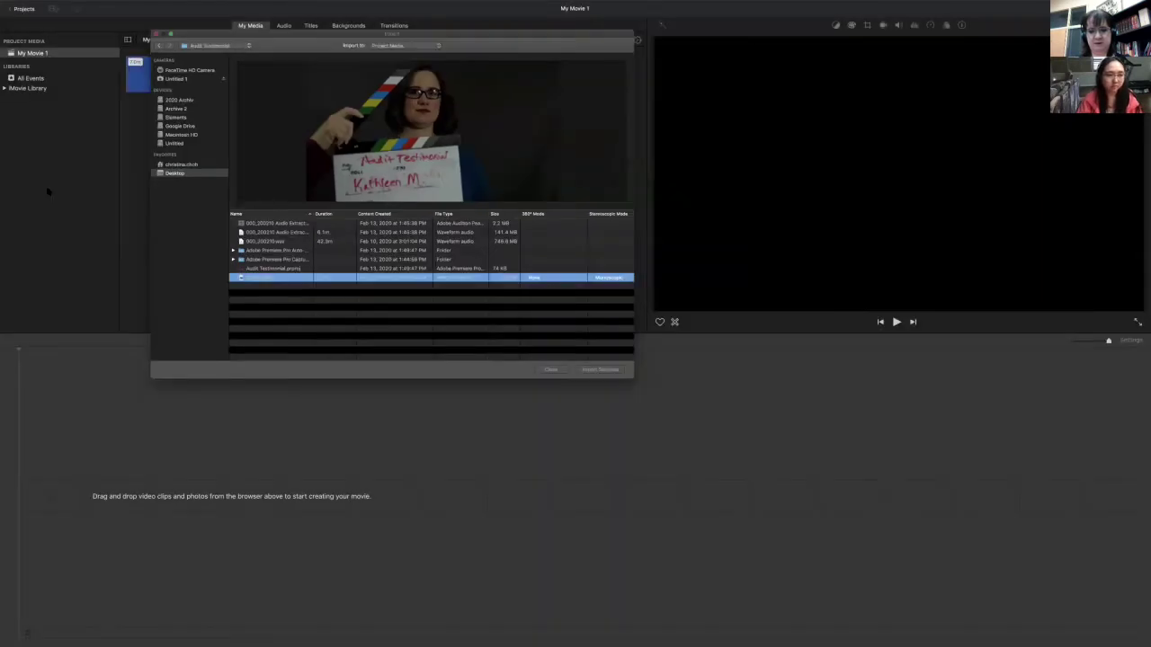
{"action": "key", "text": "Return"}
{"action": "right_click", "coordinate": [223, 76]}
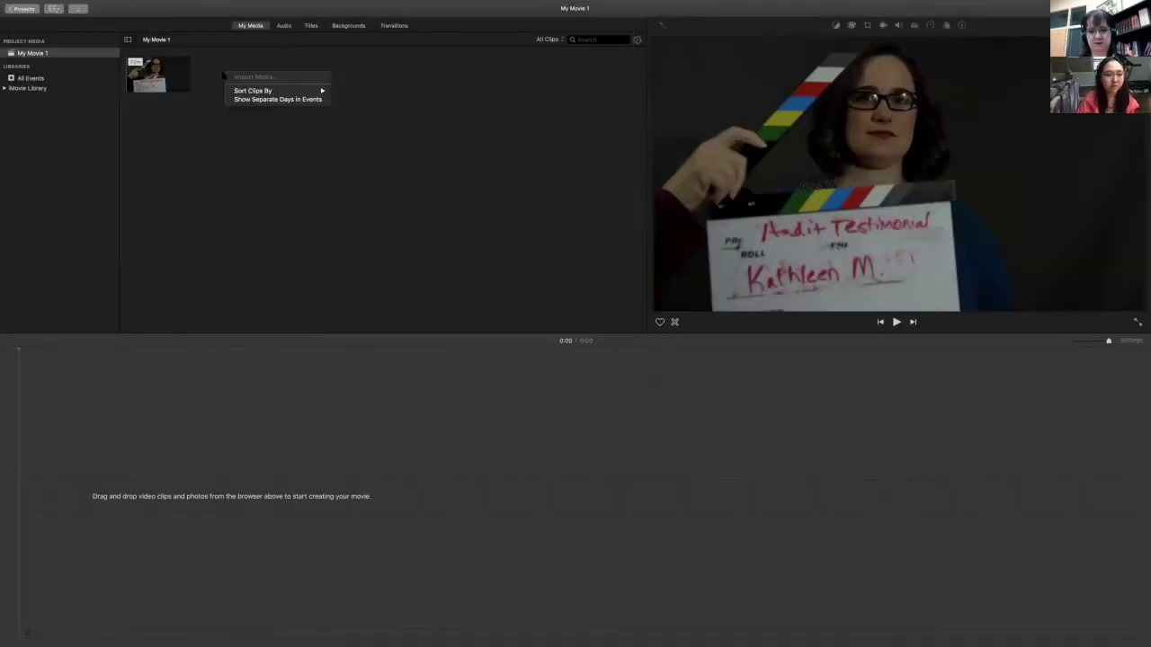
- Browse the built-in sound effects, preview Alarm, then return to the project's imported media
{"action": "left_click", "coordinate": [177, 159]}
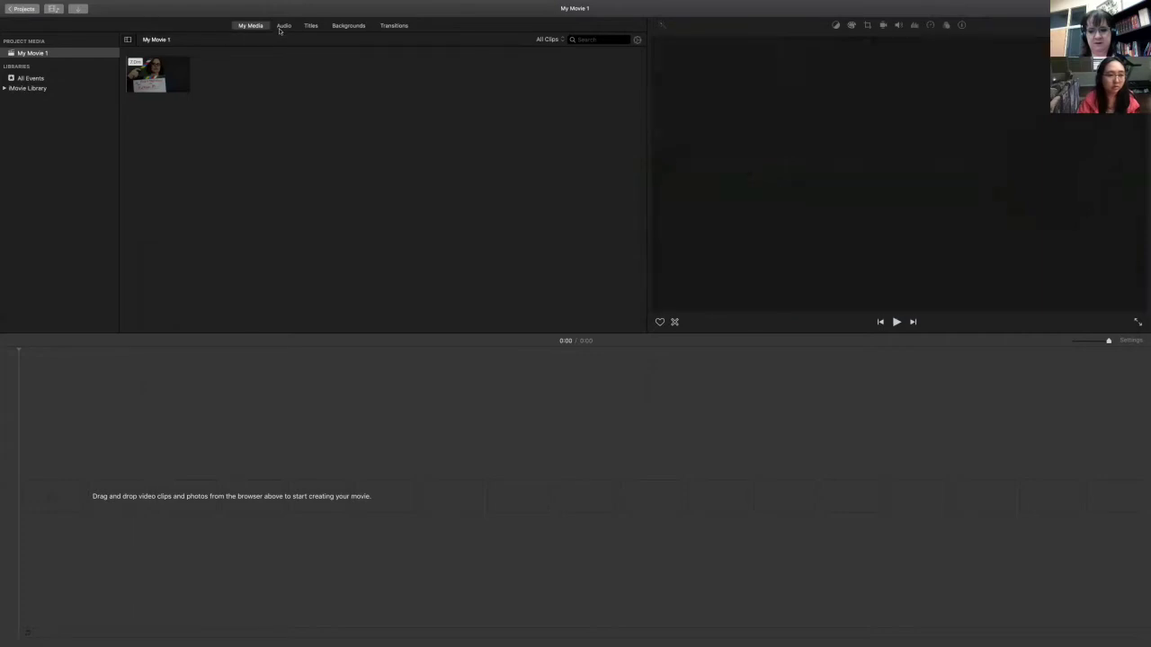
{"action": "left_click", "coordinate": [281, 26]}
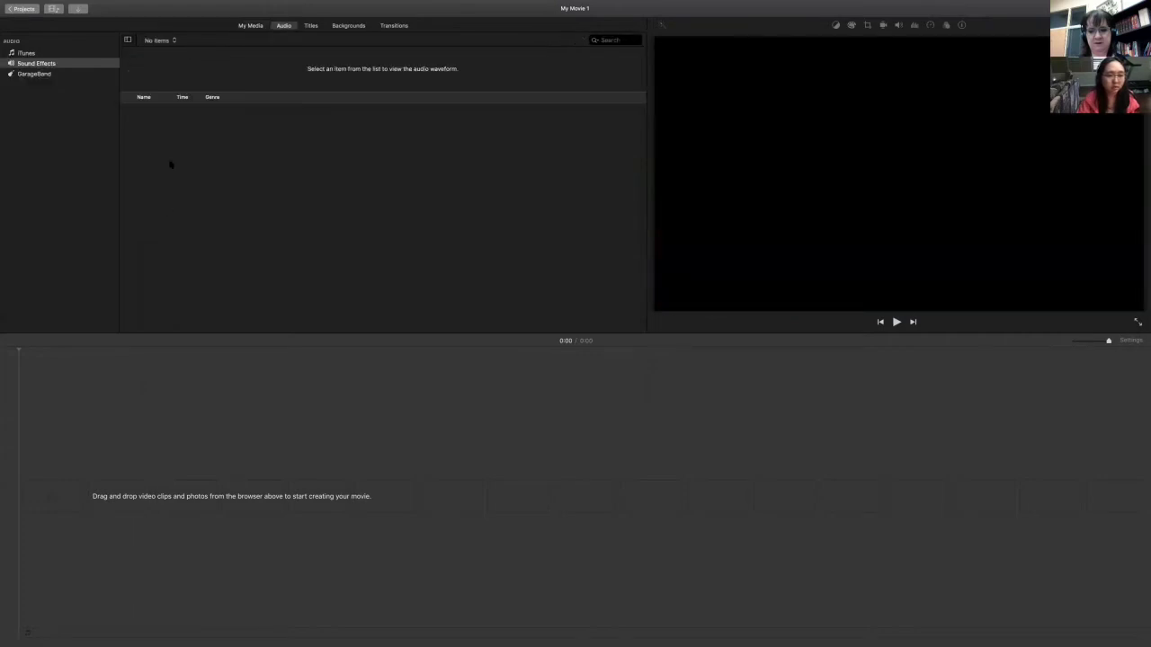
{"action": "right_click", "coordinate": [171, 165]}
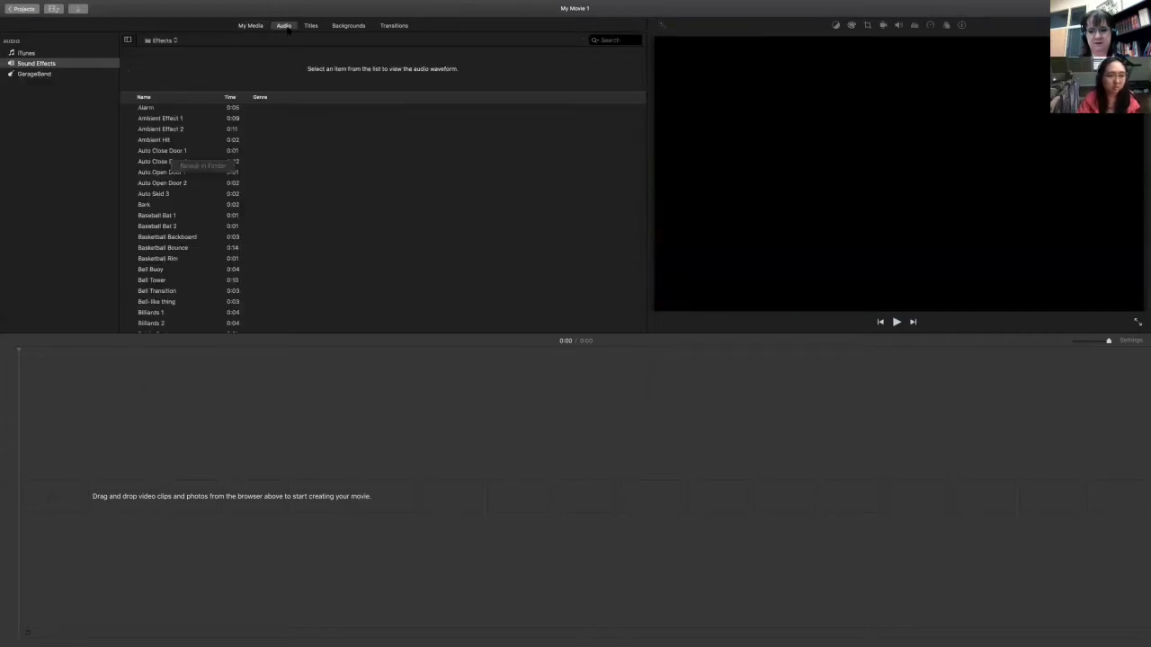
{"action": "key", "text": "Escape"}
{"action": "key", "text": "Down"}
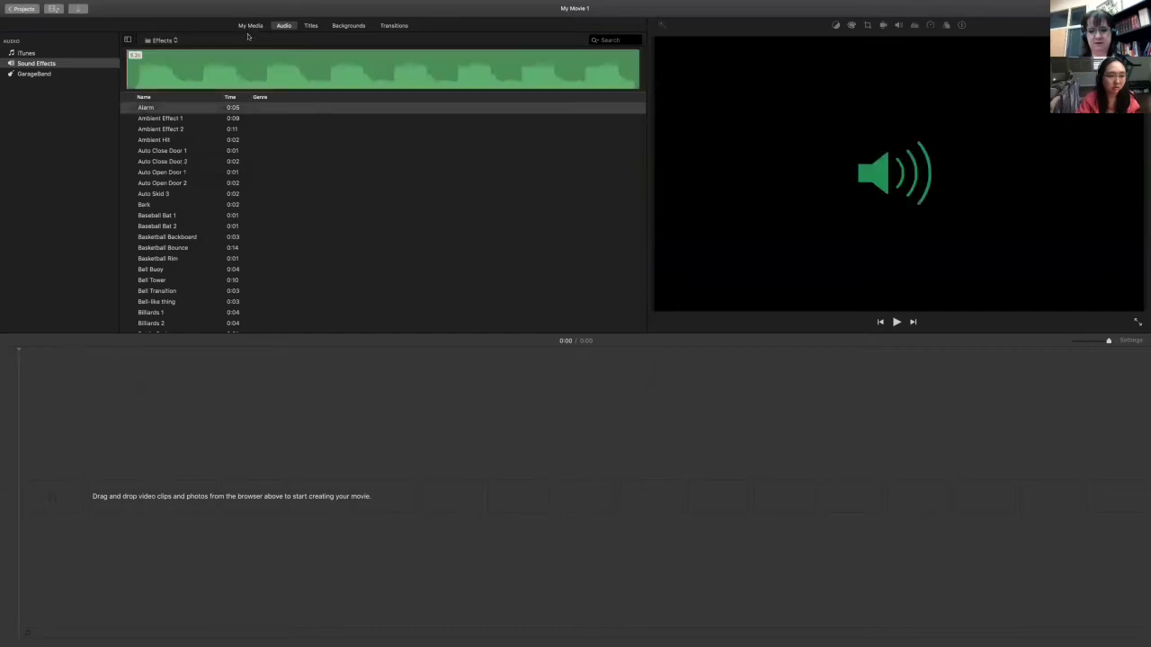
{"action": "left_click", "coordinate": [251, 25]}
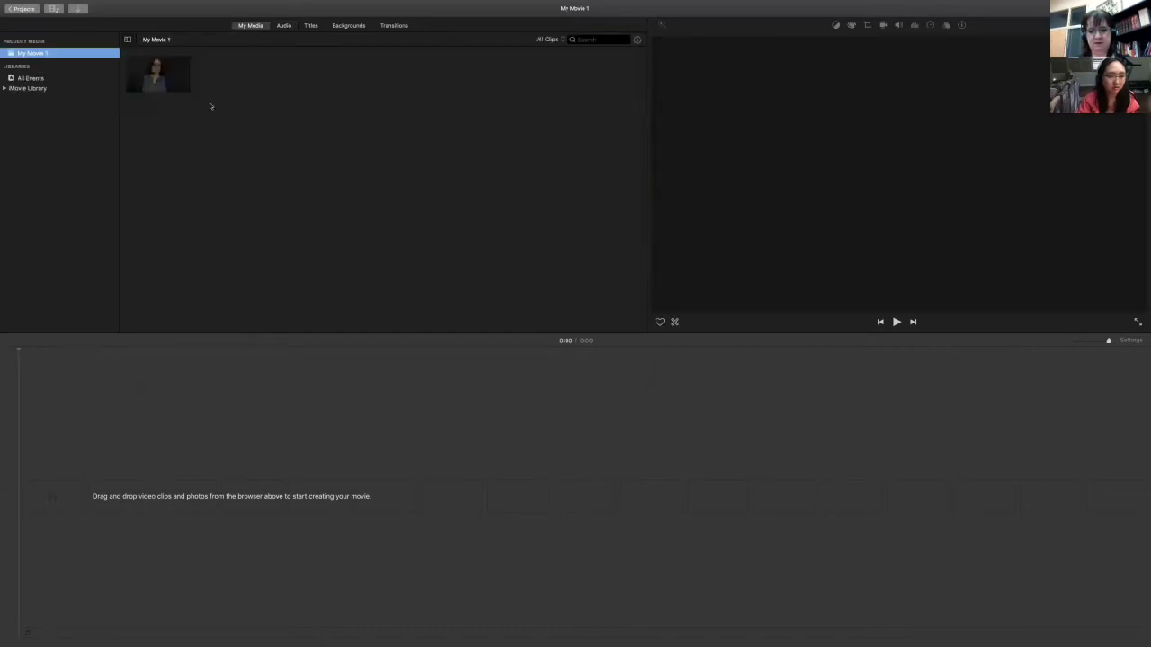
{"action": "right_click", "coordinate": [210, 104]}
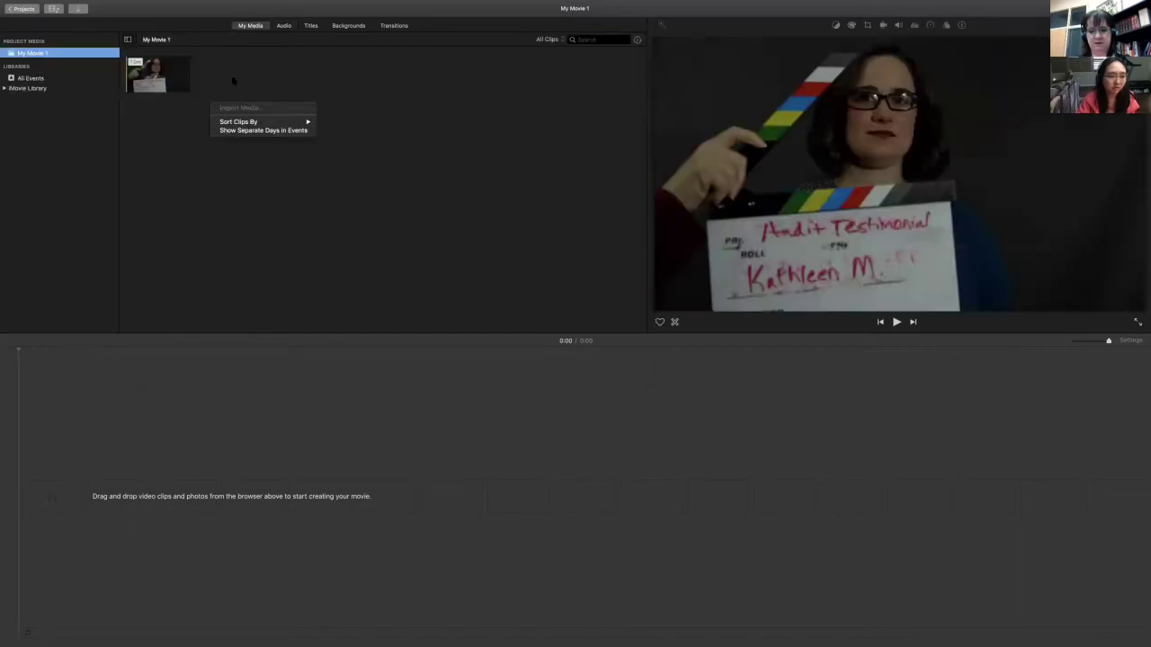
{"action": "right_click", "coordinate": [231, 79]}
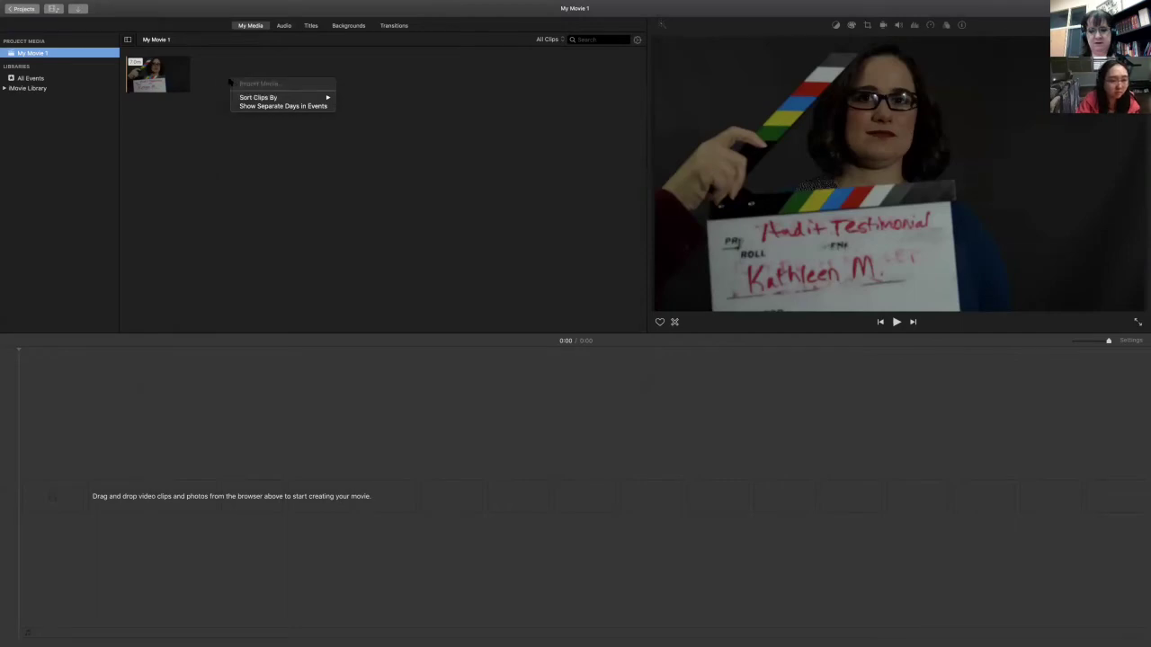
{"action": "left_click", "coordinate": [179, 139]}
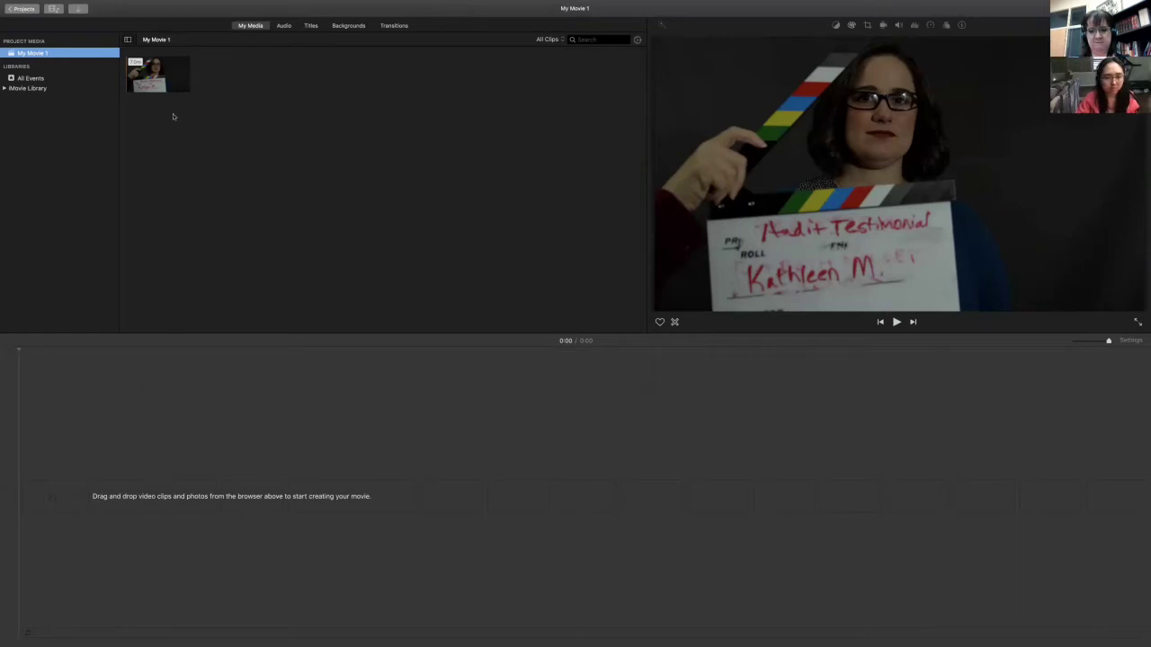
{"action": "left_click", "coordinate": [258, 27]}
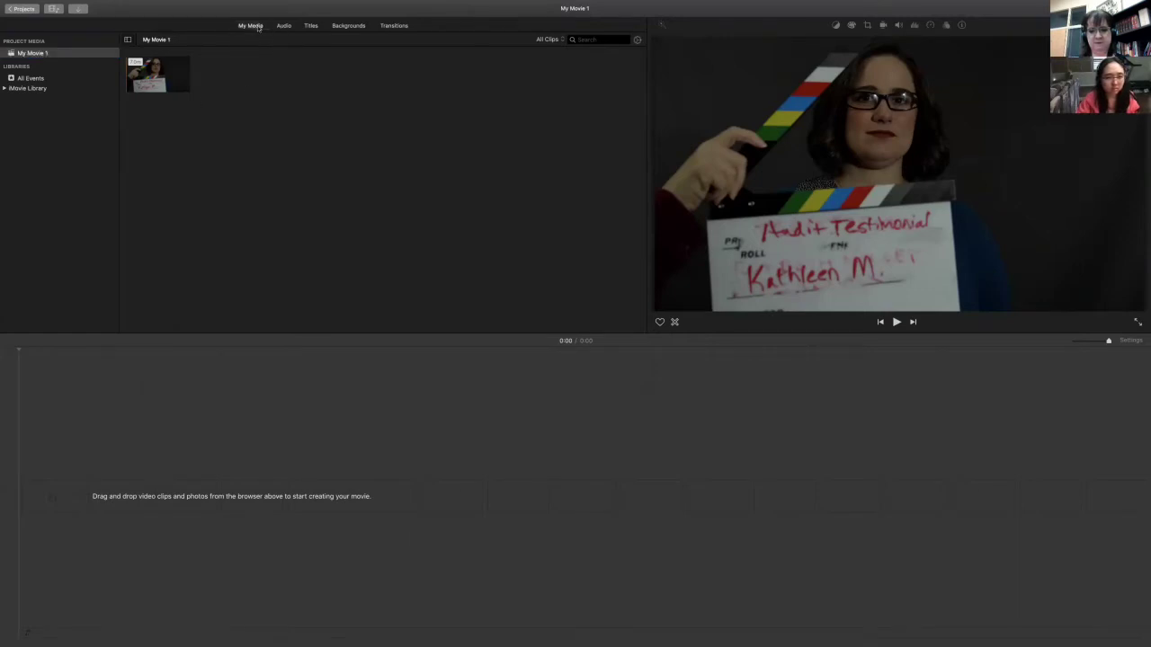
{"action": "left_click", "coordinate": [258, 27]}
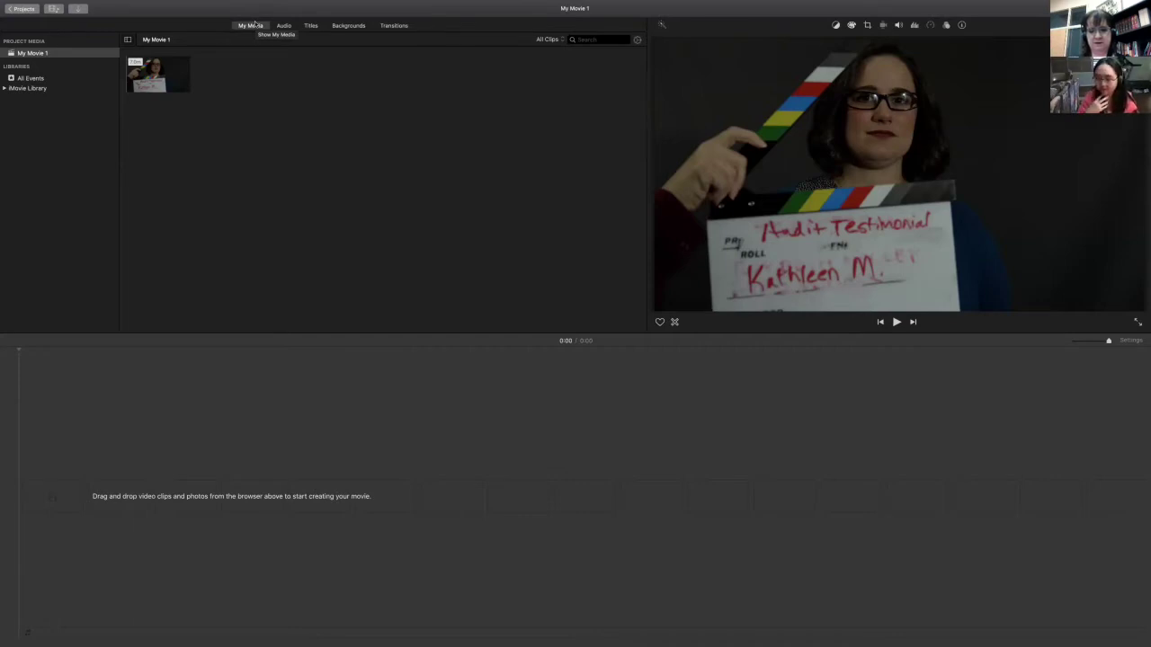
- Check the menu bar, then exit iMovie's full-screen mode to reveal the desktop
{"action": "left_click", "coordinate": [124, 5]}
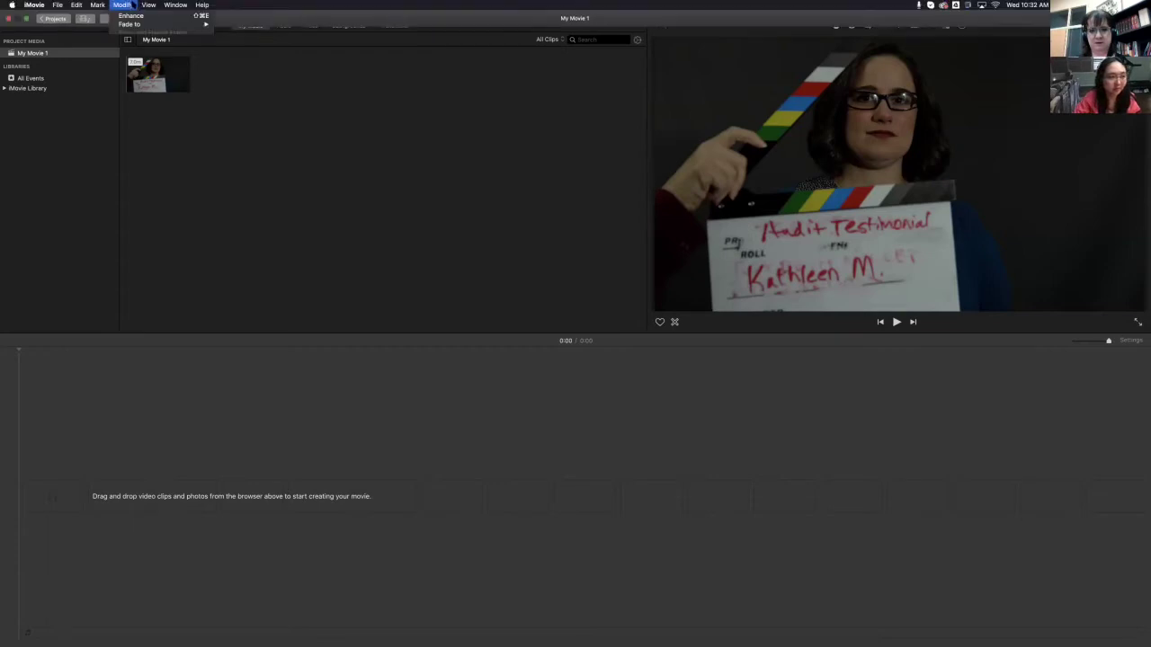
{"action": "left_click", "coordinate": [203, 4]}
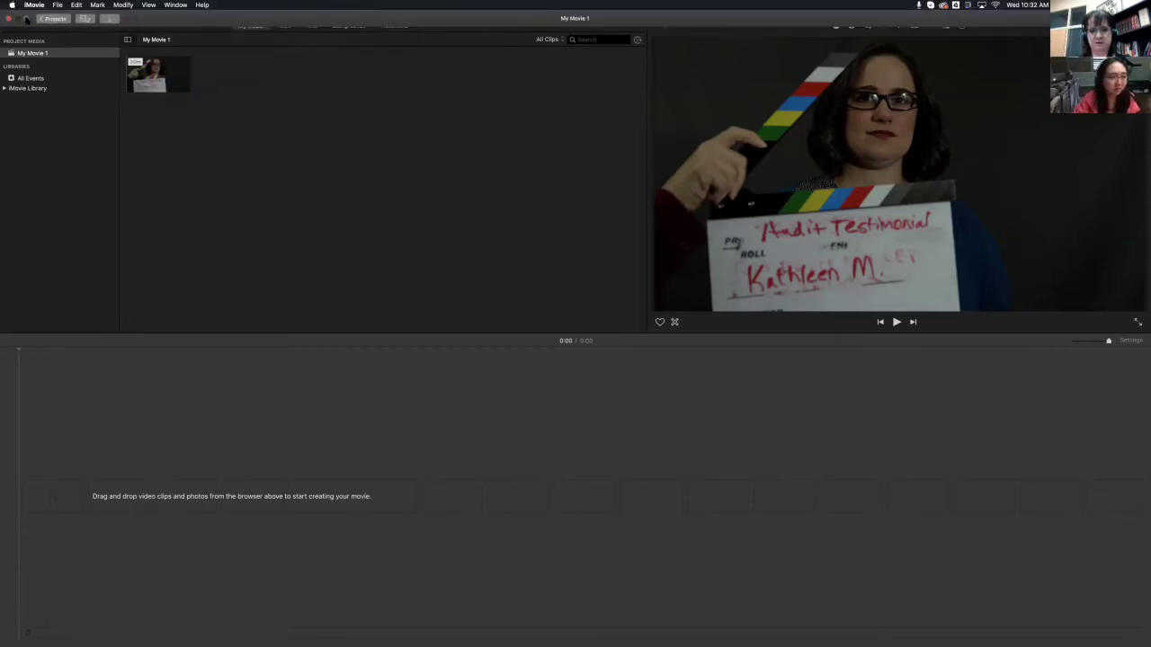
{"action": "left_click", "coordinate": [25, 18]}
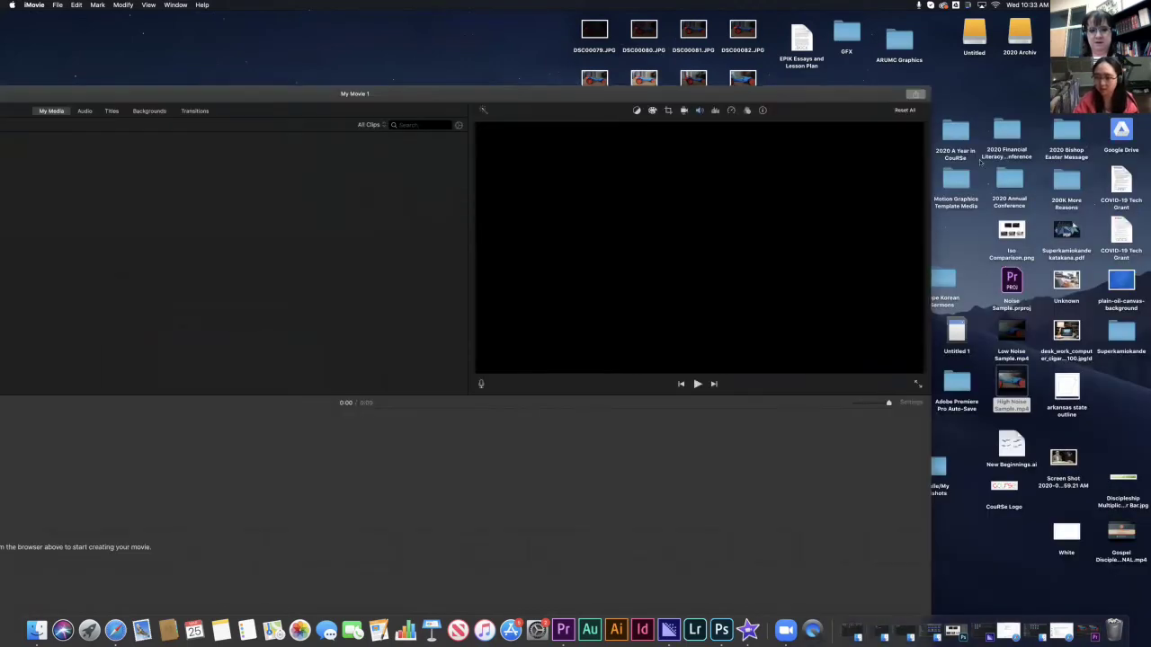
- Open the desktop Audit Testimonial folder, add its extracted audio to iMovie's media, then dismiss Finder
{"action": "double_click", "coordinate": [851, 97]}
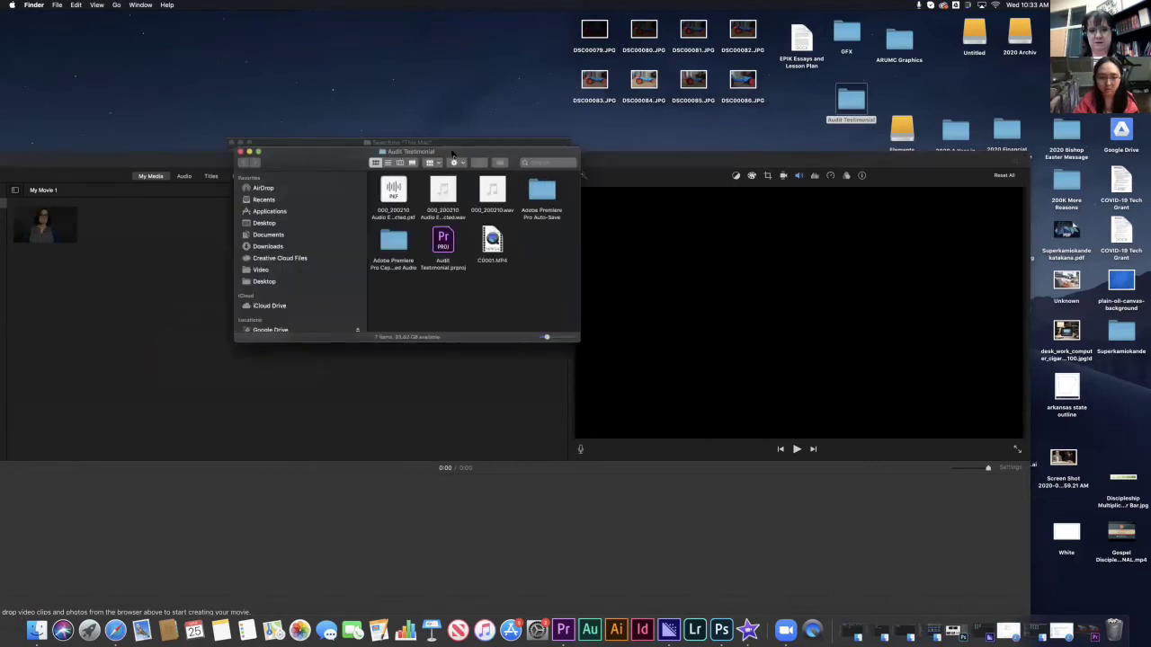
{"action": "left_click_drag", "start_coordinate": [454, 155], "coordinate": [342, 208]}
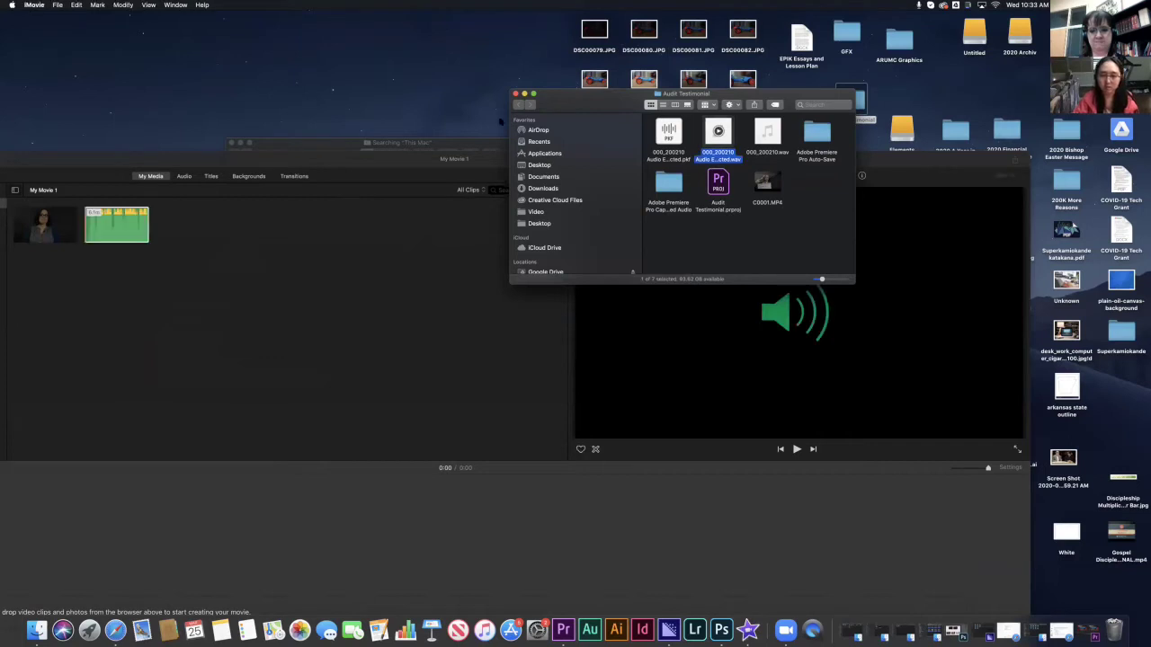
{"action": "left_click", "coordinate": [524, 94]}
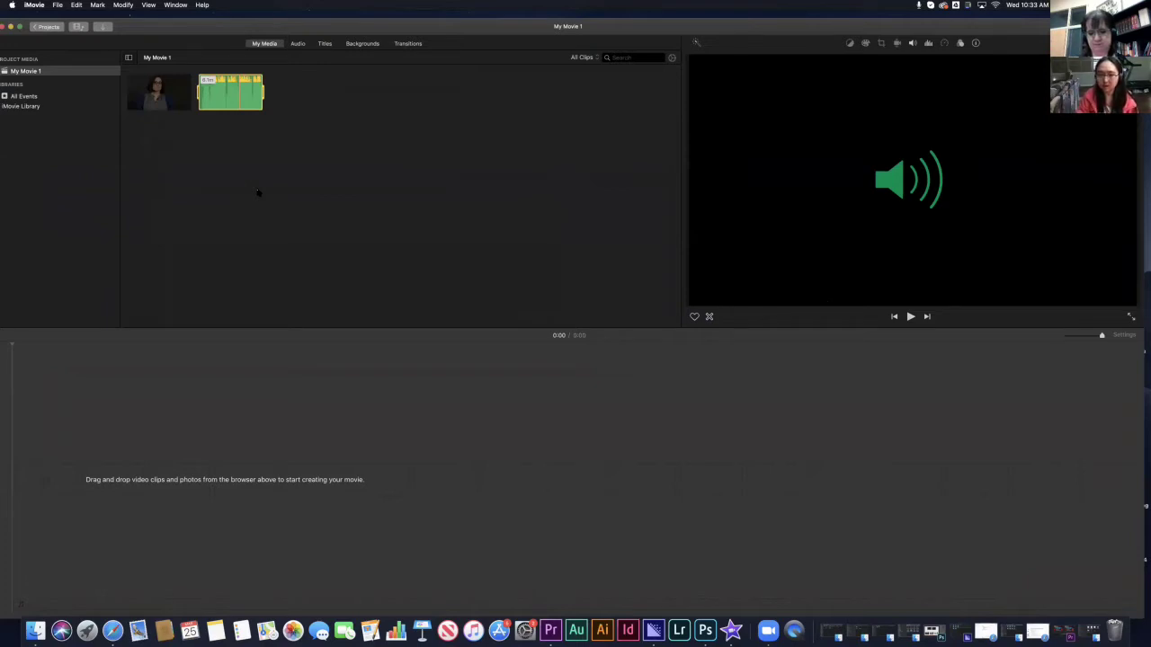
- Drag the clapperboard testimonial clip from My Media onto the start of the empty timeline
{"action": "left_click", "coordinate": [364, 372]}
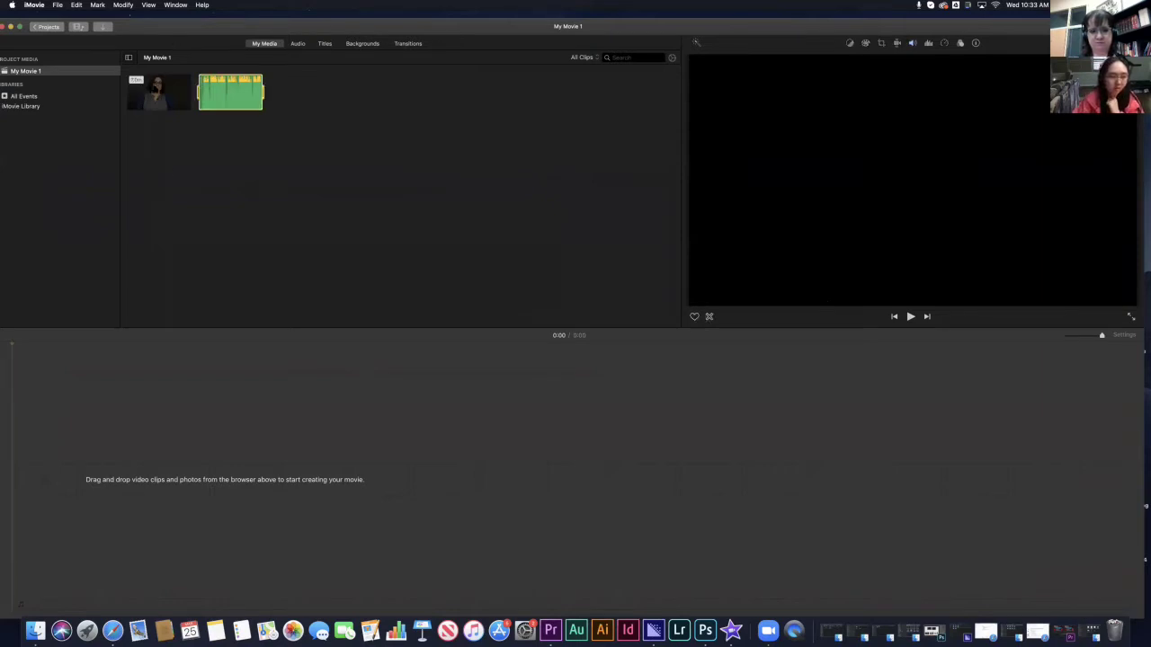
{"action": "left_click", "coordinate": [159, 92]}
{"action": "left_click_drag", "start_coordinate": [72, 430], "coordinate": [49, 476]}
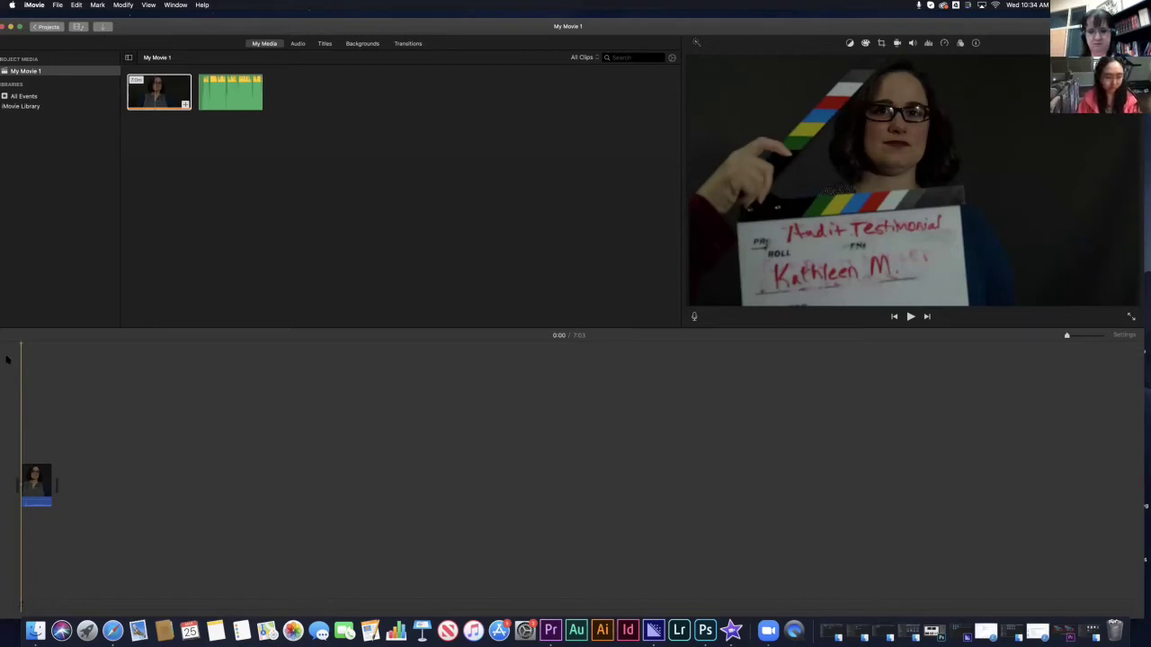
- Play the clip, zoom the timeline in, and move the playhead to around 0:56
{"action": "key", "text": "space"}
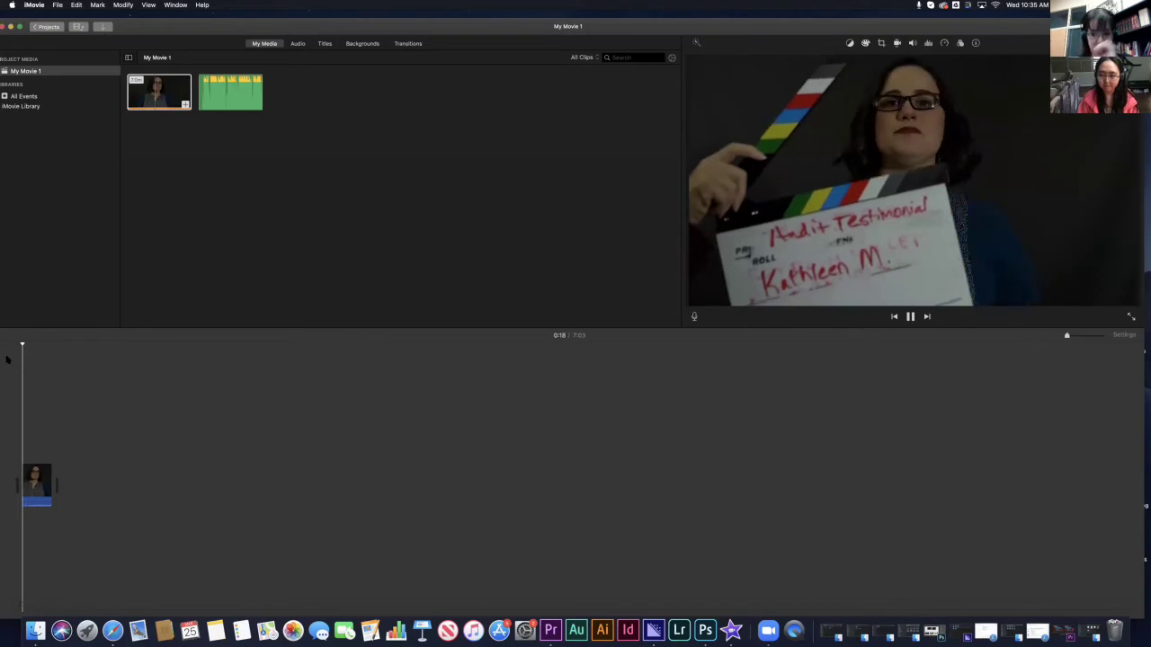
{"action": "key", "text": "space"}
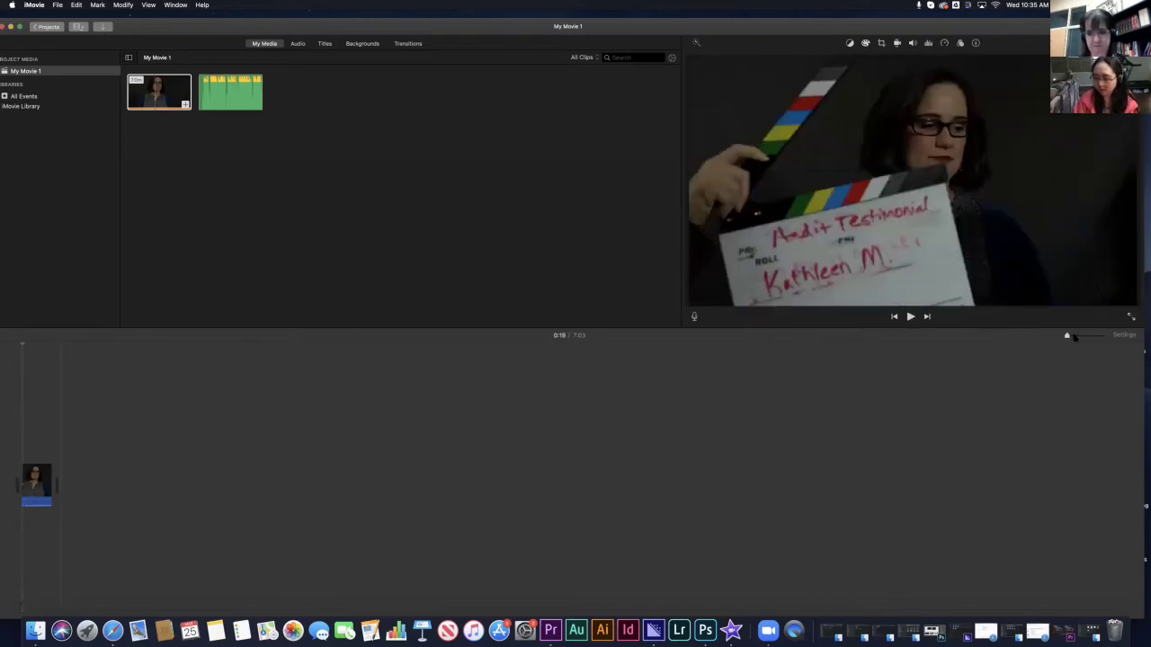
{"action": "left_click_drag", "start_coordinate": [1067, 336], "coordinate": [1073, 337]}
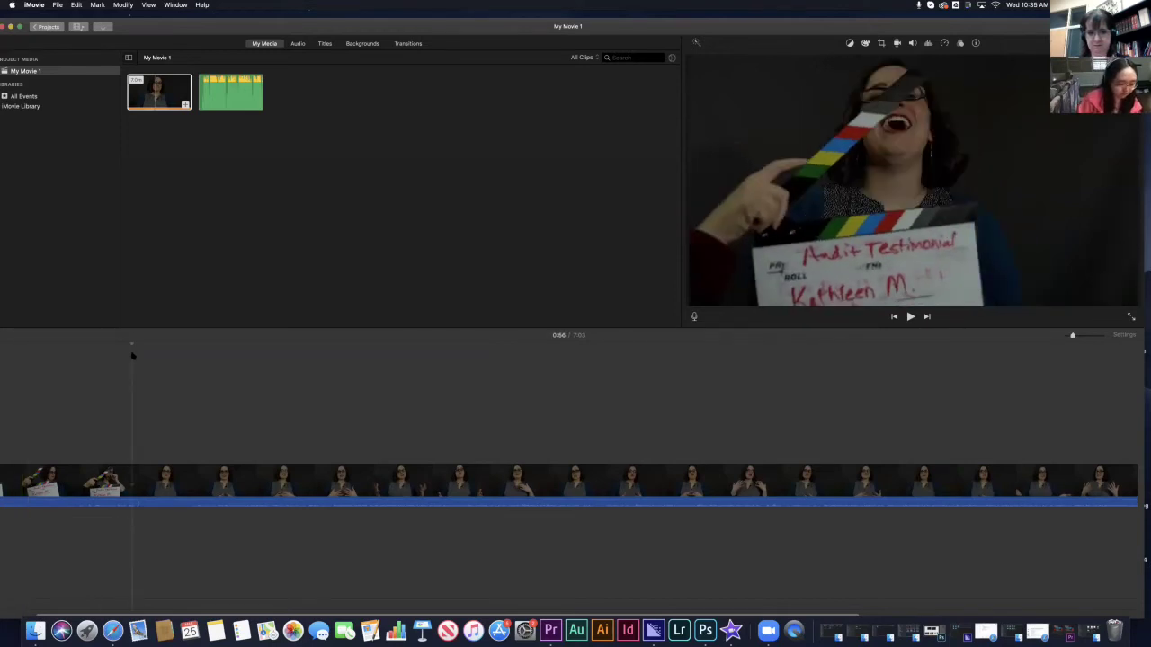
{"action": "left_click", "coordinate": [136, 511]}
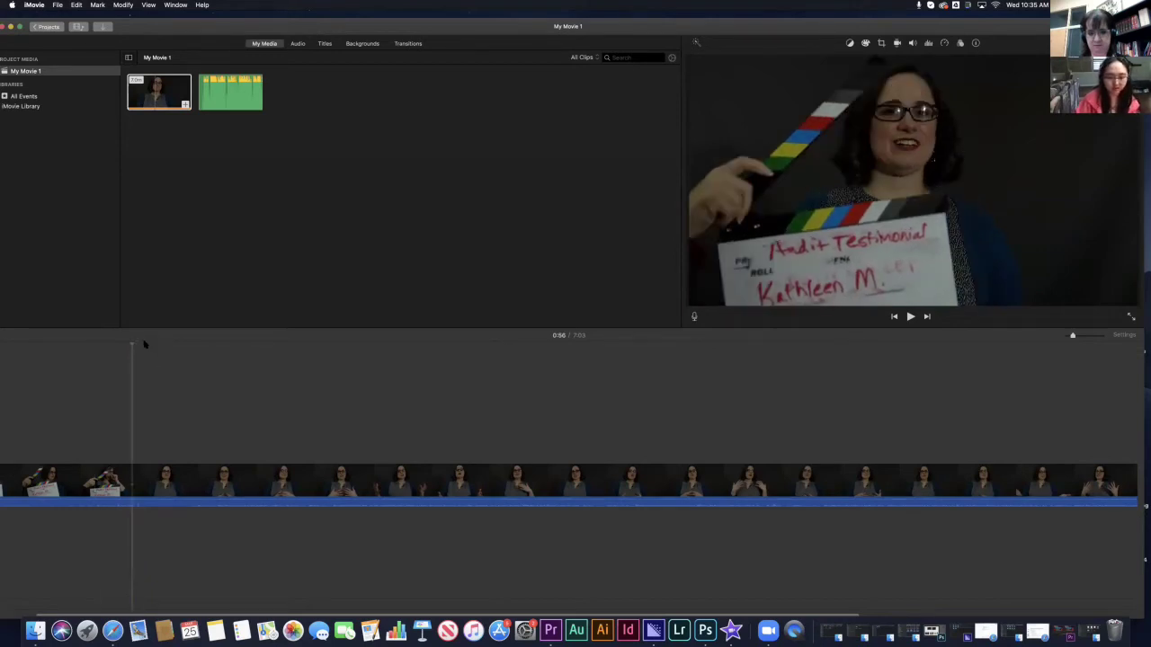
{"action": "key", "text": "space"}
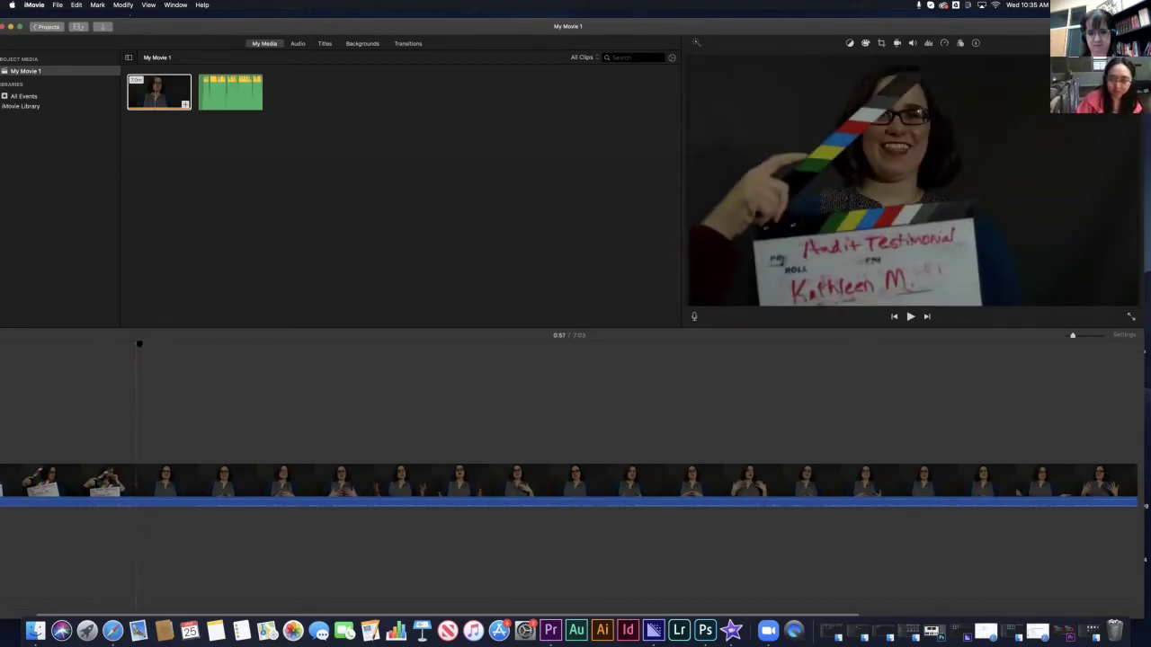
{"action": "key", "text": "space"}
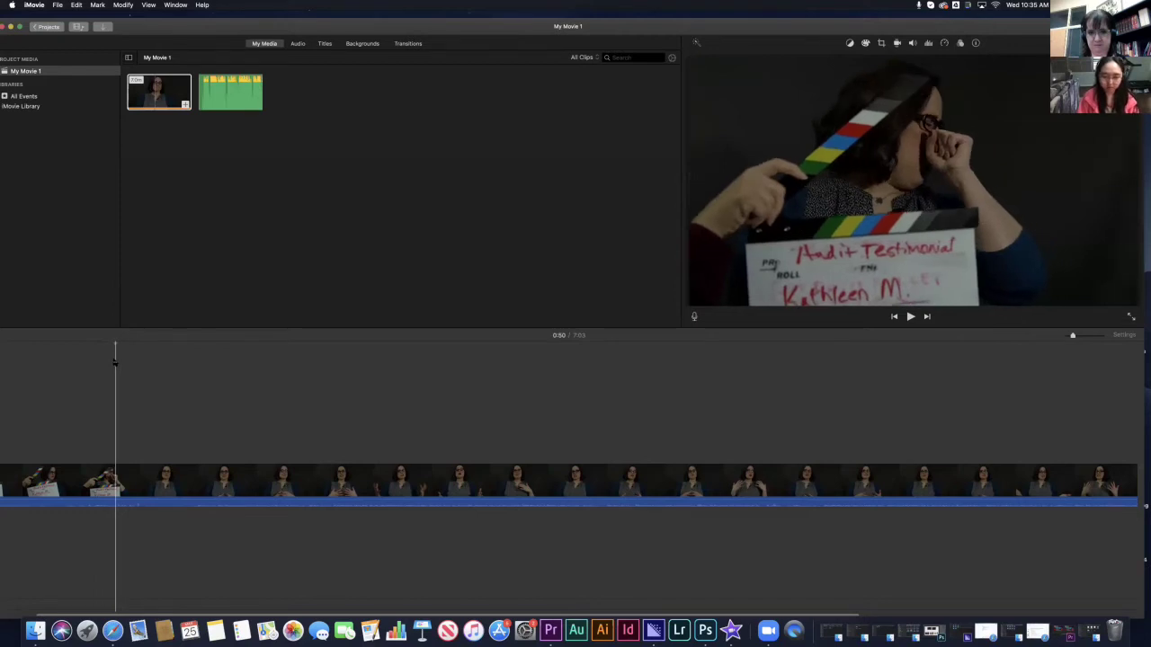
- Play and step frame by frame to park the playhead on the clapperboard snap
{"action": "key", "text": "space"}
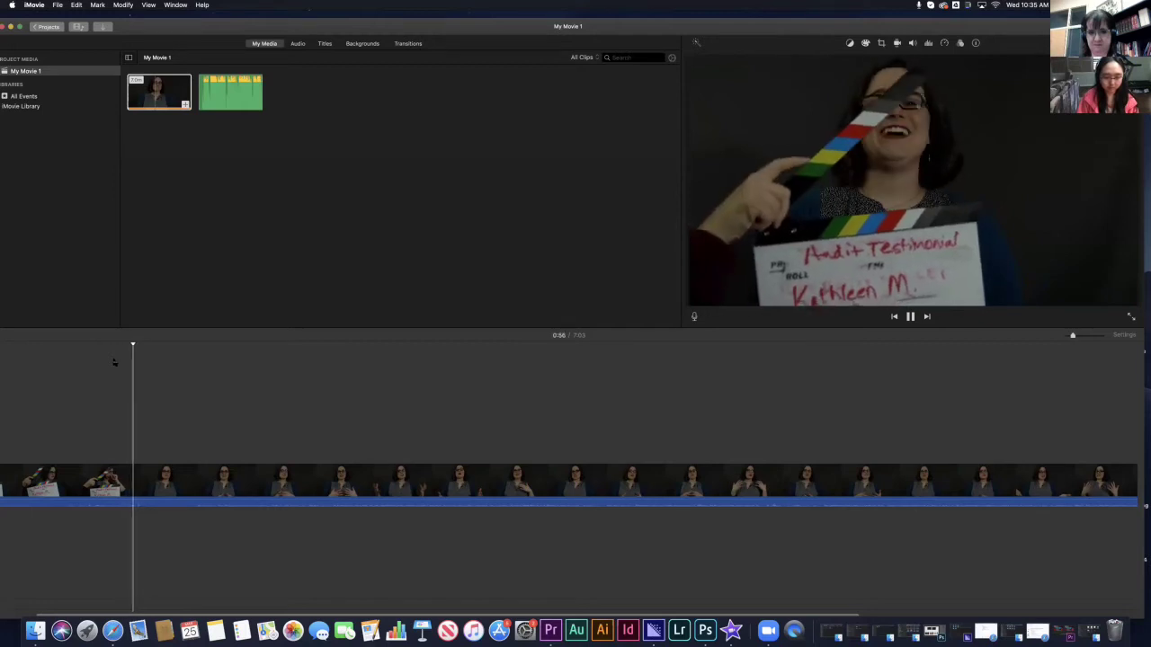
{"action": "key", "text": "space"}
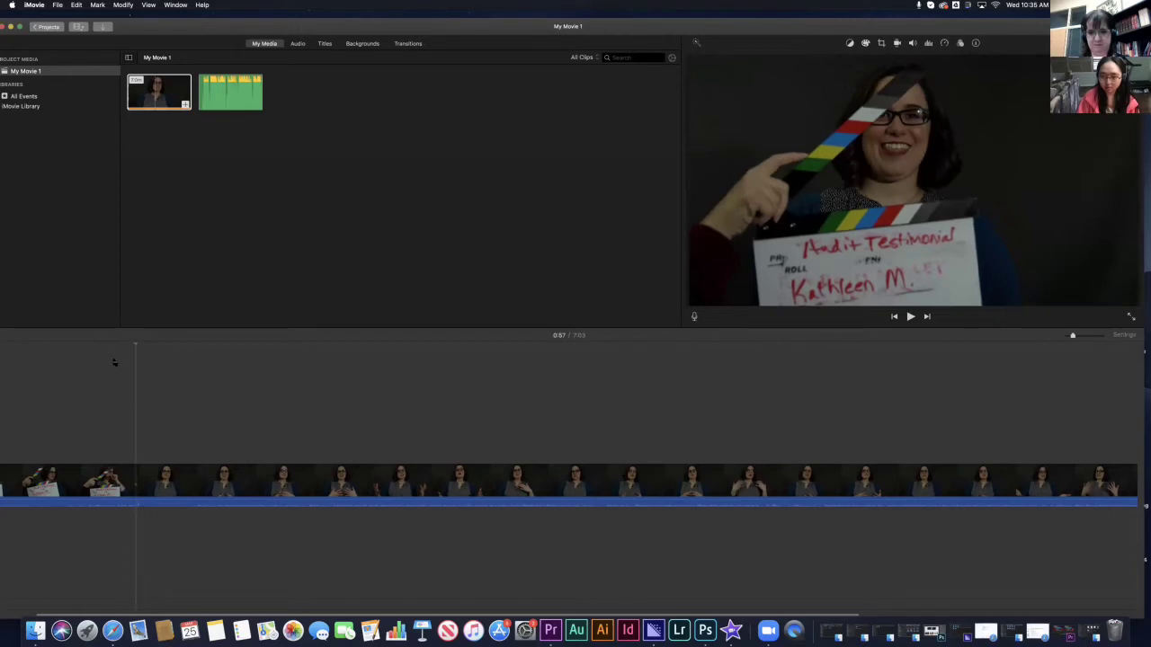
{"action": "key", "text": "Right"}
{"action": "key", "text": "Right"}
{"action": "key", "text": "Right"}
{"action": "key", "text": "Right"}
{"action": "key", "text": "Right"}
{"action": "key", "text": "Right"}
{"action": "key", "text": "Right"}
{"action": "key", "text": "Right"}
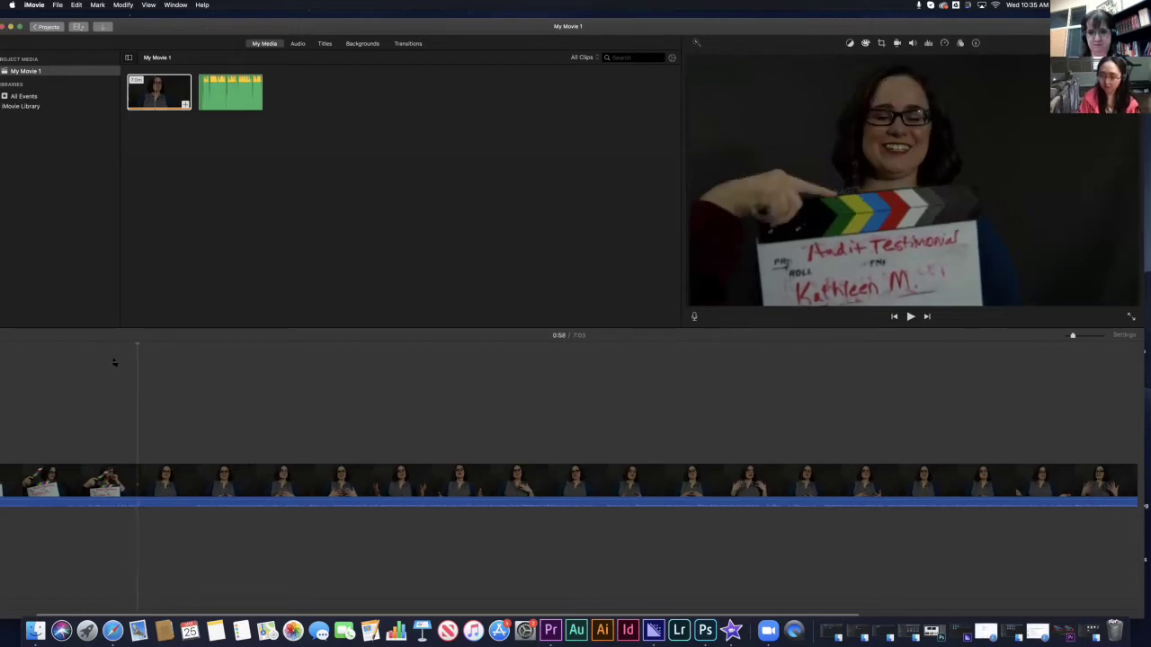
{"action": "key", "text": "Right"}
{"action": "key", "text": "Right"}
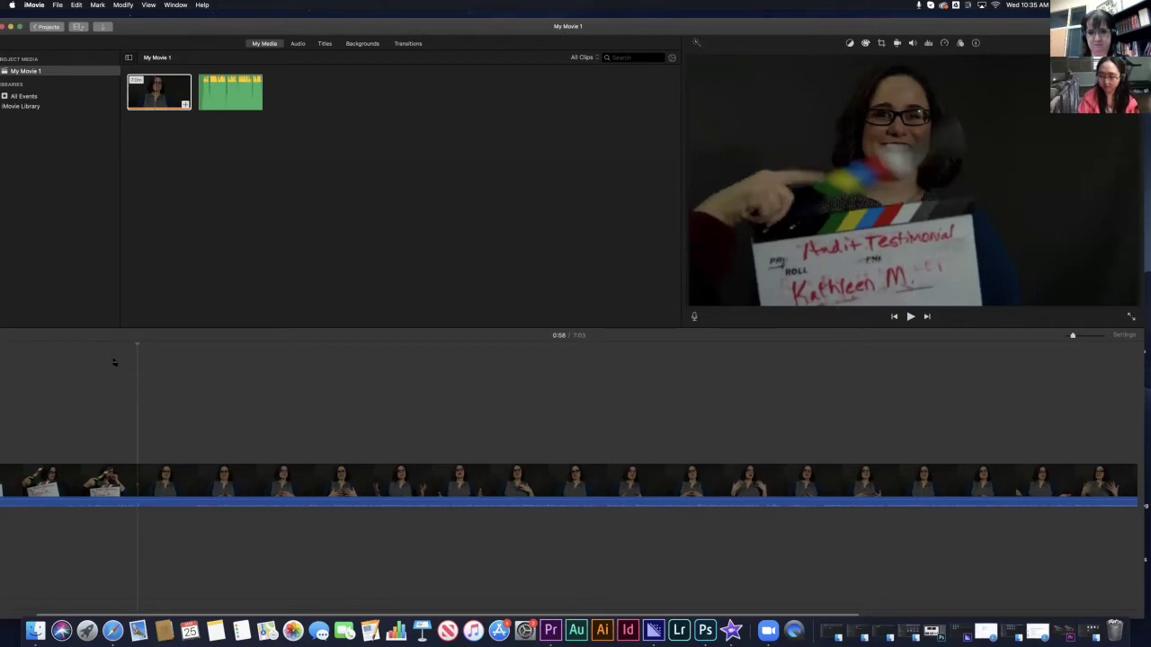
{"action": "key", "text": "Right"}
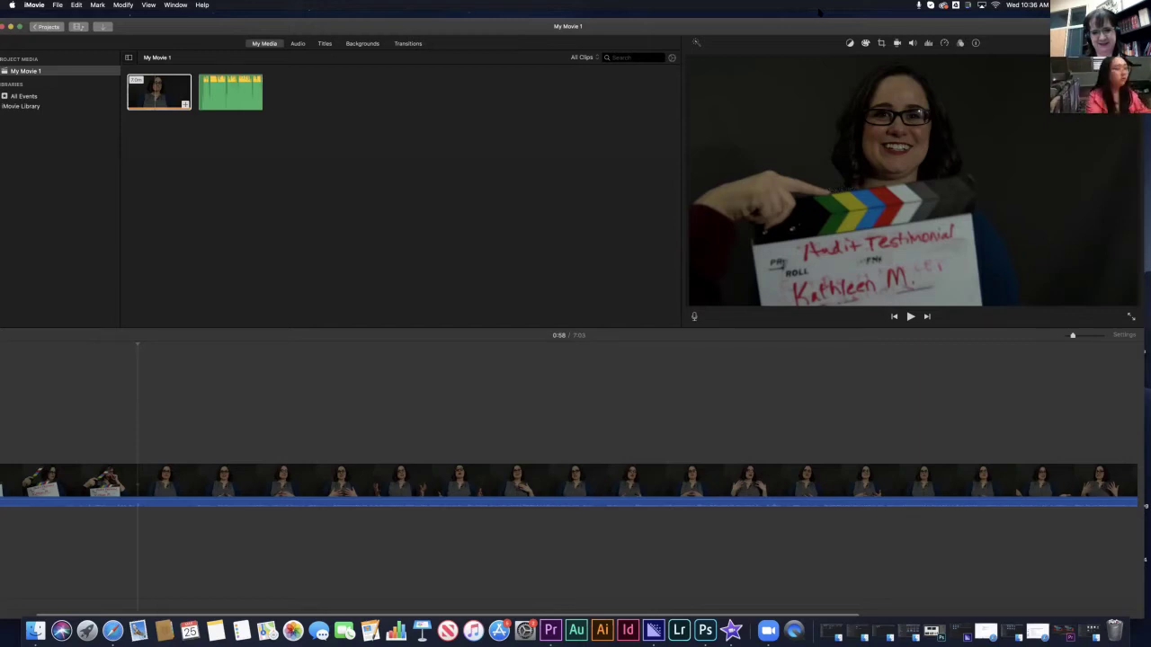
{"action": "left_click", "coordinate": [354, 532]}
{"action": "left_click", "coordinate": [136, 425]}
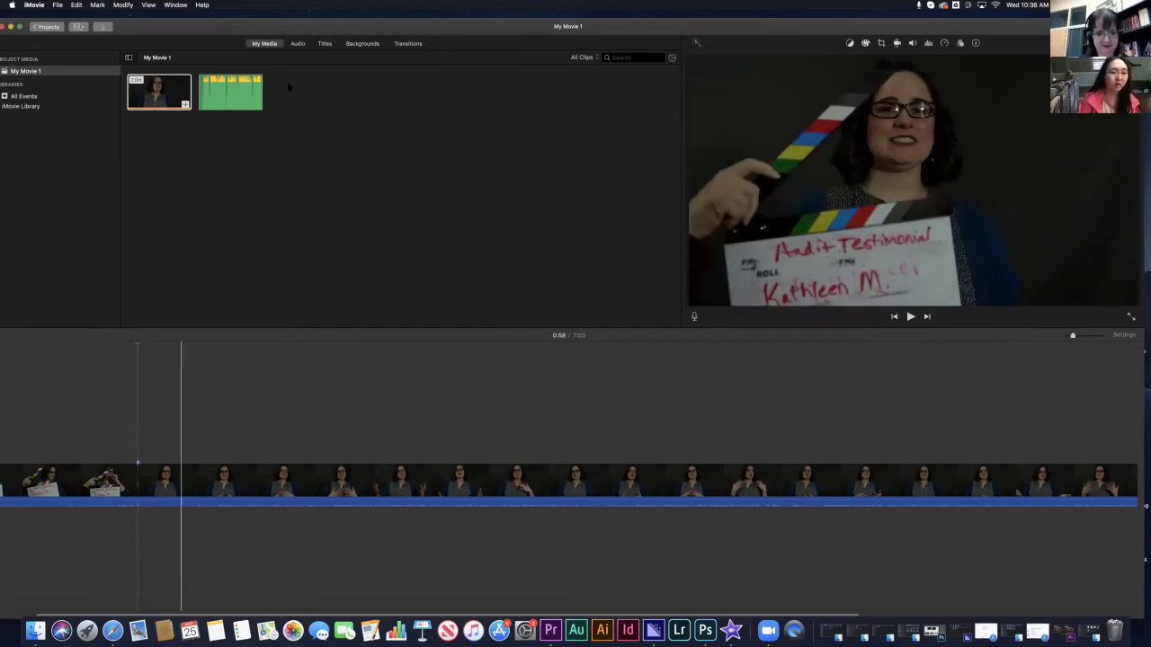
- Zoom out, drop the extracted audio clip below the video, then zoom in at 7:33
{"action": "left_click", "coordinate": [235, 93]}
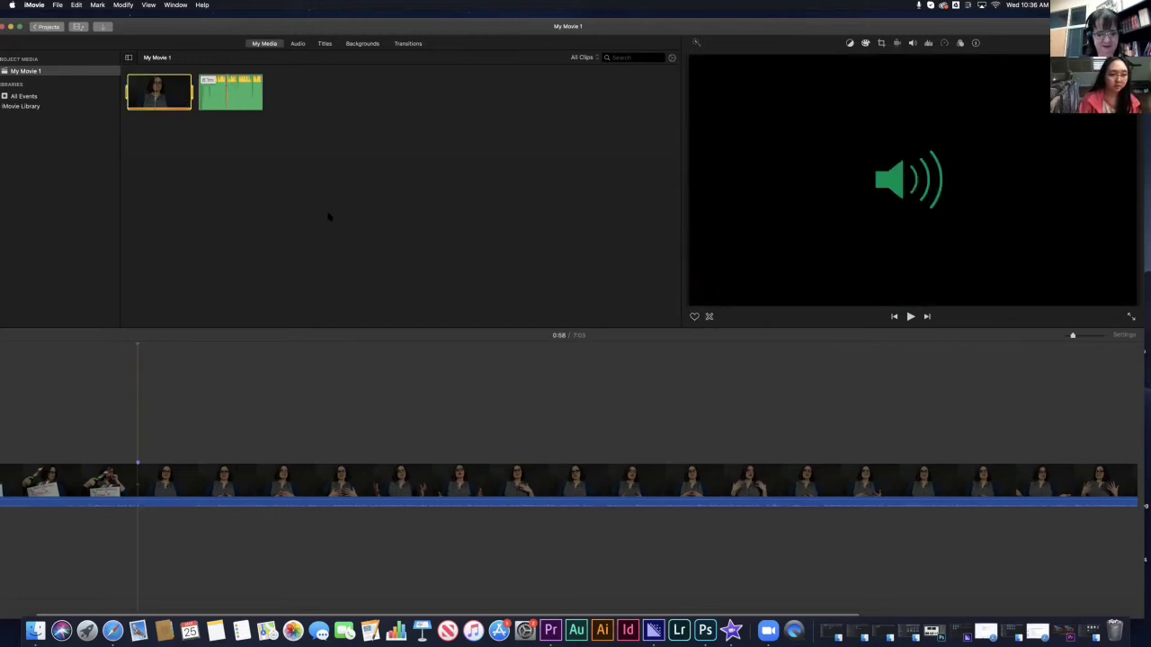
{"action": "left_click", "coordinate": [297, 135]}
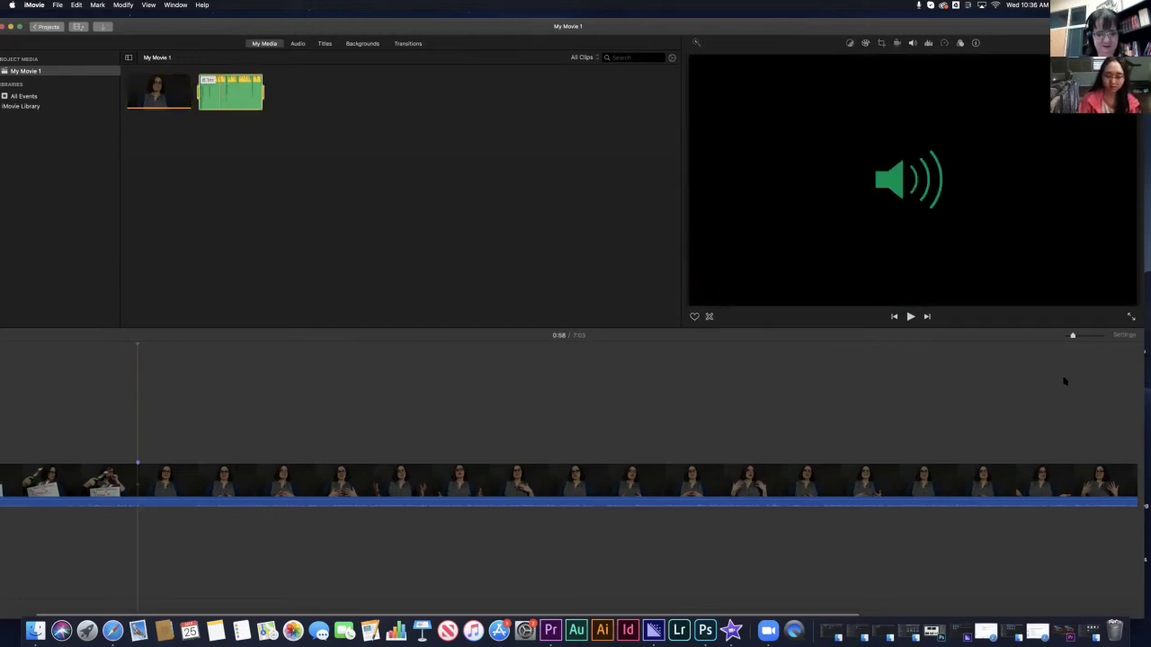
{"action": "key", "text": "cmd+minus"}
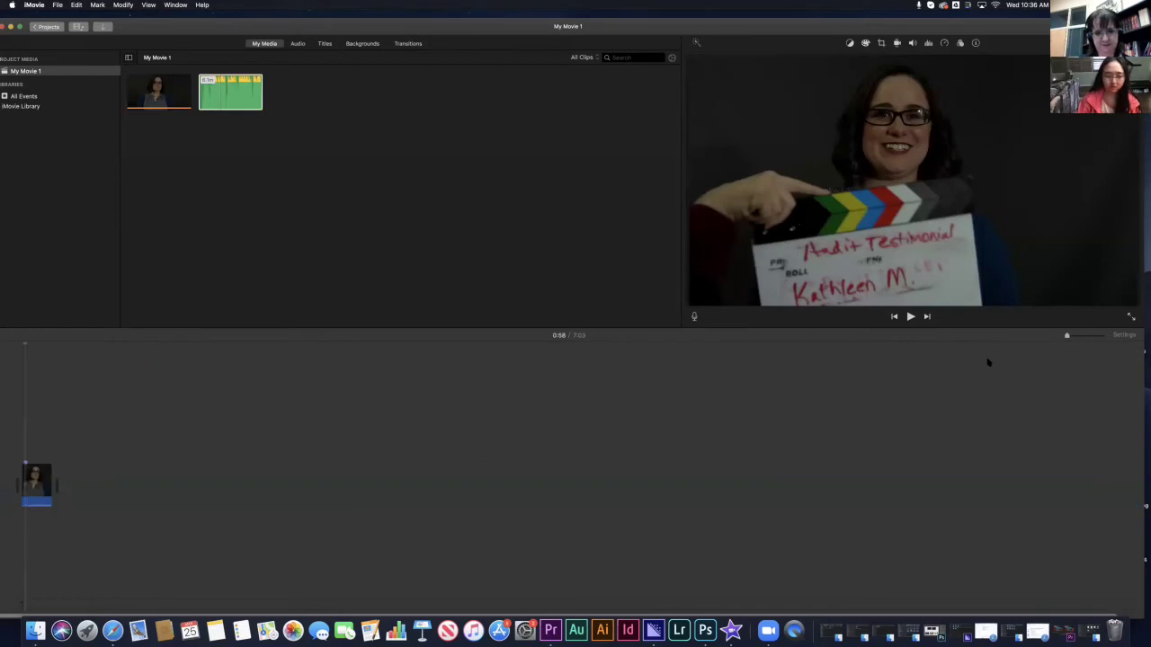
{"action": "left_click_drag", "start_coordinate": [230, 91], "coordinate": [54, 475]}
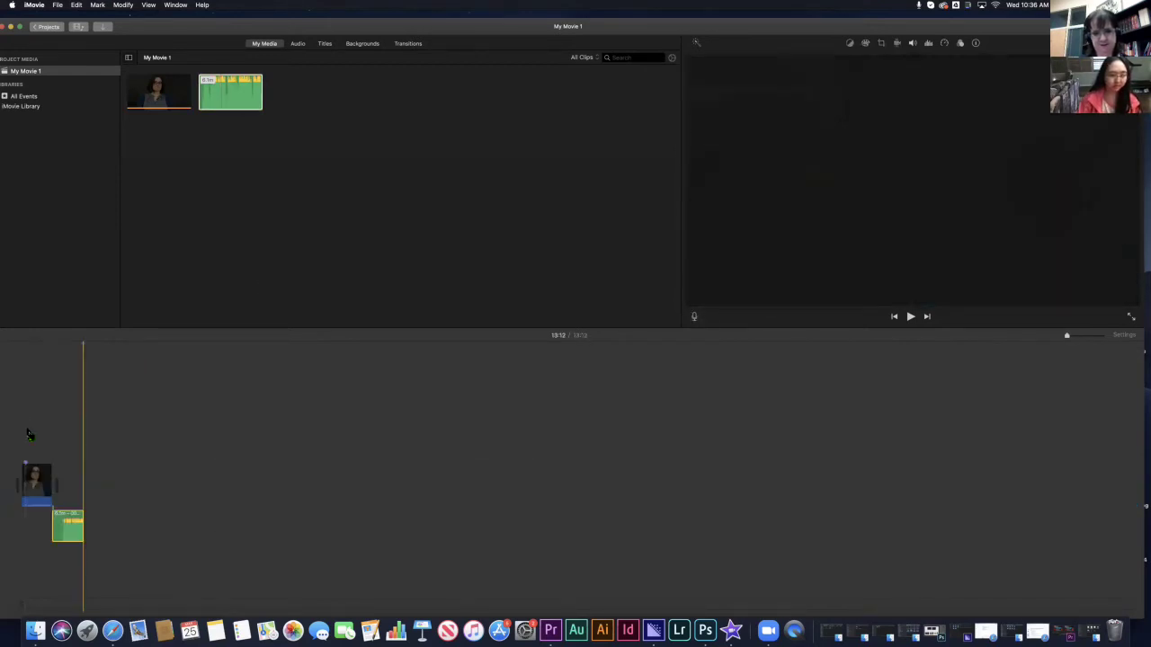
{"action": "left_click", "coordinate": [63, 348]}
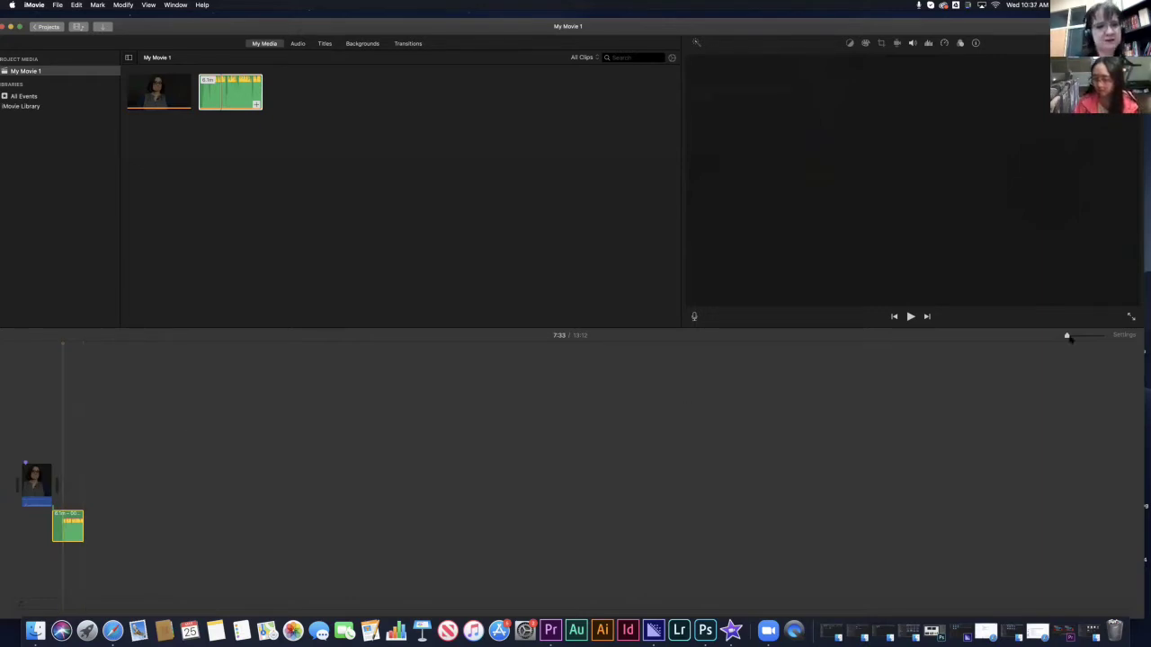
{"action": "left_click_drag", "start_coordinate": [1067, 336], "coordinate": [1073, 335]}
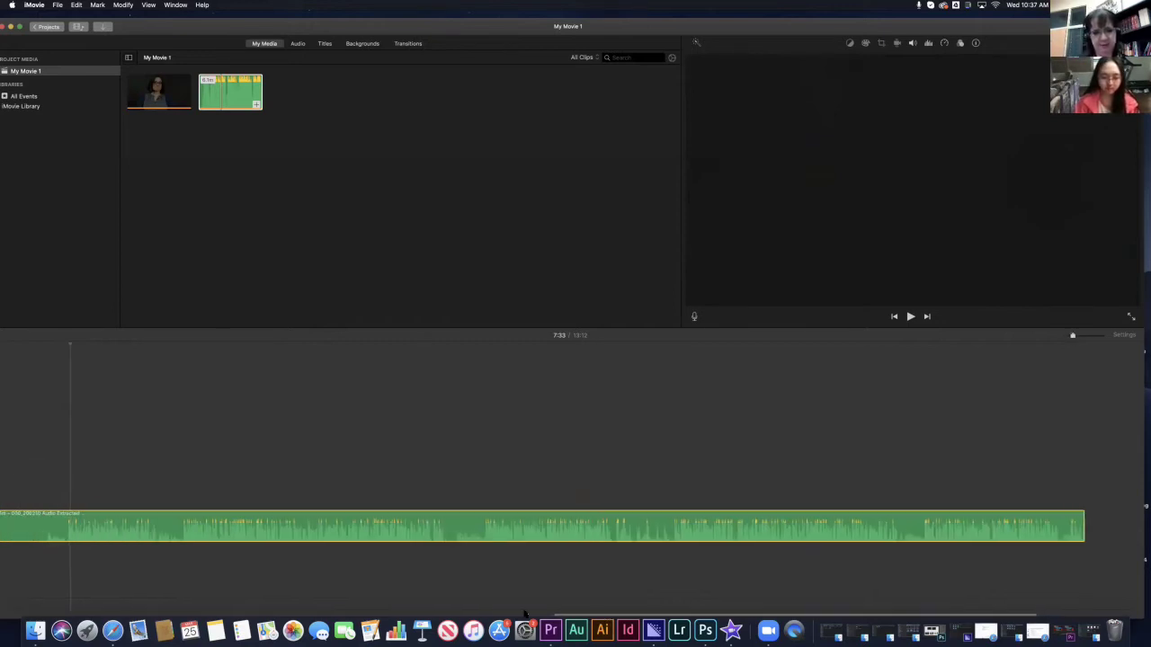
{"action": "left_click_drag", "start_coordinate": [580, 615], "coordinate": [420, 608]}
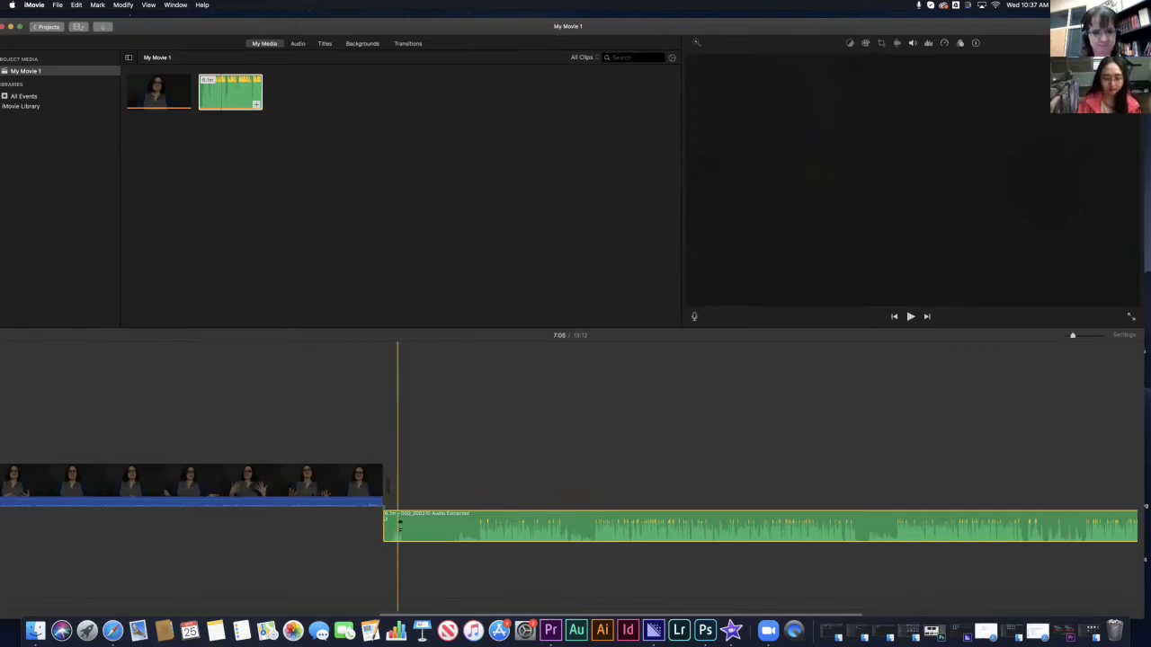
{"action": "key", "text": "space"}
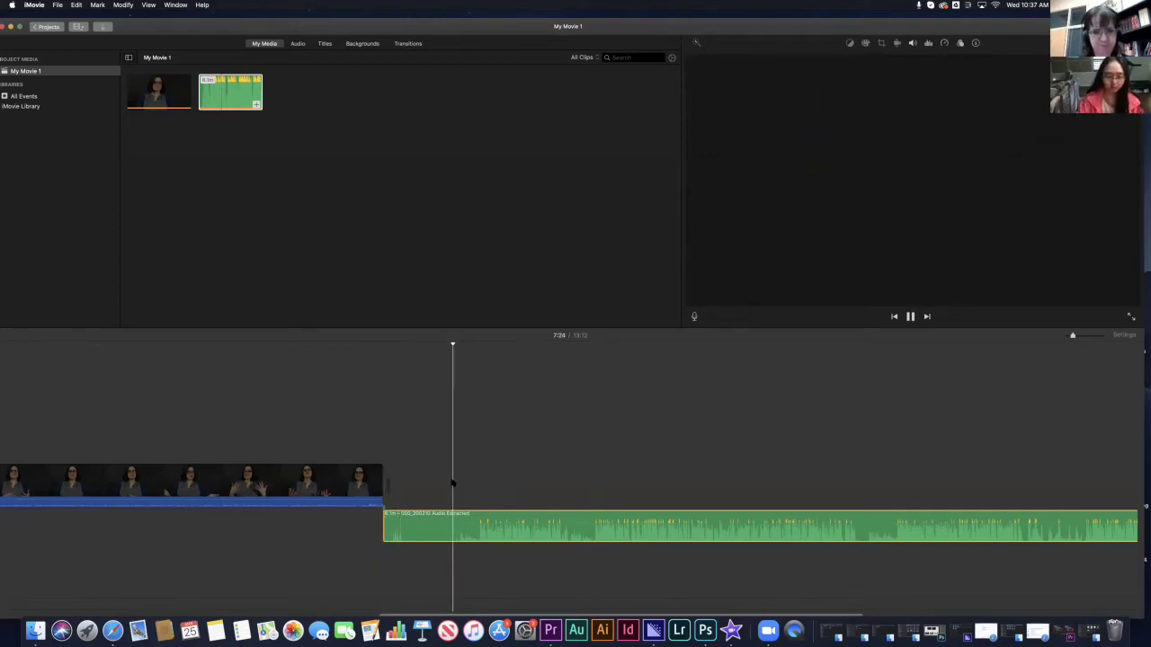
{"action": "key", "text": "space"}
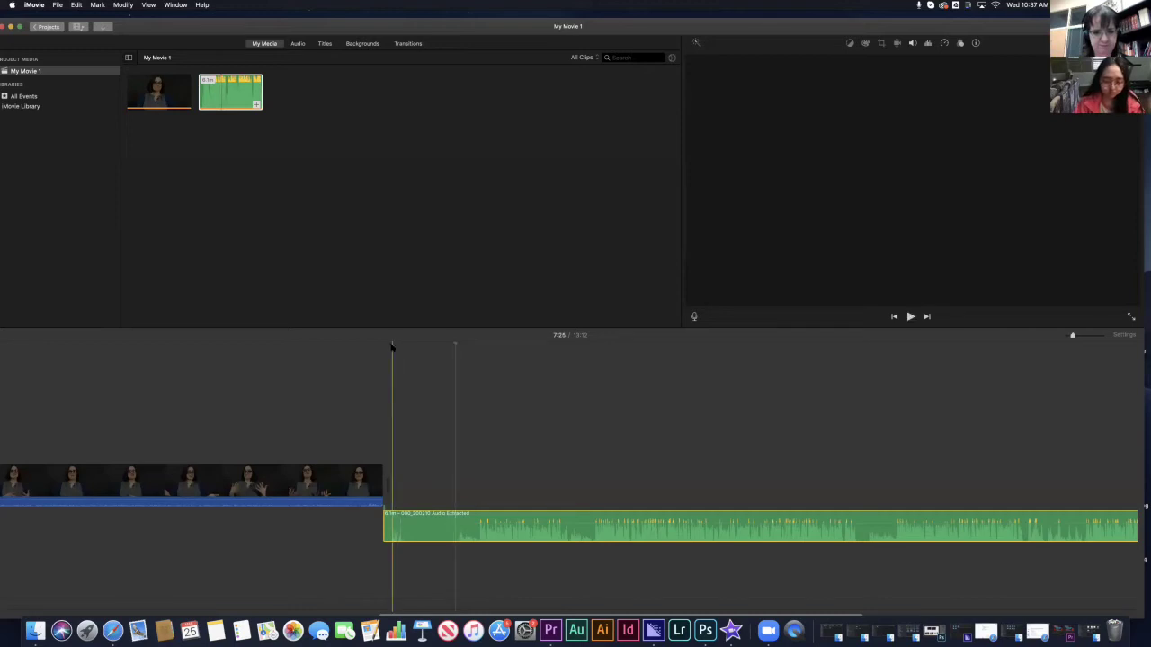
{"action": "left_click", "coordinate": [393, 348]}
{"action": "key", "text": "space"}
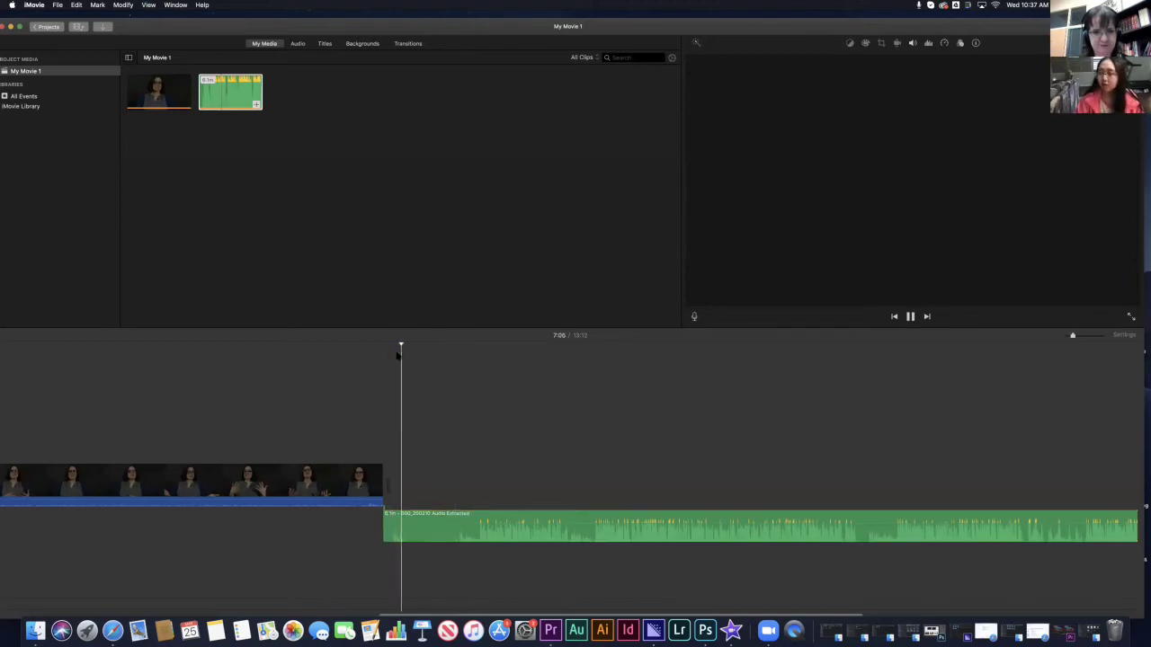
{"action": "key", "text": "space"}
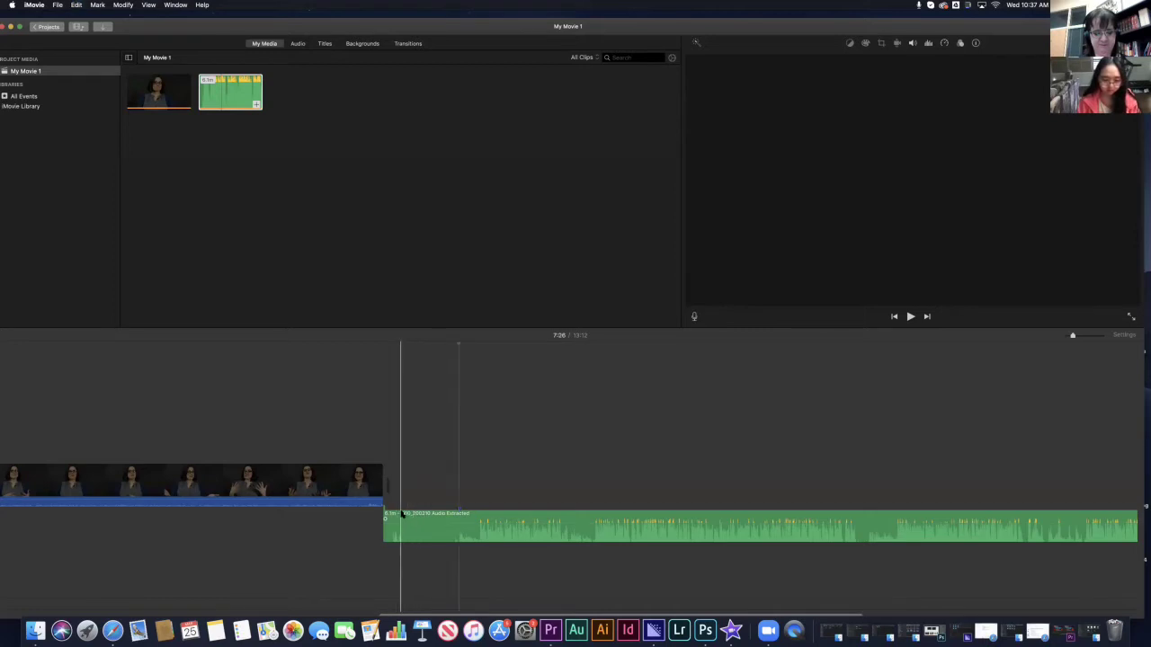
{"action": "left_click", "coordinate": [402, 514]}
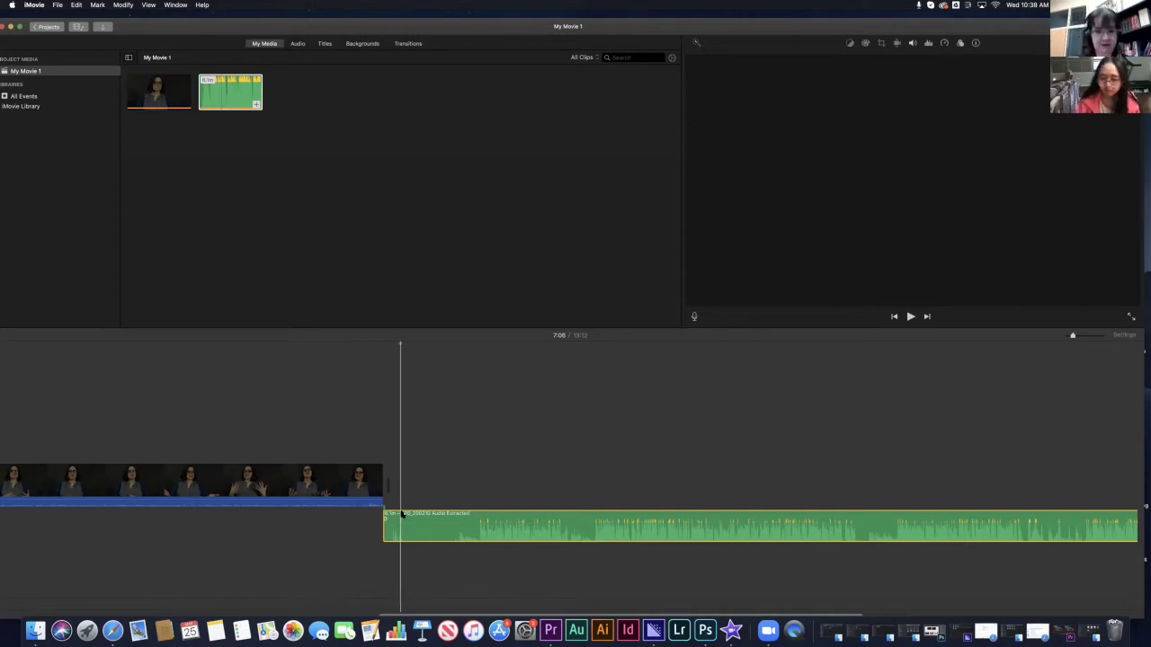
{"action": "left_click_drag", "start_coordinate": [1073, 334], "coordinate": [1085, 337]}
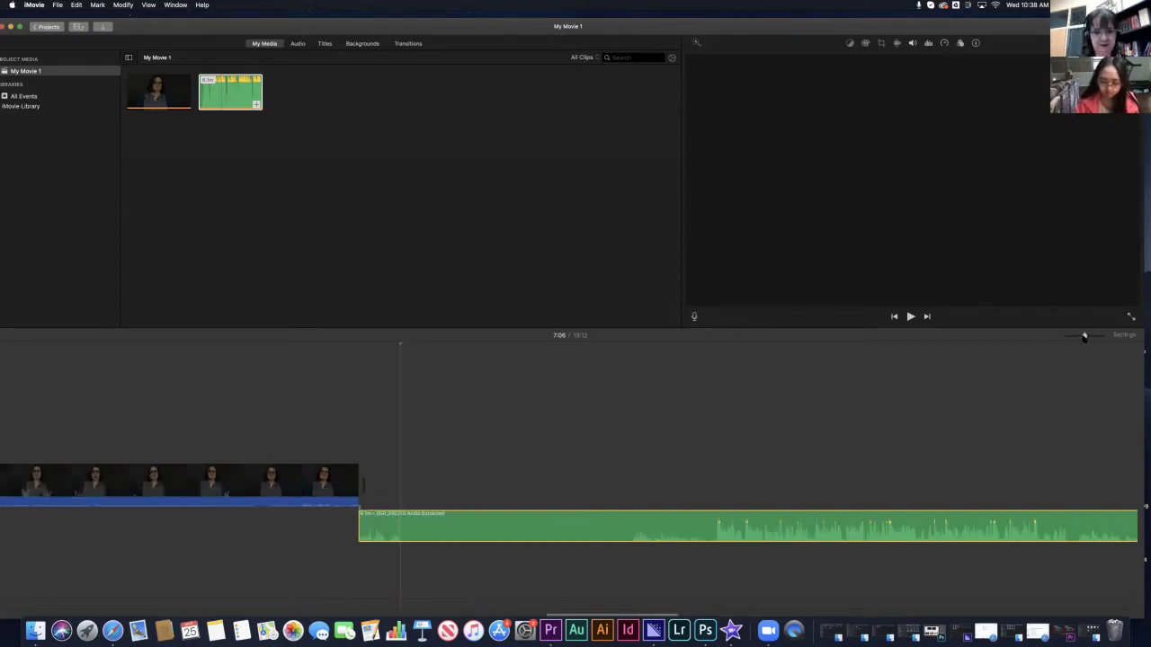
{"action": "left_click", "coordinate": [393, 348]}
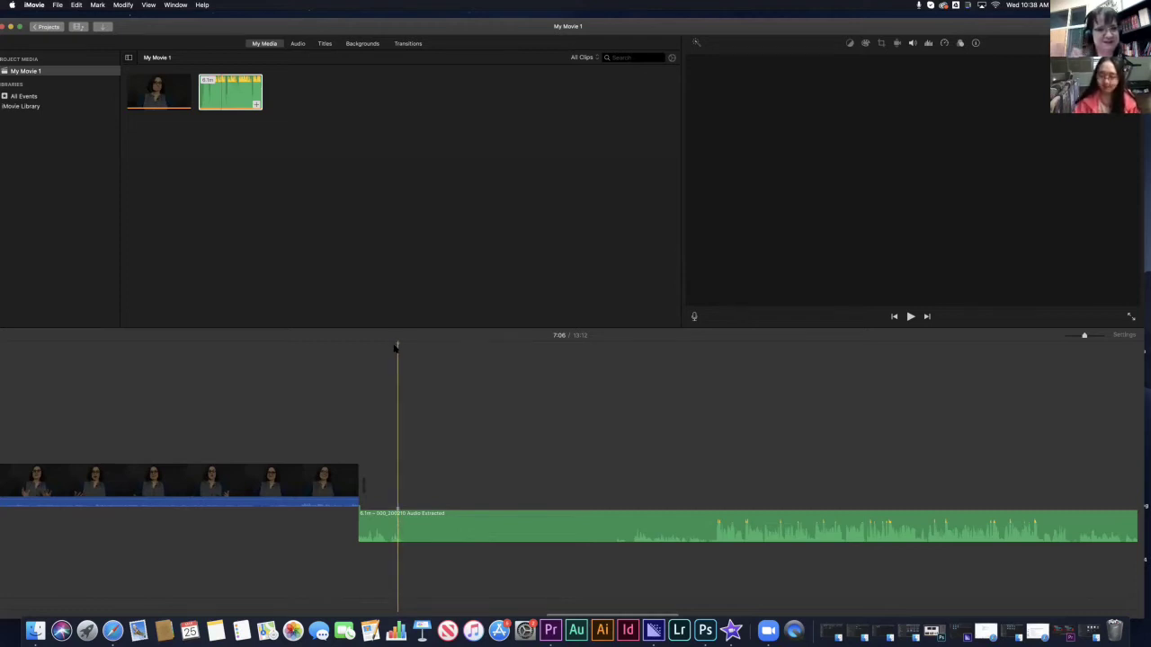
{"action": "left_click", "coordinate": [1072, 337]}
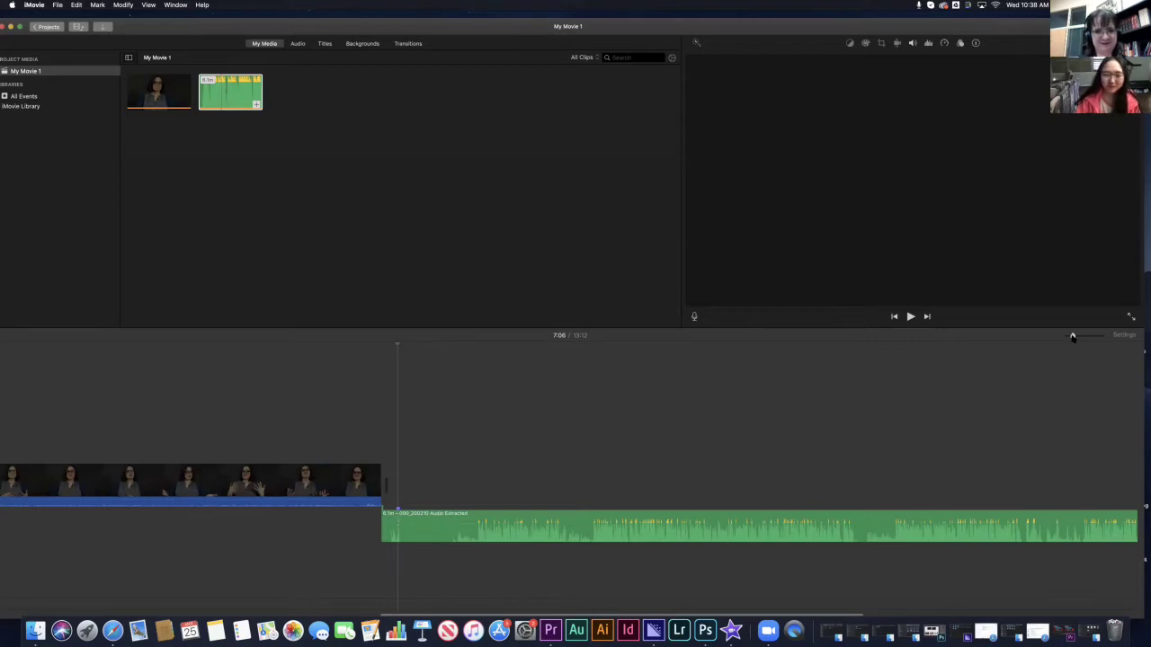
{"action": "left_click", "coordinate": [1073, 337]}
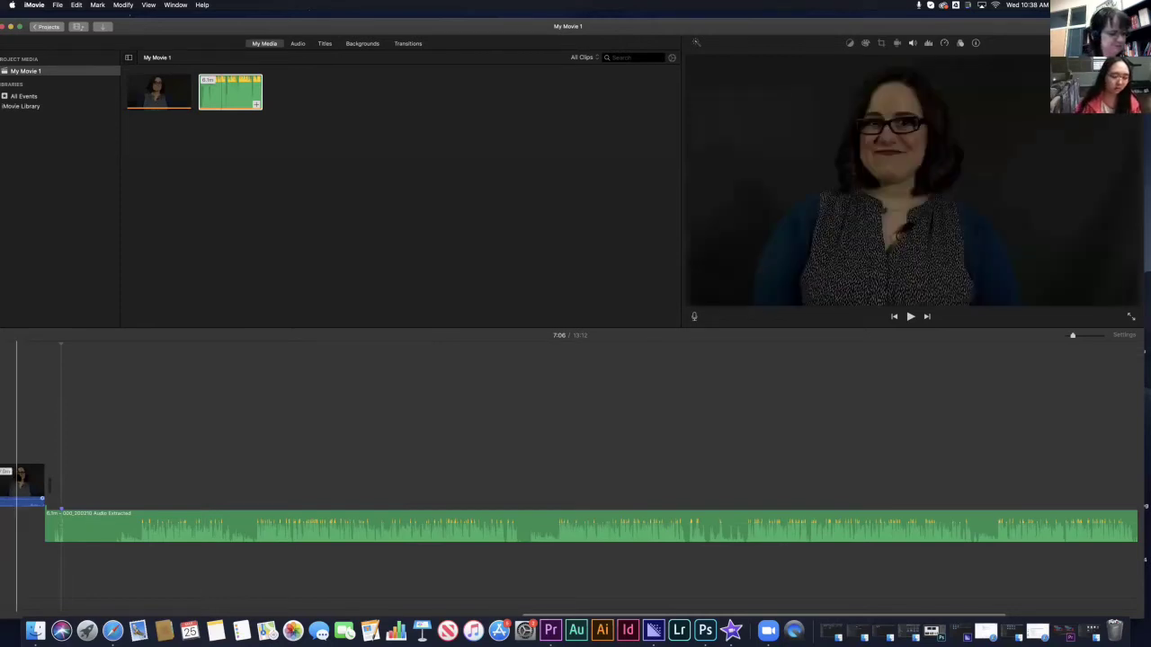
{"action": "left_click", "coordinate": [18, 481]}
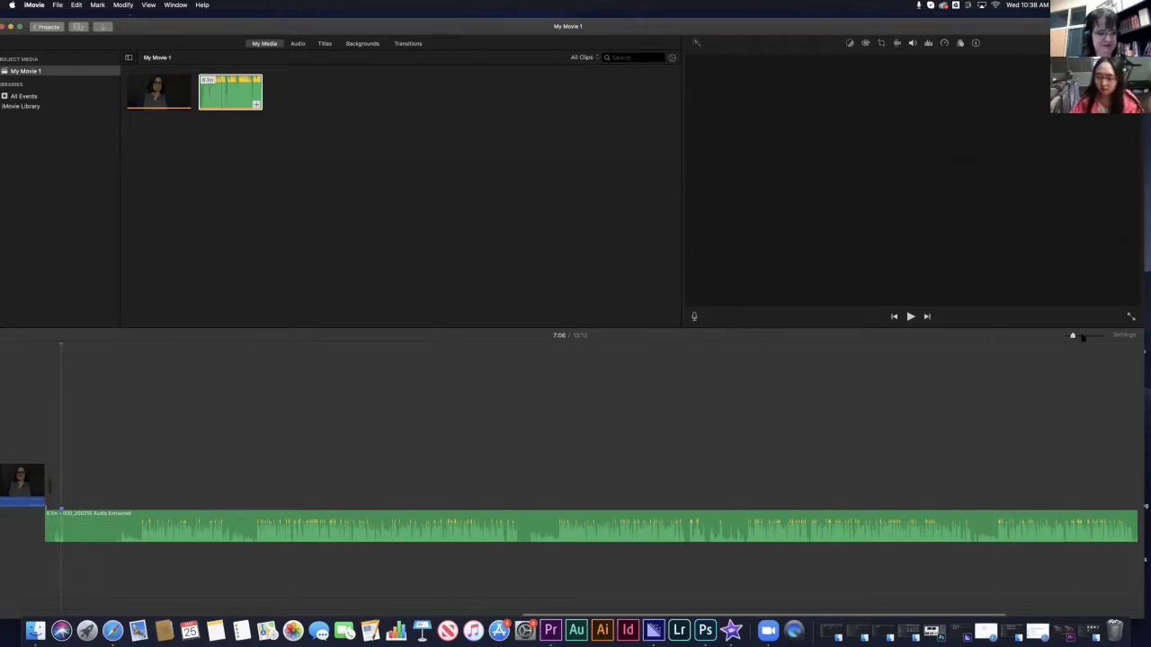
{"action": "left_click_drag", "start_coordinate": [1071, 336], "coordinate": [1068, 336]}
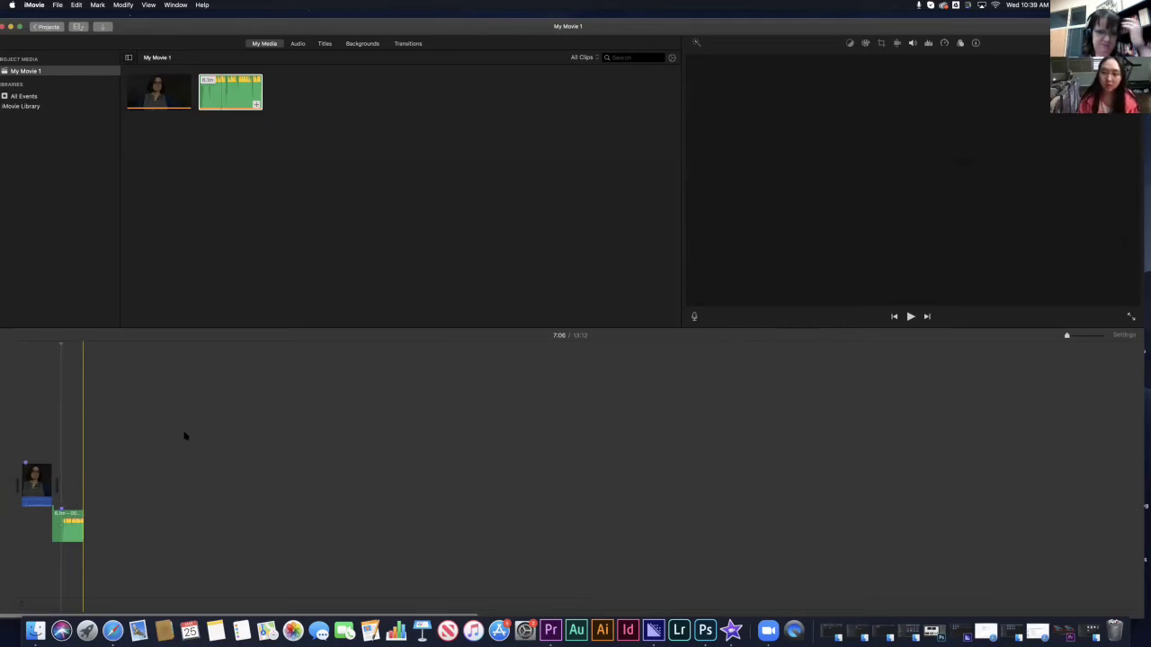
- Slide the green extracted audio clip to the project start, directly beneath the testimonial video
{"action": "left_click", "coordinate": [63, 412]}
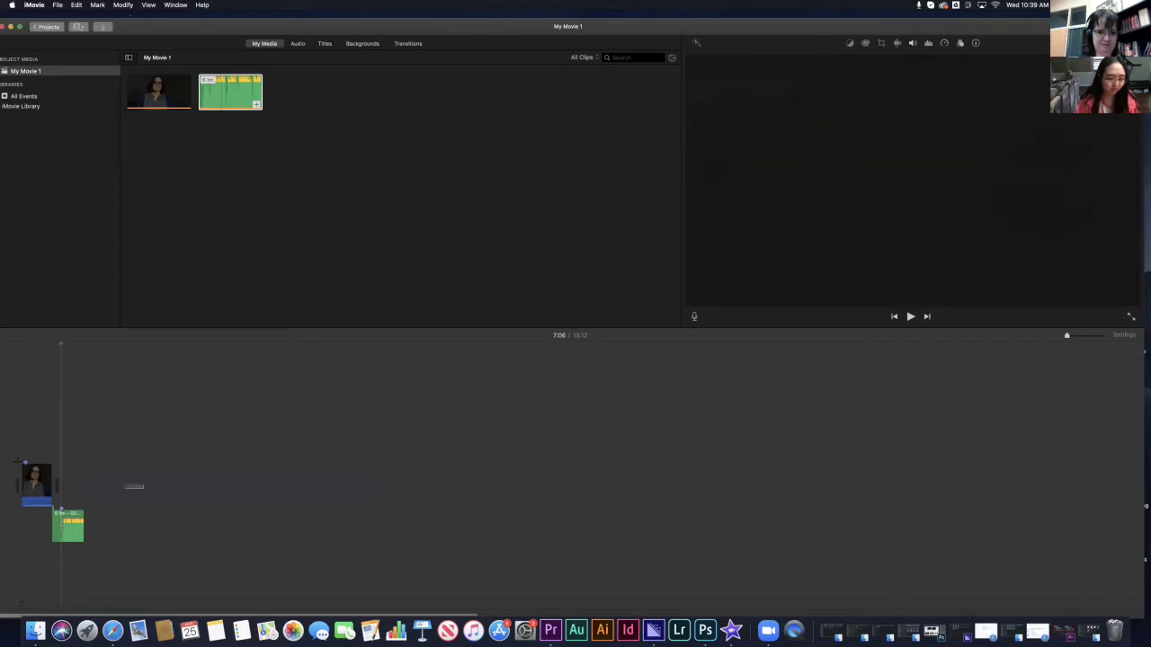
{"action": "left_click", "coordinate": [36, 481]}
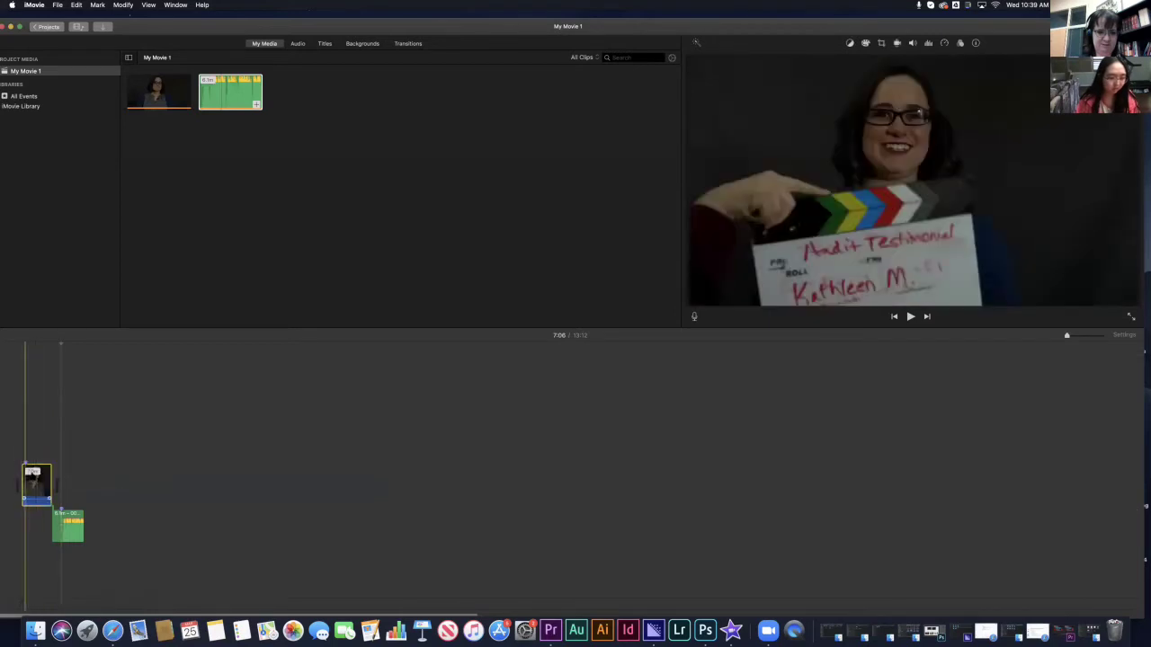
{"action": "scroll", "coordinate": [128, 533], "scroll_direction": "left", "scroll_amount": 1}
{"action": "scroll", "coordinate": [128, 534], "scroll_direction": "right", "scroll_amount": 1}
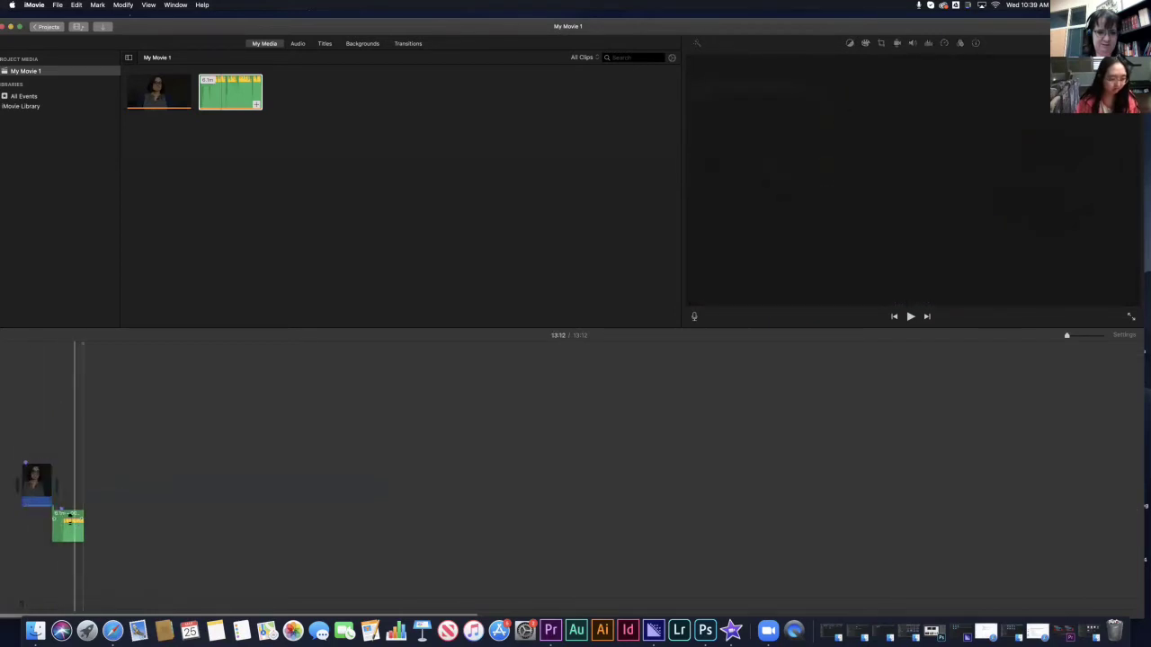
{"action": "left_click", "coordinate": [61, 514]}
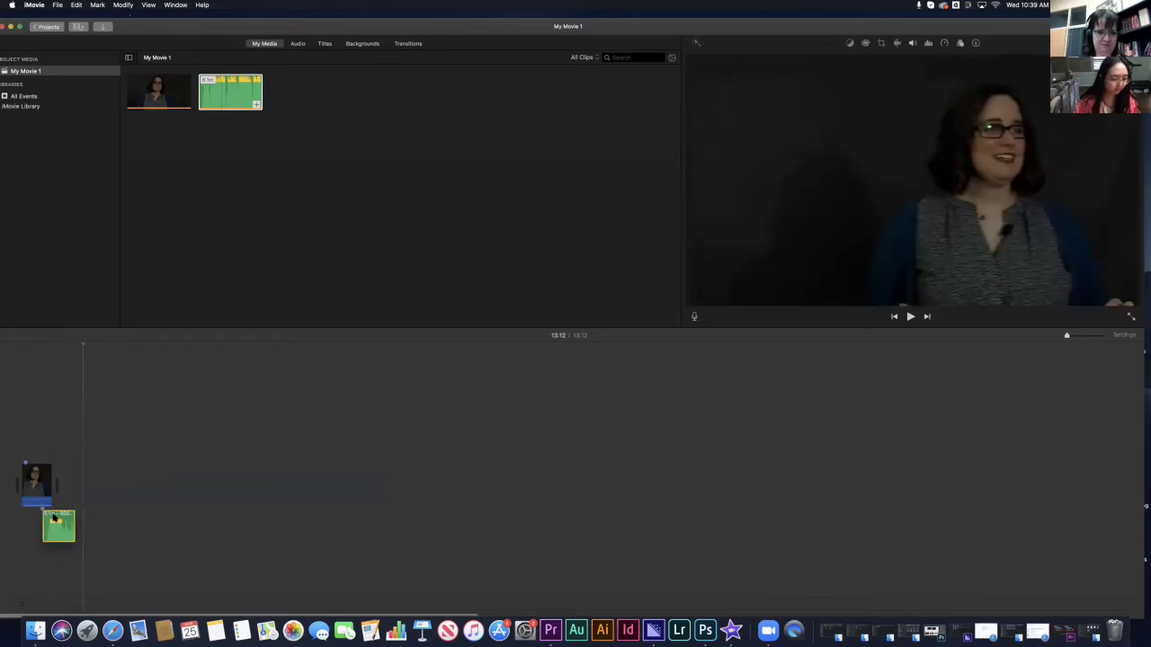
{"action": "left_click_drag", "start_coordinate": [61, 517], "coordinate": [38, 519]}
{"action": "left_click_drag", "start_coordinate": [40, 518], "coordinate": [43, 519]}
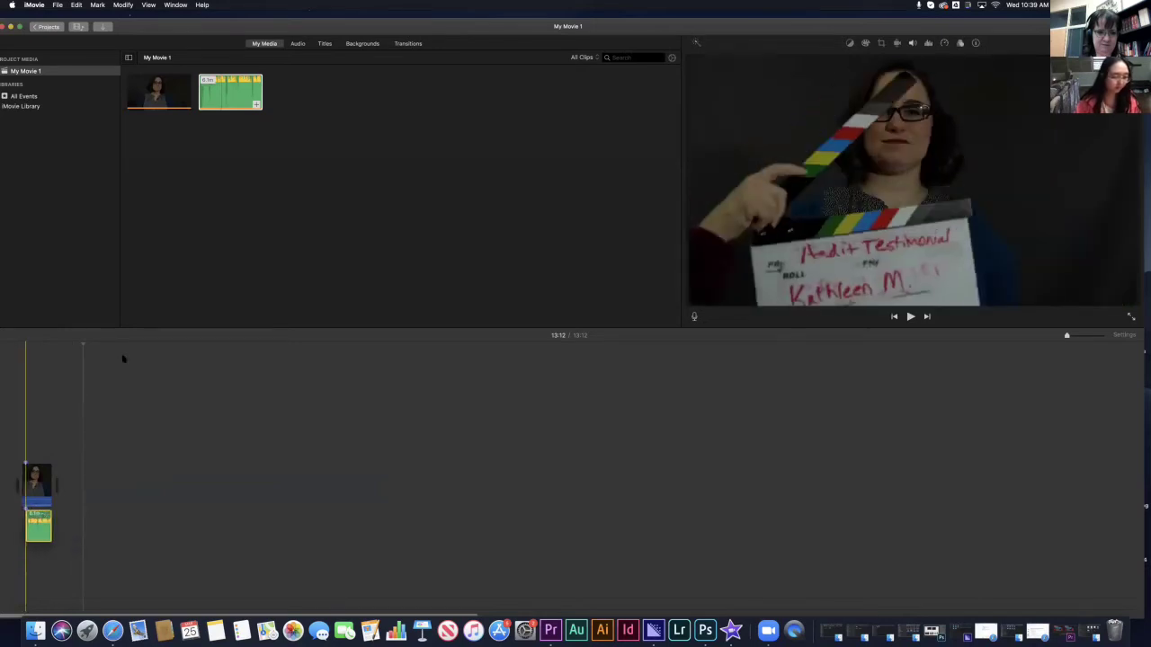
{"action": "left_click", "coordinate": [63, 344]}
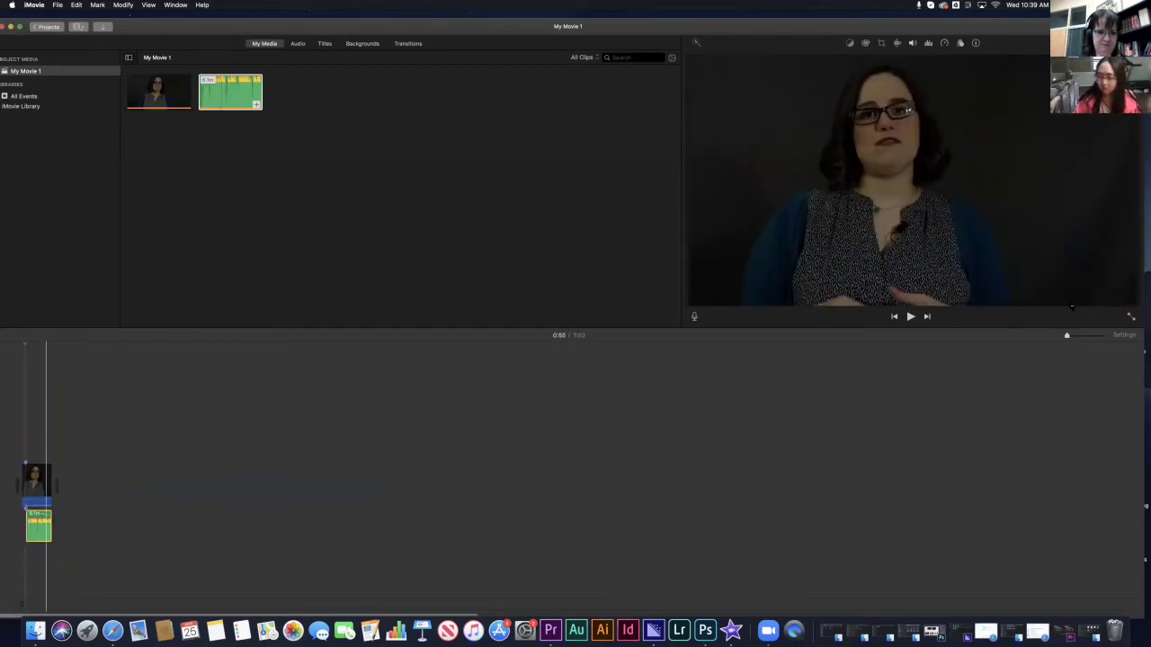
{"action": "left_click_drag", "start_coordinate": [1074, 336], "coordinate": [1079, 336]}
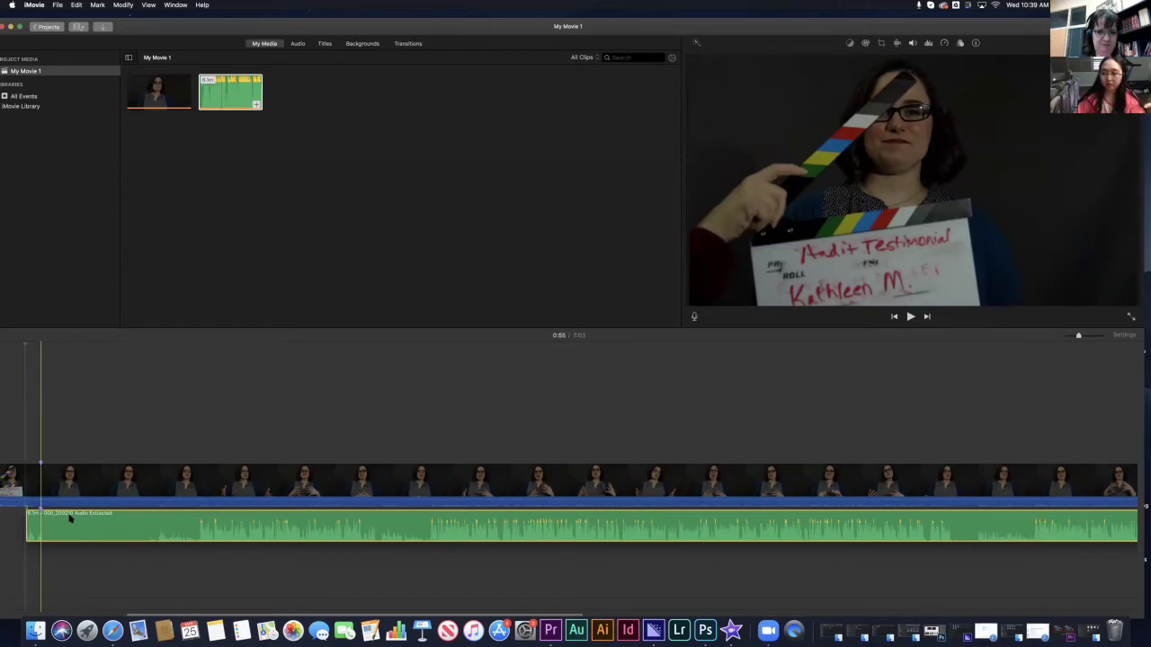
{"action": "left_click", "coordinate": [201, 490]}
{"action": "left_click", "coordinate": [189, 504]}
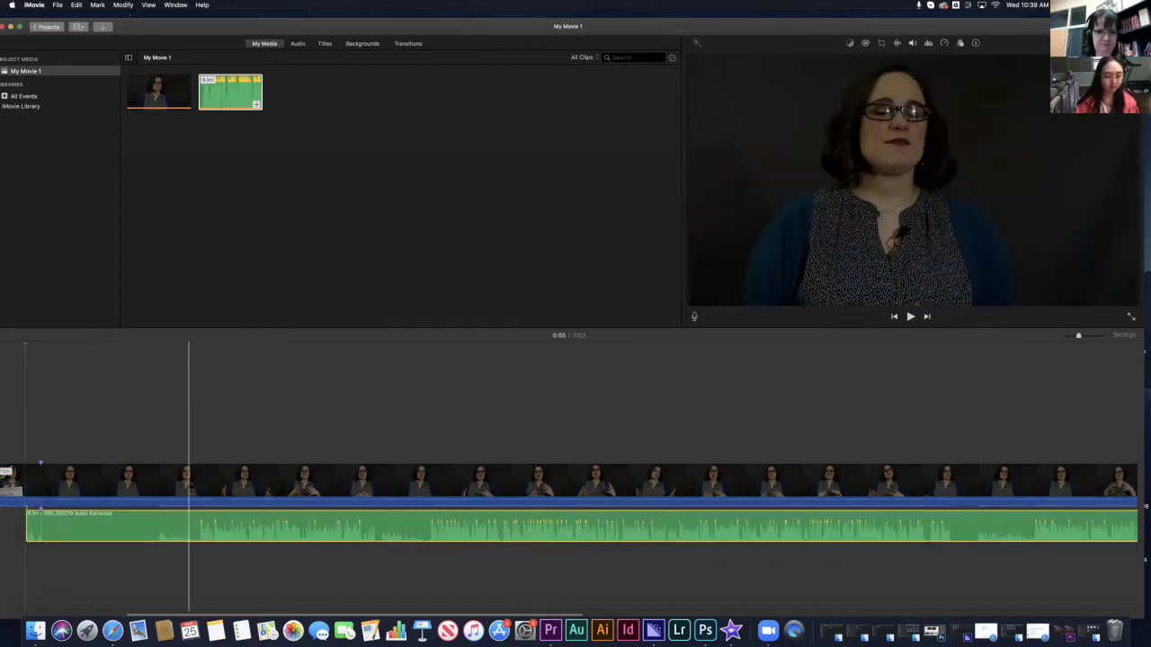
{"action": "left_click_drag", "start_coordinate": [190, 490], "coordinate": [194, 519]}
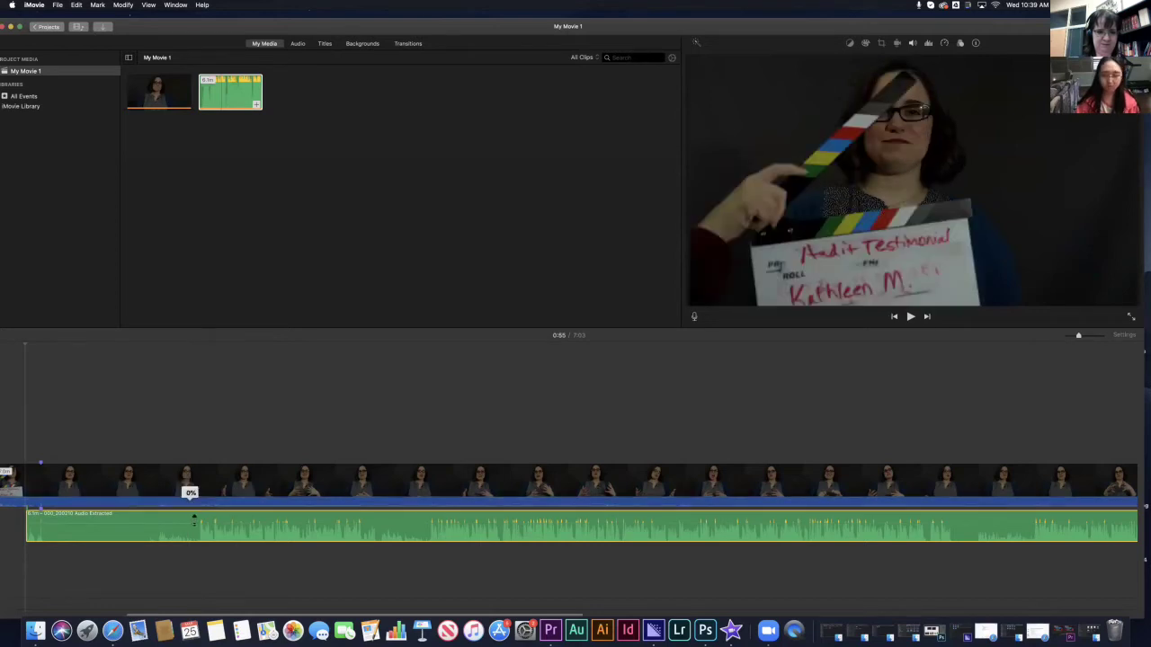
{"action": "left_click", "coordinate": [198, 391]}
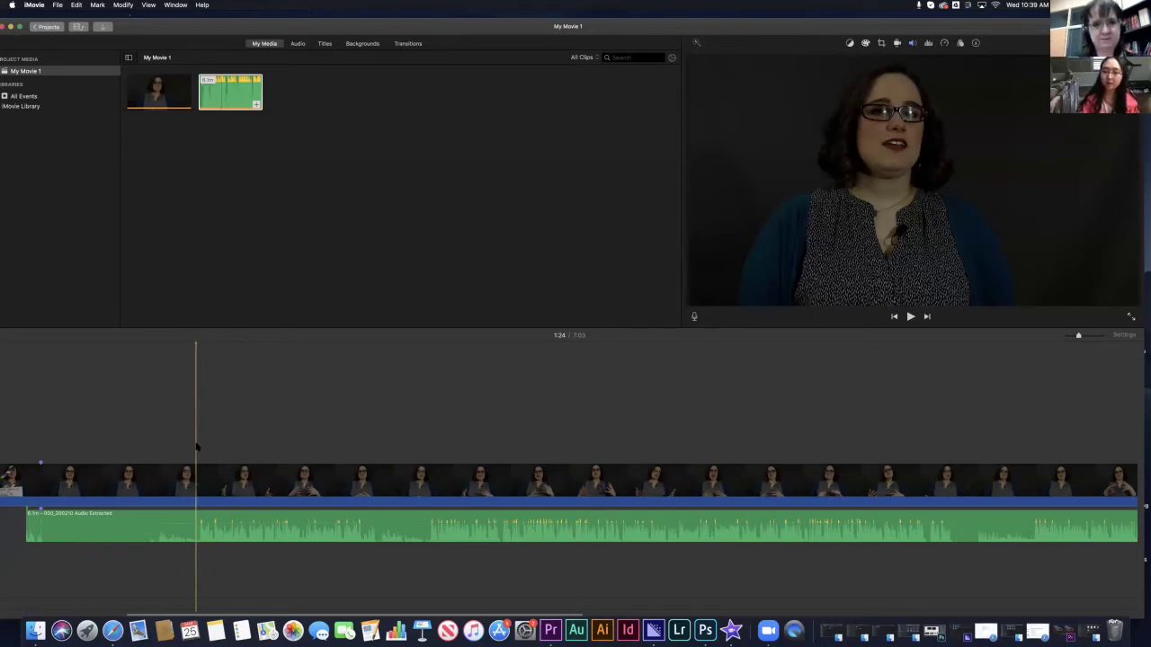
{"action": "key", "text": "space"}
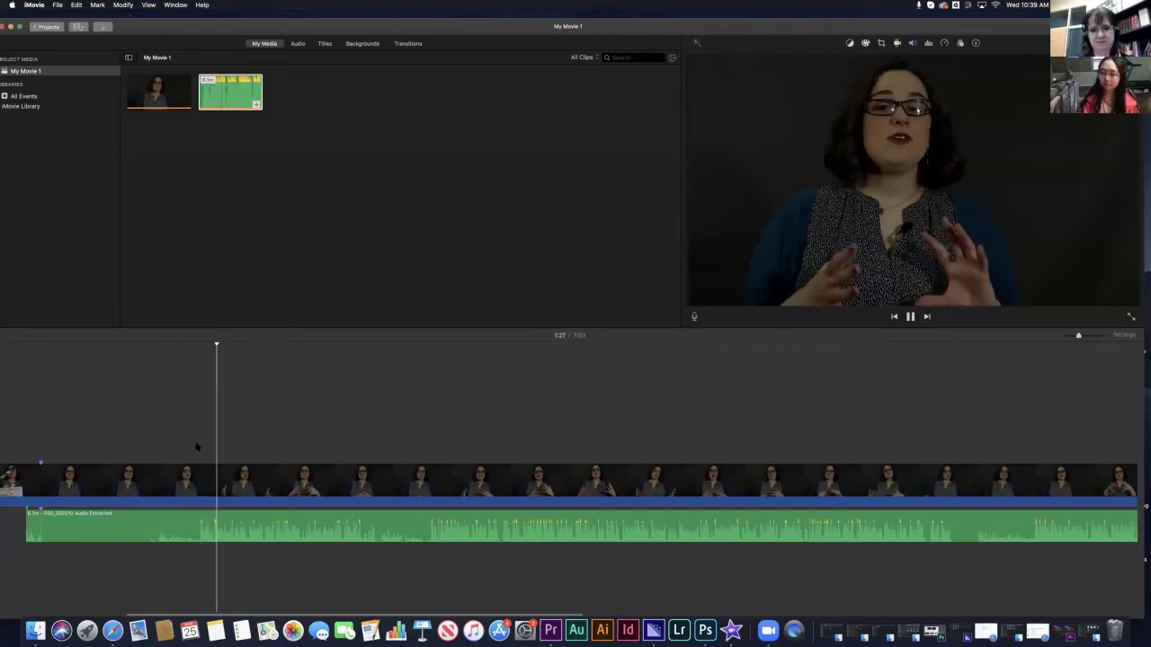
{"action": "key", "text": "space"}
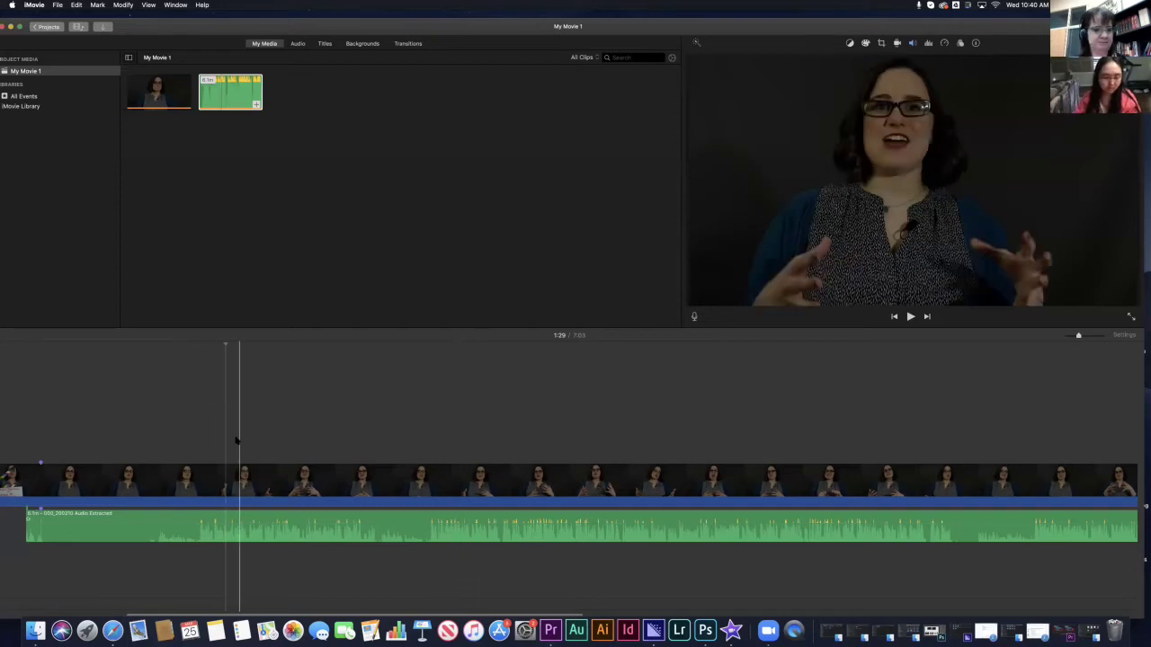
{"action": "left_click_drag", "start_coordinate": [1078, 336], "coordinate": [1066, 336]}
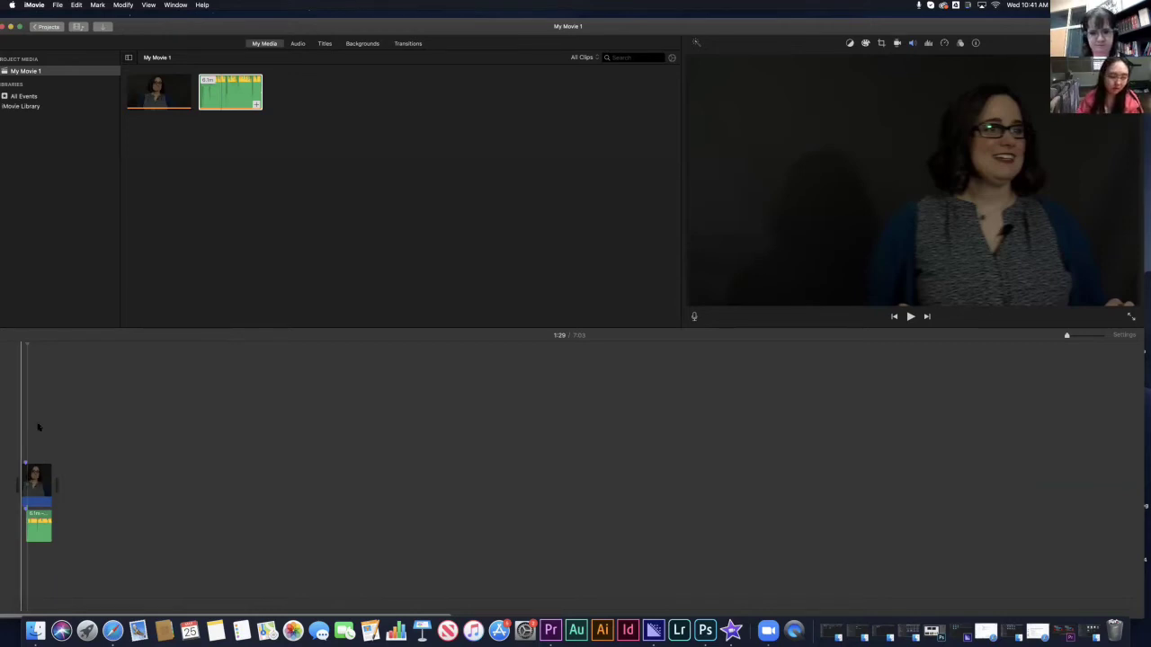
{"action": "left_click", "coordinate": [28, 346]}
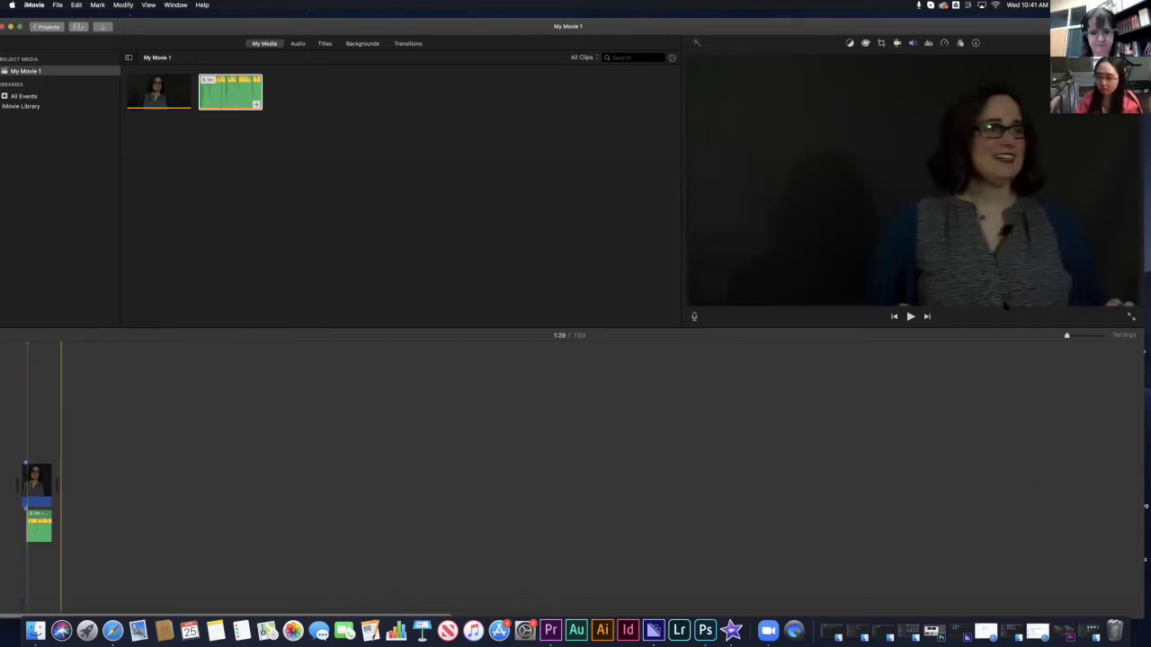
{"action": "scroll", "coordinate": [1067, 336], "scroll_direction": "right", "scroll_amount": 2}
{"action": "left_click_drag", "start_coordinate": [1076, 336], "coordinate": [1074, 336]}
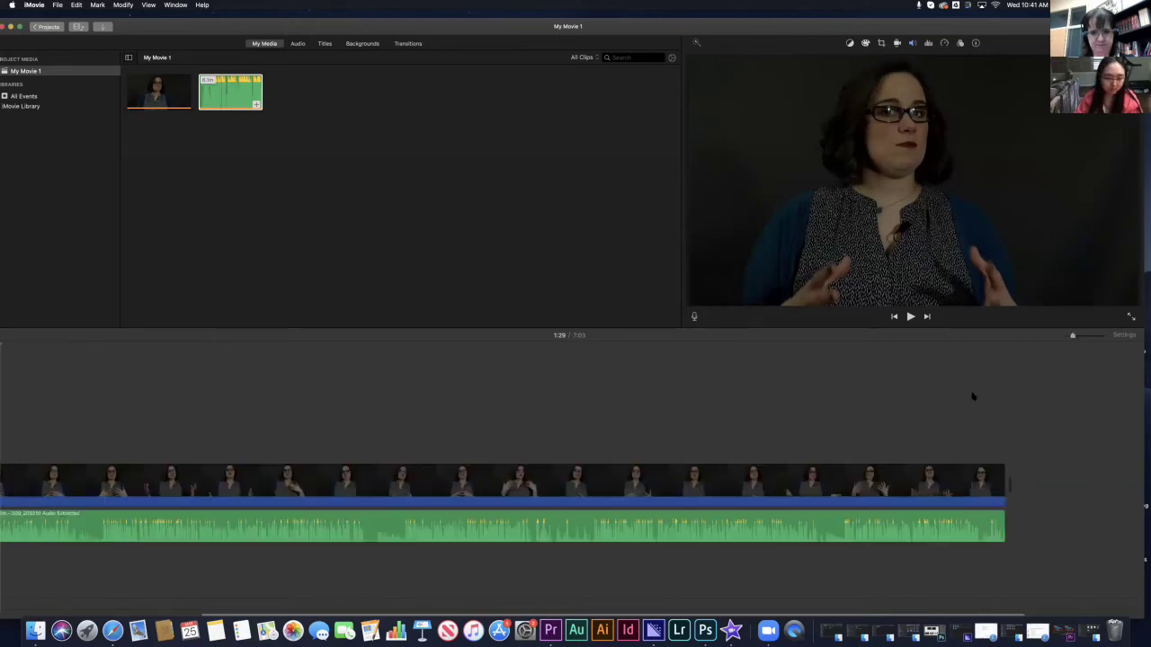
{"action": "double_click", "coordinate": [304, 20]}
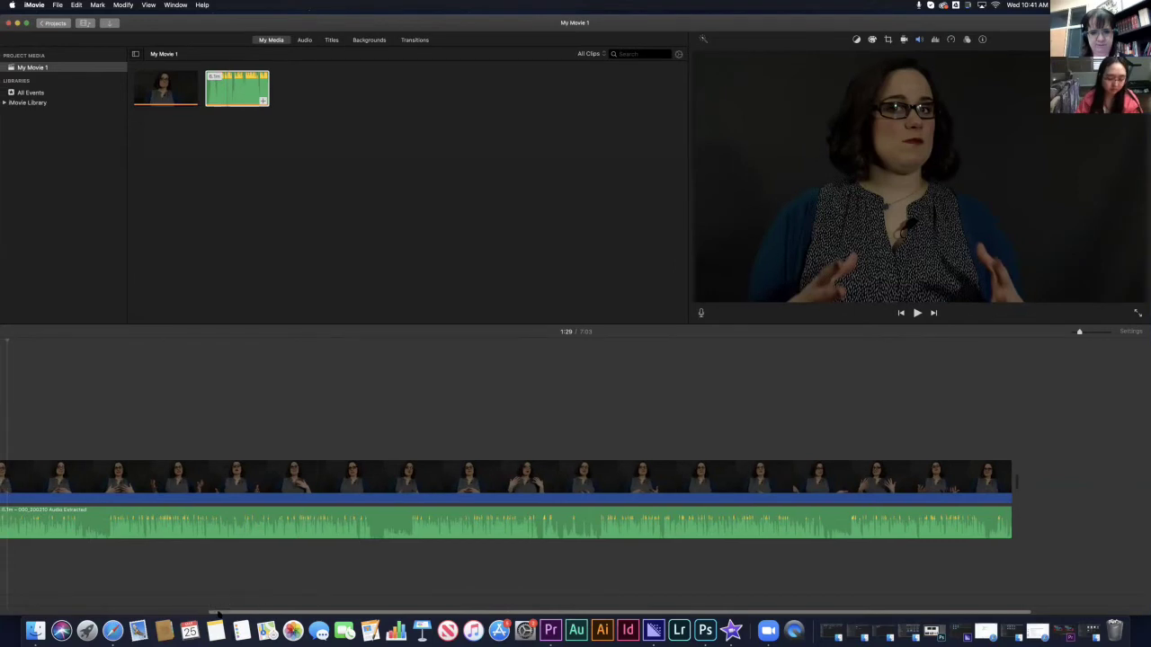
{"action": "scroll", "coordinate": [218, 615], "scroll_direction": "left", "scroll_amount": 5}
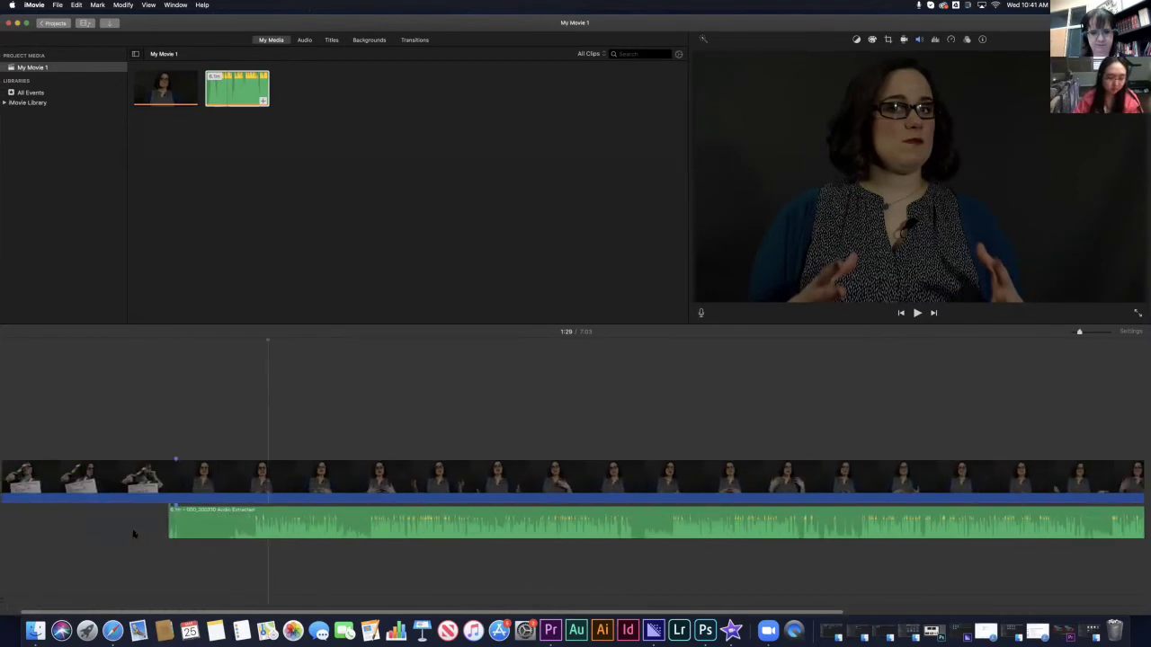
{"action": "left_click", "coordinate": [259, 342]}
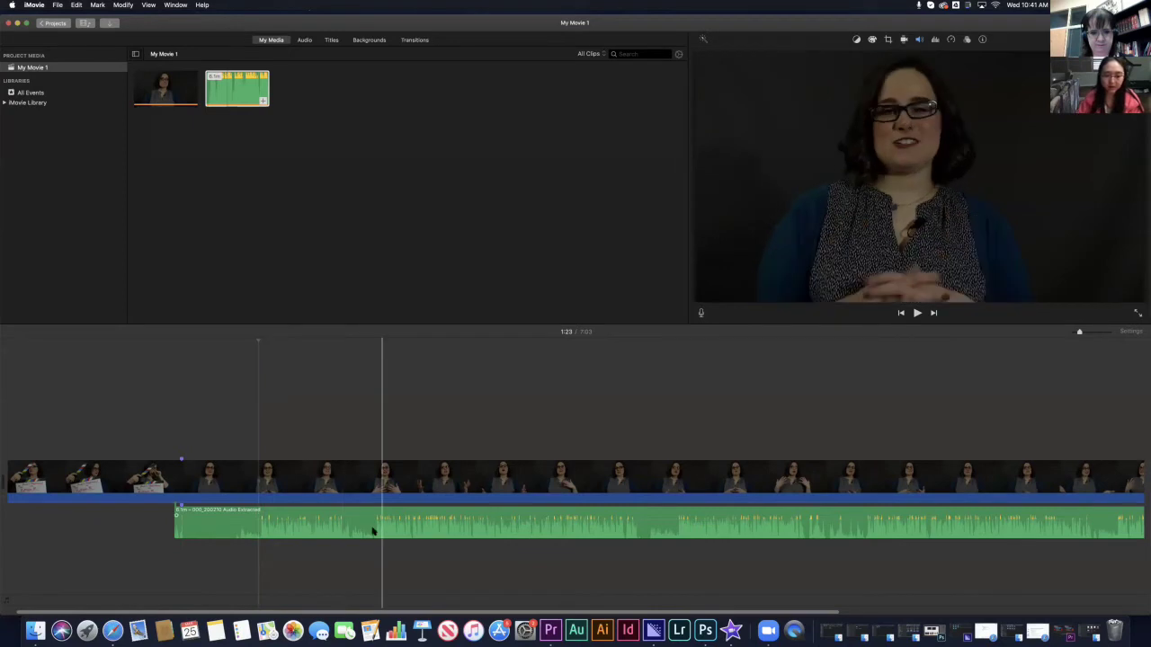
{"action": "left_click", "coordinate": [260, 541]}
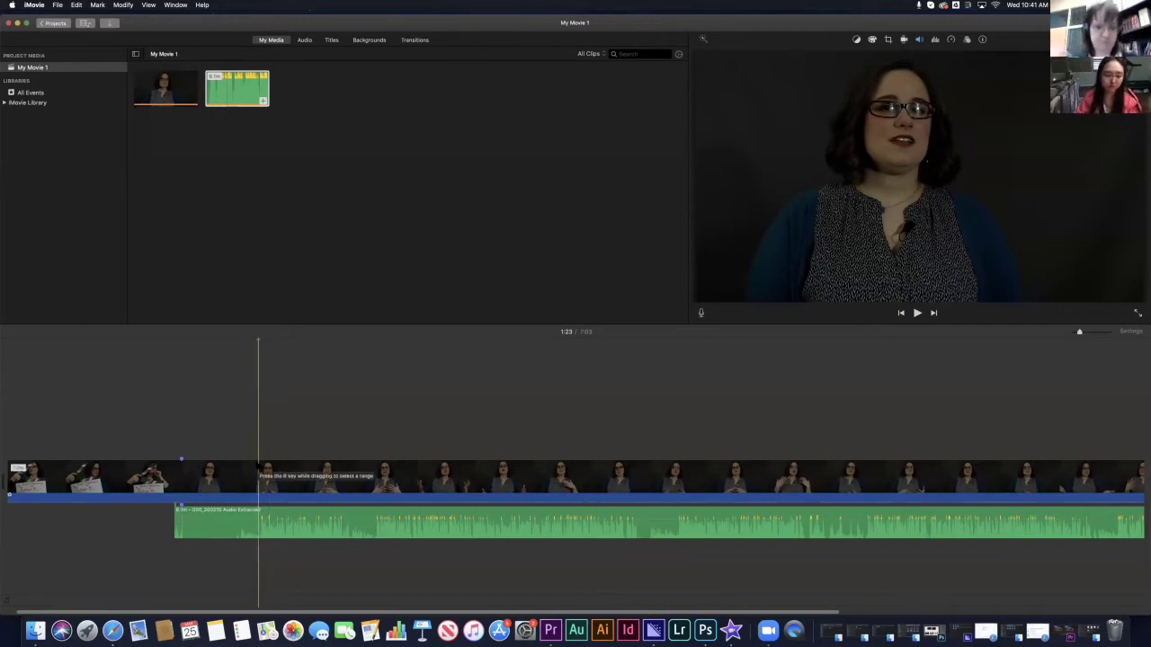
{"action": "left_click", "coordinate": [256, 344]}
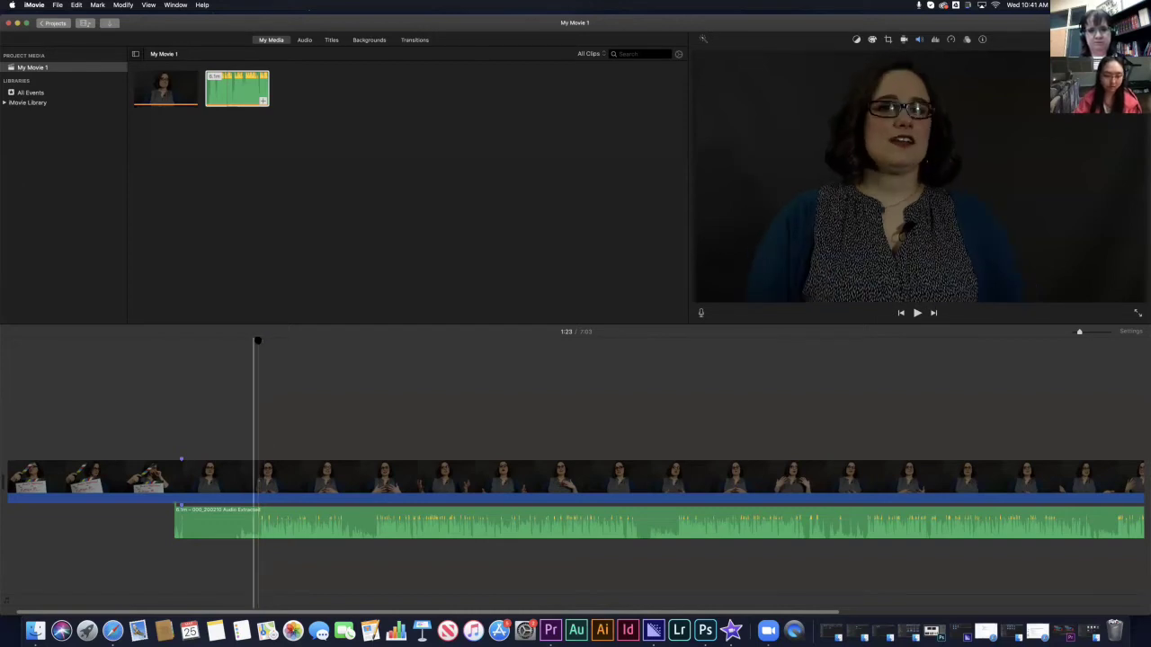
{"action": "left_click", "coordinate": [258, 343]}
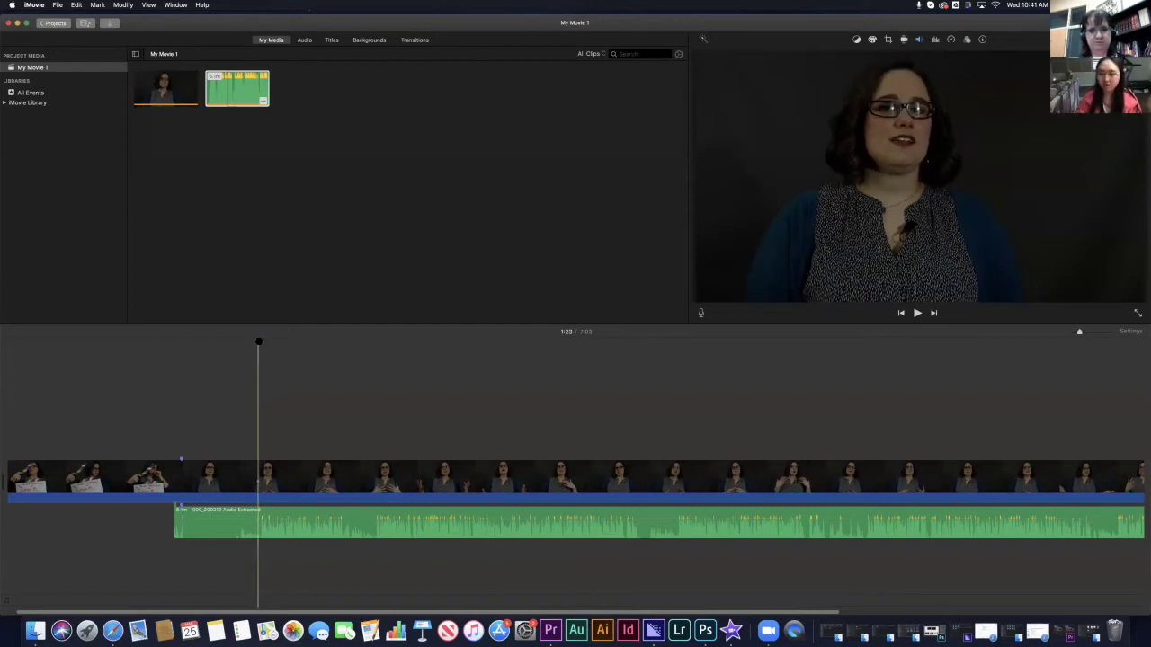
{"action": "key", "text": "space"}
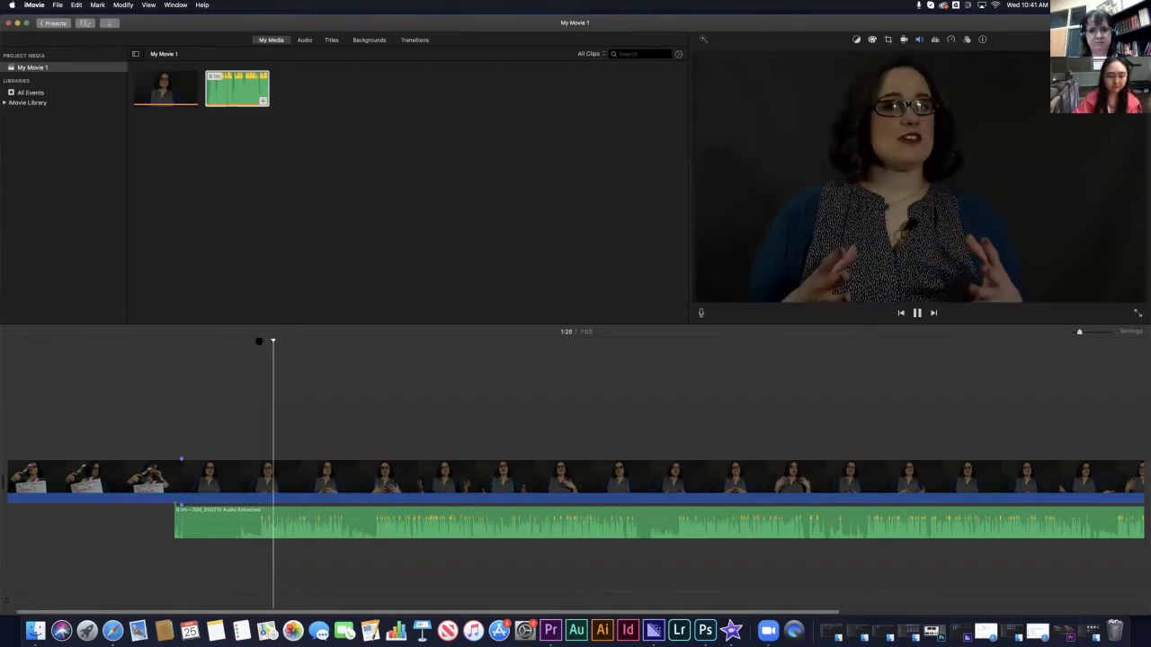
{"action": "key", "text": "space"}
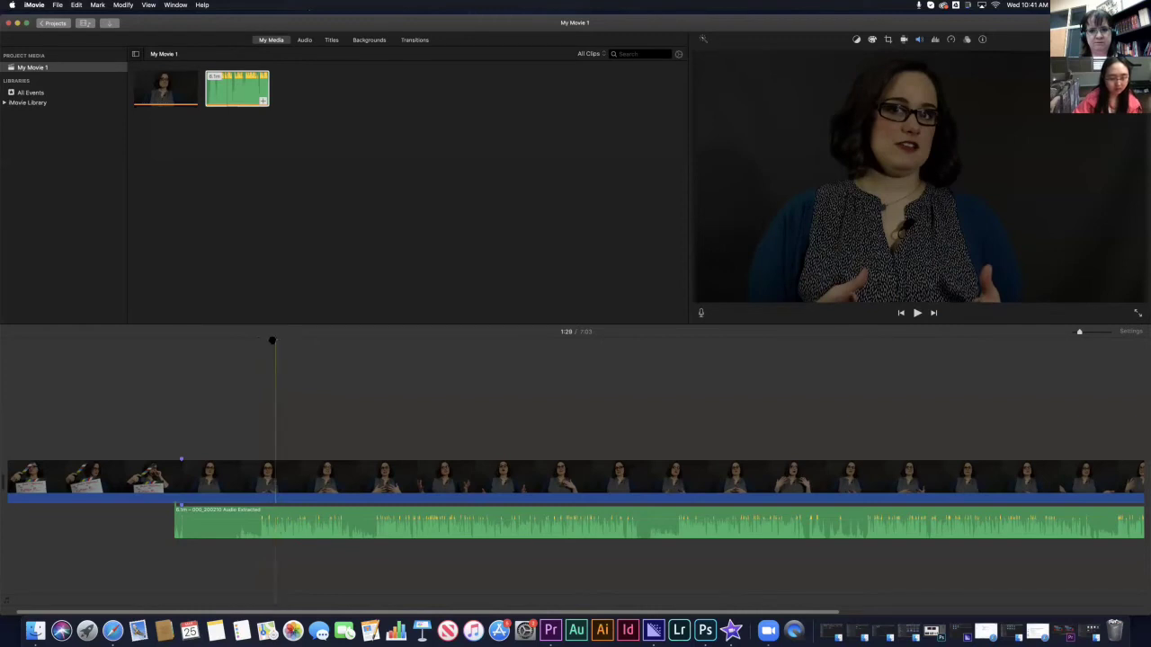
{"action": "left_click", "coordinate": [259, 343]}
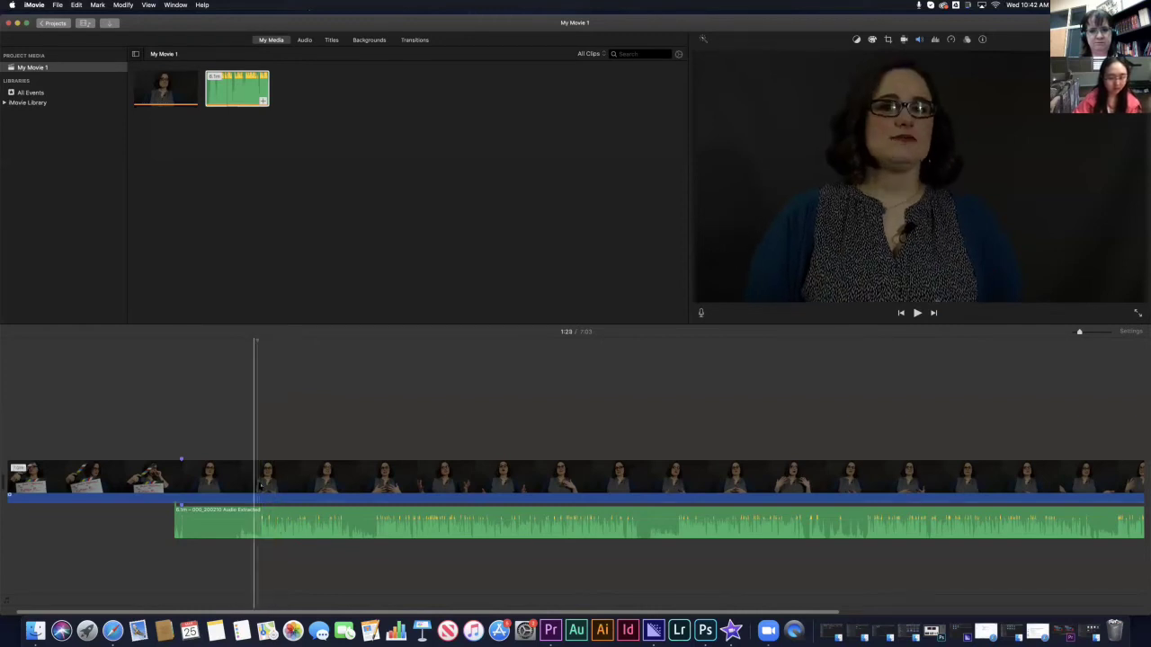
{"action": "left_click", "coordinate": [260, 485]}
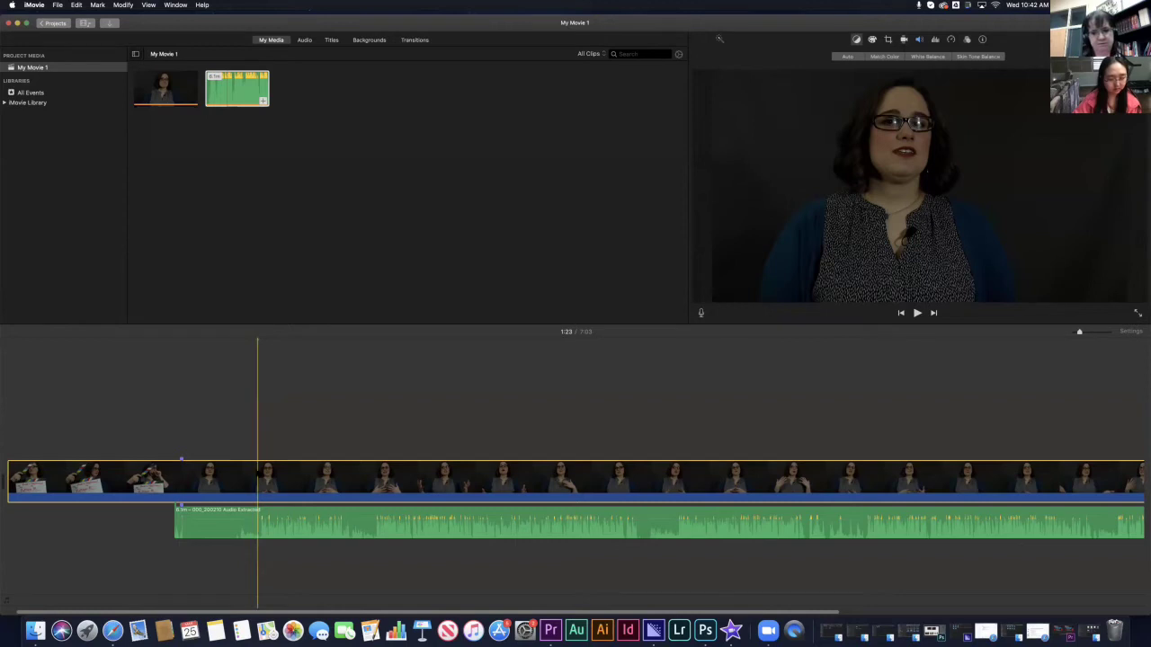
- Split the video and audio at the playhead and delete the clapperboard intro before it
{"action": "right_click", "coordinate": [260, 470]}
{"action": "left_click", "coordinate": [244, 430]}
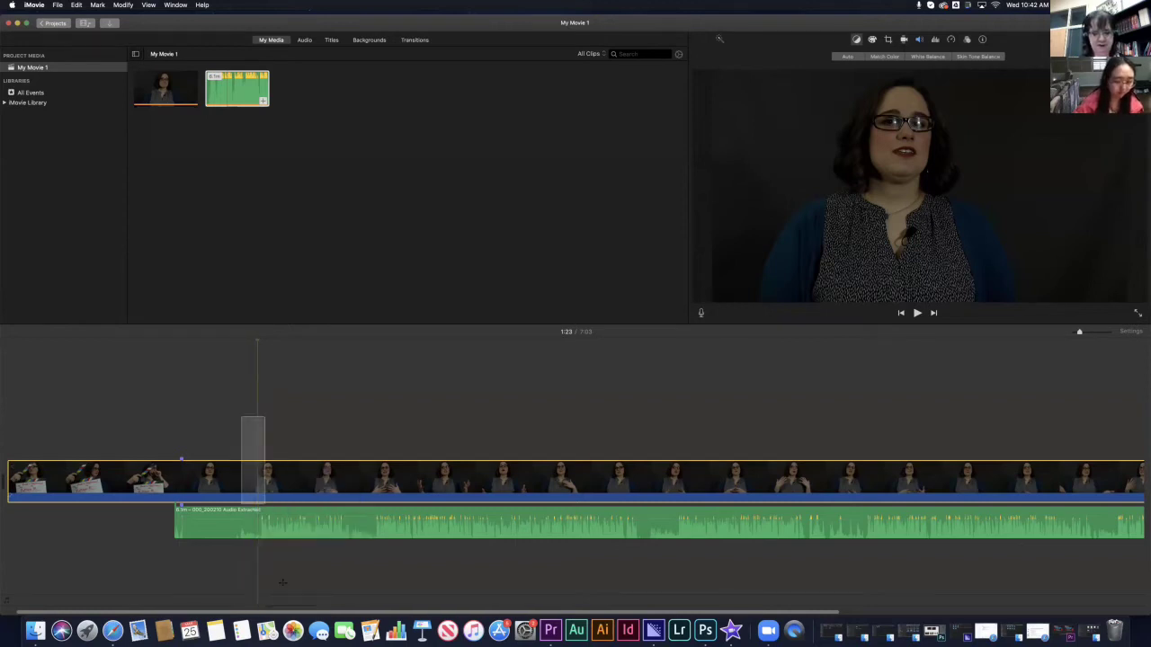
{"action": "left_click_drag", "start_coordinate": [244, 416], "coordinate": [258, 445]}
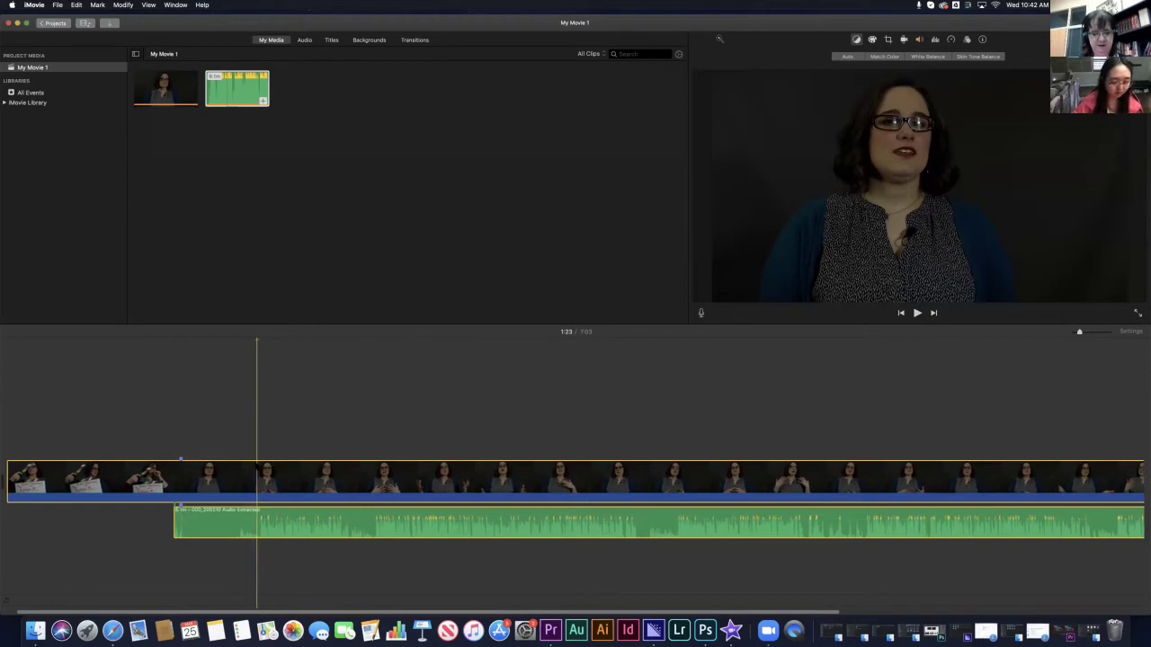
{"action": "right_click", "coordinate": [259, 466]}
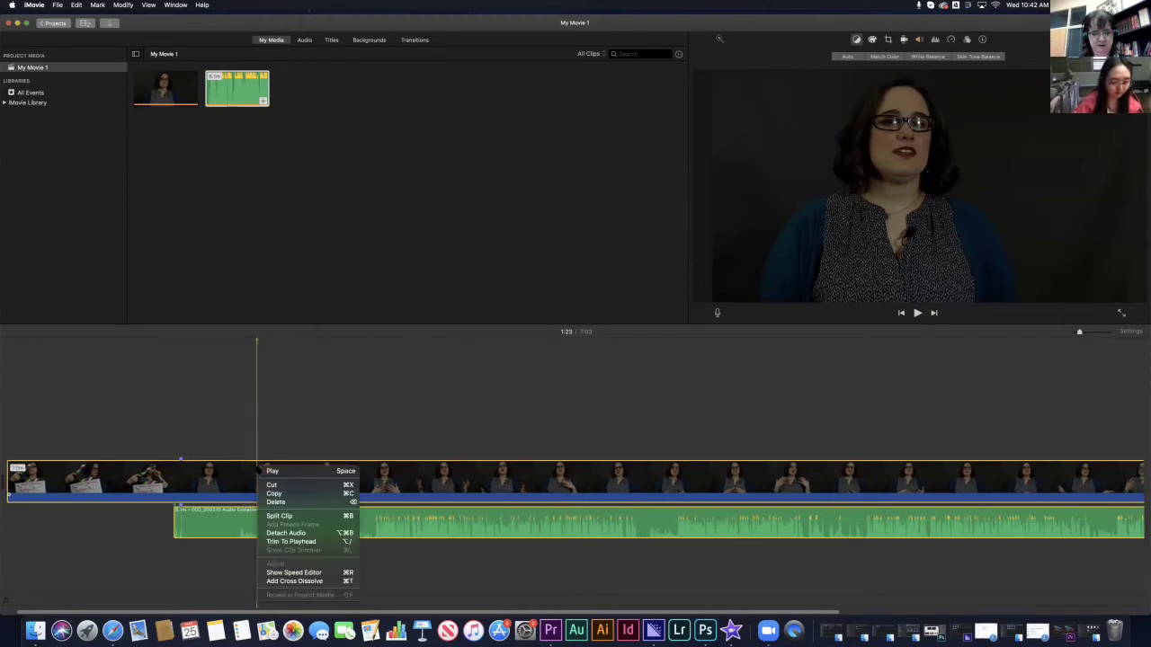
{"action": "left_click", "coordinate": [288, 518]}
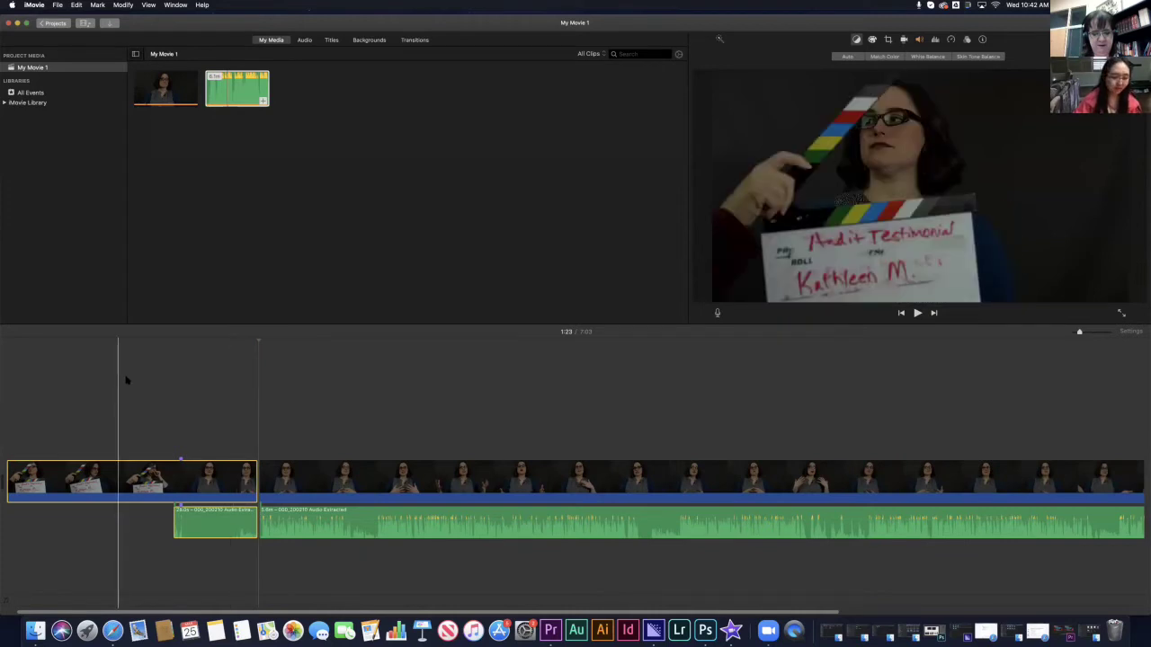
{"action": "left_click_drag", "start_coordinate": [125, 379], "coordinate": [192, 546]}
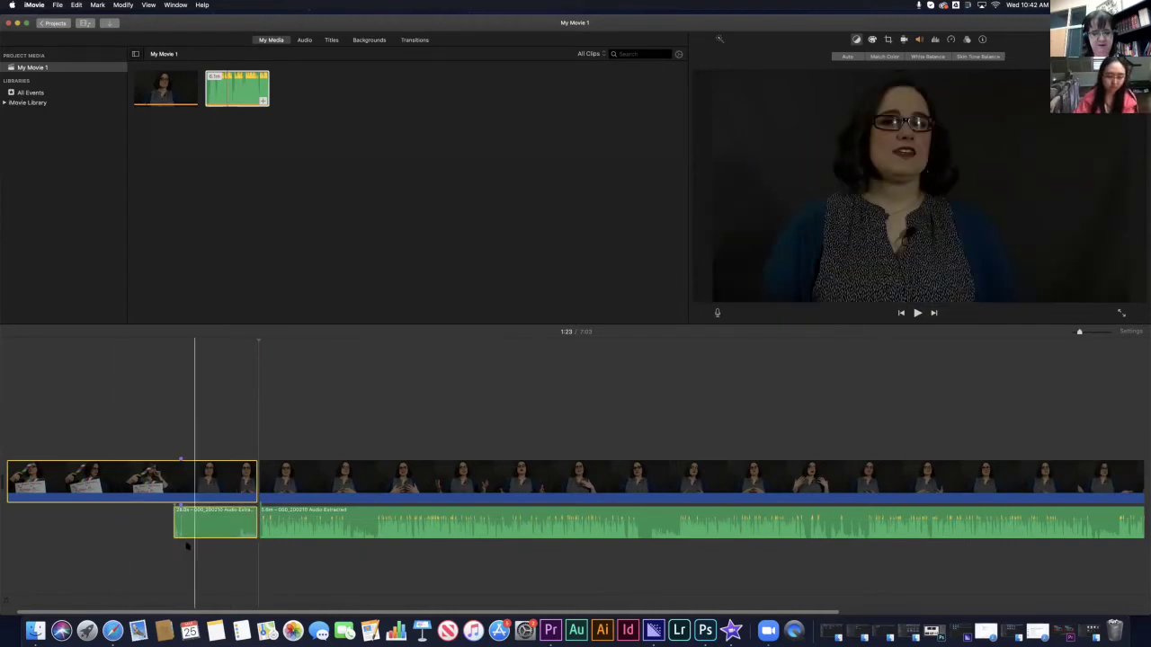
{"action": "key", "text": "Delete"}
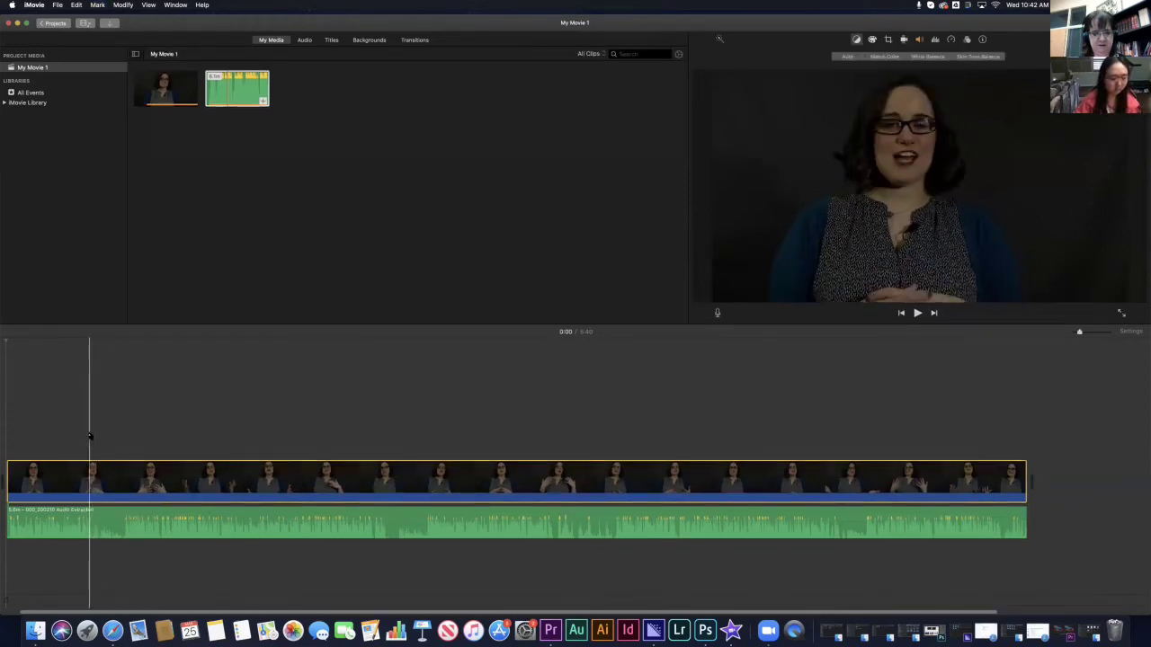
- Play the interview from 0:26 to locate the 0:31 cut point
{"action": "left_click", "coordinate": [87, 428]}
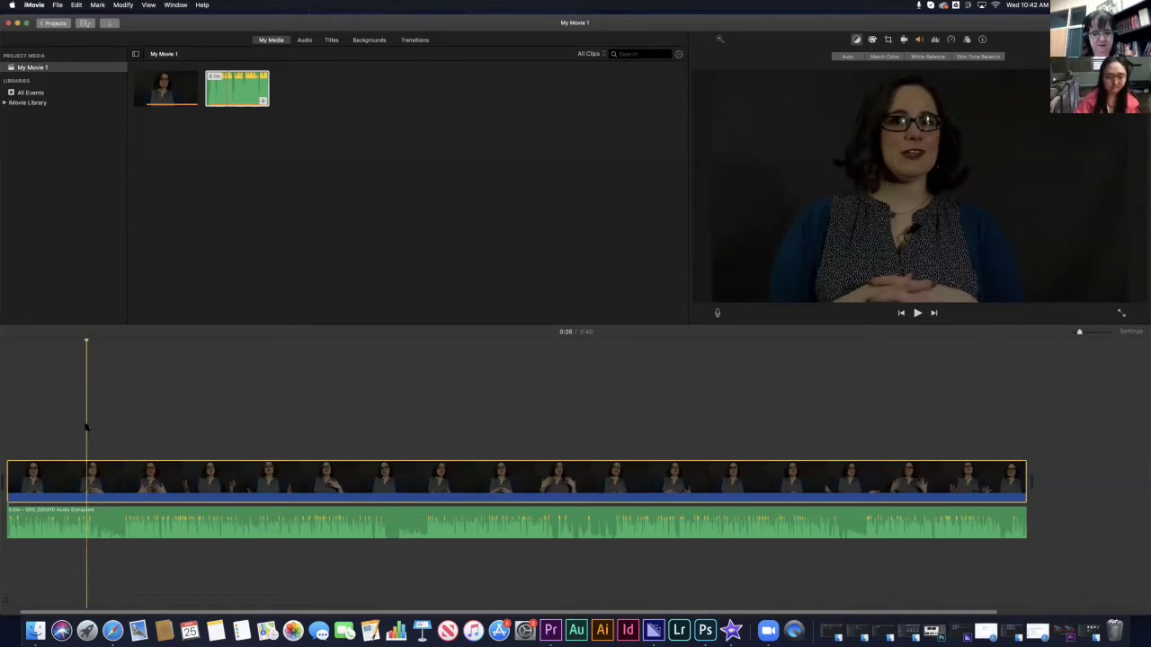
{"action": "key", "text": "space"}
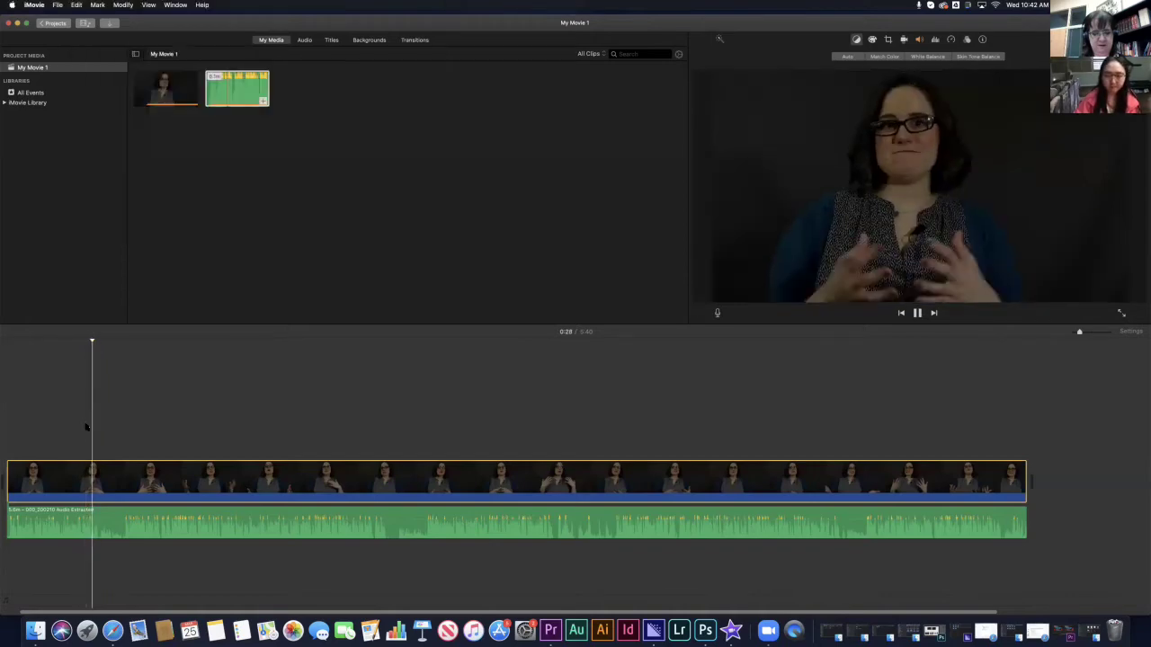
{"action": "key", "text": "space"}
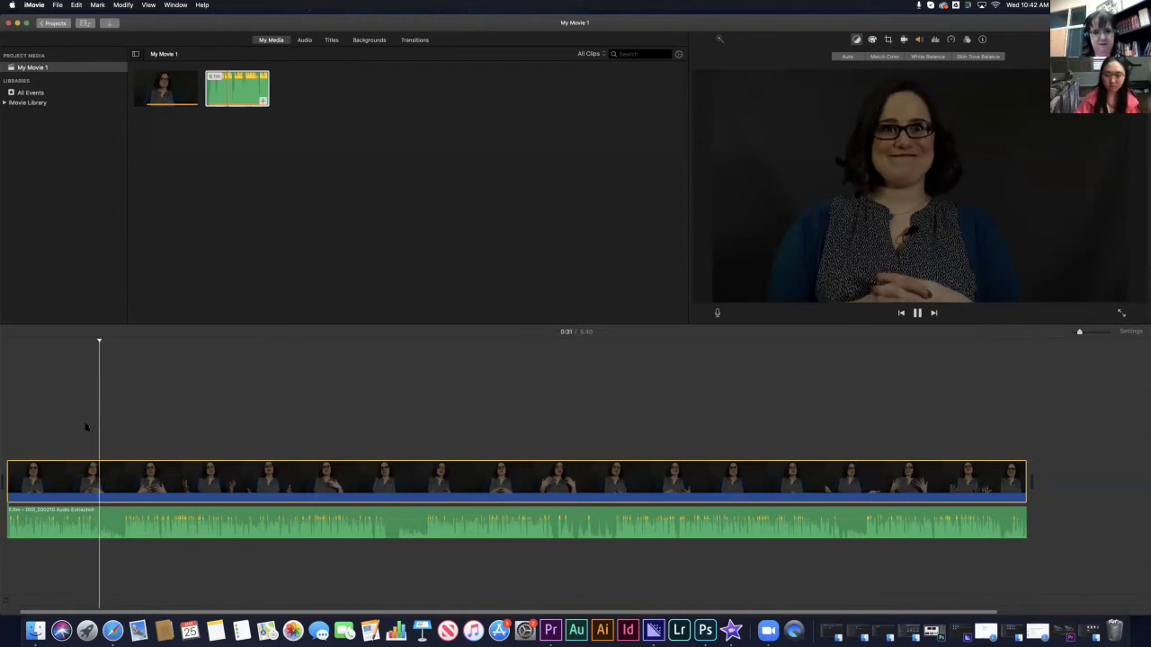
{"action": "left_click", "coordinate": [100, 464]}
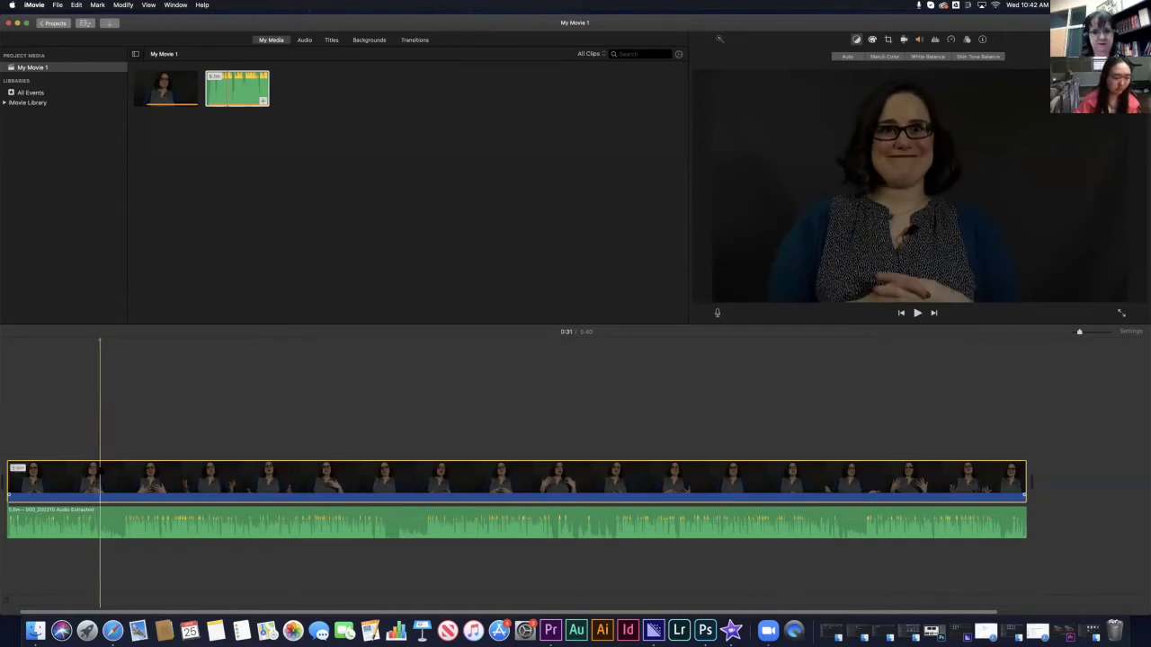
{"action": "left_click", "coordinate": [98, 445]}
- Split the interview clip at 0:31 and select the second piece
{"action": "right_click", "coordinate": [100, 464]}
{"action": "left_click", "coordinate": [113, 584]}
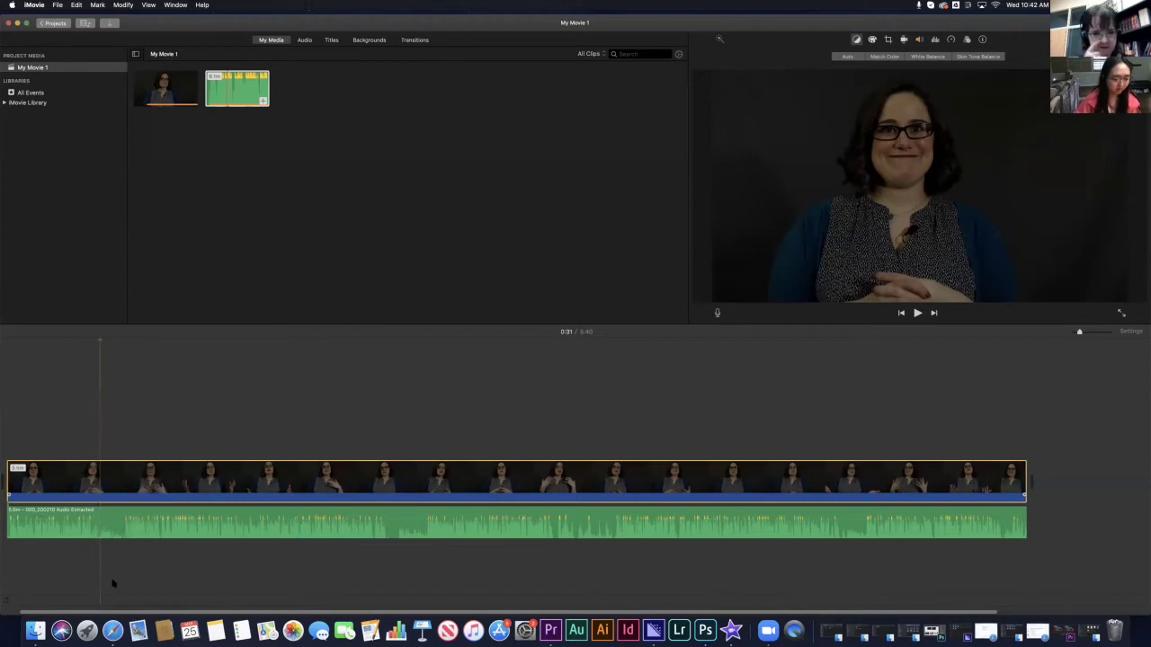
{"action": "left_click", "coordinate": [99, 450]}
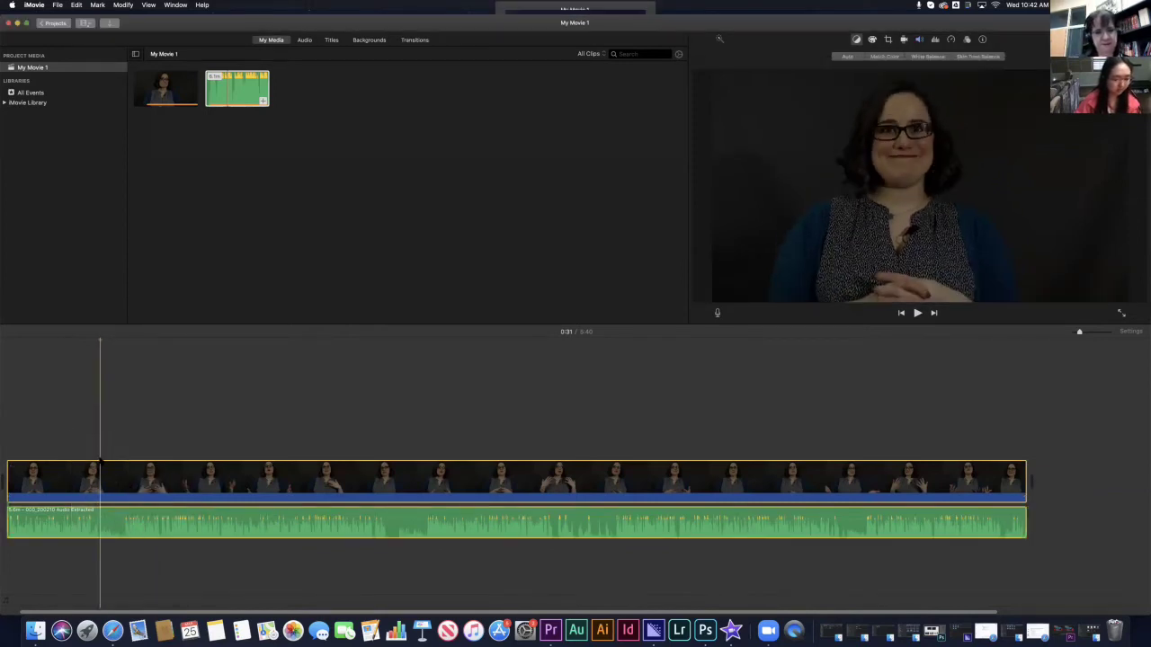
{"action": "right_click", "coordinate": [102, 463]}
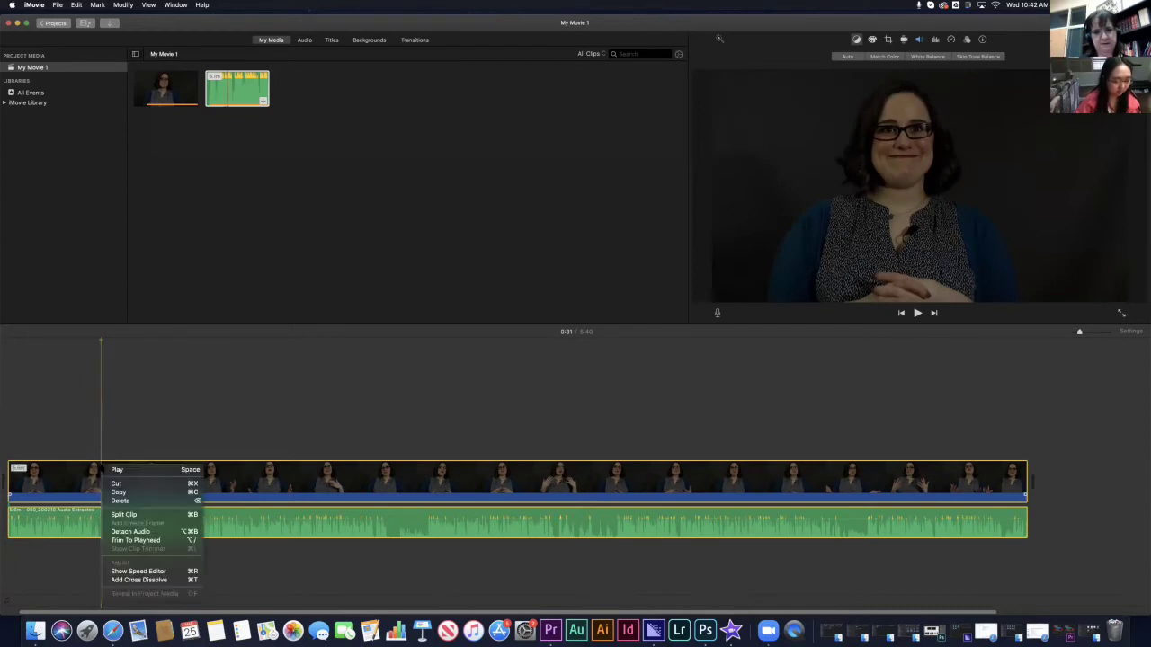
{"action": "left_click", "coordinate": [117, 514]}
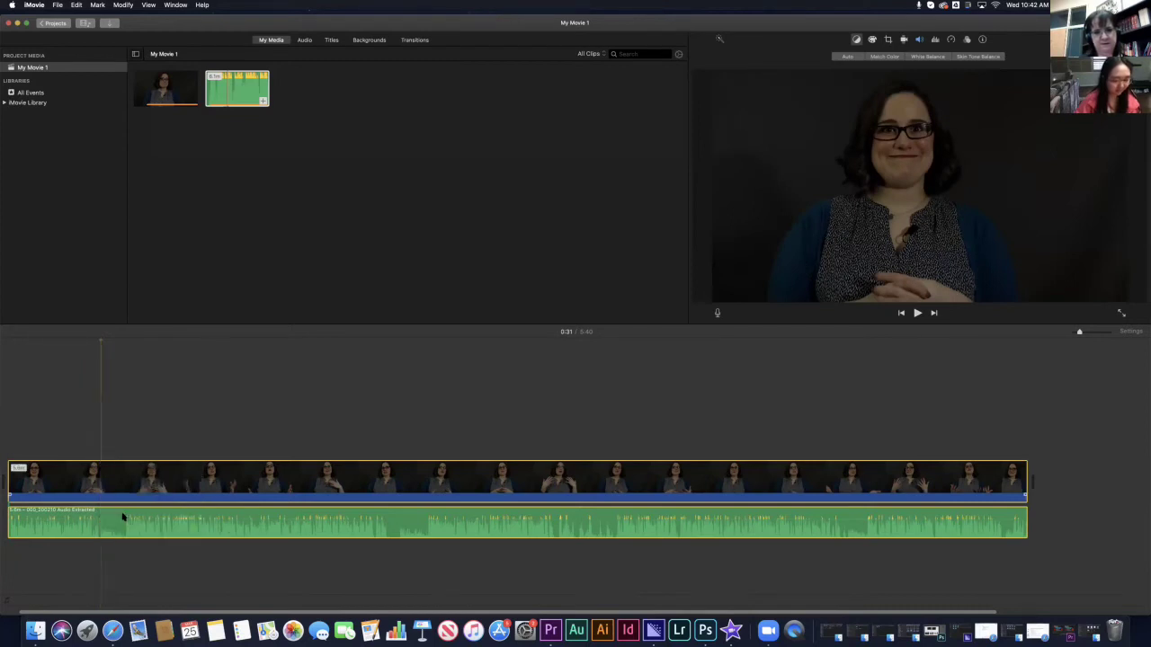
{"action": "left_click", "coordinate": [128, 418]}
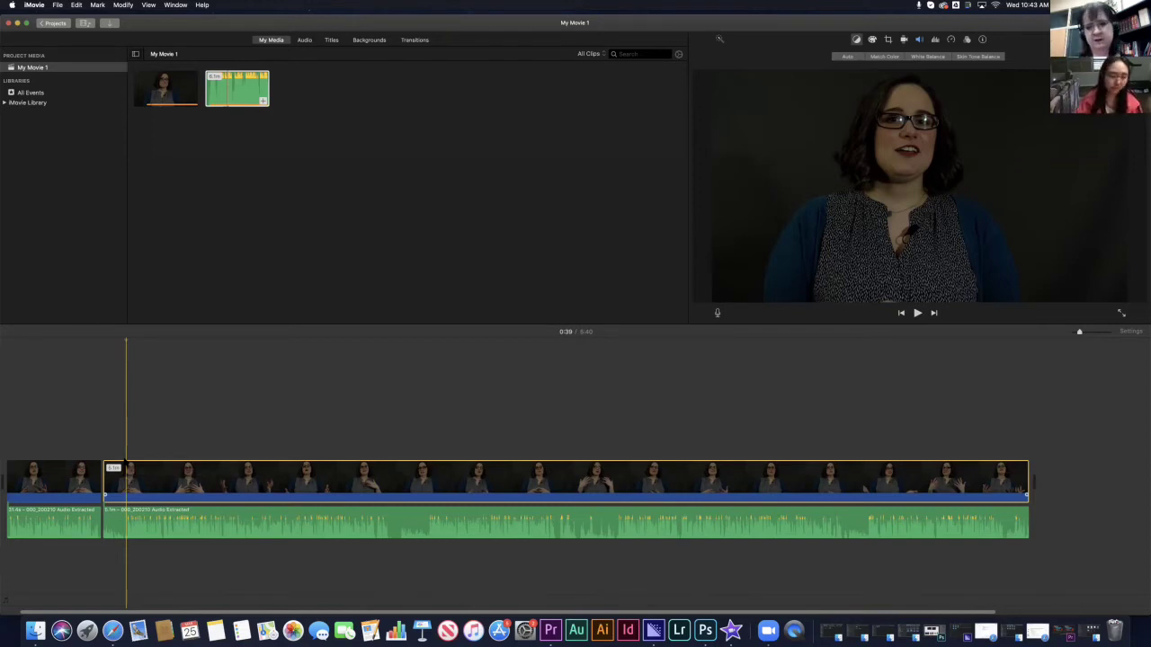
- Select and delete about eight seconds from the start of the second clip
{"action": "right_click", "coordinate": [129, 468]}
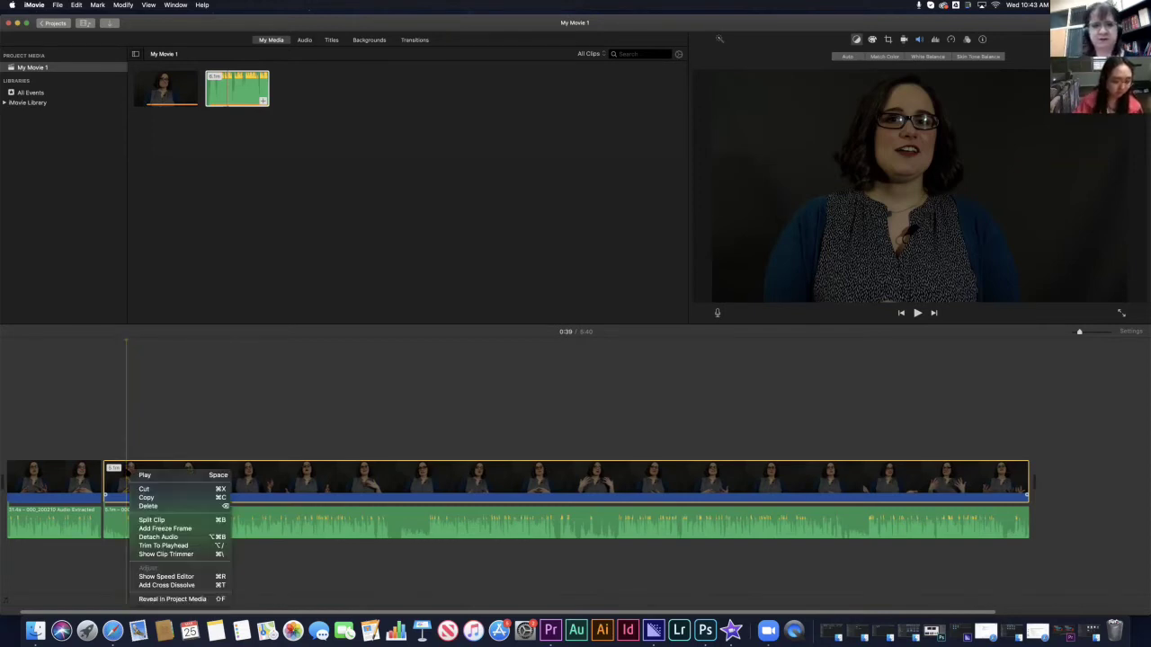
{"action": "key", "text": "space"}
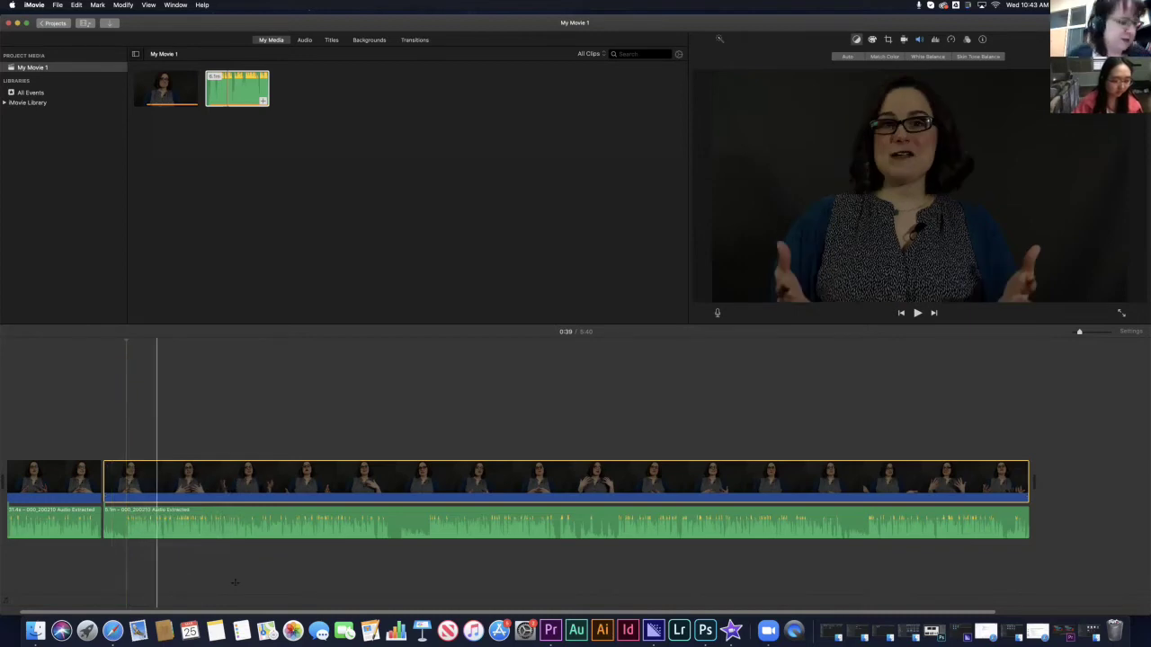
{"action": "left_click_drag", "start_coordinate": [235, 583], "coordinate": [157, 434]}
{"action": "right_click", "coordinate": [141, 556]}
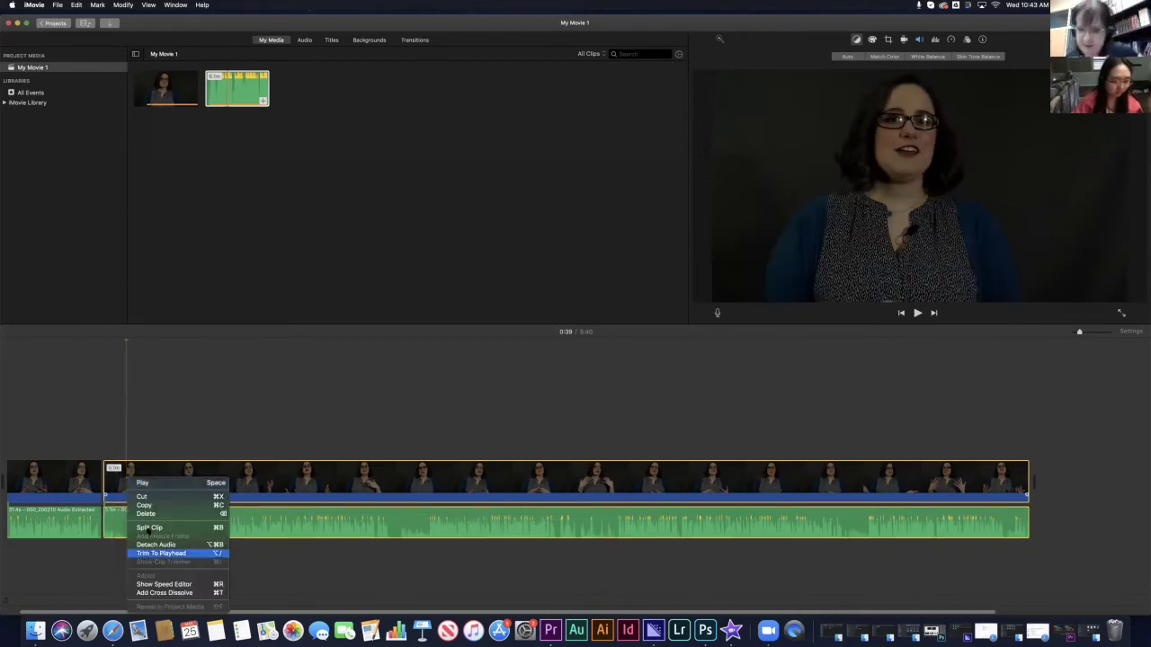
{"action": "left_click", "coordinate": [101, 428]}
{"action": "left_click_drag", "start_coordinate": [103, 477], "coordinate": [134, 477]}
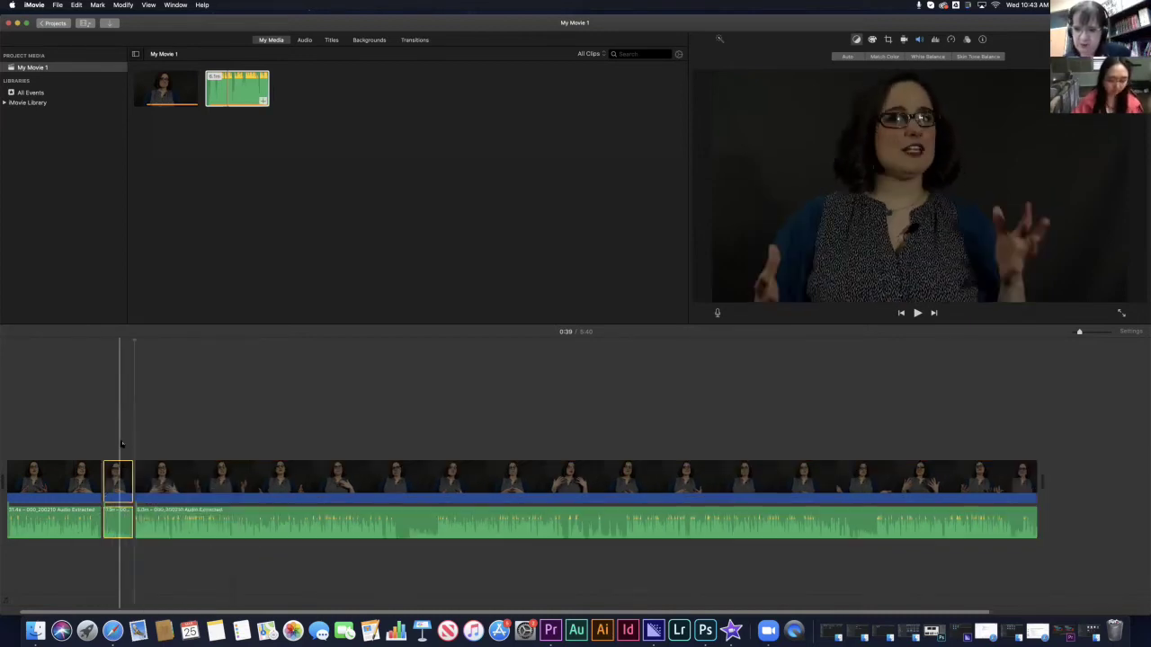
{"action": "key", "text": "Delete"}
- Play back the trimmed join, then review the second clip from about 1:57
{"action": "left_click", "coordinate": [110, 421]}
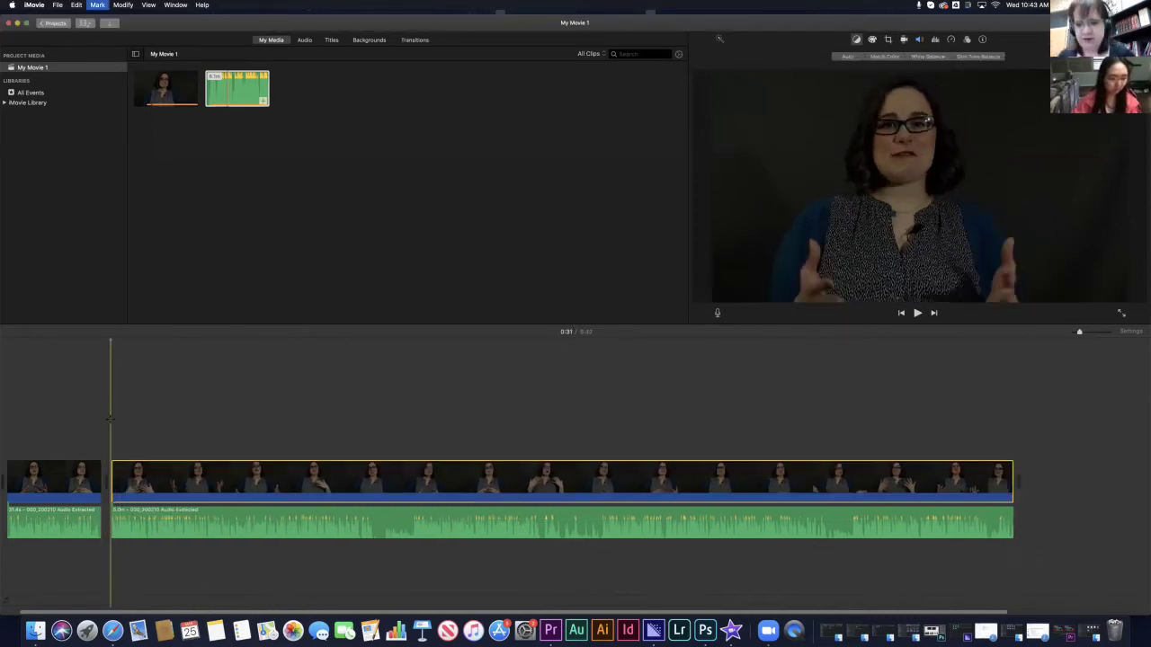
{"action": "key", "text": "space"}
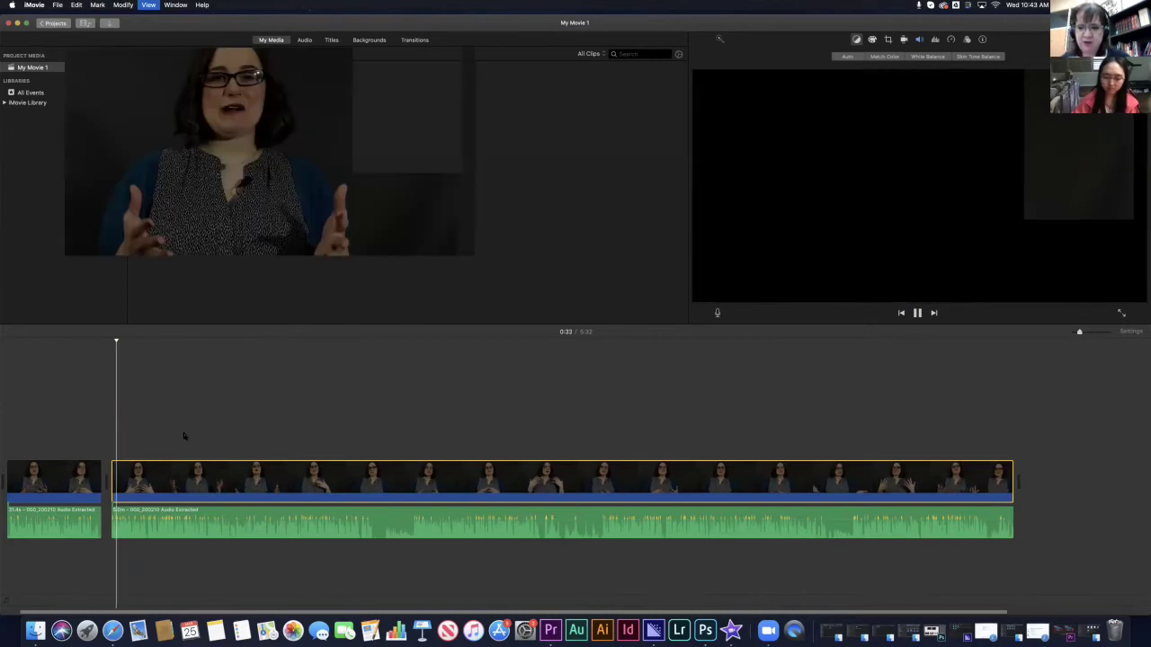
{"action": "key", "text": "space"}
{"action": "key", "text": "XF86AudioRaiseVolume"}
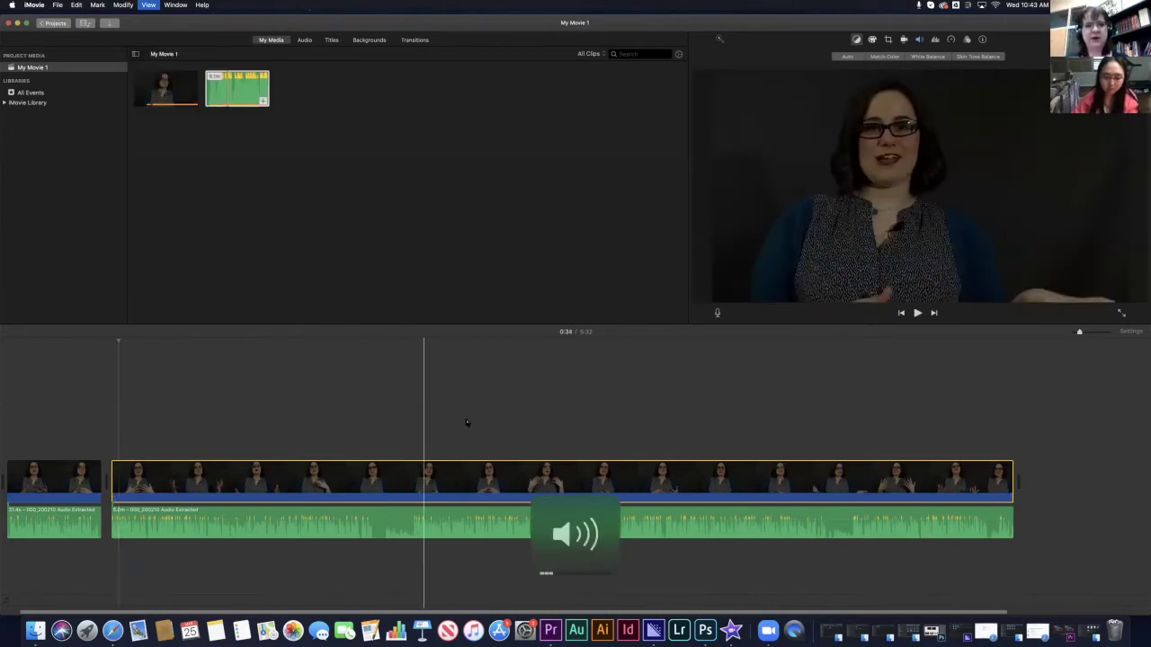
{"action": "left_click", "coordinate": [402, 421]}
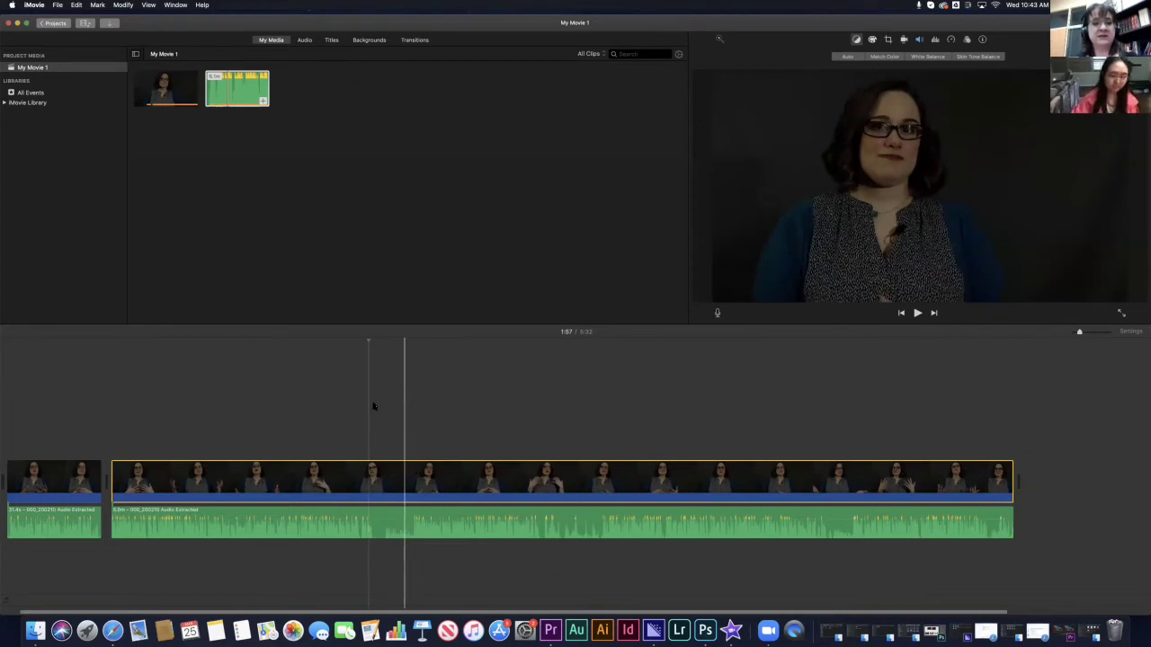
{"action": "key", "text": "space"}
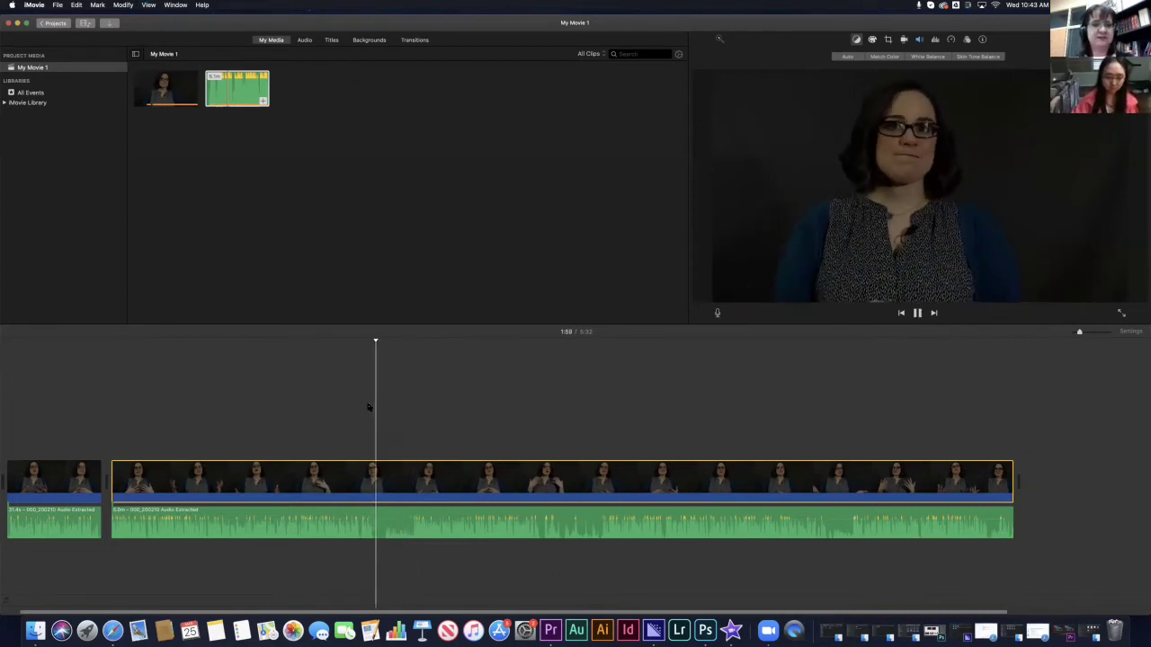
{"action": "key", "text": "space"}
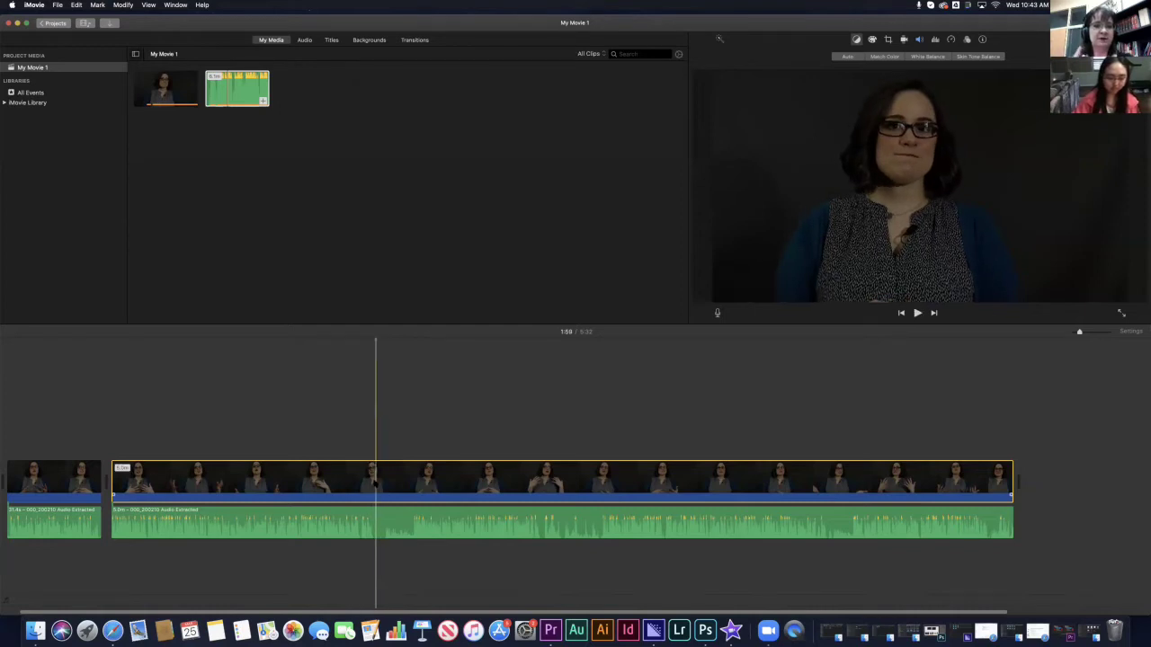
- Split the long interview clip at the 1:59 playhead with Cmd+B
{"action": "right_click", "coordinate": [375, 477]}
{"action": "left_click", "coordinate": [358, 430]}
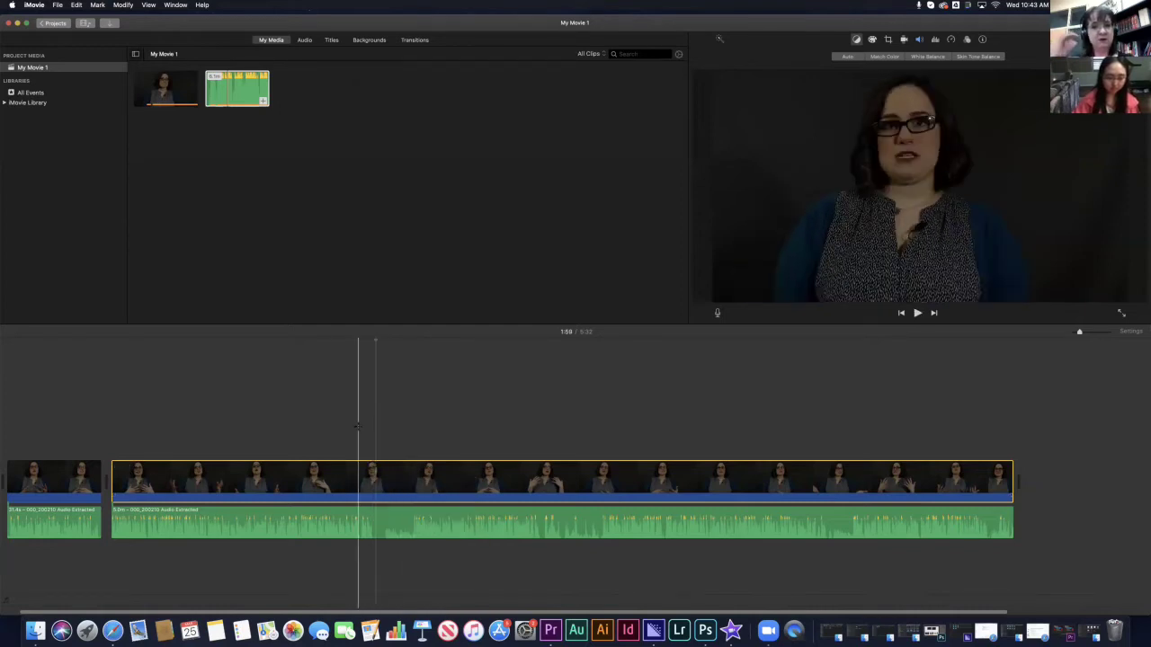
{"action": "left_click", "coordinate": [377, 526]}
{"action": "right_click", "coordinate": [377, 526]}
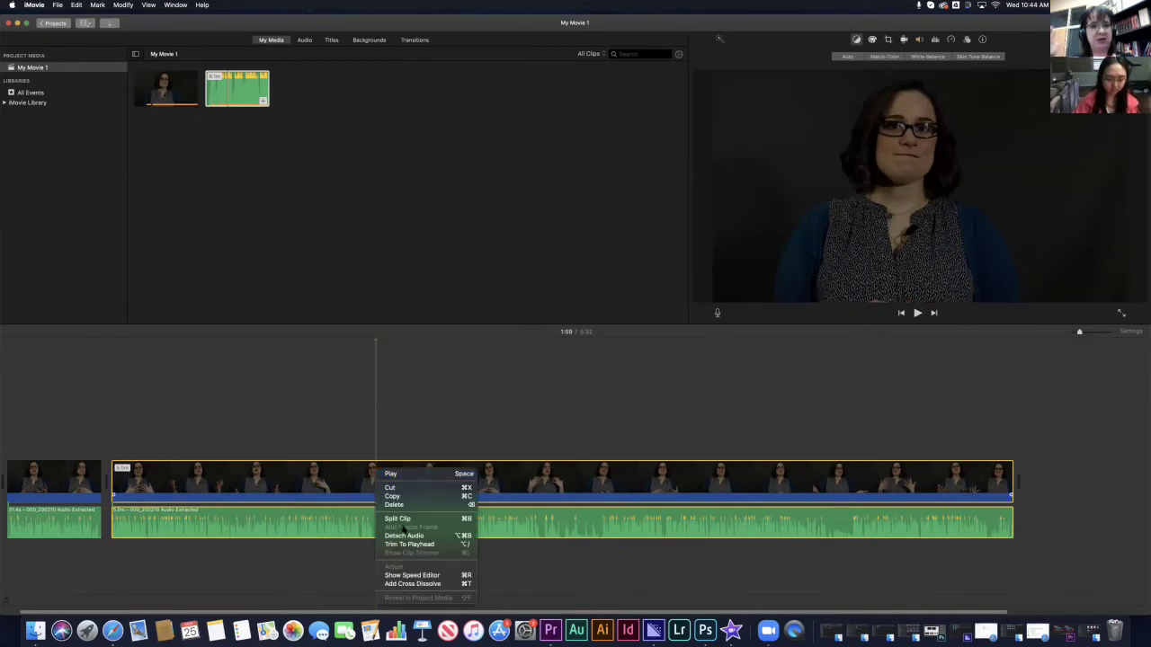
{"action": "left_click", "coordinate": [368, 405]}
{"action": "key", "text": "super+b"}
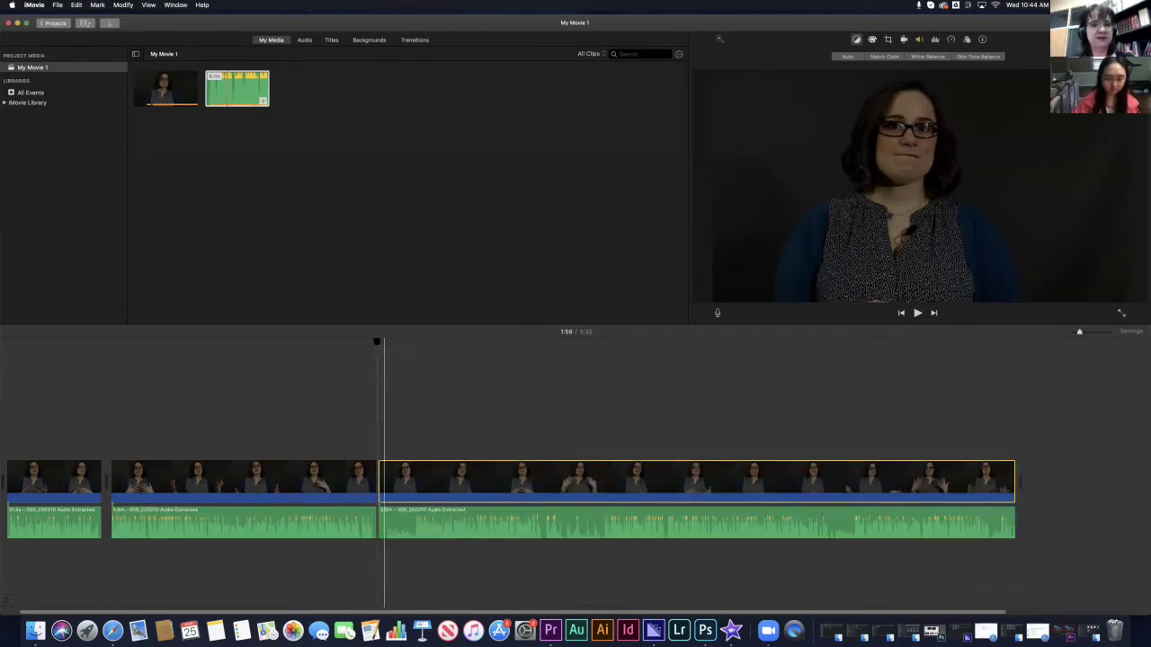
- Review the footage after the split up to 3:25, then delete that right-hand clip
{"action": "left_click", "coordinate": [414, 346]}
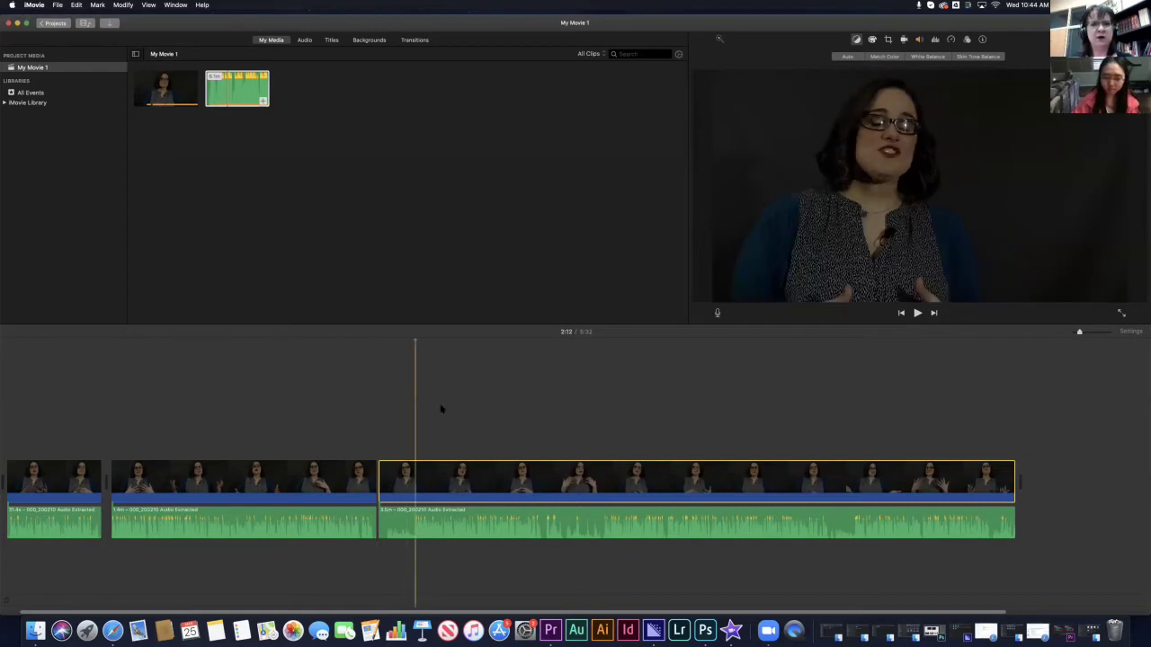
{"action": "key", "text": "space"}
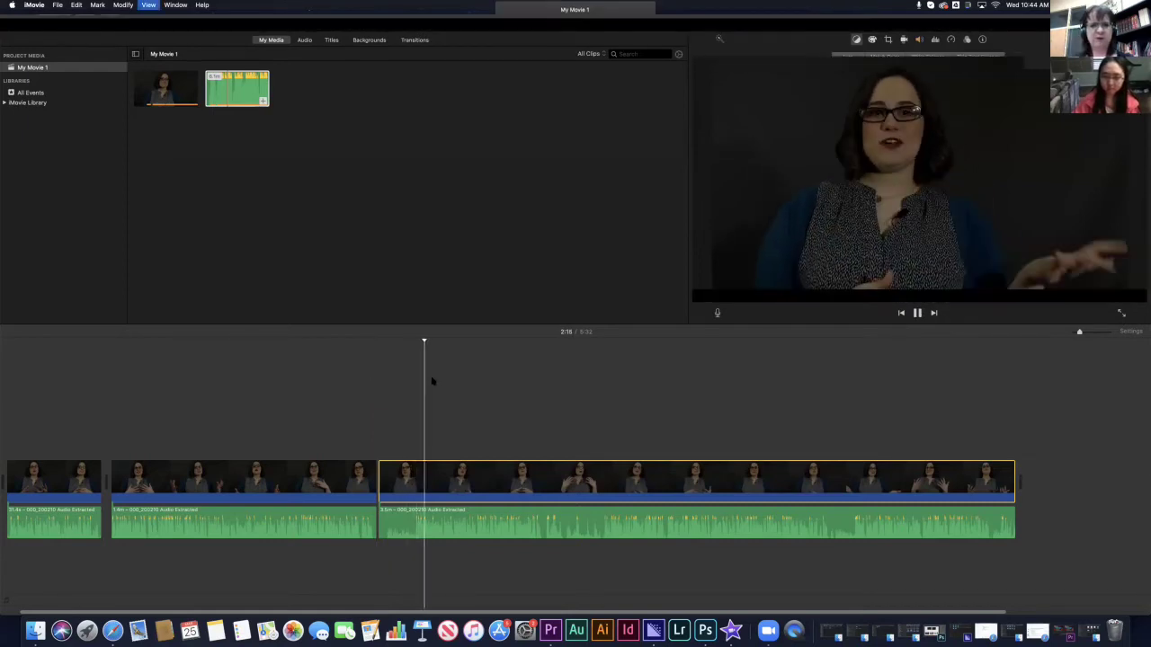
{"action": "left_click_drag", "start_coordinate": [426, 341], "coordinate": [458, 342]}
{"action": "left_click", "coordinate": [578, 354]}
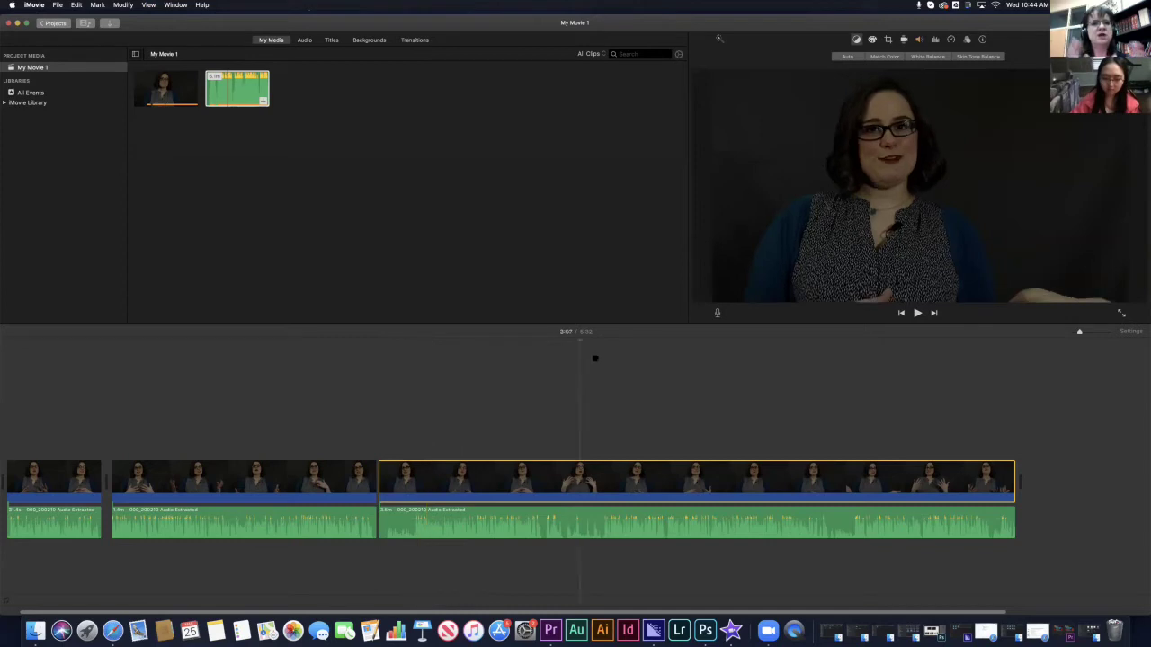
{"action": "left_click", "coordinate": [601, 354]}
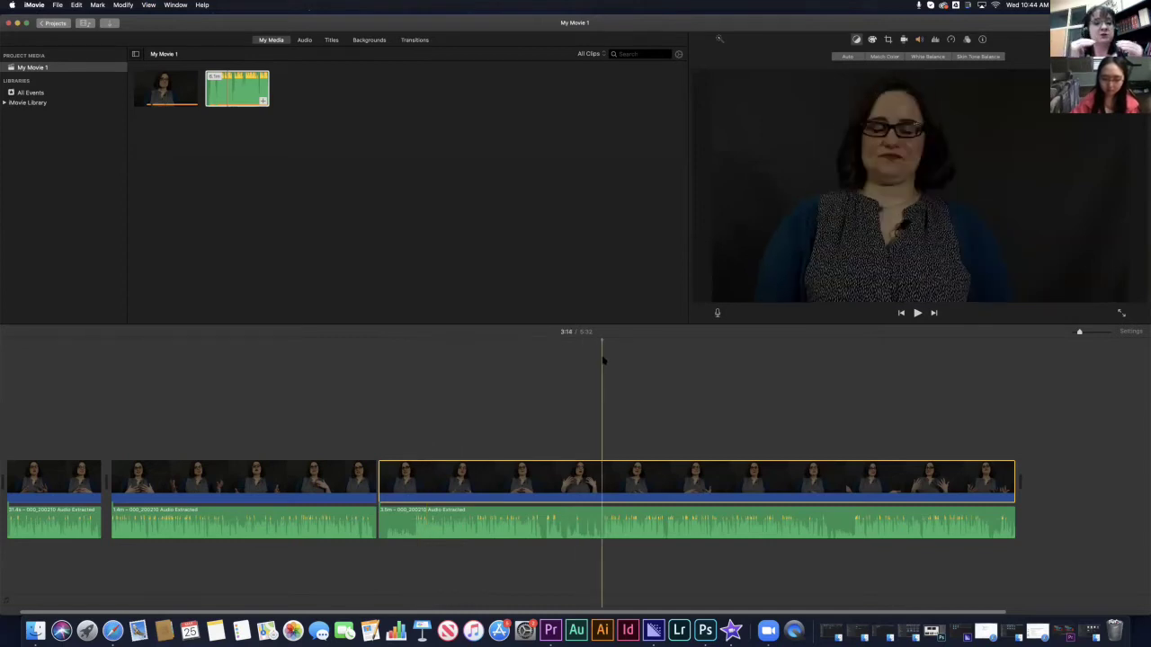
{"action": "key", "text": "space"}
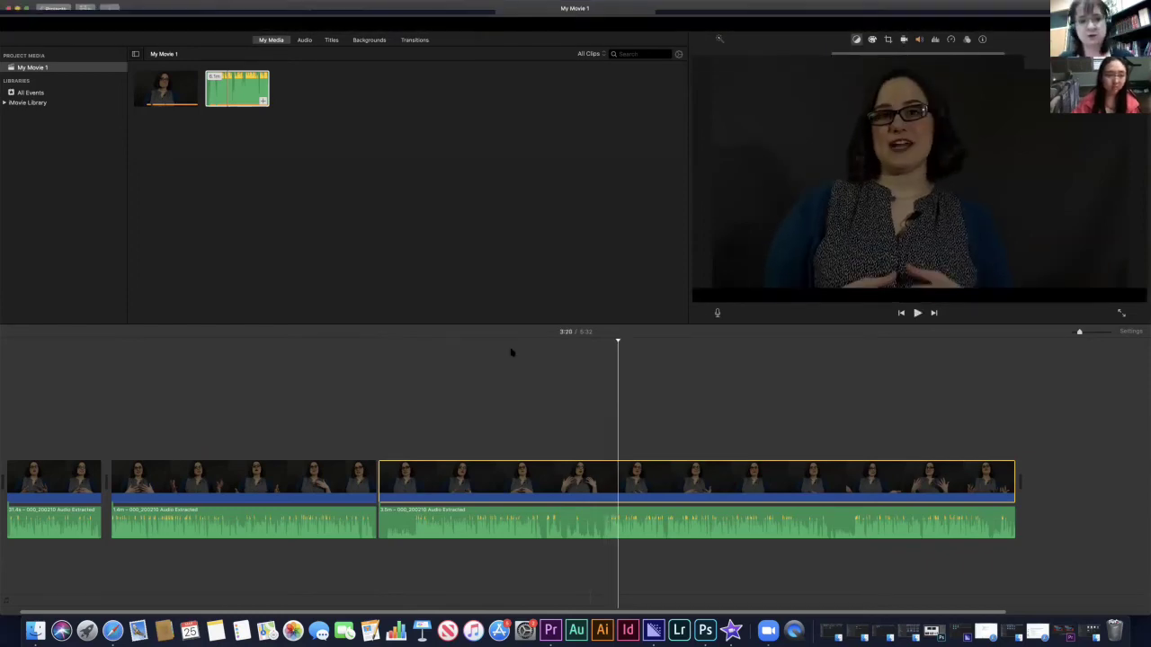
{"action": "key", "text": "space"}
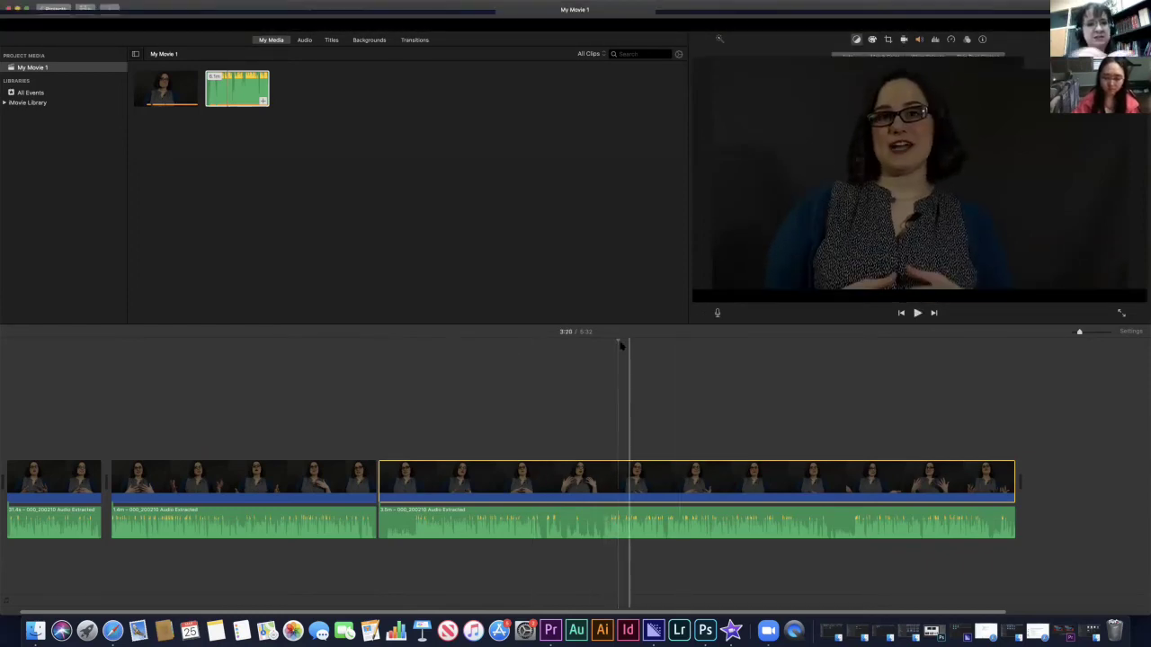
{"action": "key", "text": "space"}
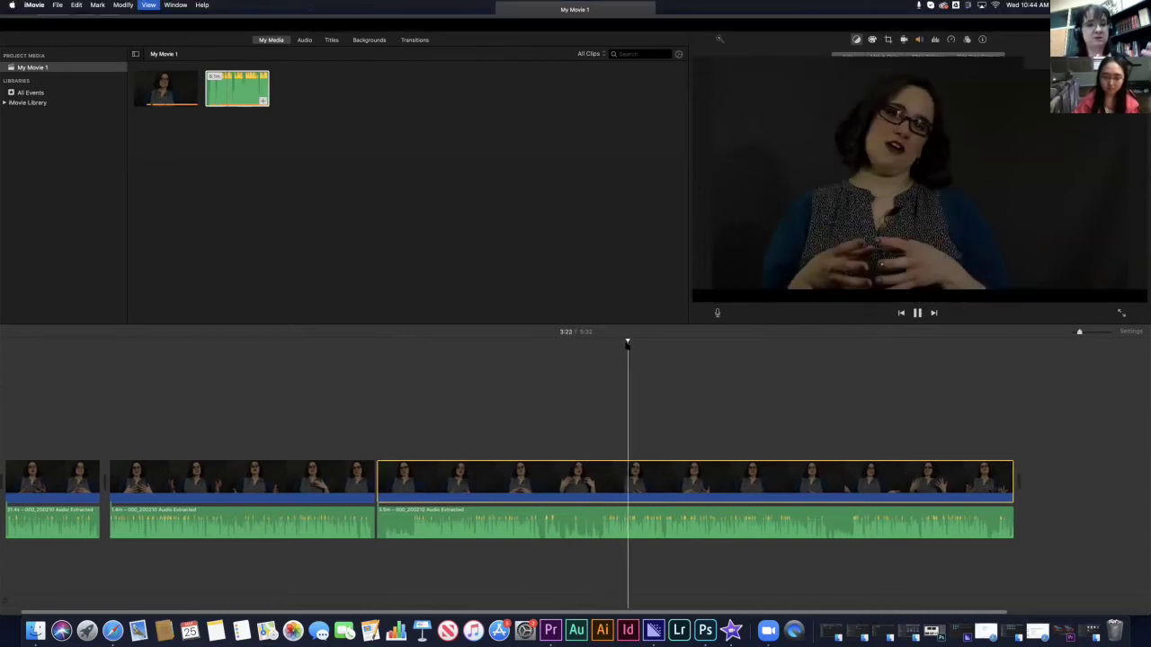
{"action": "key", "text": "space"}
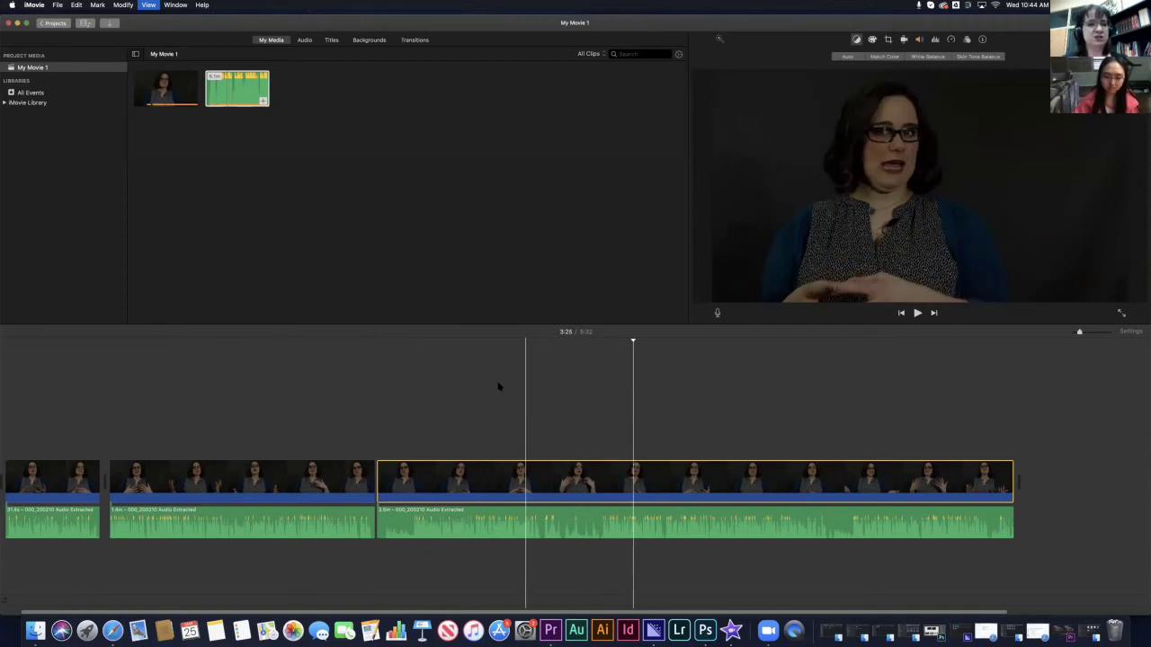
{"action": "left_click_drag", "start_coordinate": [499, 520], "coordinate": [731, 566]}
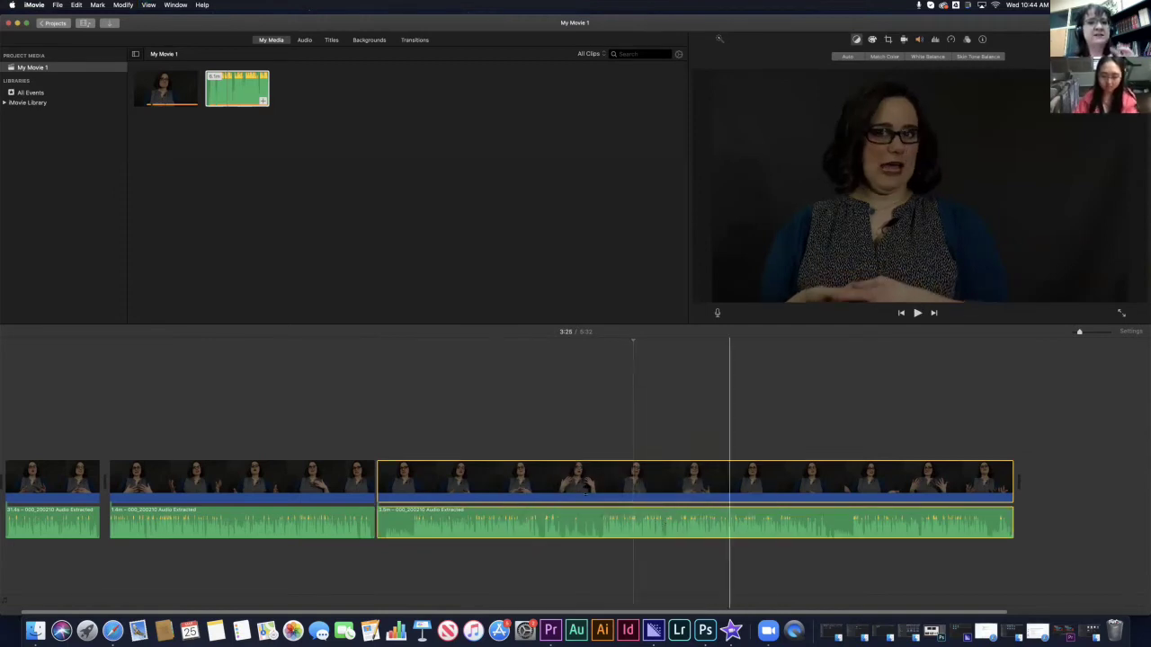
{"action": "key", "text": "Delete"}
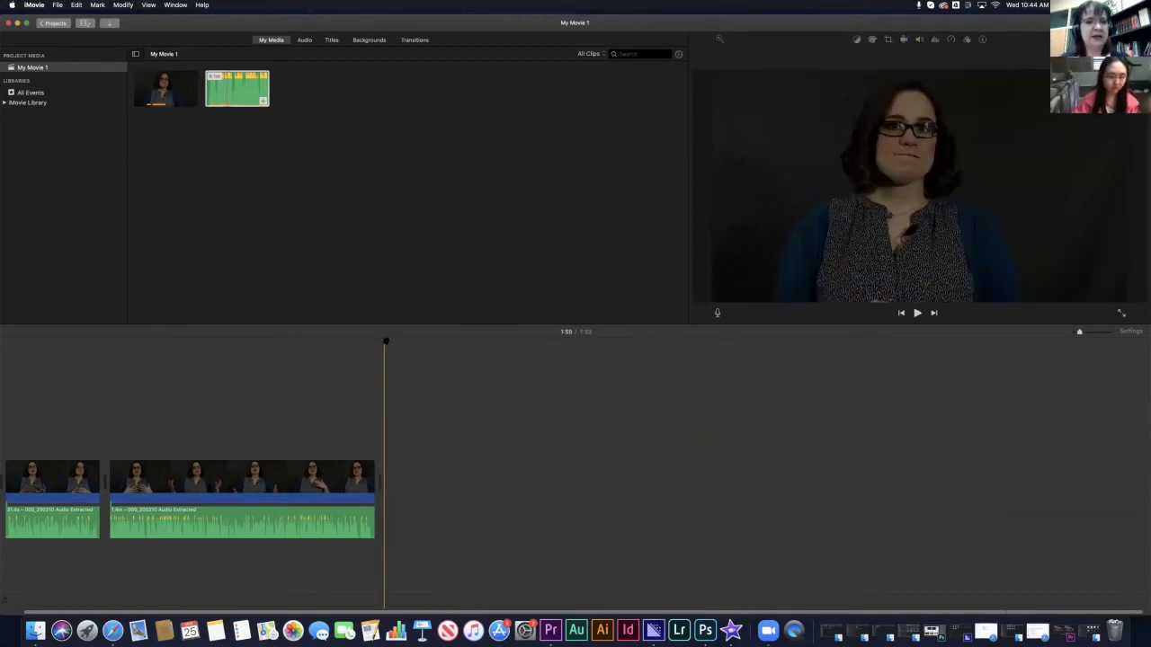
{"action": "left_click", "coordinate": [184, 340]}
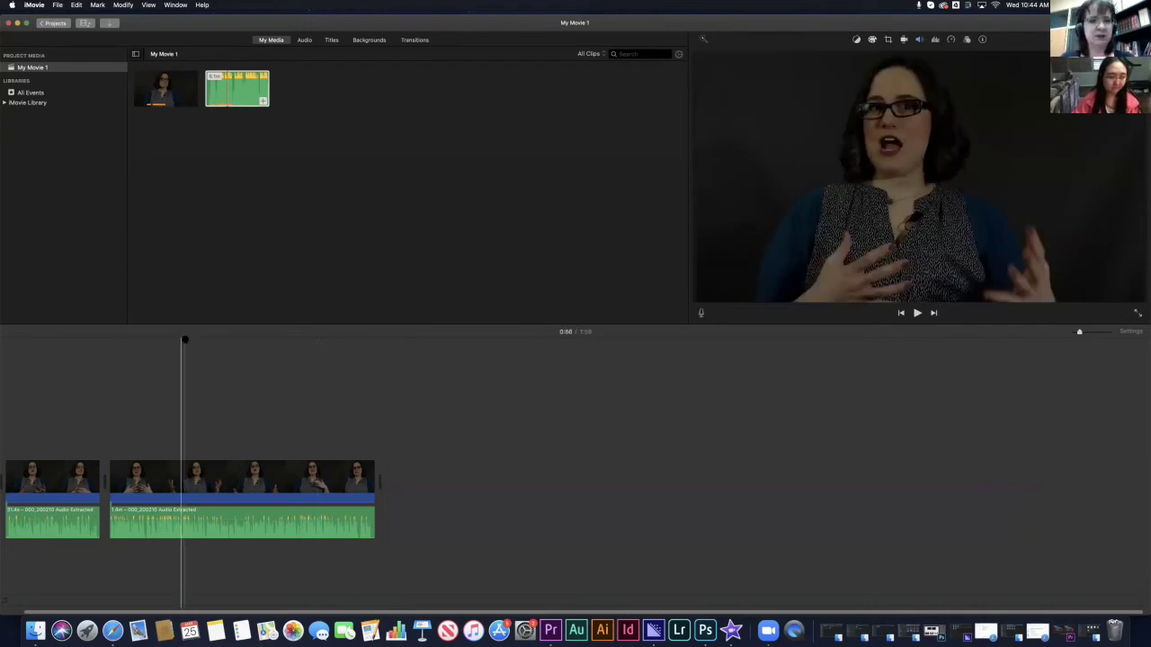
{"action": "left_click", "coordinate": [13, 360]}
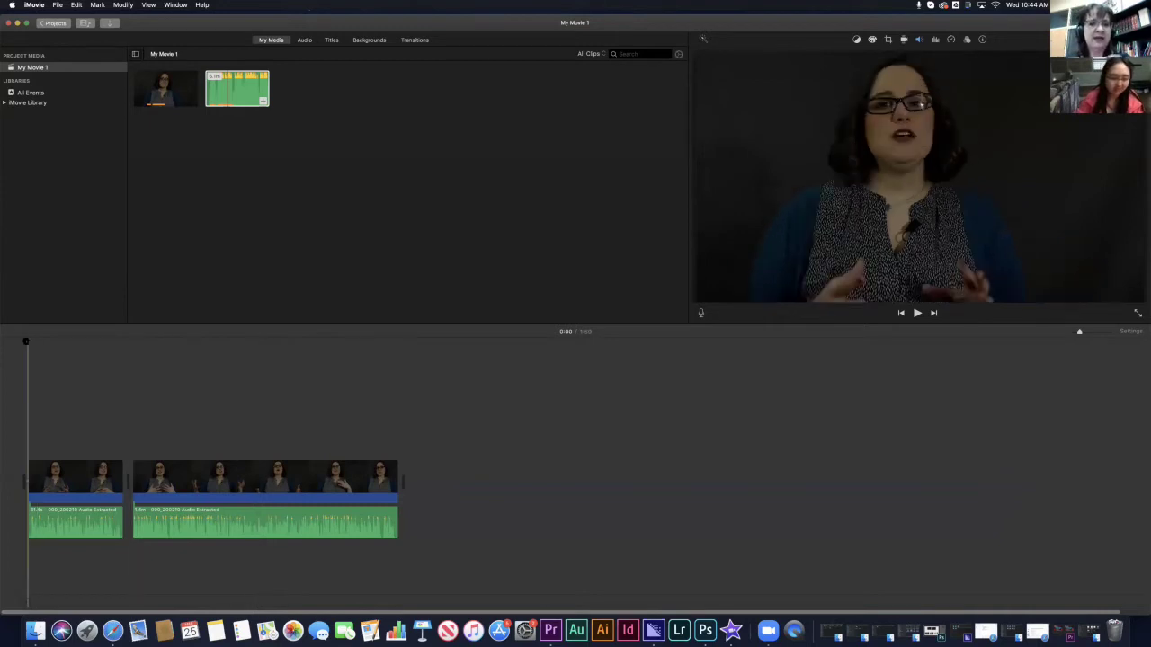
{"action": "left_click", "coordinate": [27, 344]}
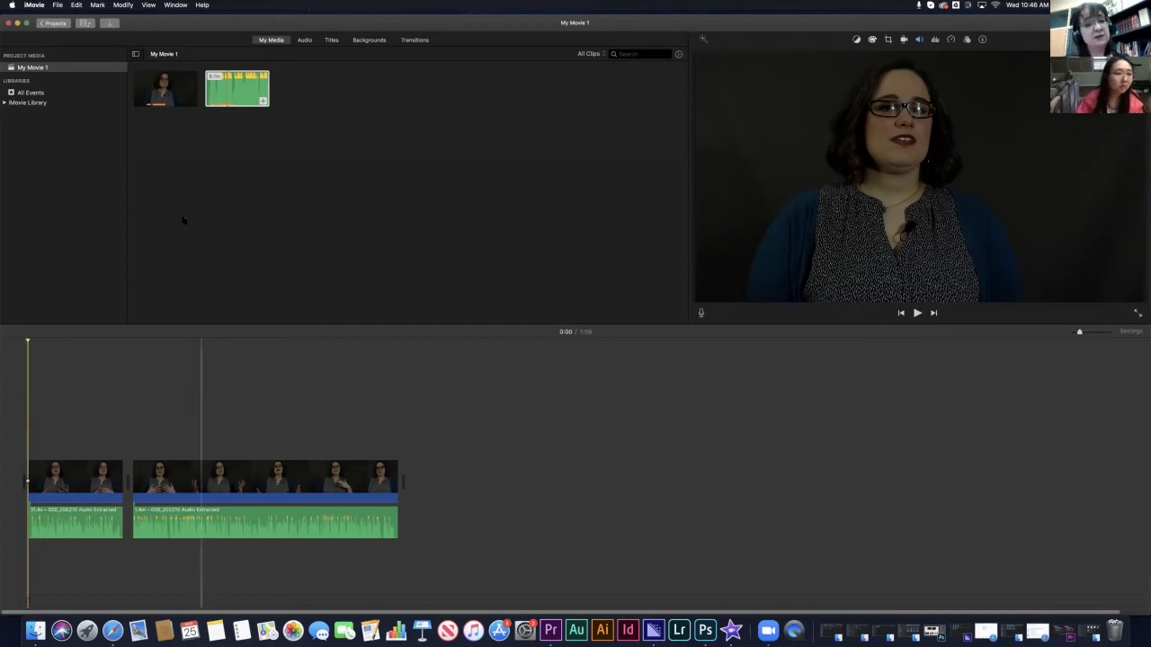
- Reposition the iMovie window on the desktop
{"action": "right_click", "coordinate": [186, 158]}
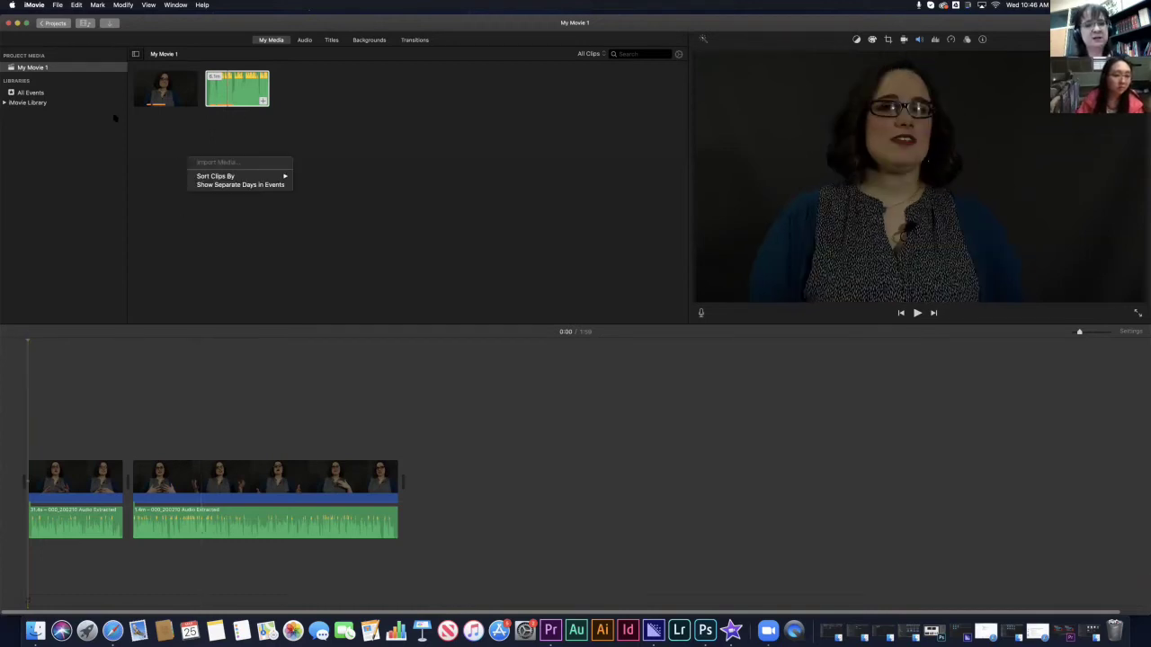
{"action": "key", "text": "Escape"}
{"action": "left_click_drag", "start_coordinate": [1021, 33], "coordinate": [239, 35]}
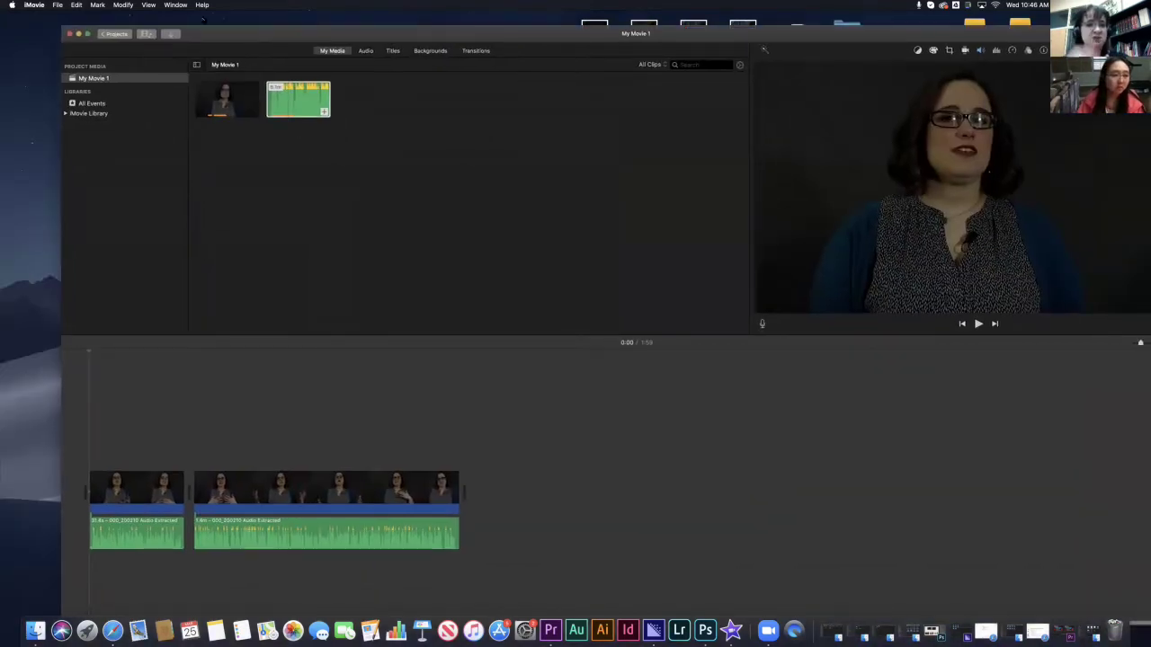
{"action": "left_click_drag", "start_coordinate": [364, 50], "coordinate": [333, 39]}
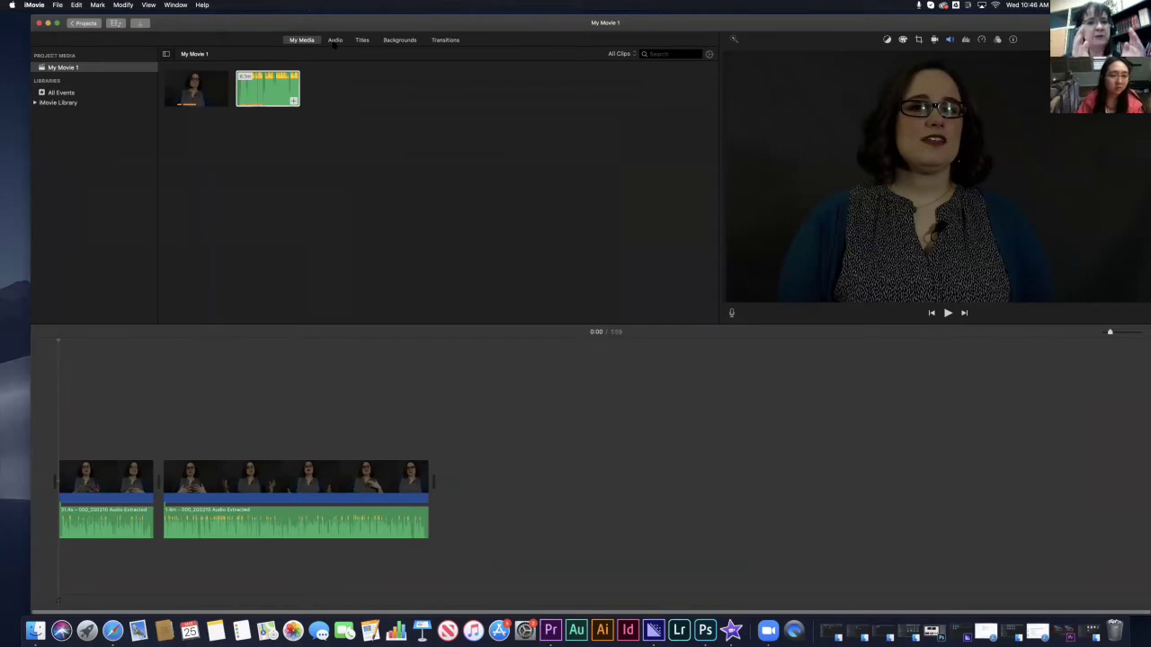
- Scroll through the sound effects list, then return the browser to the project media
{"action": "scroll", "coordinate": [255, 186], "scroll_direction": "down", "scroll_amount": 10}
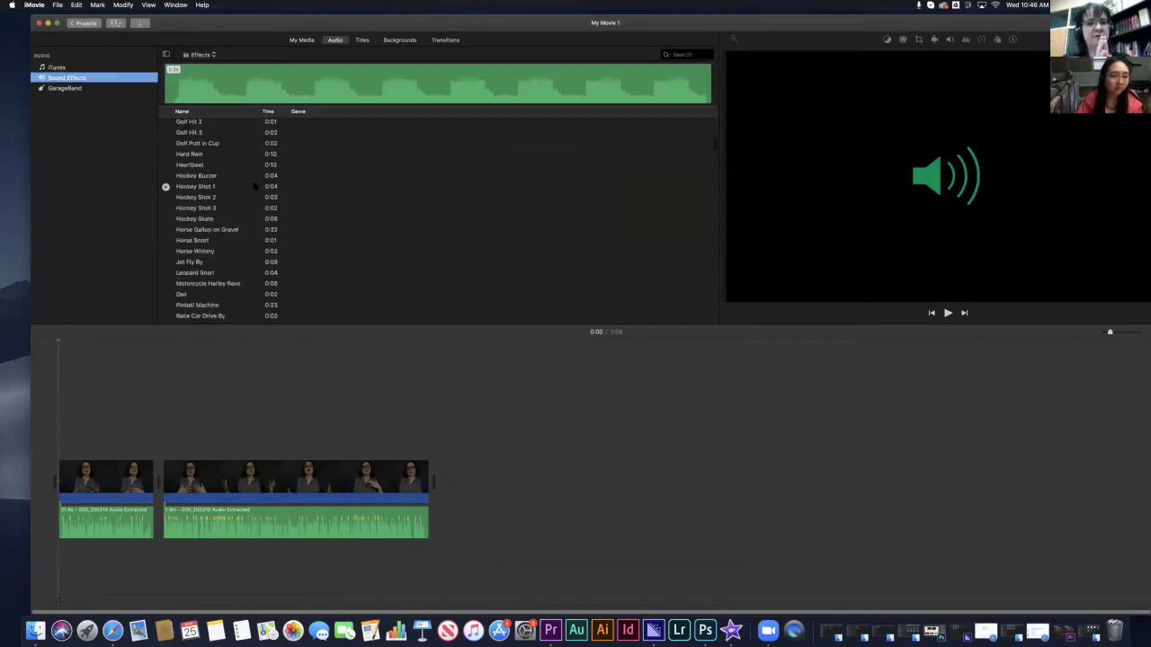
{"action": "scroll", "coordinate": [255, 186], "scroll_direction": "down", "scroll_amount": 15}
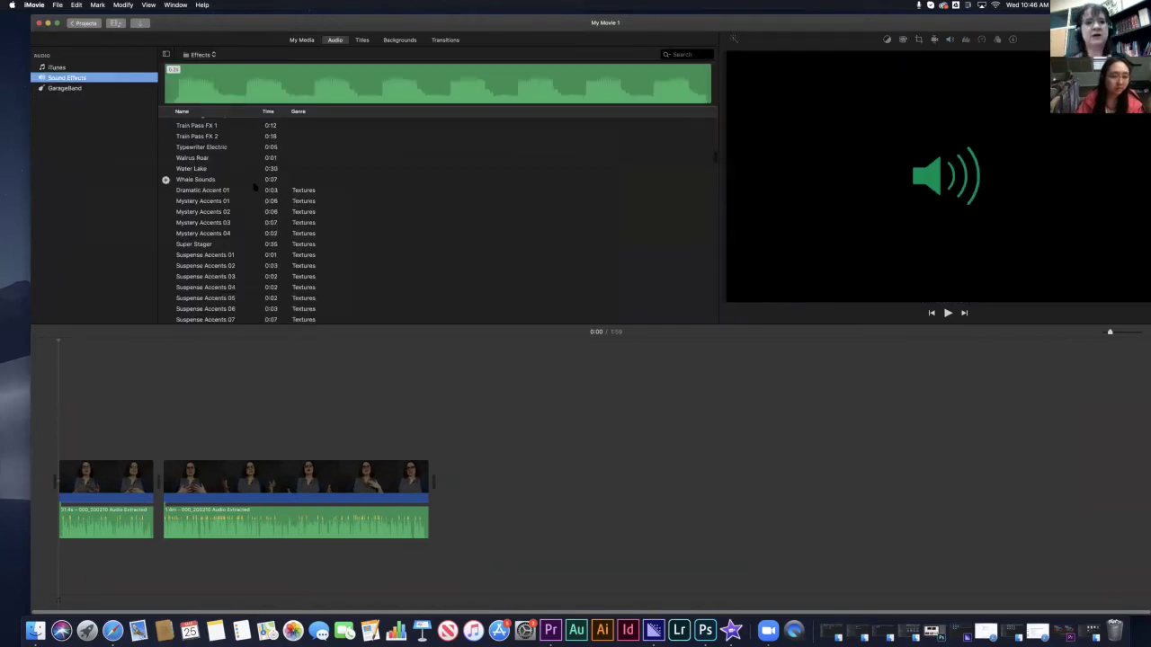
{"action": "scroll", "coordinate": [255, 186], "scroll_direction": "down", "scroll_amount": 5}
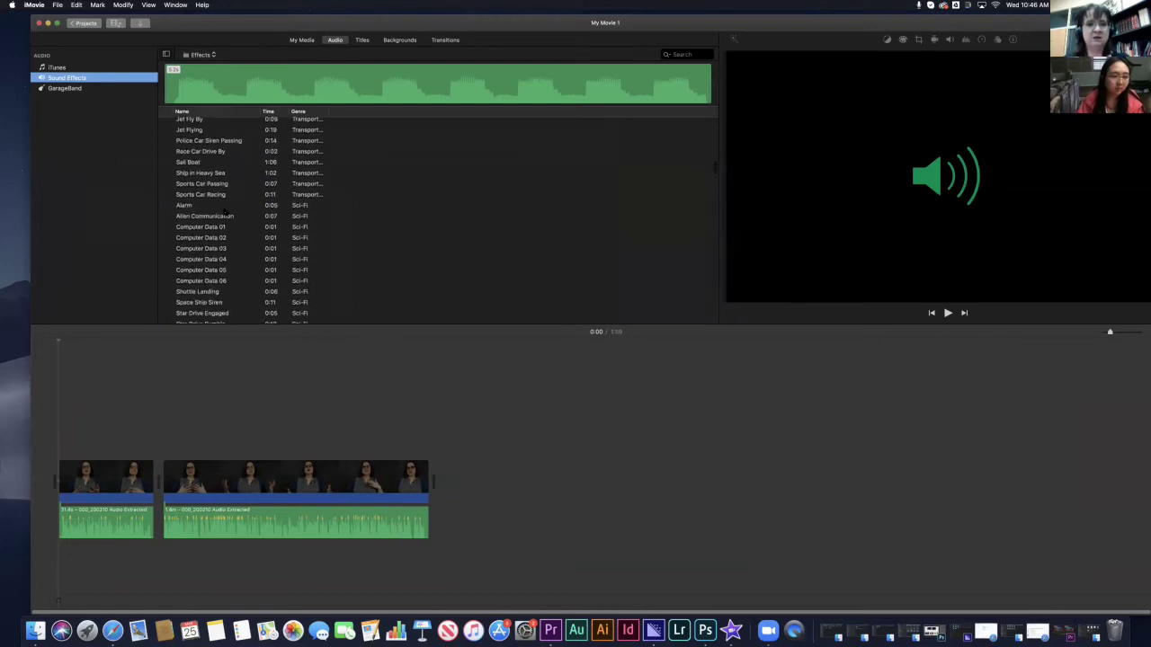
{"action": "scroll", "coordinate": [222, 209], "scroll_direction": "down", "scroll_amount": 10}
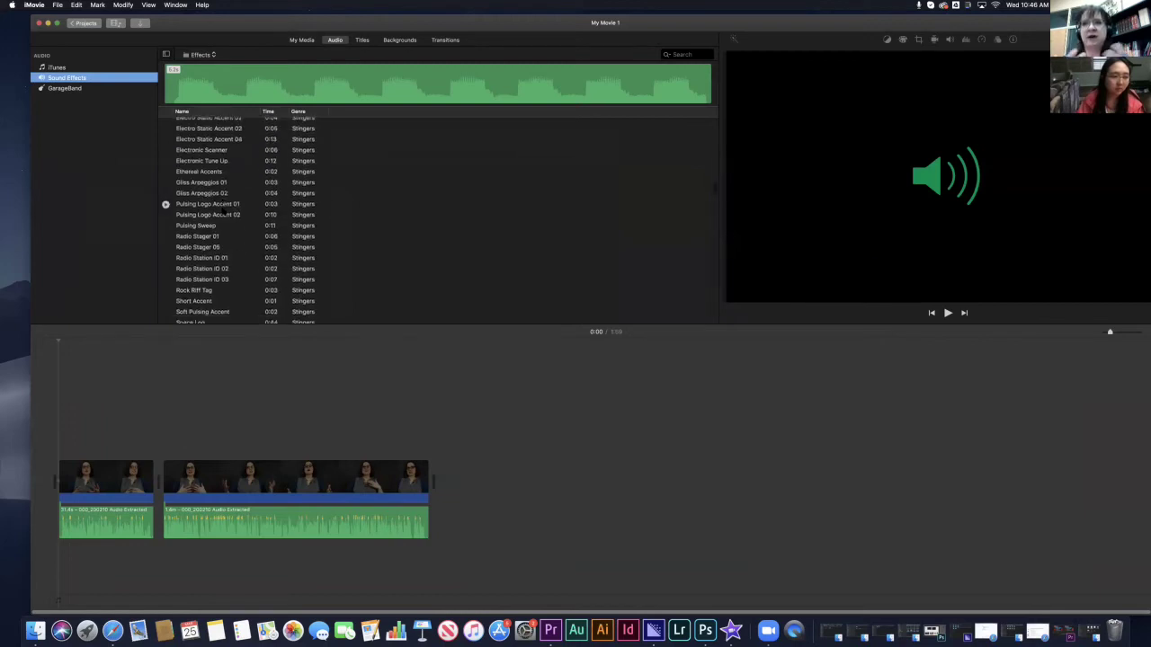
{"action": "scroll", "coordinate": [222, 210], "scroll_direction": "down", "scroll_amount": 10}
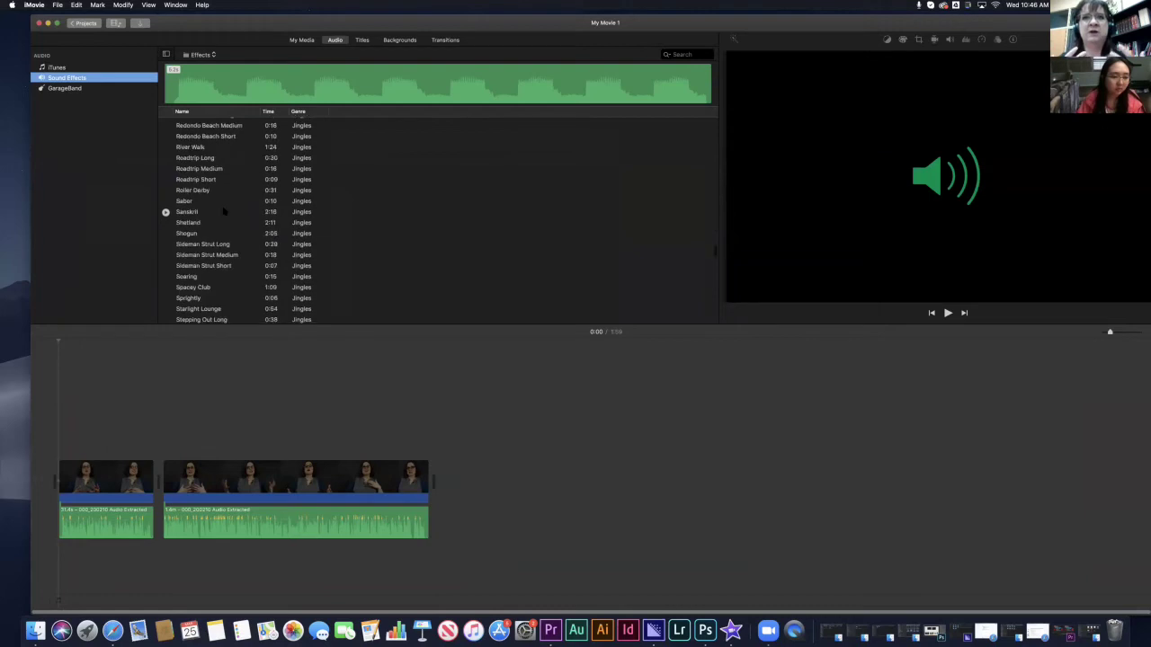
{"action": "scroll", "coordinate": [688, 226], "scroll_direction": "up", "scroll_amount": 10}
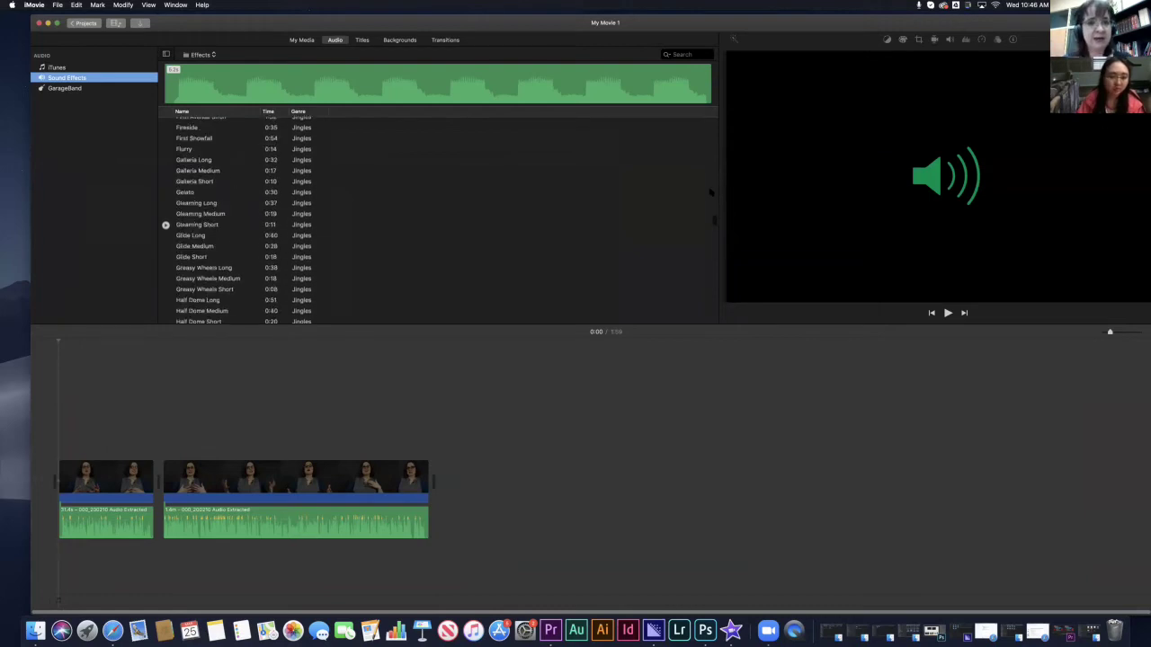
{"action": "scroll", "coordinate": [713, 116], "scroll_direction": "up", "scroll_amount": 15}
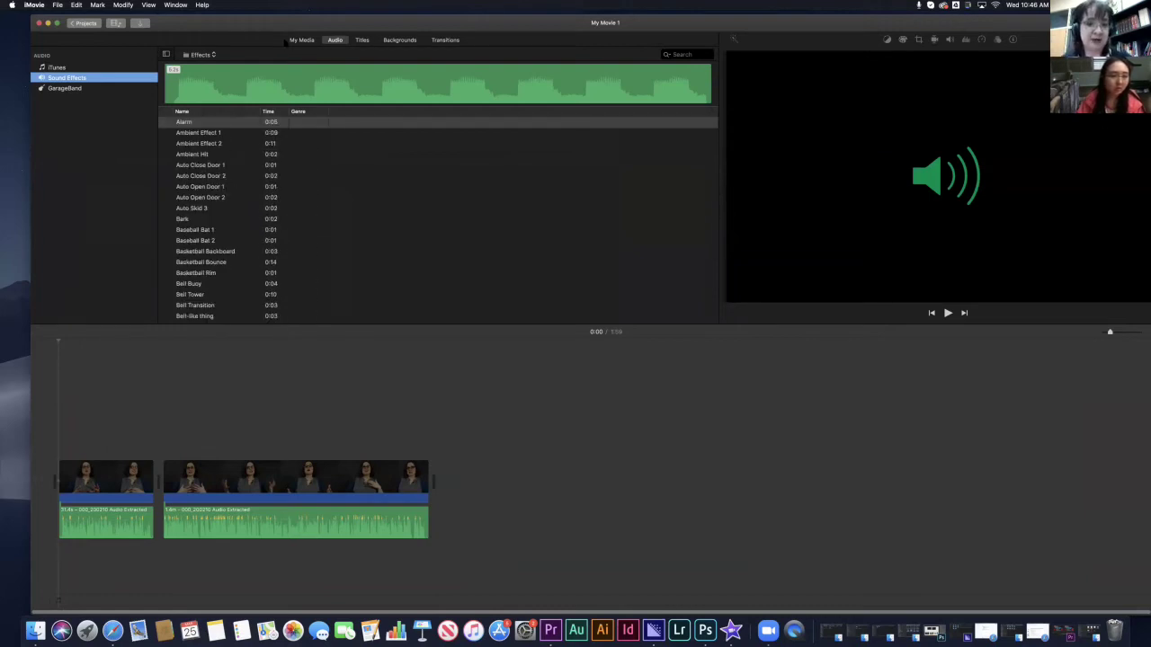
{"action": "left_click", "coordinate": [301, 40]}
- Open the Import window and switch its location to the Desktop
{"action": "left_click", "coordinate": [57, 6]}
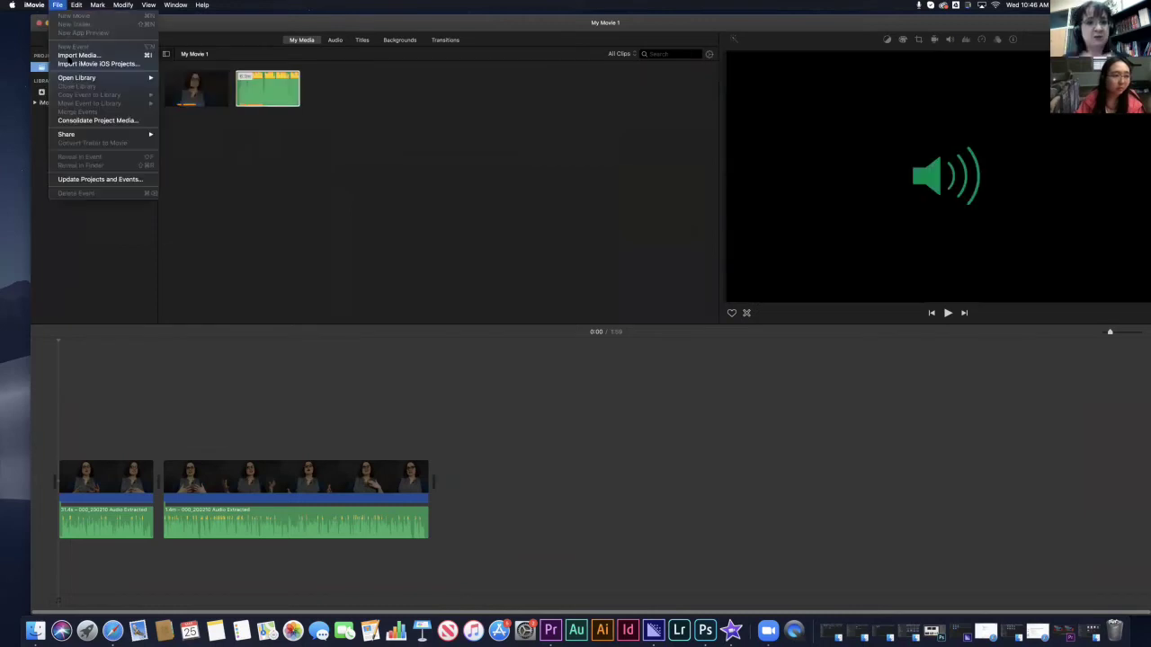
{"action": "left_click", "coordinate": [65, 55]}
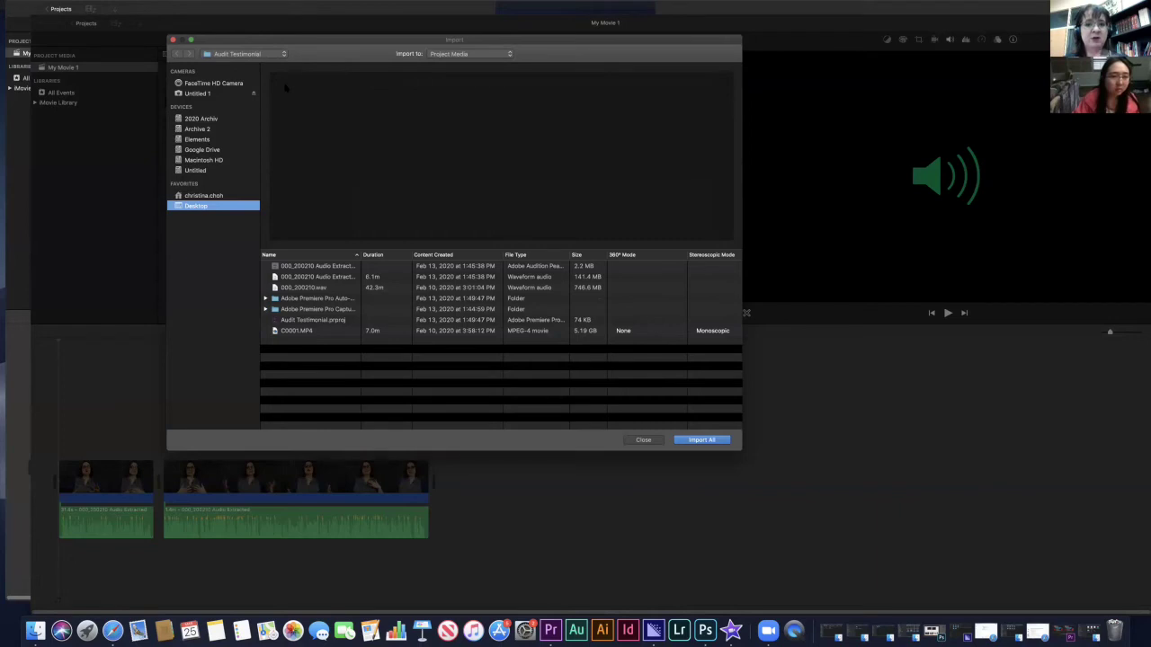
{"action": "left_click", "coordinate": [241, 54]}
{"action": "left_click", "coordinate": [225, 64]}
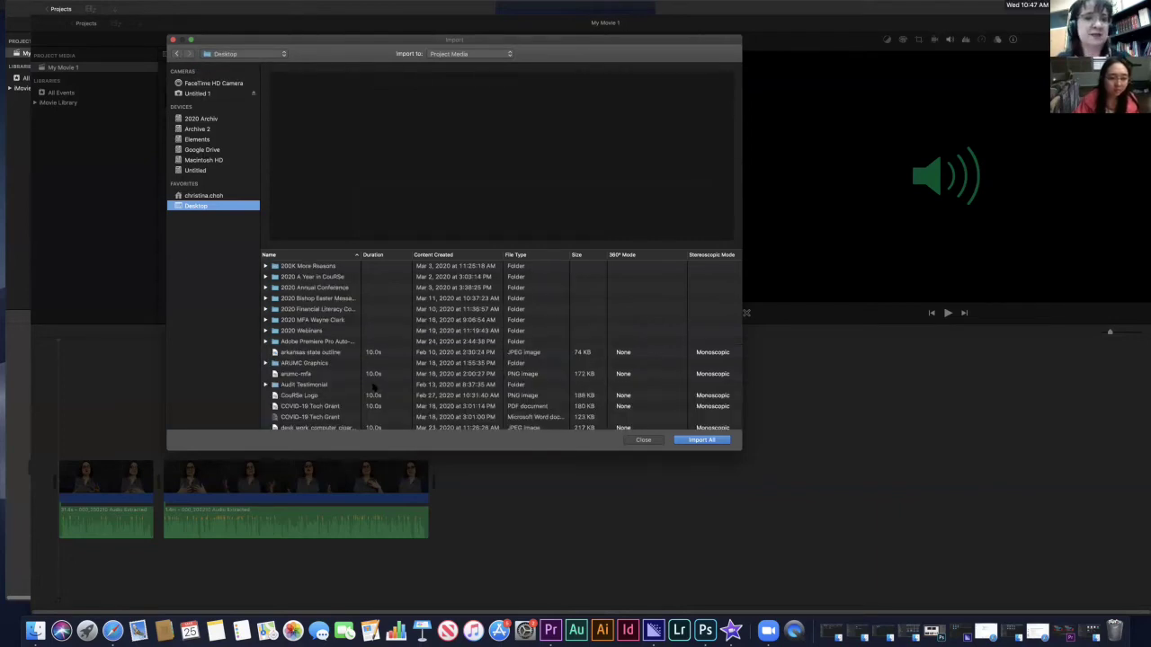
- Close the Import window without importing and leave the project to name it
{"action": "scroll", "coordinate": [373, 387], "scroll_direction": "down", "scroll_amount": 2}
{"action": "scroll", "coordinate": [368, 384], "scroll_direction": "down", "scroll_amount": 10}
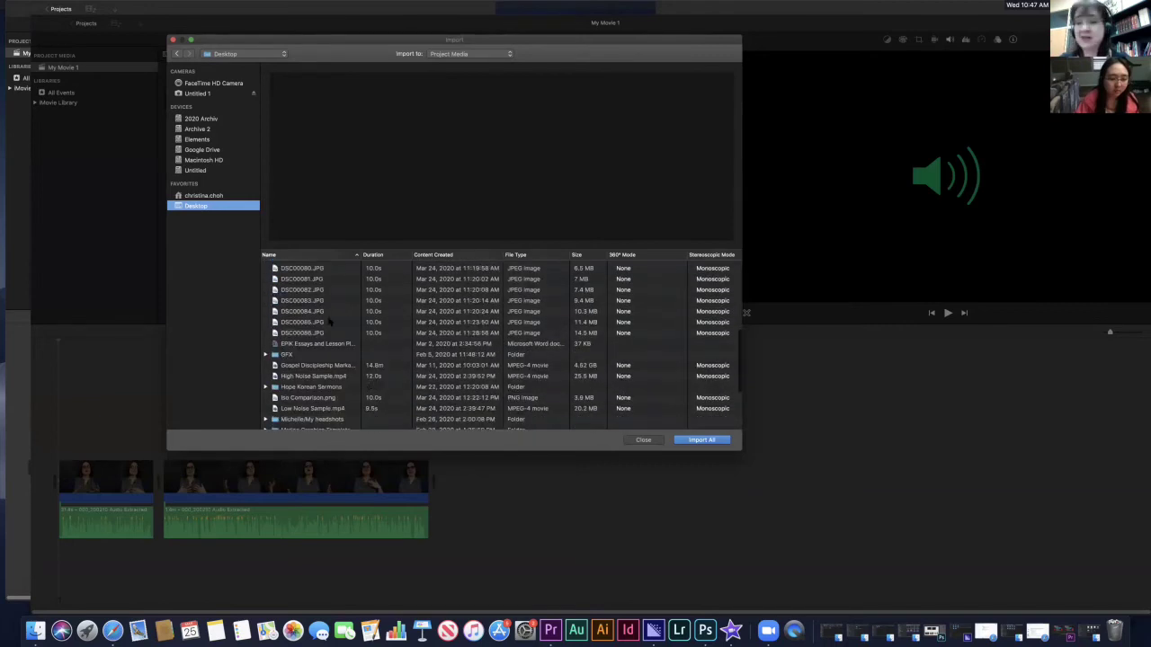
{"action": "scroll", "coordinate": [343, 353], "scroll_direction": "up", "scroll_amount": 10}
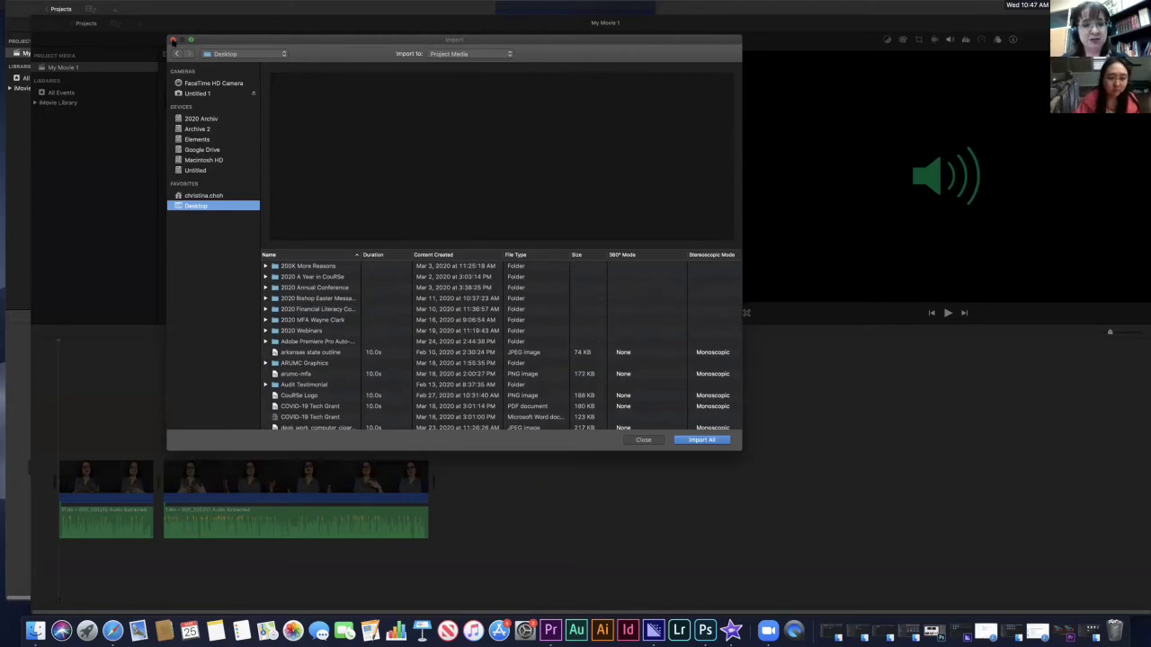
{"action": "left_click", "coordinate": [173, 41]}
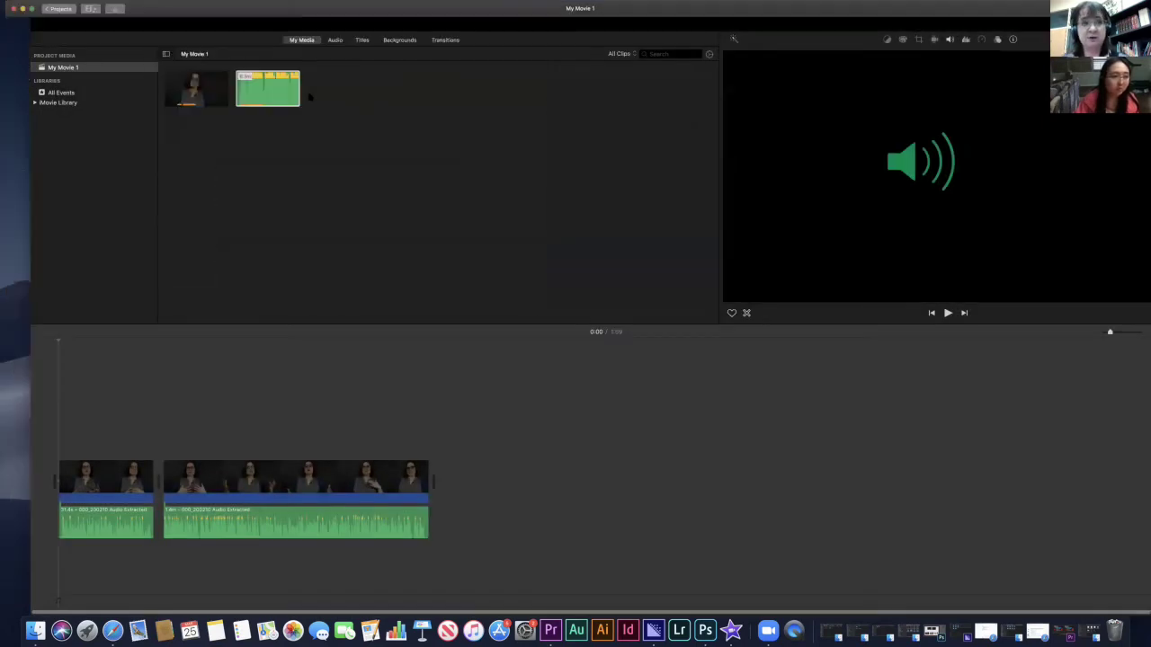
{"action": "left_click", "coordinate": [85, 23]}
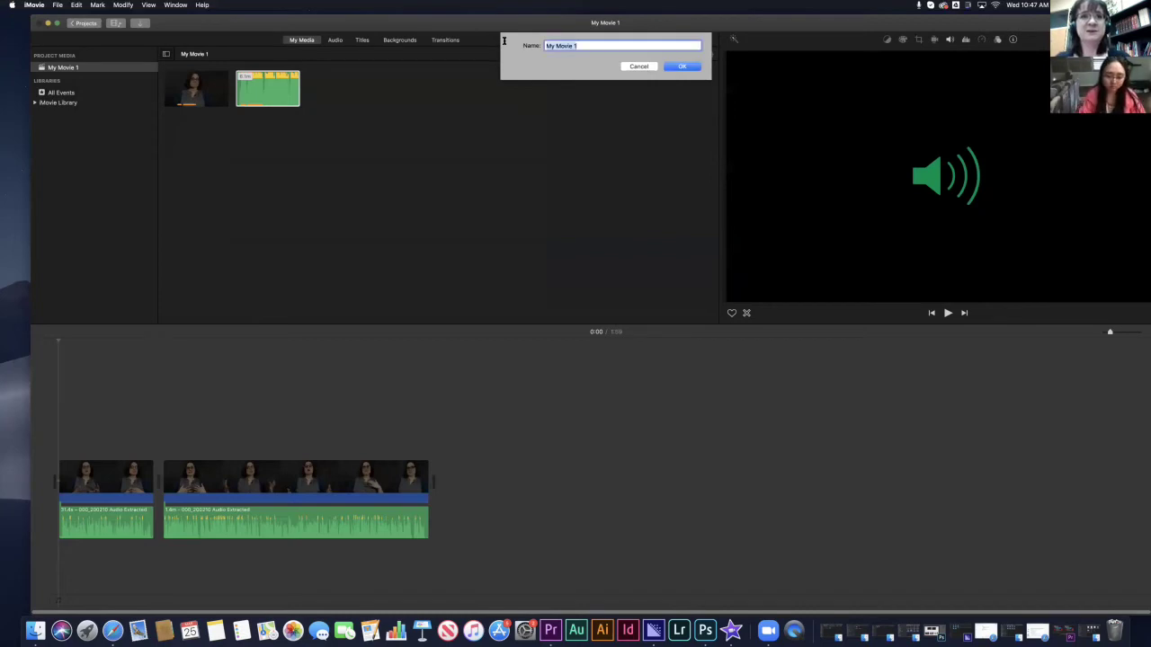
- Name the project 'Webinar Video Demo'
{"action": "type", "text": "WEbinar"}
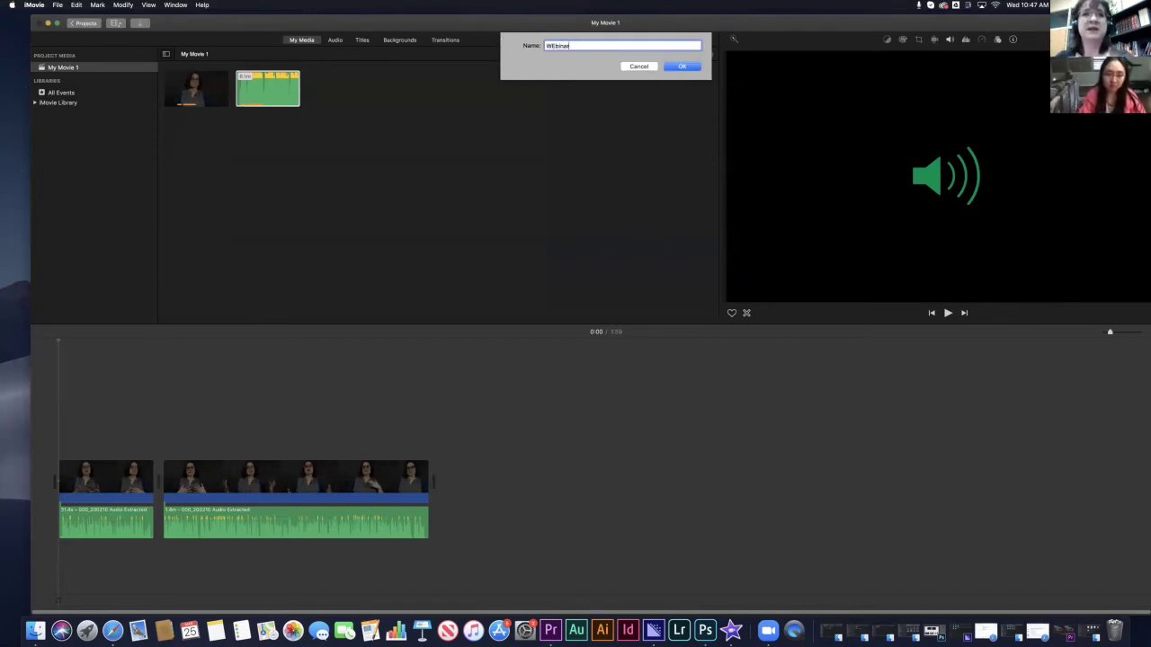
{"action": "key", "text": "BackSpace"}
{"action": "key", "text": "BackSpace"}
{"action": "key", "text": "BackSpace"}
{"action": "key", "text": "BackSpace"}
{"action": "type", "text": "ebinar Video "}
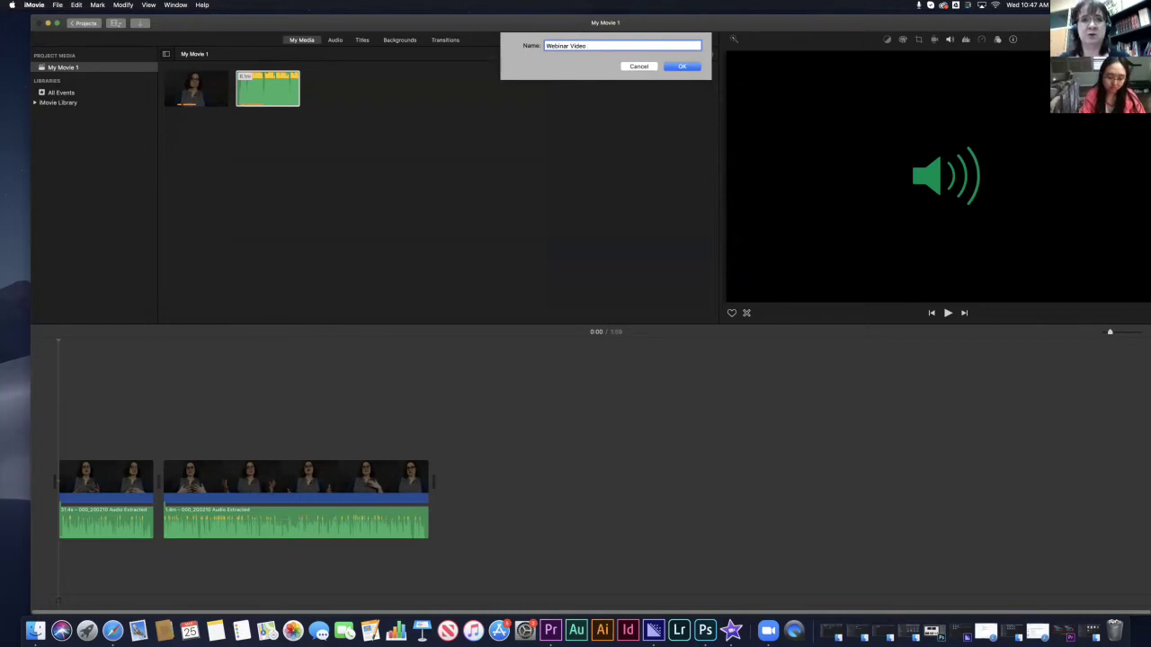
{"action": "type", "text": "Demo"}
{"action": "key", "text": "Return"}
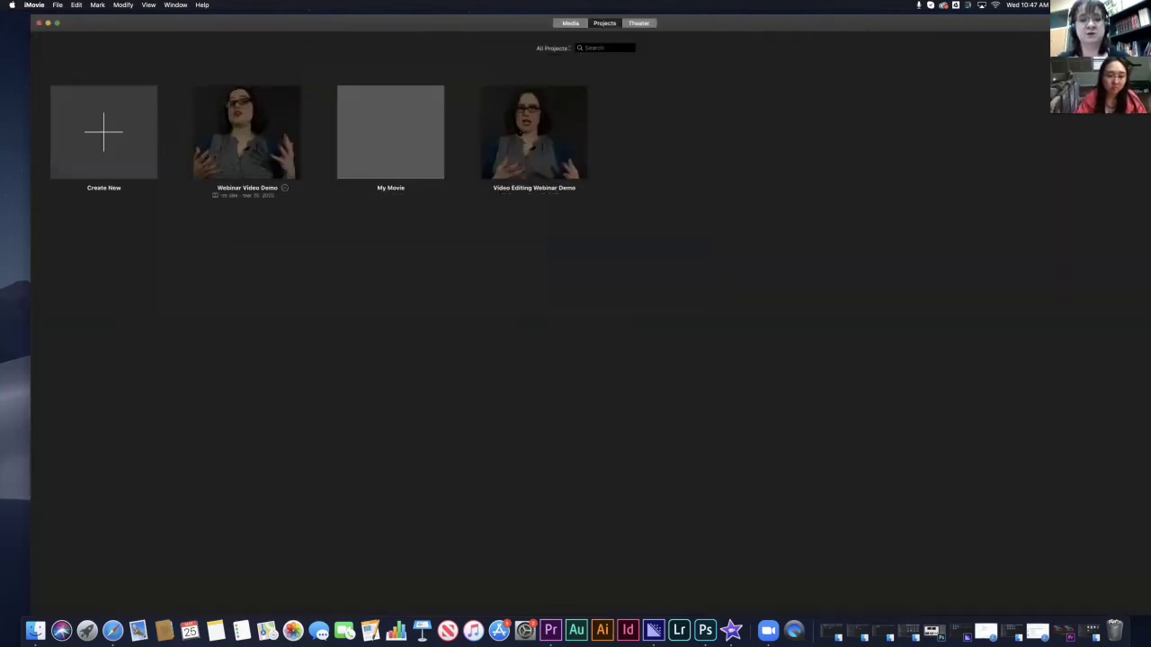
- Open the Video Editing Webinar Demo project and preview its third clip
{"action": "double_click", "coordinate": [519, 133]}
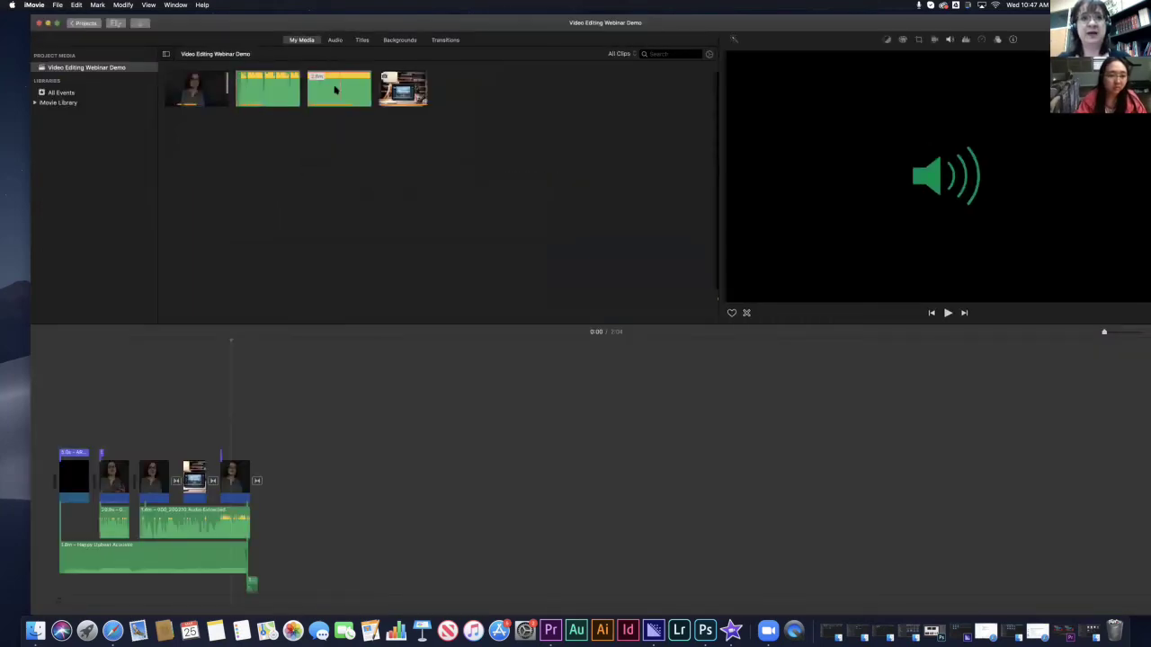
{"action": "left_click", "coordinate": [322, 89]}
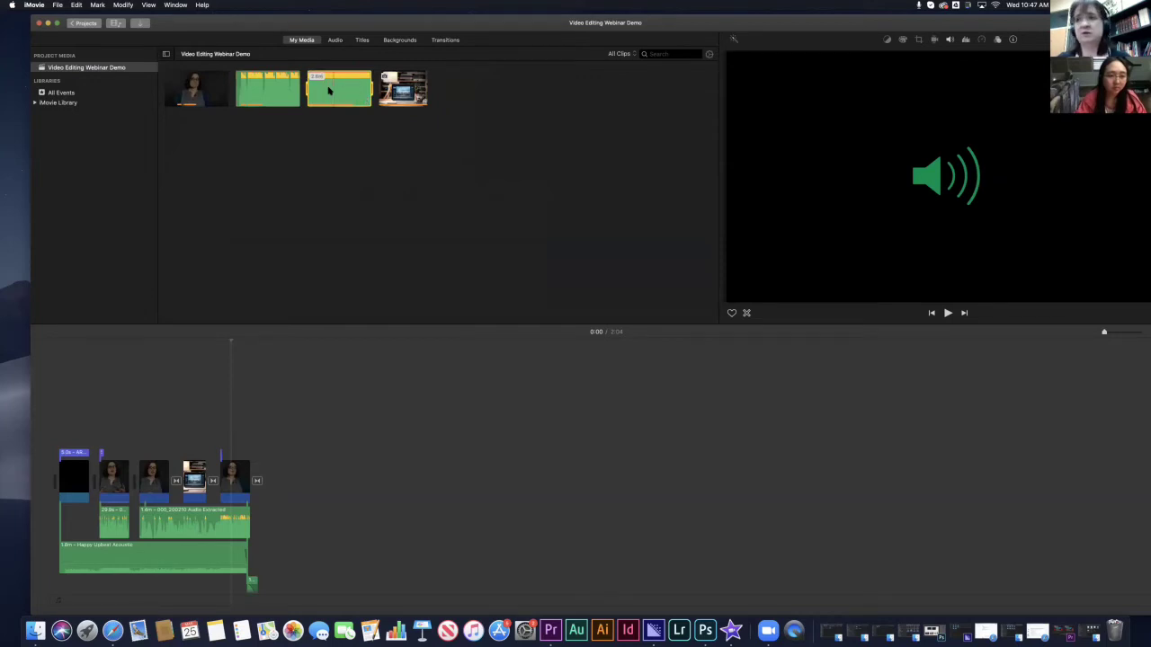
{"action": "key", "text": "space"}
{"action": "key", "text": "space"}
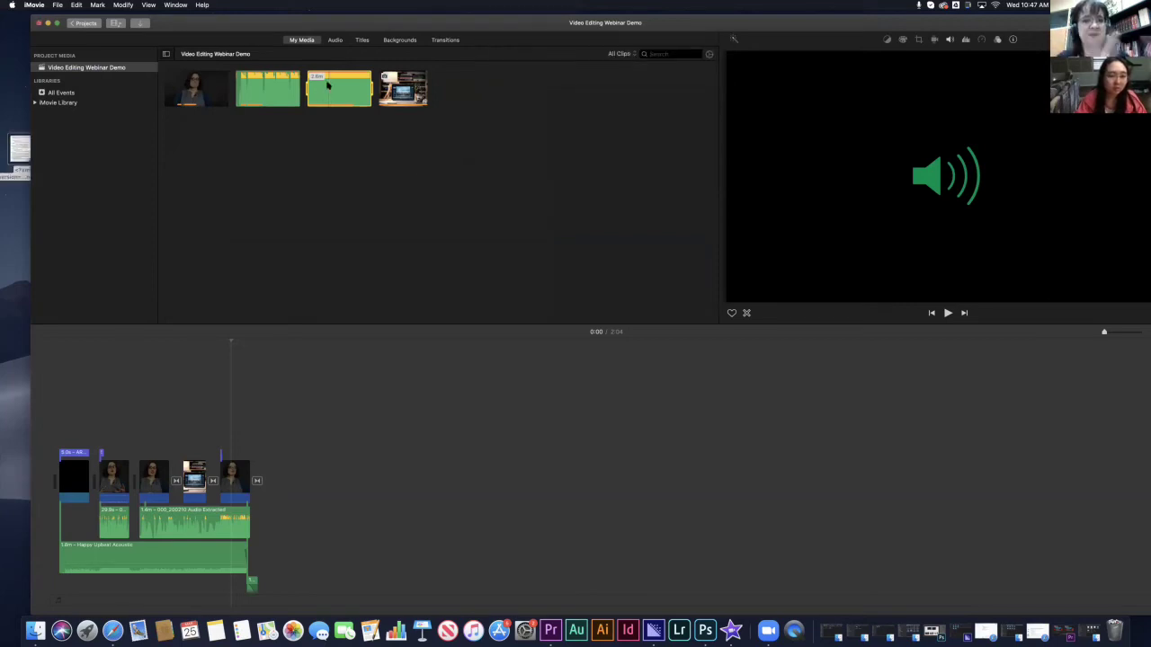
{"action": "right_click", "coordinate": [320, 88]}
{"action": "left_click", "coordinate": [340, 99]}
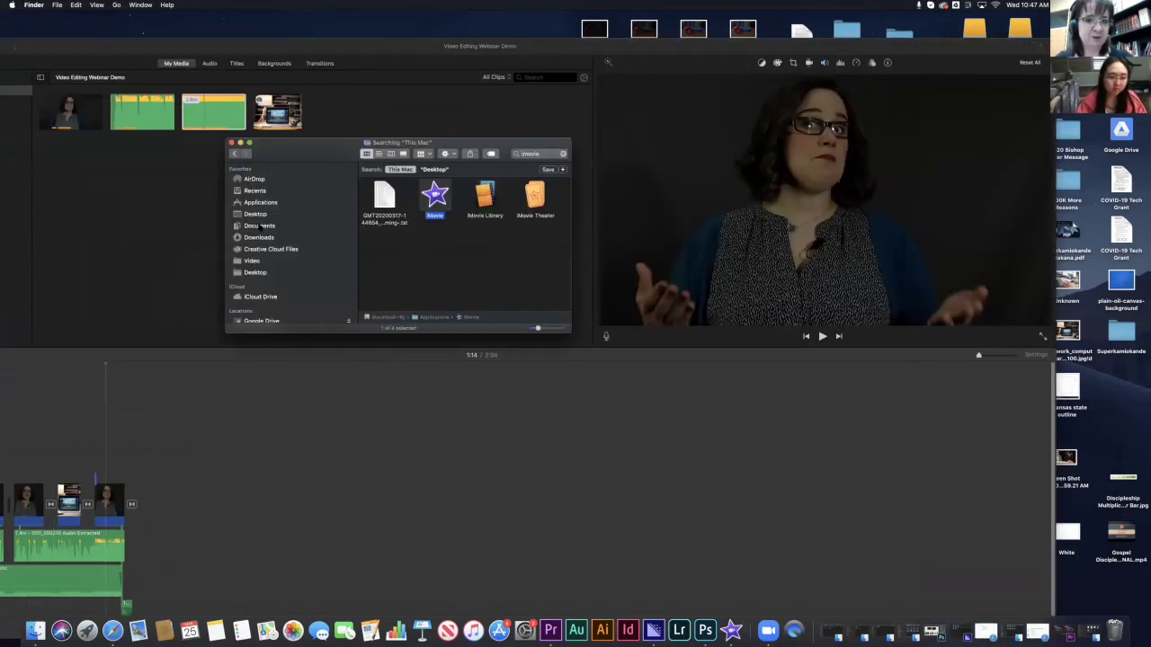
- Scroll through the Downloads folder contents in Finder
{"action": "left_click", "coordinate": [258, 238]}
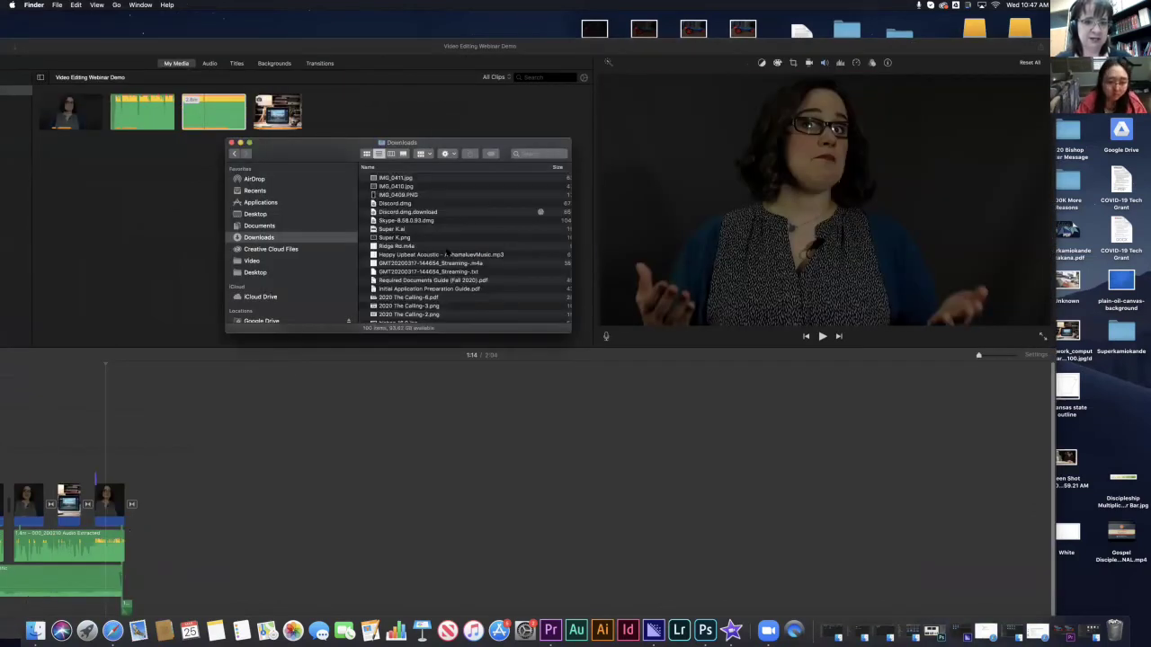
{"action": "scroll", "coordinate": [454, 233], "scroll_direction": "down", "scroll_amount": 3}
{"action": "scroll", "coordinate": [447, 253], "scroll_direction": "down", "scroll_amount": 10}
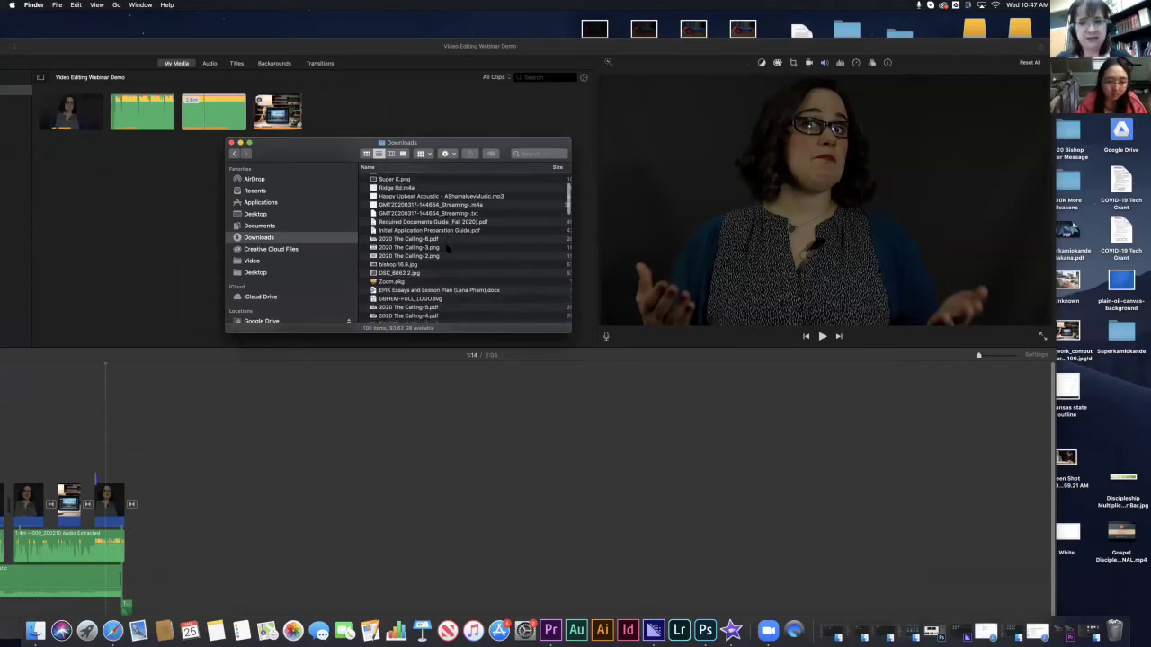
{"action": "scroll", "coordinate": [447, 252], "scroll_direction": "down", "scroll_amount": 10}
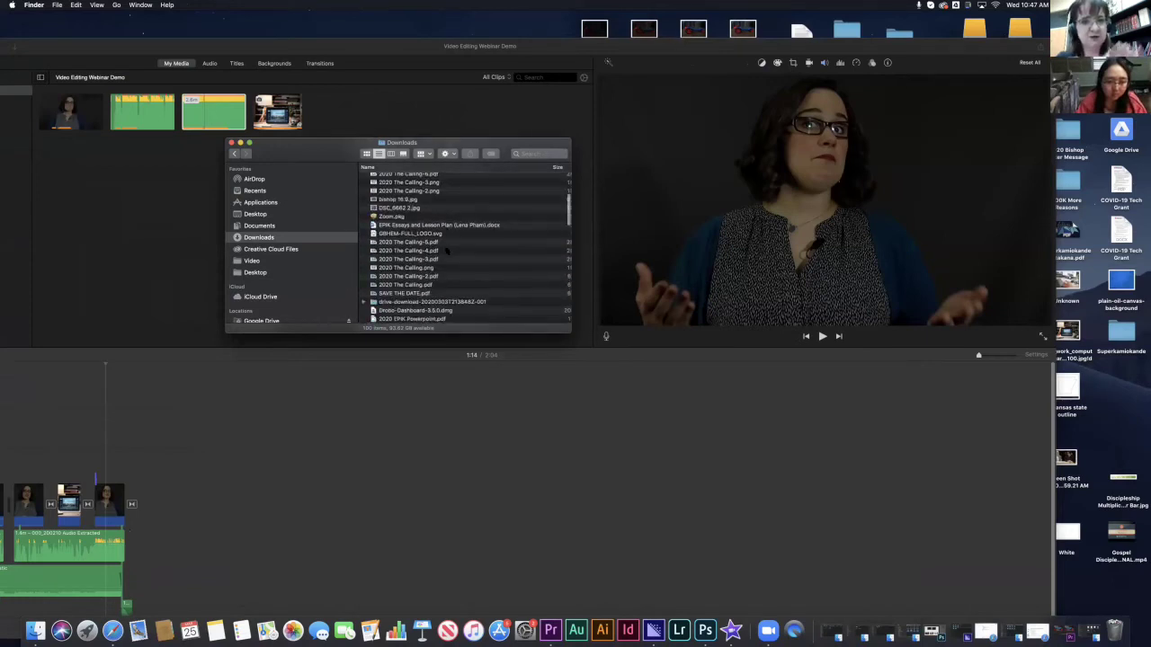
{"action": "scroll", "coordinate": [447, 251], "scroll_direction": "down", "scroll_amount": 6}
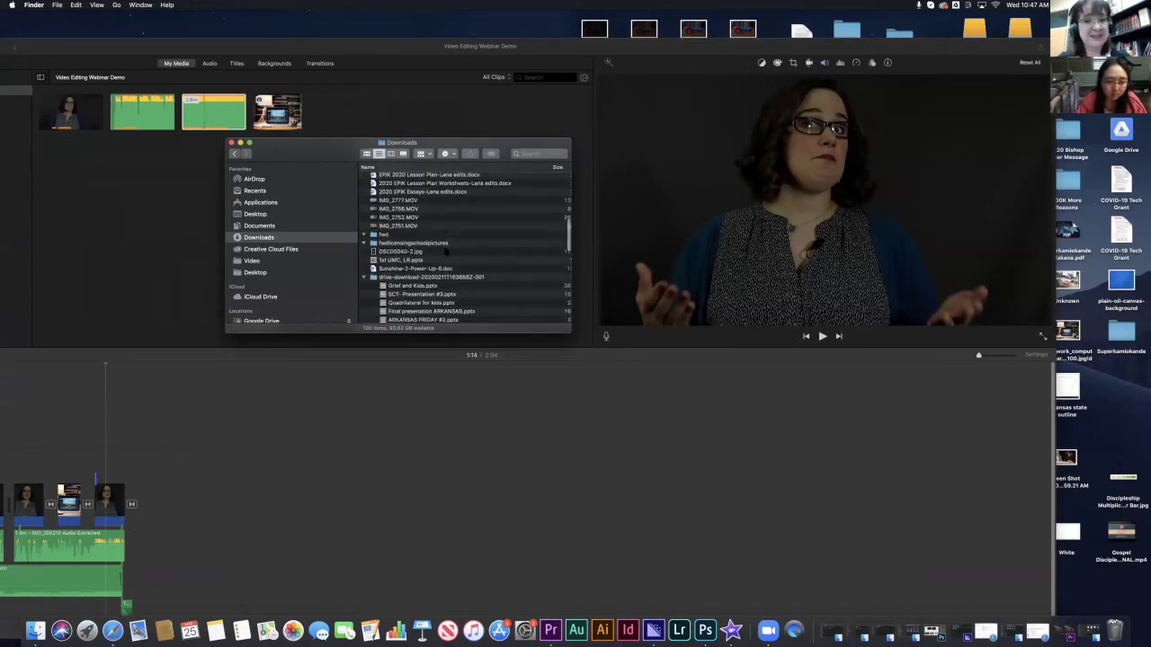
{"action": "scroll", "coordinate": [454, 242], "scroll_direction": "down", "scroll_amount": 8}
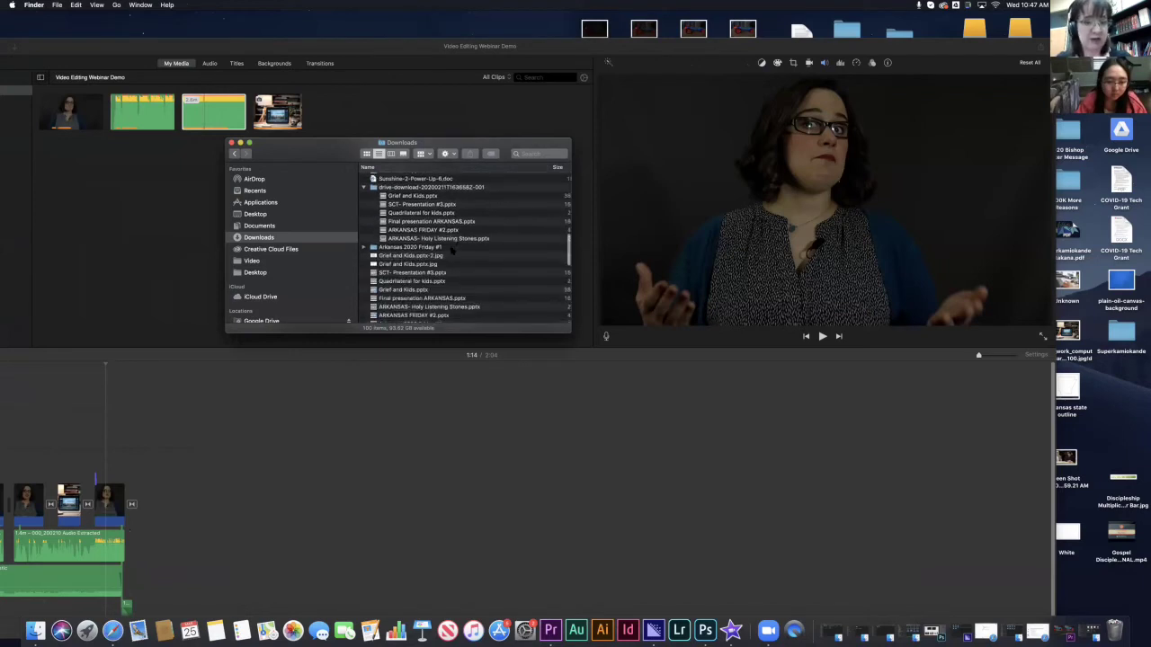
{"action": "scroll", "coordinate": [450, 251], "scroll_direction": "down", "scroll_amount": 8}
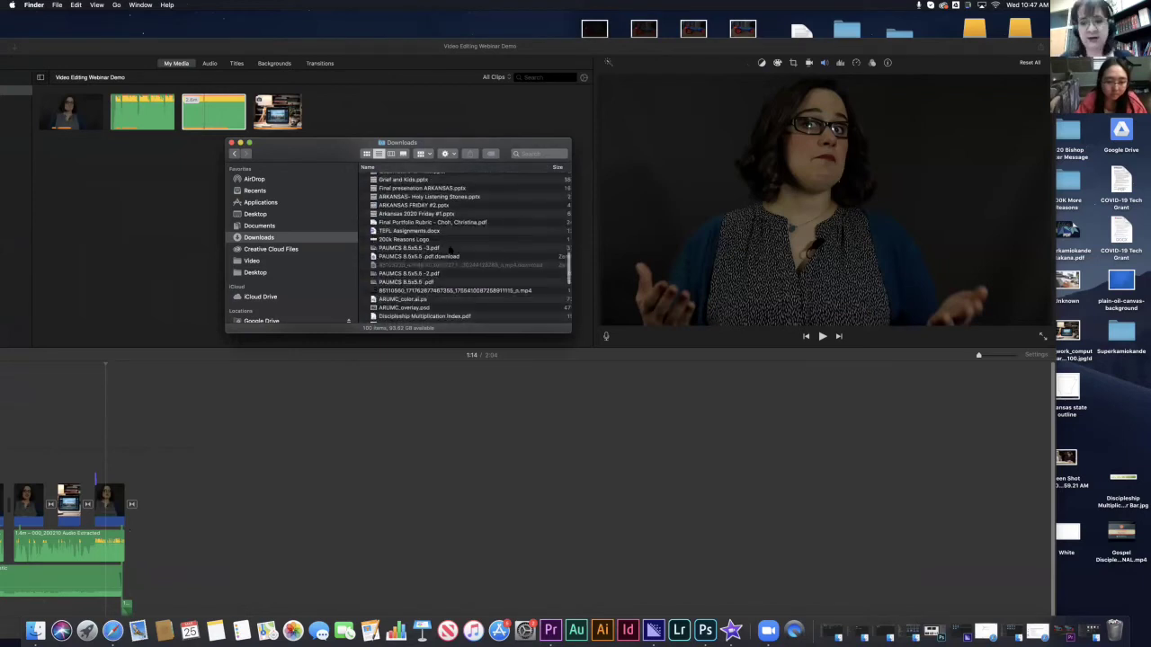
{"action": "scroll", "coordinate": [447, 251], "scroll_direction": "down", "scroll_amount": 8}
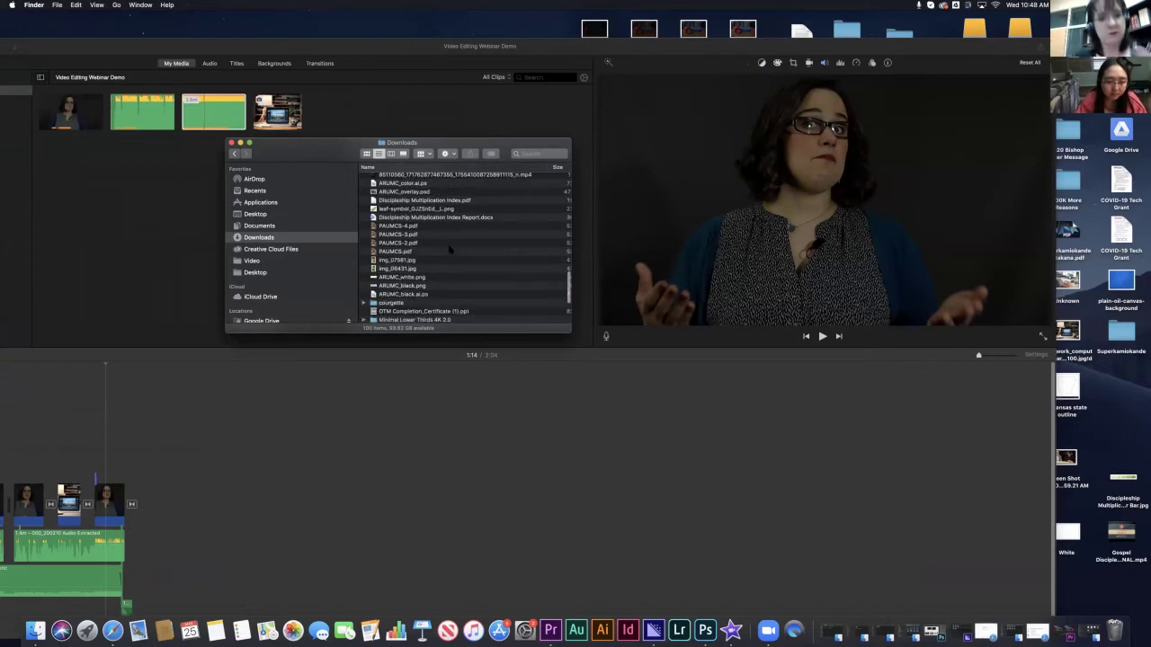
{"action": "scroll", "coordinate": [458, 275], "scroll_direction": "down", "scroll_amount": 3}
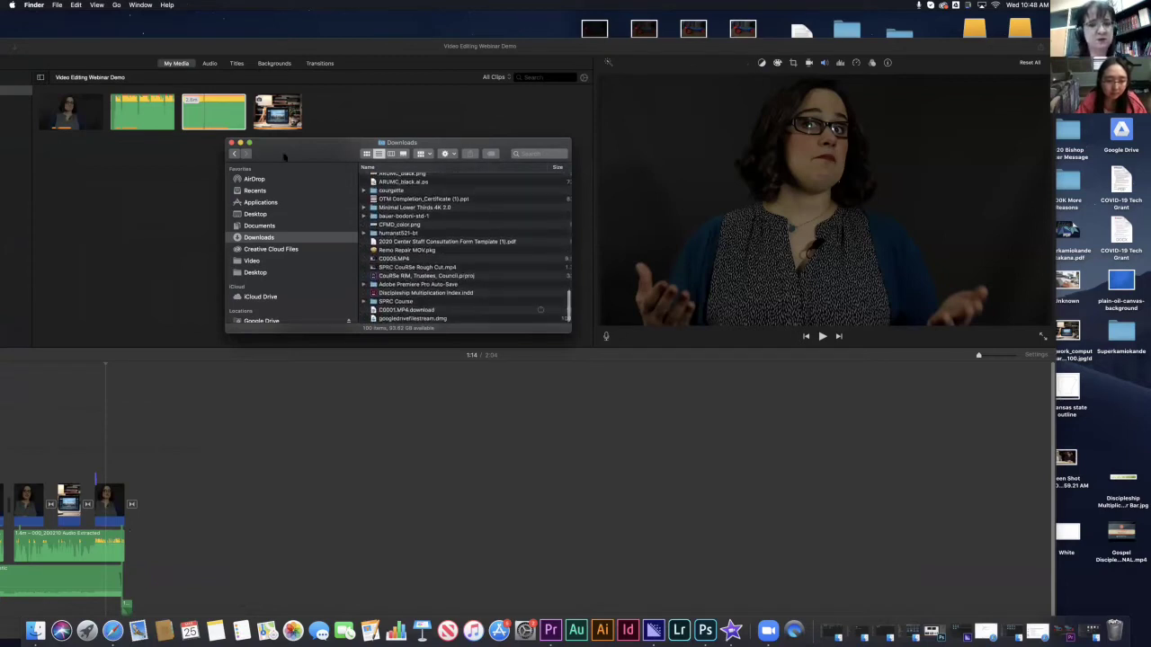
{"action": "left_click_drag", "start_coordinate": [309, 150], "coordinate": [336, 145]}
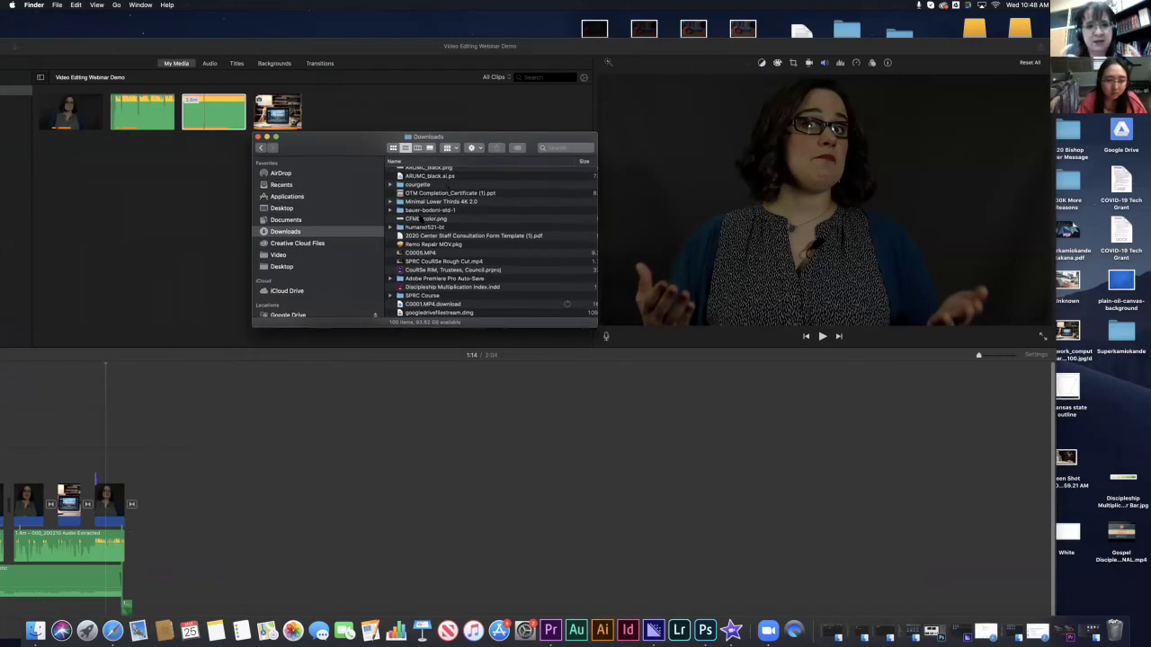
{"action": "scroll", "coordinate": [446, 183], "scroll_direction": "down", "scroll_amount": 10}
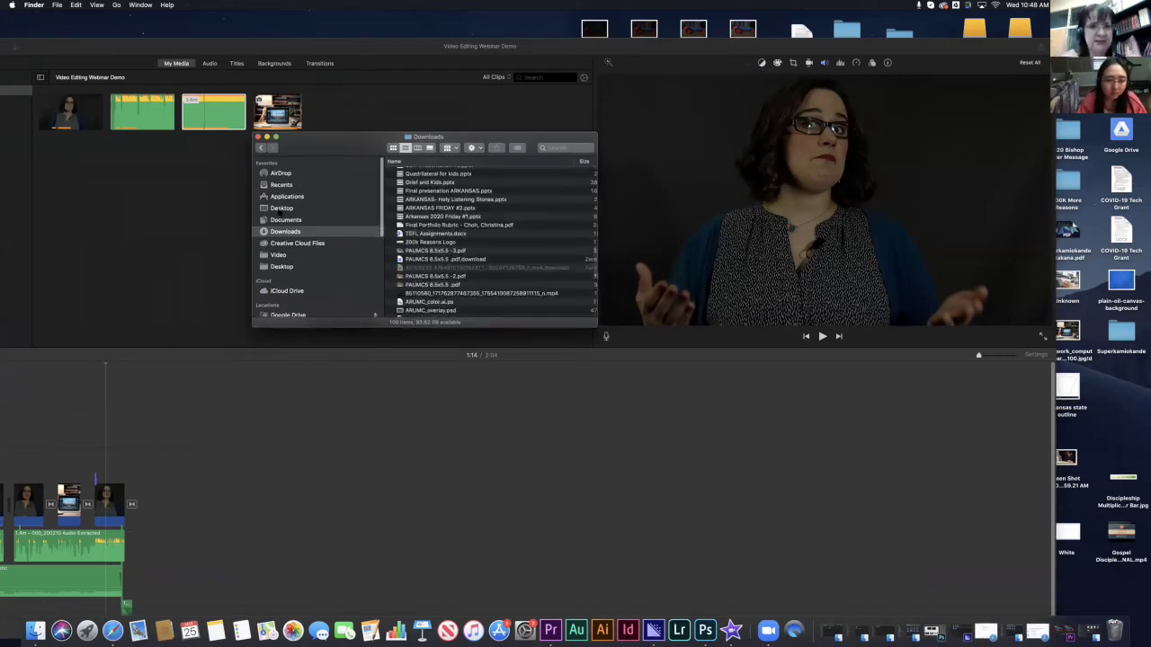
- Check the Desktop and Downloads folders, close Finder, and return to iMovie's project list
{"action": "left_click", "coordinate": [281, 208]}
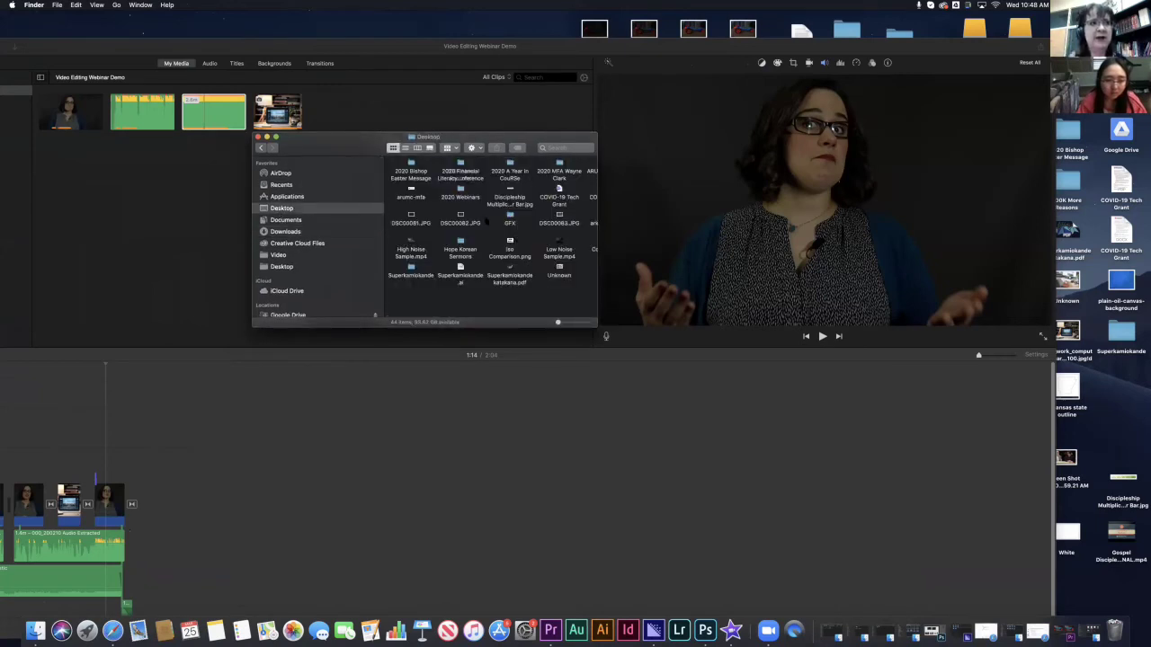
{"action": "left_click", "coordinate": [284, 231]}
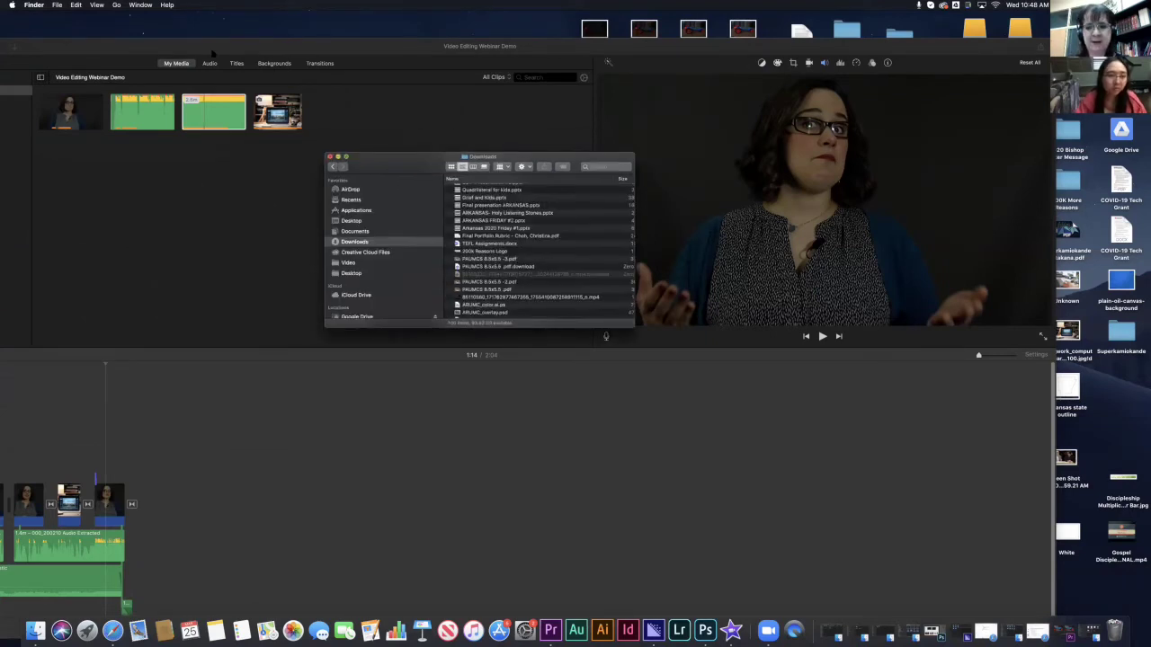
{"action": "left_click", "coordinate": [257, 137]}
{"action": "left_click_drag", "start_coordinate": [449, 44], "coordinate": [674, 30]}
{"action": "right_click", "coordinate": [435, 93]}
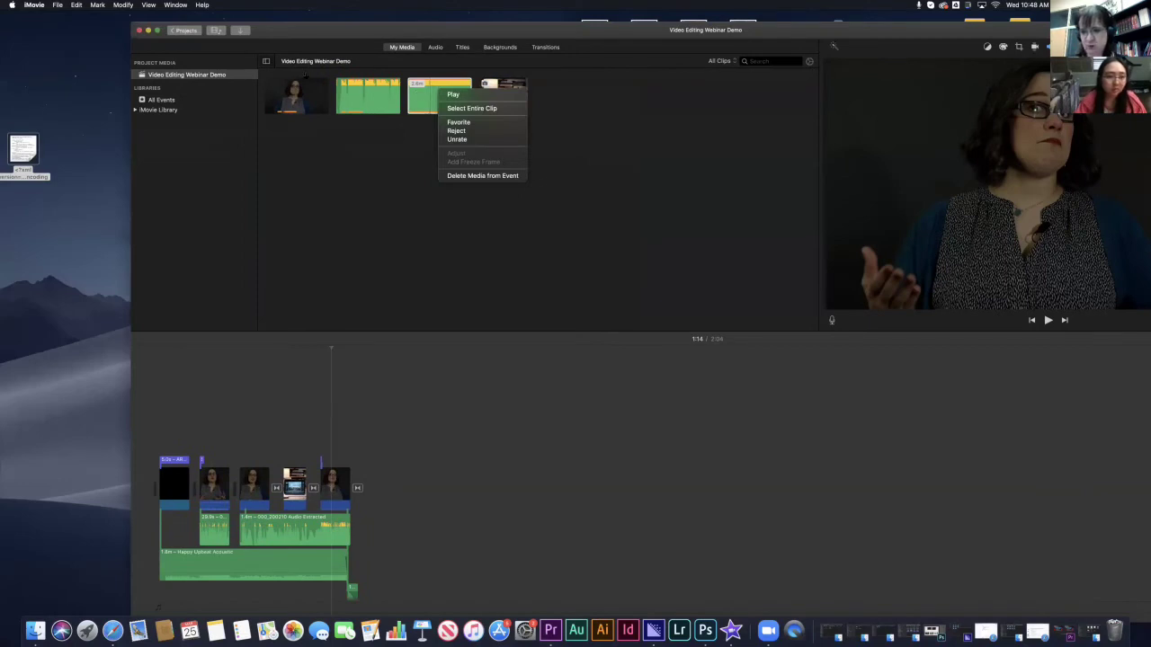
{"action": "key", "text": "Escape"}
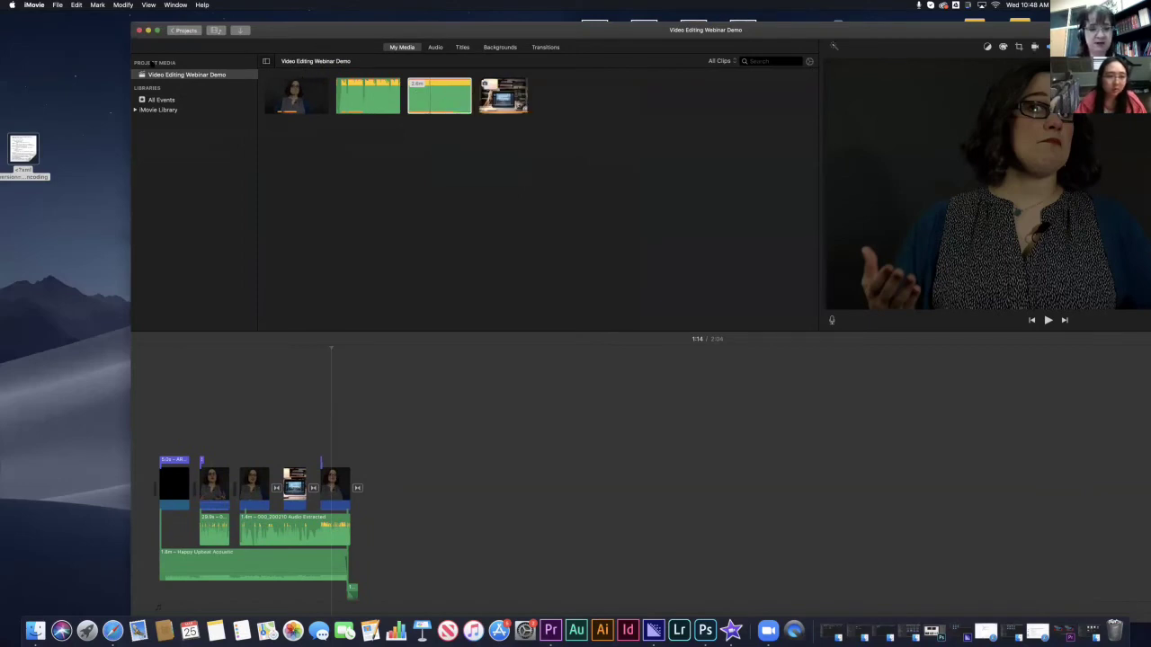
{"action": "left_click", "coordinate": [184, 29]}
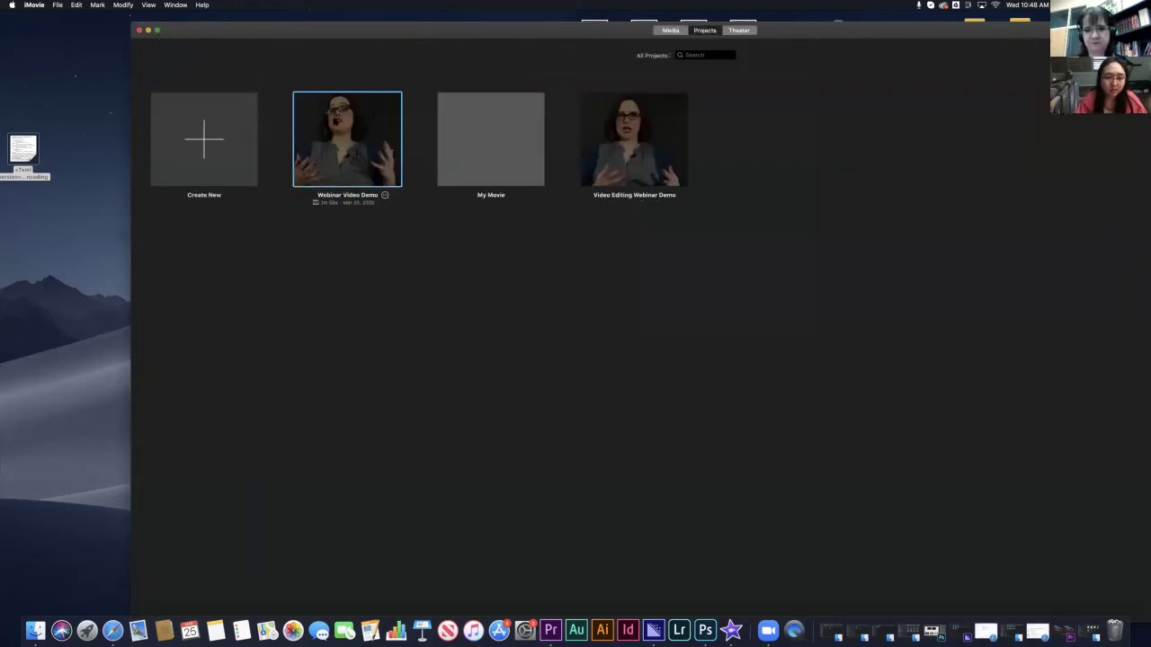
- Open the Webinar Video Demo project and arrange the iMovie window beside the desktop
{"action": "key", "text": "Return"}
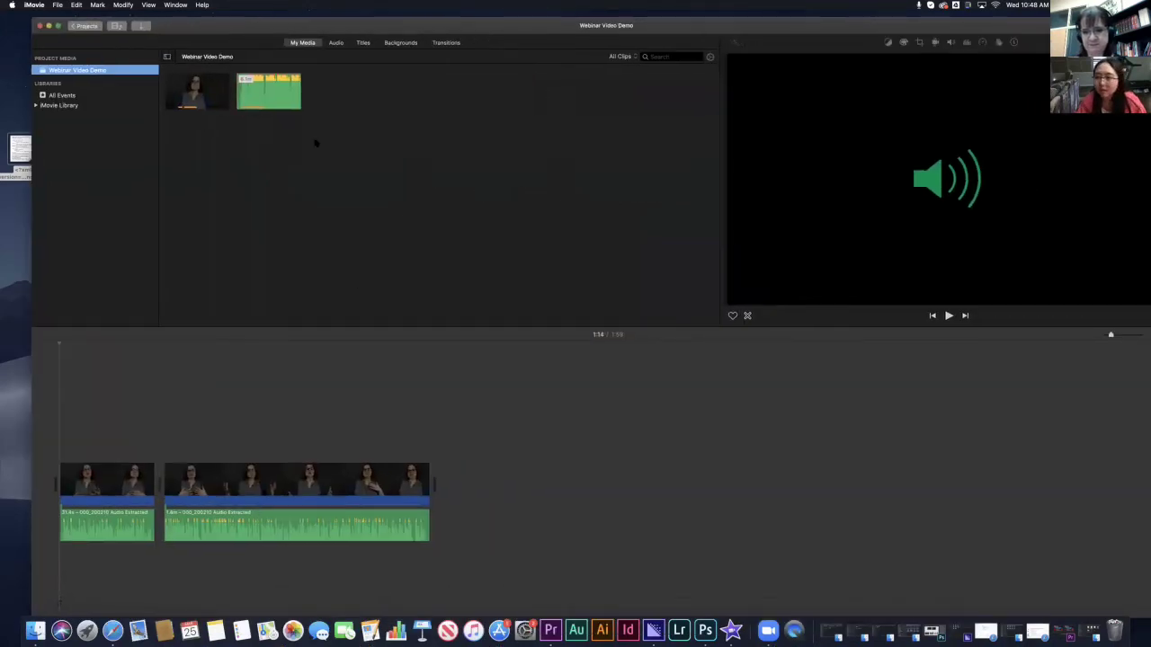
{"action": "left_click_drag", "start_coordinate": [1076, 26], "coordinate": [713, 33]}
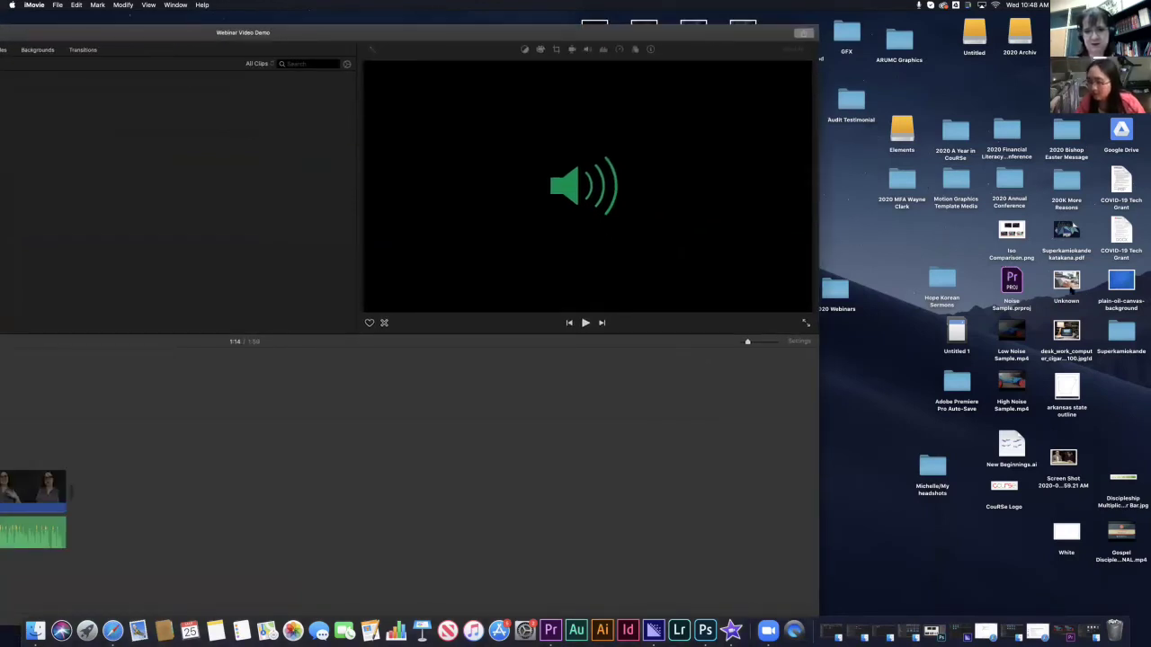
{"action": "double_click", "coordinate": [609, 56]}
{"action": "left_click_drag", "start_coordinate": [1121, 283], "coordinate": [306, 122]}
{"action": "double_click", "coordinate": [135, 52]}
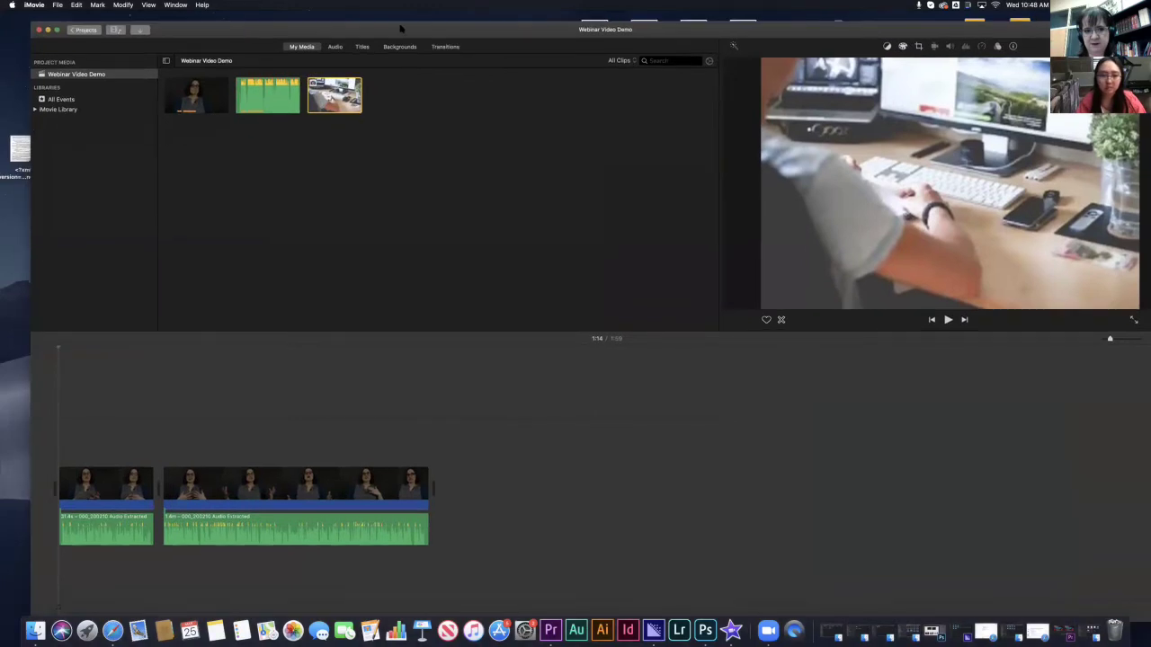
{"action": "left_click_drag", "start_coordinate": [399, 29], "coordinate": [361, 149]}
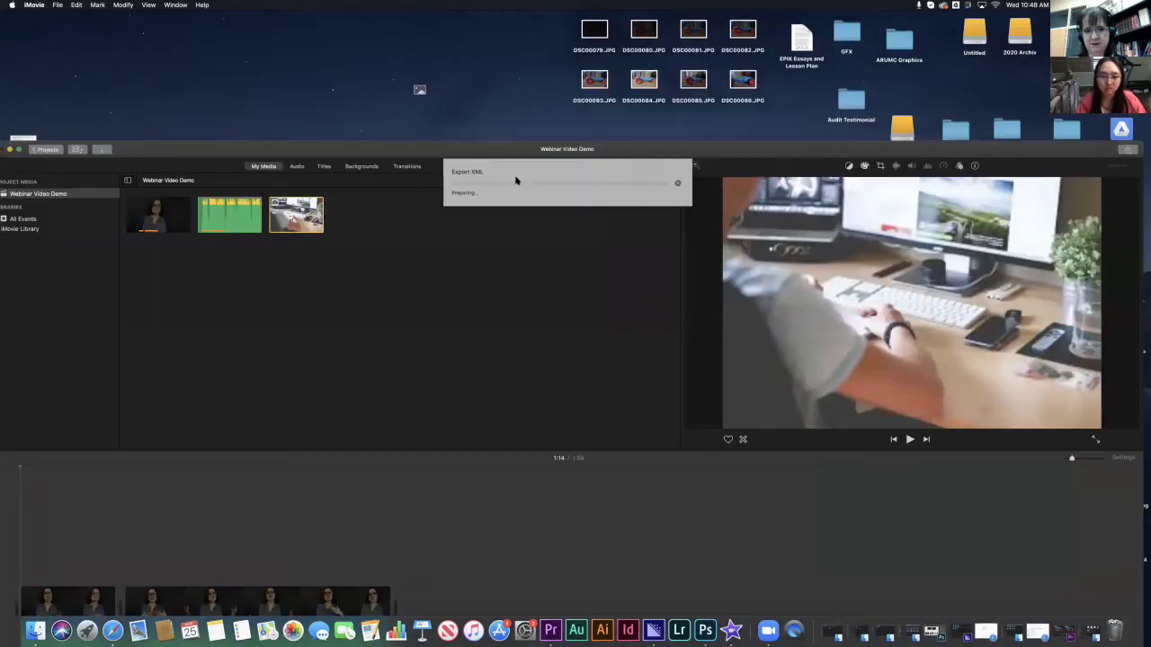
- Delete the typing-at-desk clip from the event
{"action": "right_click", "coordinate": [312, 208]}
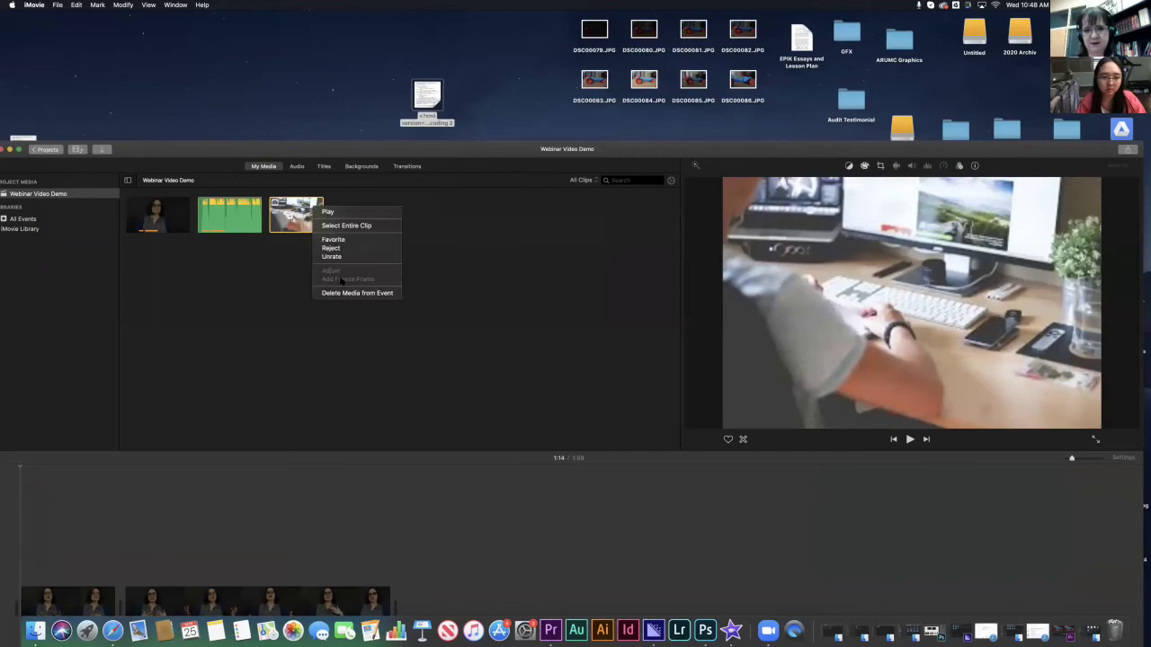
{"action": "left_click", "coordinate": [358, 293]}
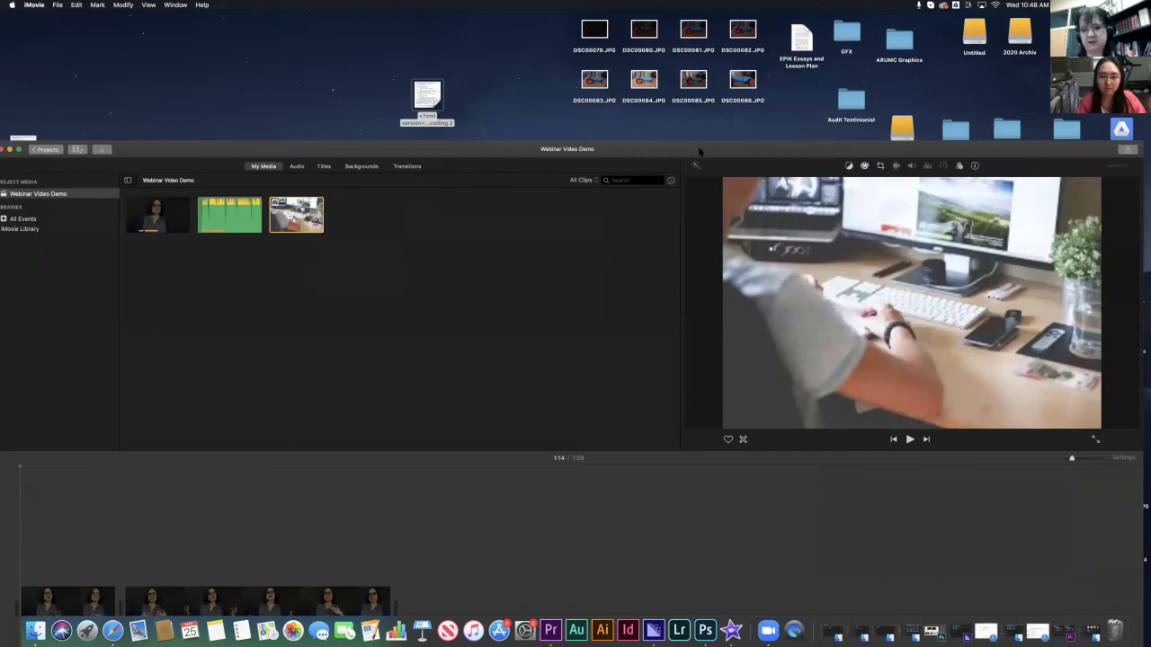
{"action": "left_click", "coordinate": [641, 199]}
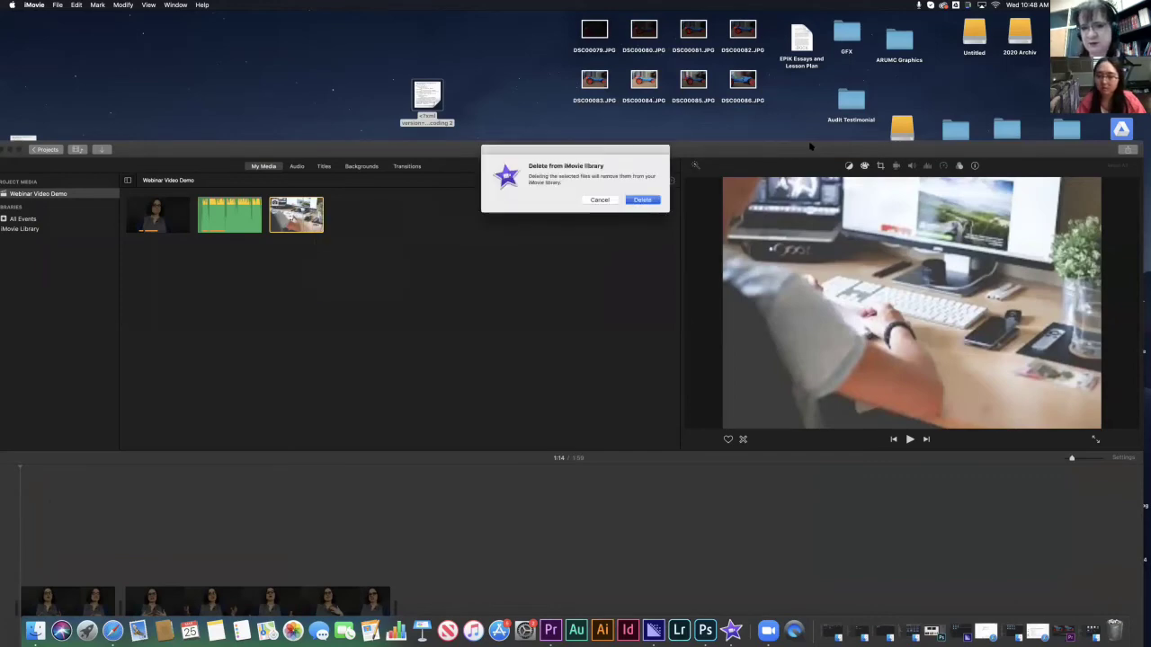
- Import the laptop-and-lamp desk photo from the desktop into the project media
{"action": "left_click_drag", "start_coordinate": [430, 148], "coordinate": [47, 117]}
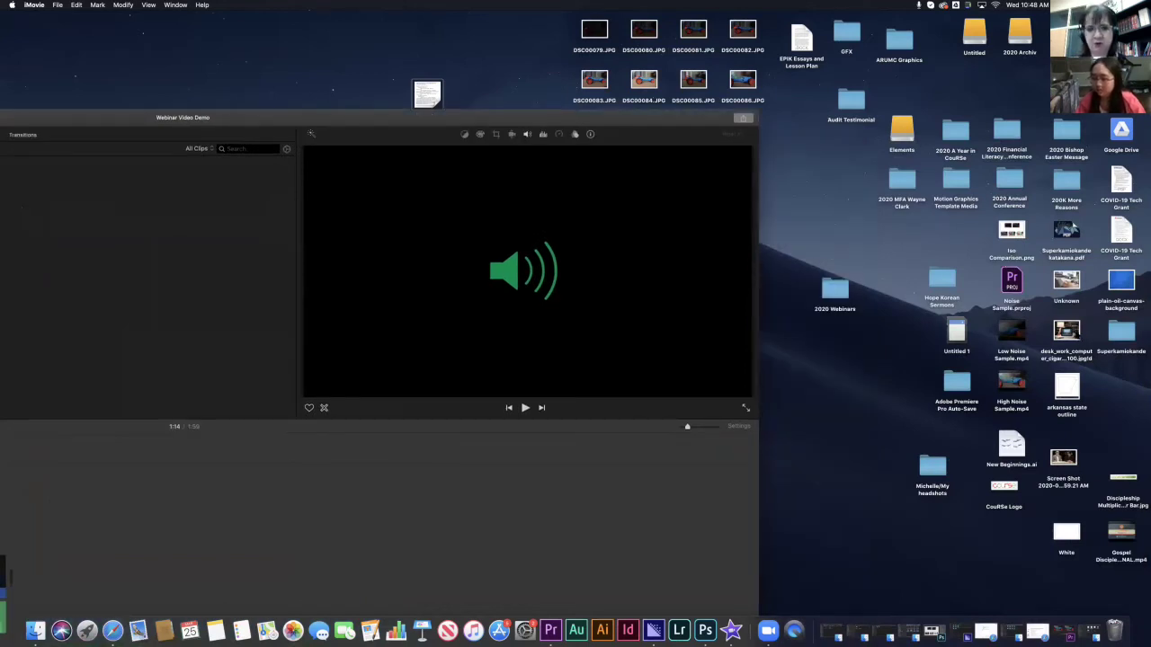
{"action": "left_click_drag", "start_coordinate": [1066, 333], "coordinate": [180, 255]}
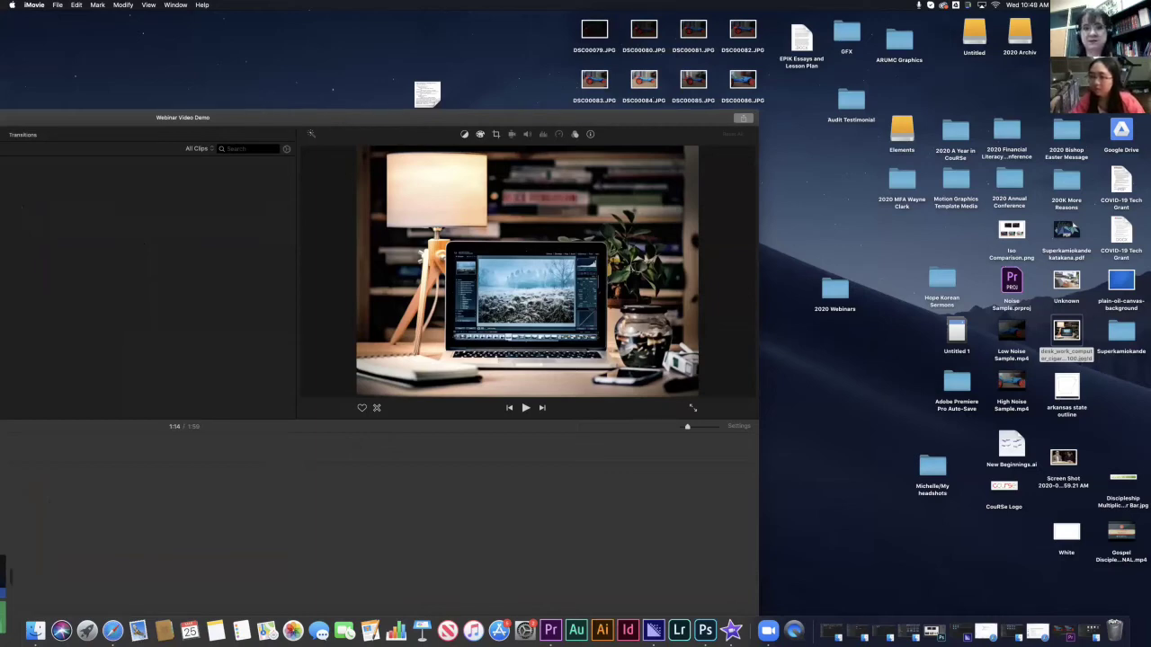
{"action": "left_click", "coordinate": [847, 105]}
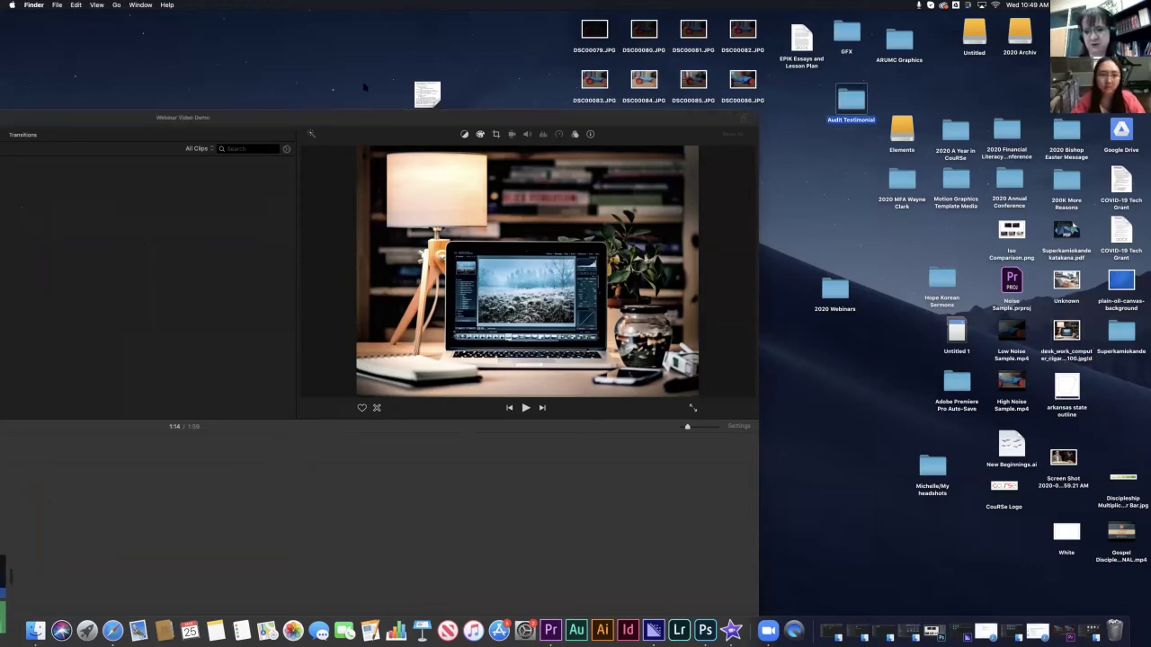
{"action": "key", "text": "super+Tab"}
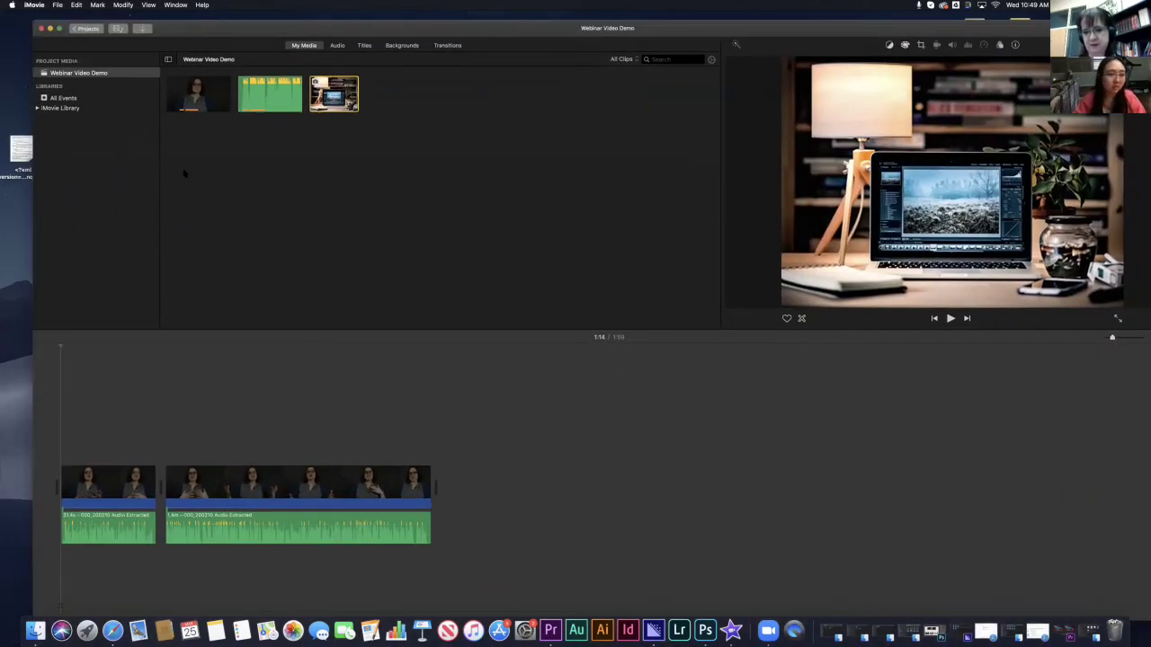
- Browse the Audio Sound Effects library, then launch iTunes and dismiss its sign-in prompts
{"action": "left_click", "coordinate": [337, 45]}
{"action": "scroll", "coordinate": [270, 235], "scroll_direction": "down", "scroll_amount": 15}
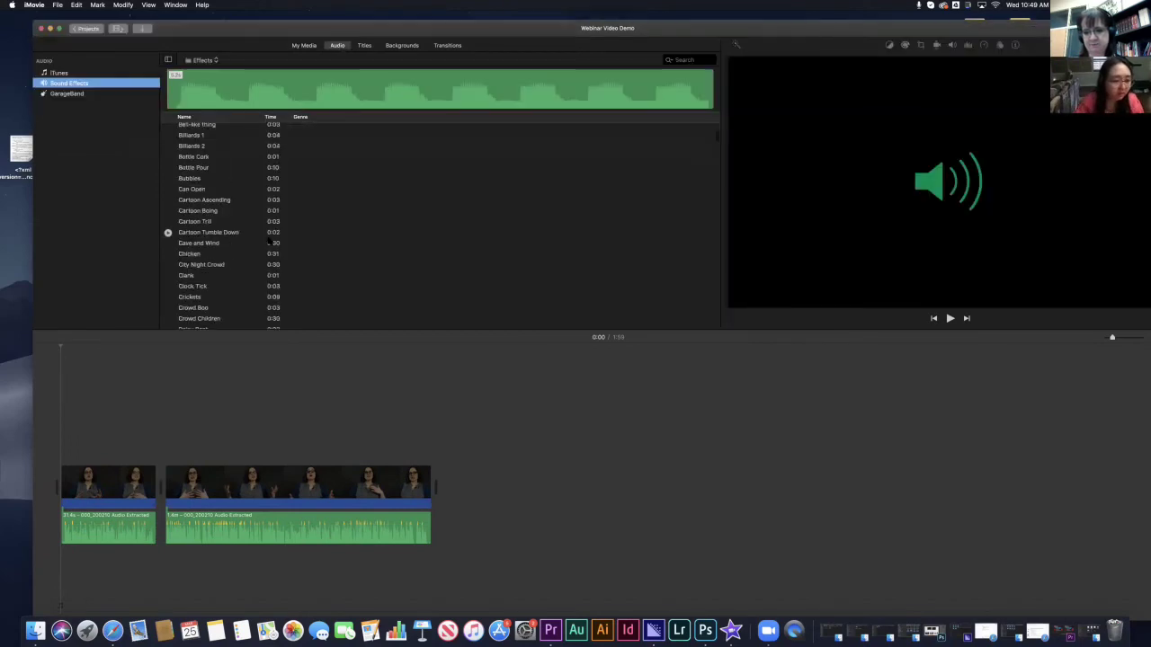
{"action": "scroll", "coordinate": [269, 235], "scroll_direction": "up", "scroll_amount": 15}
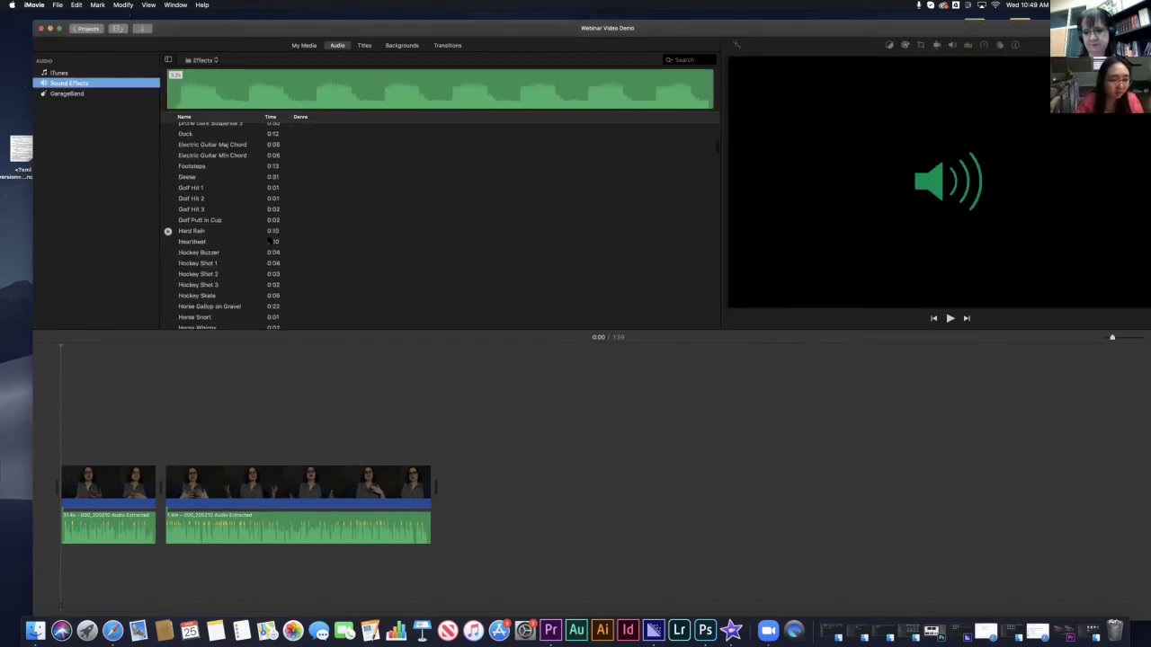
{"action": "left_click", "coordinate": [473, 631]}
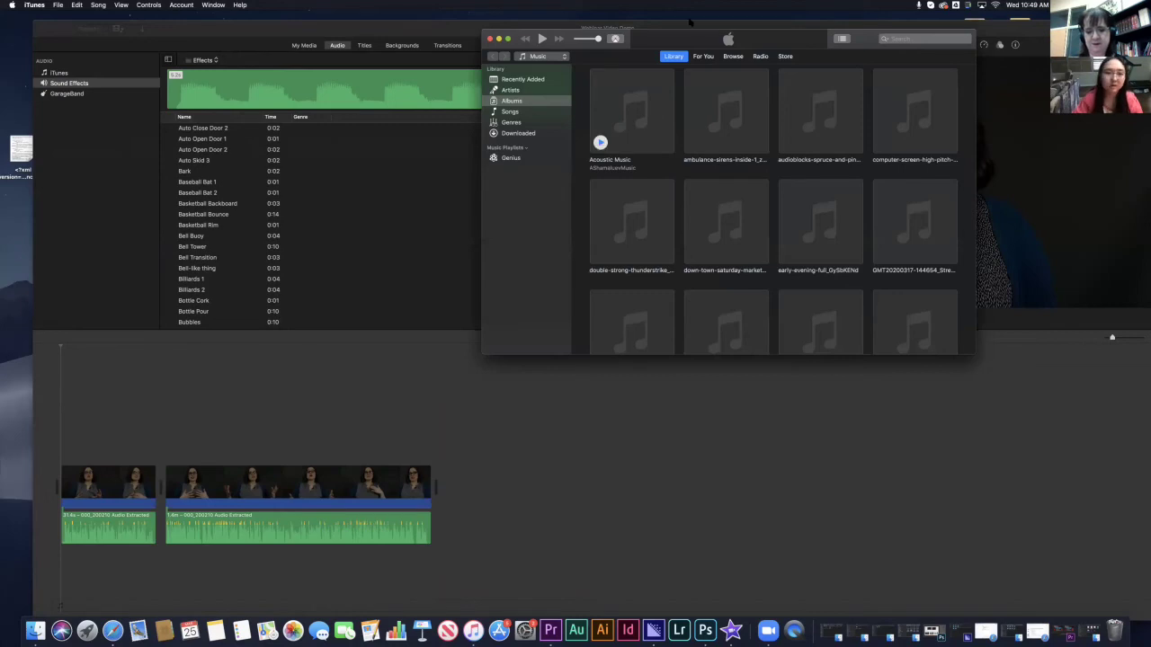
{"action": "left_click", "coordinate": [705, 57]}
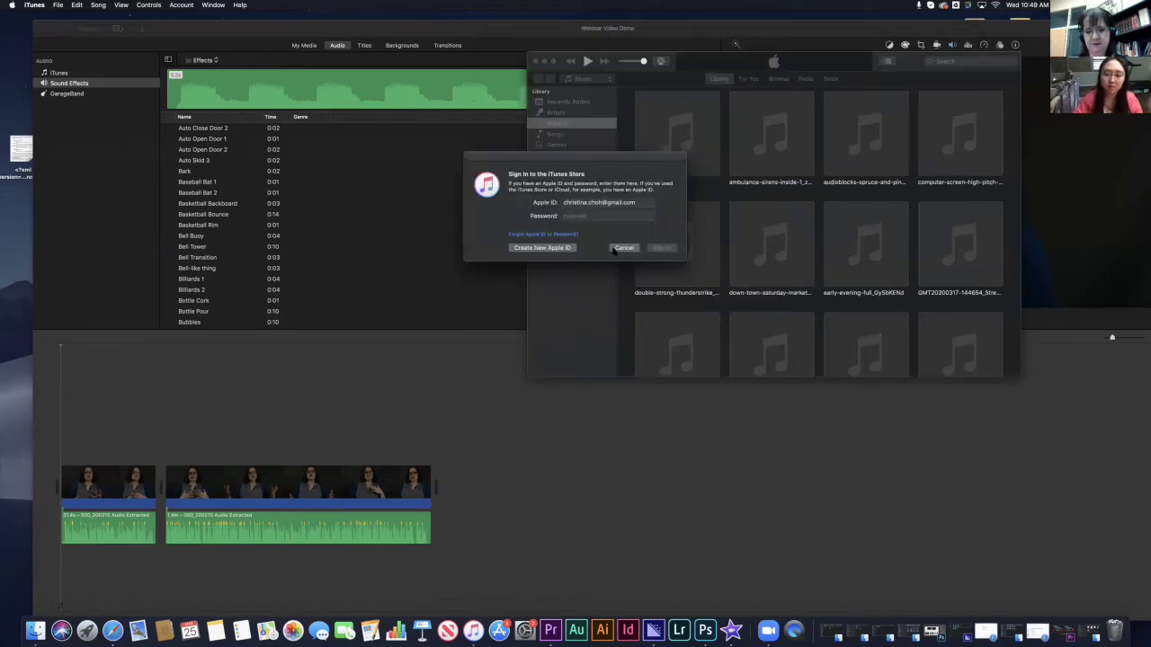
{"action": "left_click", "coordinate": [623, 247]}
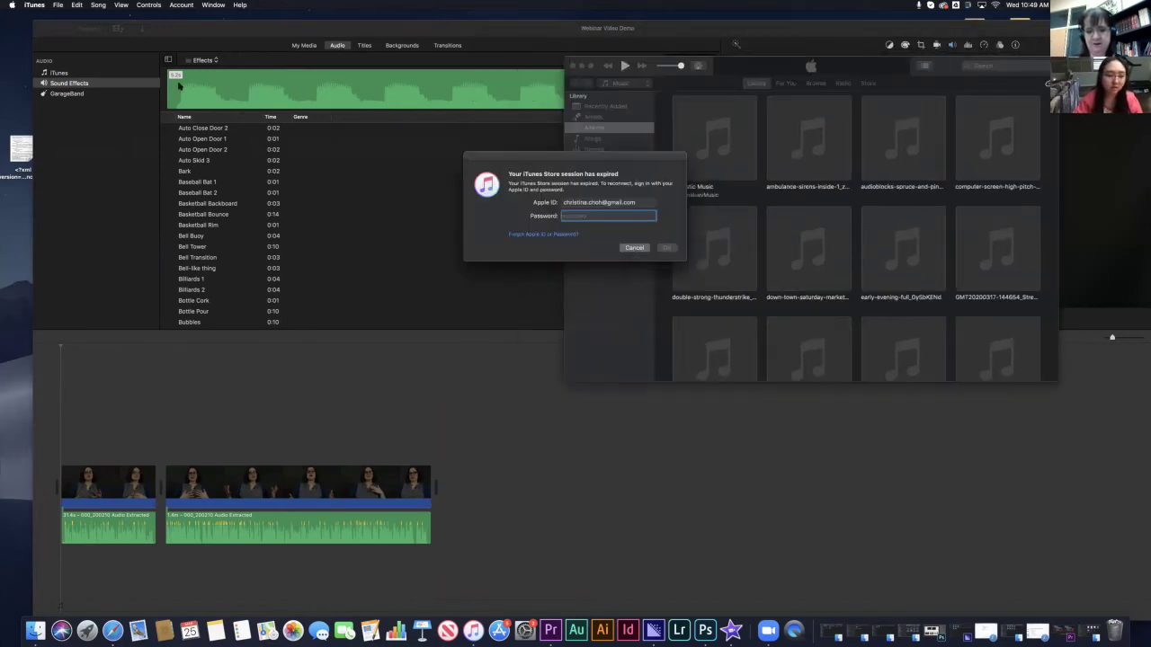
{"action": "key", "text": "Escape"}
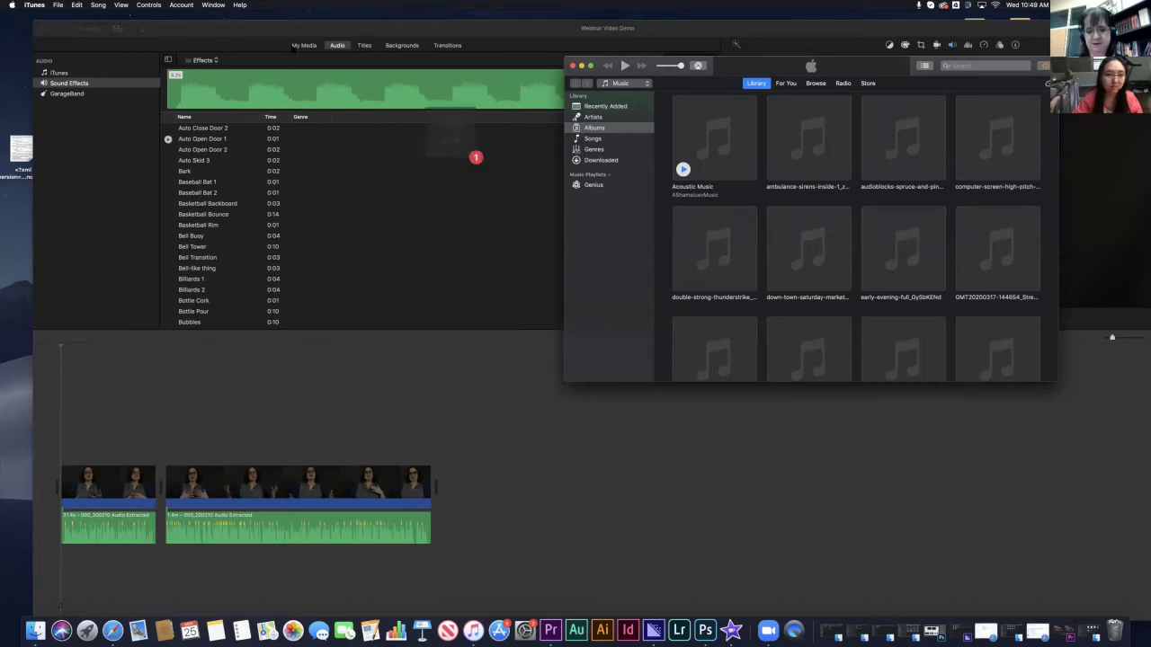
- Drag the Acoustic Music album from iTunes into the project's My Media
{"action": "left_click", "coordinate": [306, 49]}
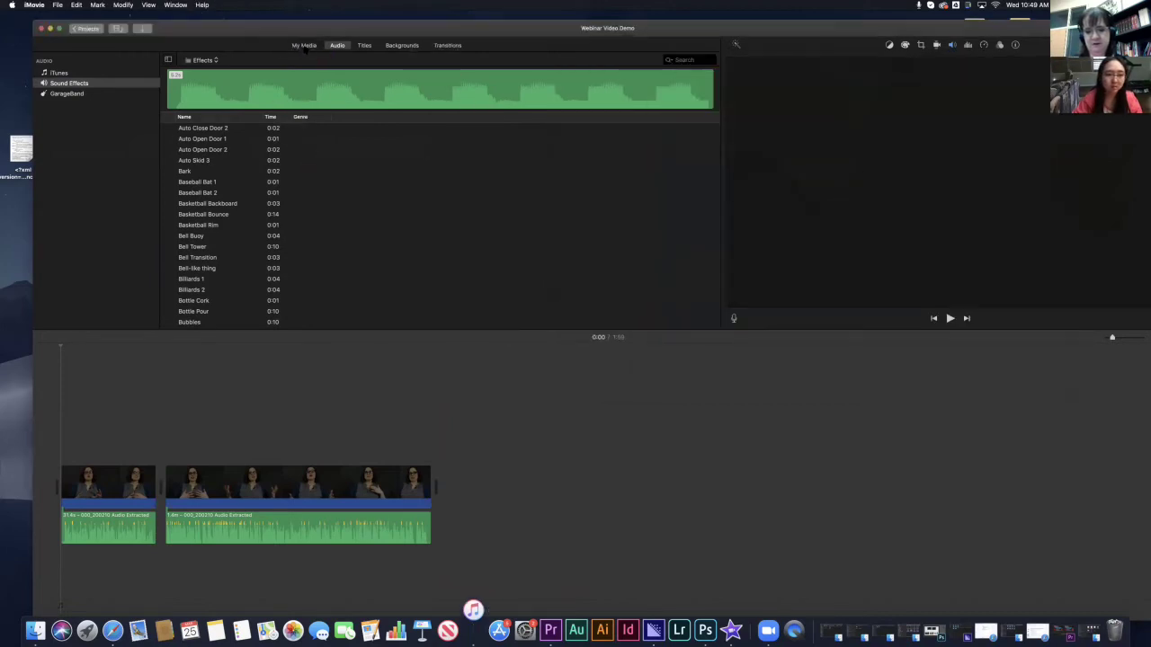
{"action": "left_click", "coordinate": [304, 47]}
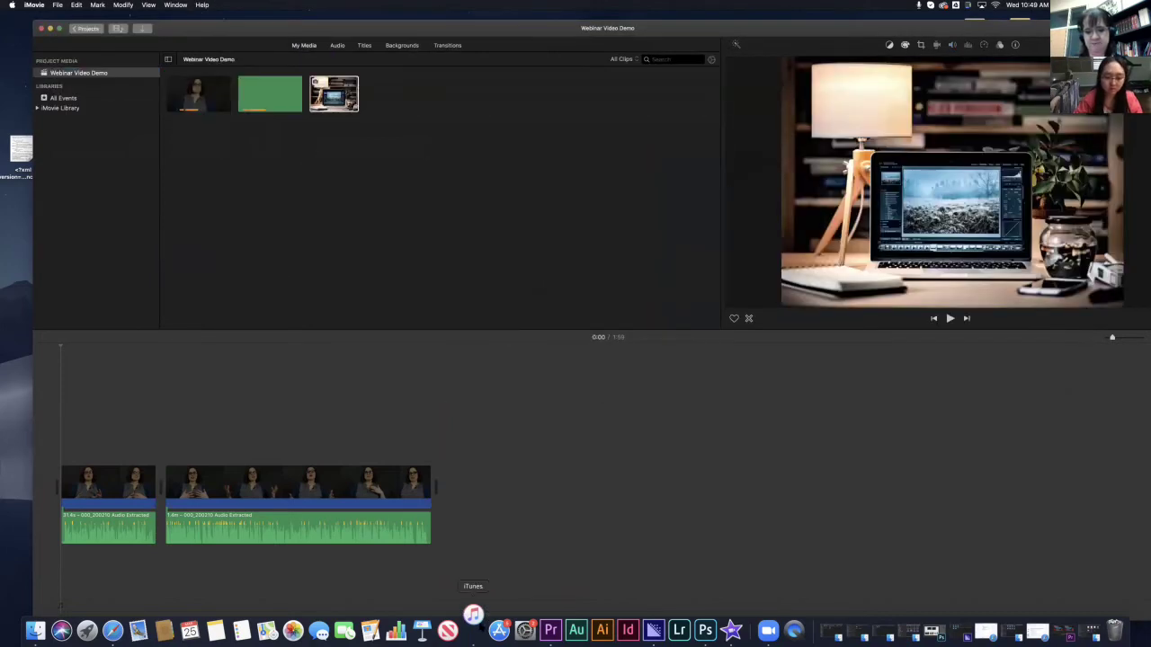
{"action": "left_click", "coordinate": [472, 615]}
{"action": "key", "text": "Escape"}
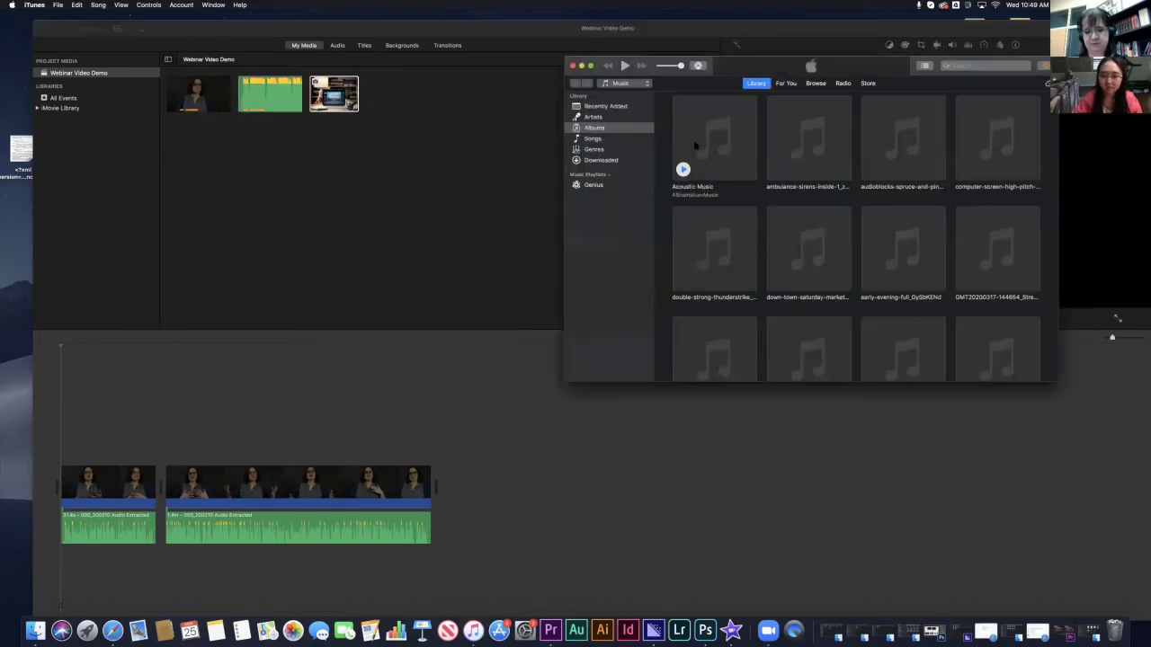
{"action": "left_click_drag", "start_coordinate": [694, 145], "coordinate": [436, 121]}
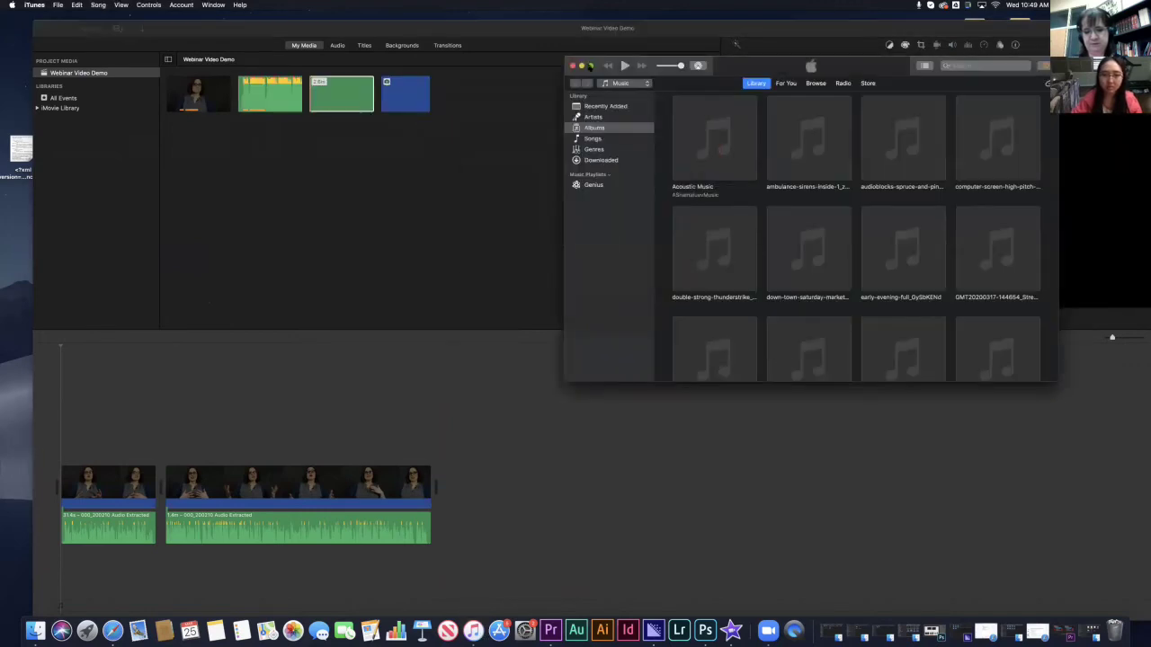
- Bring the iMovie window with Webinar Video Demo back in front of iTunes
{"action": "left_click", "coordinate": [496, 162]}
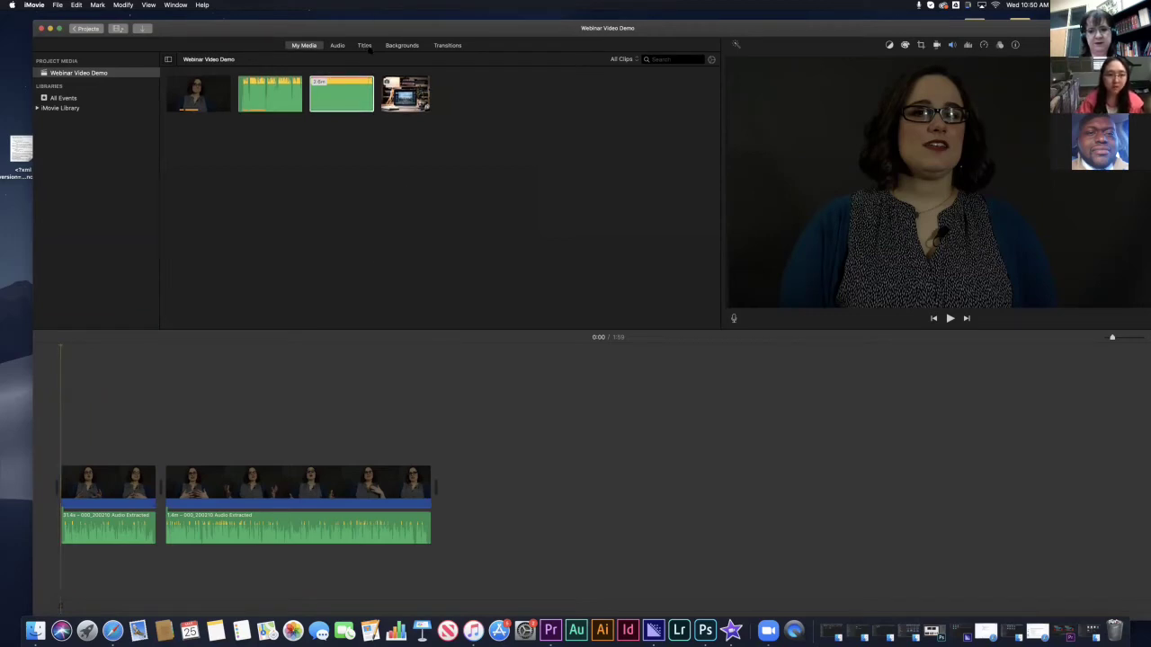
- Maximize the iMovie window and preview the Expand and Line title styles
{"action": "left_click", "coordinate": [364, 45]}
{"action": "double_click", "coordinate": [362, 25]}
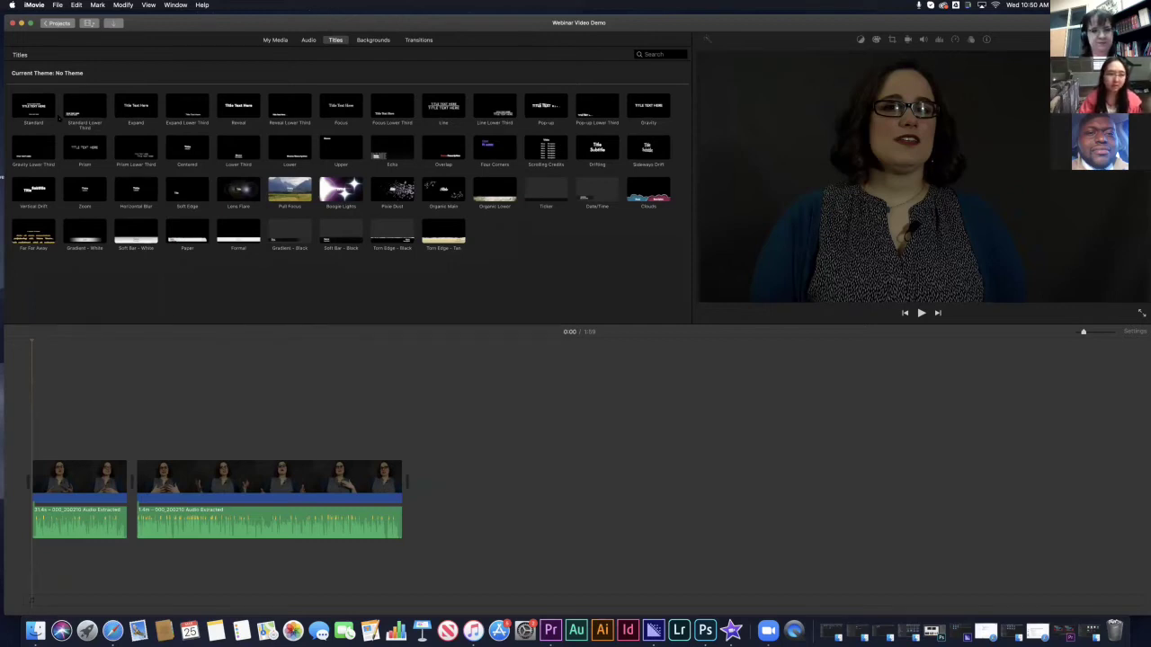
{"action": "left_click", "coordinate": [136, 106]}
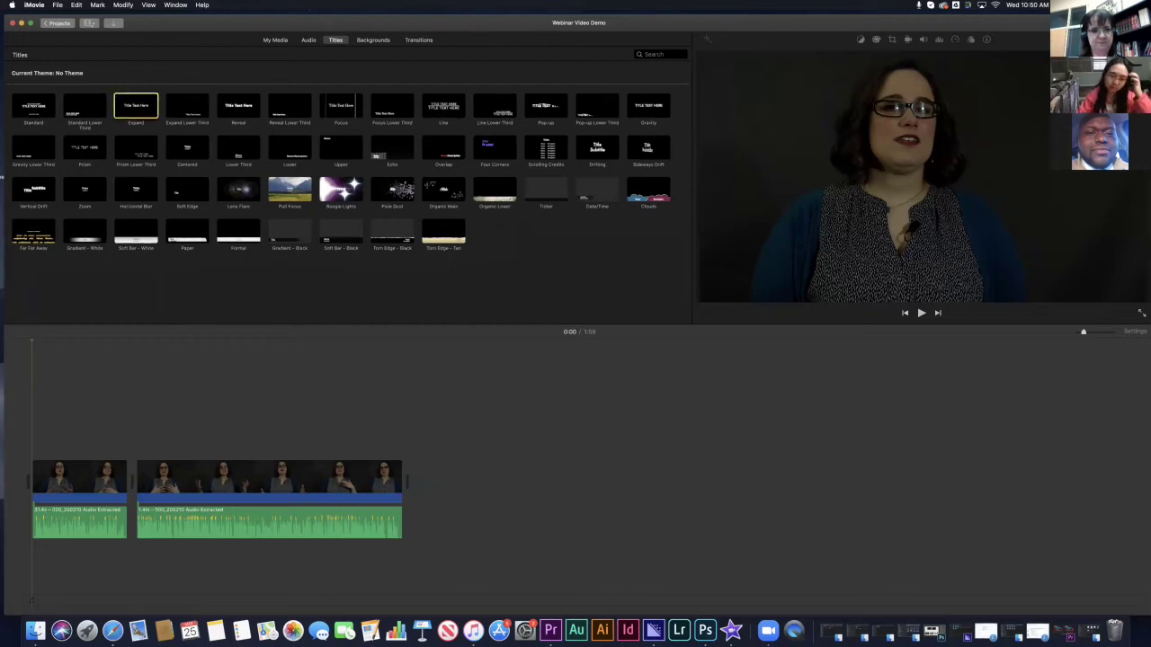
{"action": "left_click", "coordinate": [443, 106]}
{"action": "left_click", "coordinate": [450, 106]}
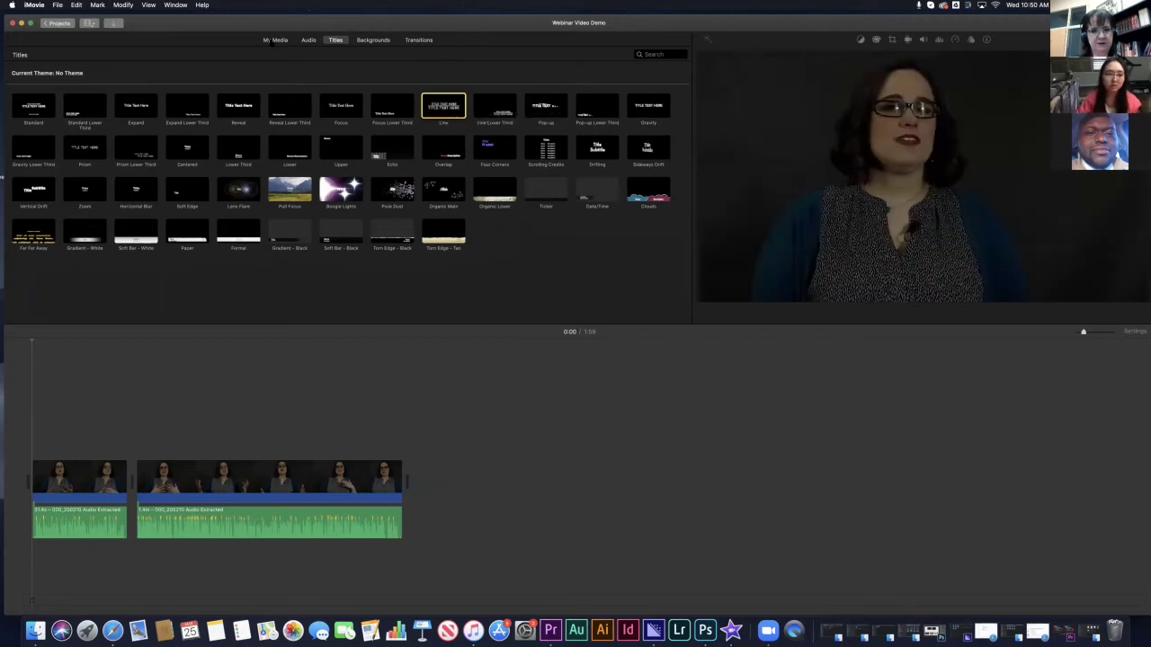
- Check the laptop-and-lamp photo in My Media, then return to the title templates
{"action": "left_click", "coordinate": [275, 39]}
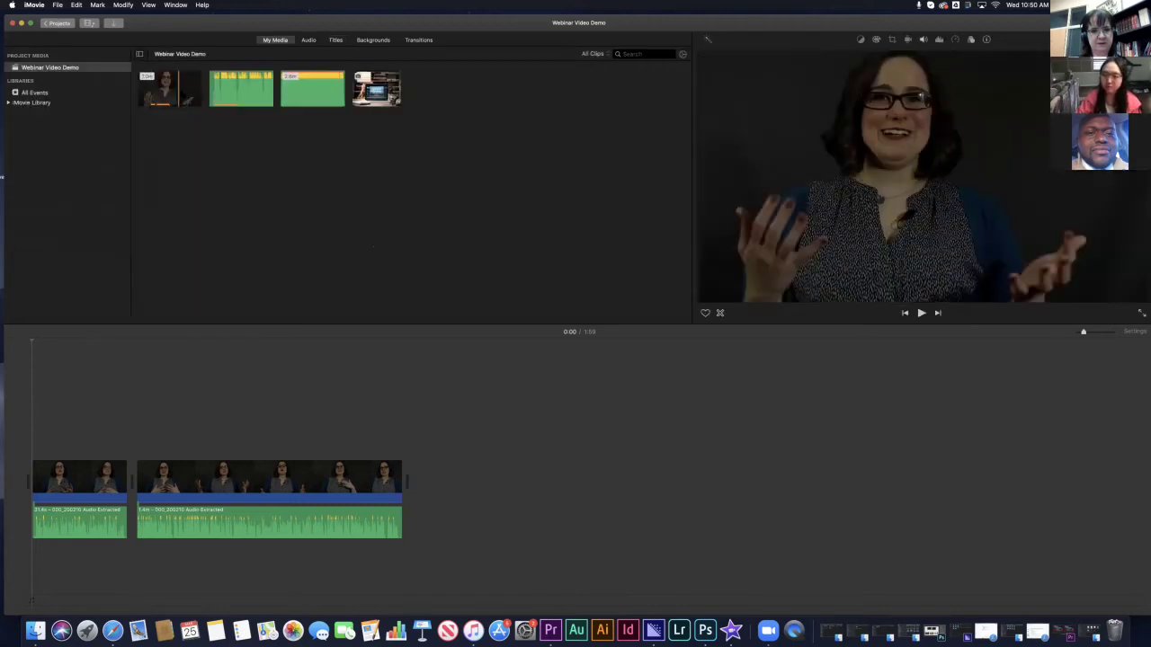
{"action": "left_click", "coordinate": [376, 88]}
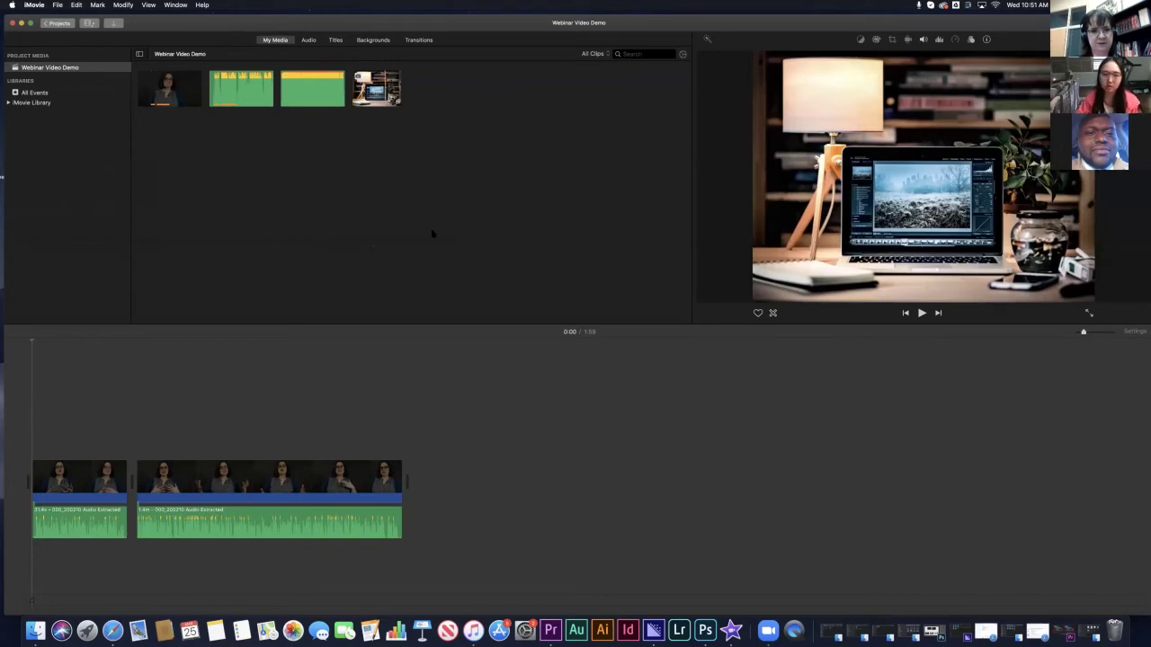
{"action": "left_click", "coordinate": [337, 41]}
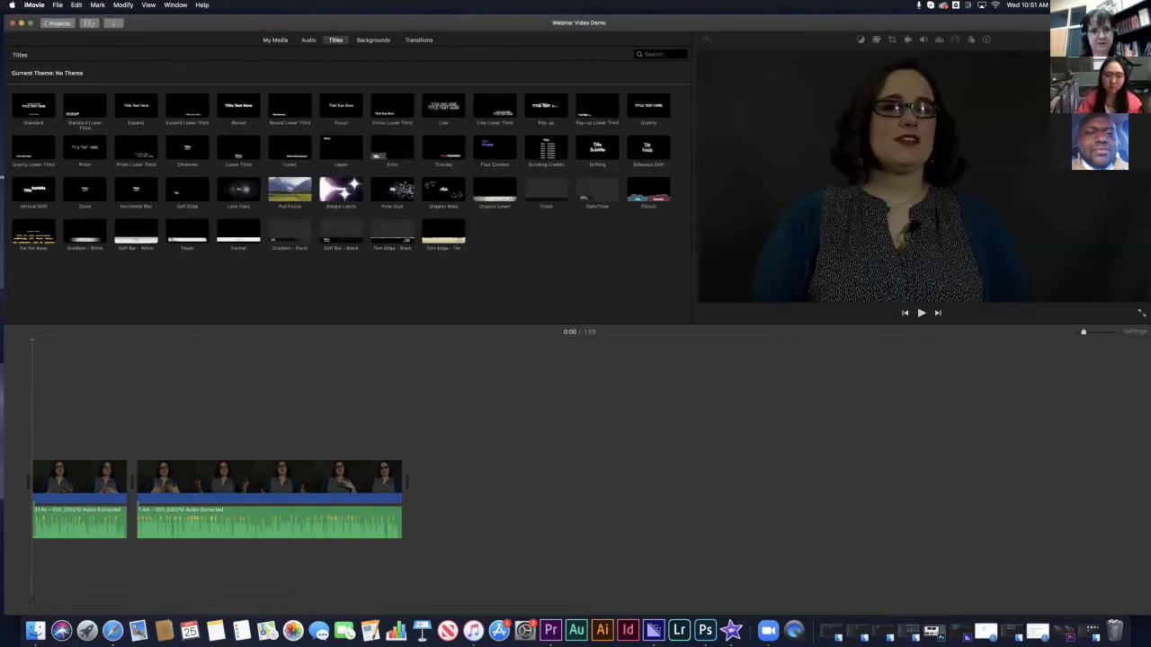
- Drop the Line title at the timeline's start, making the movie 2:03, then show Backgrounds
{"action": "left_click_drag", "start_coordinate": [443, 106], "coordinate": [26, 478]}
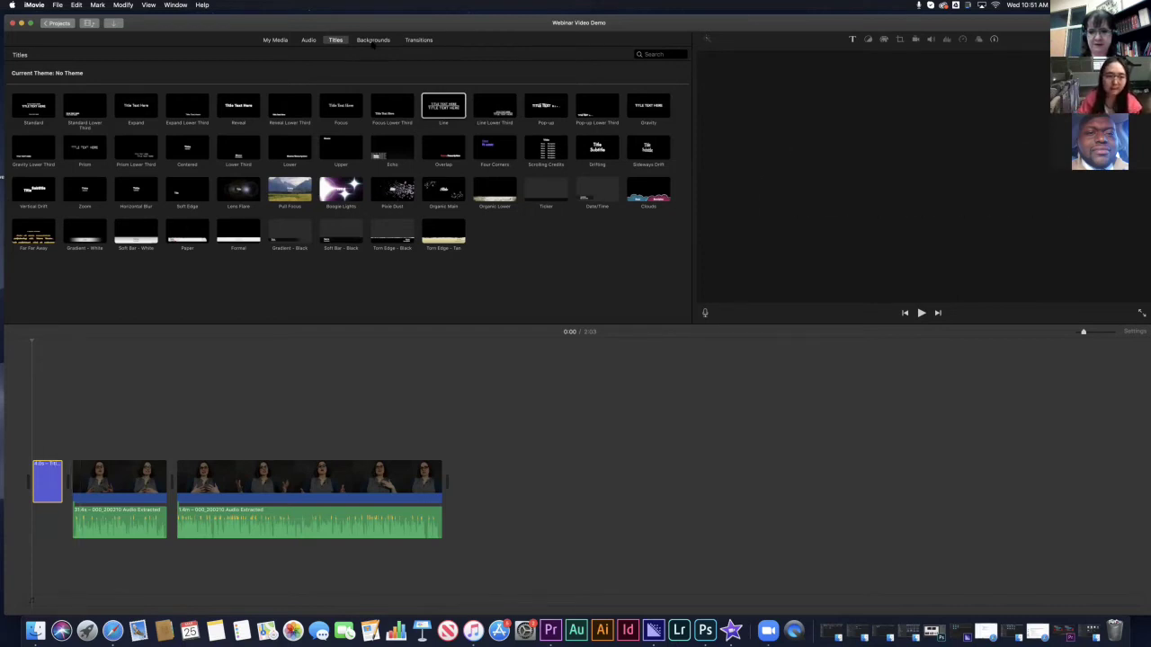
{"action": "left_click", "coordinate": [373, 41]}
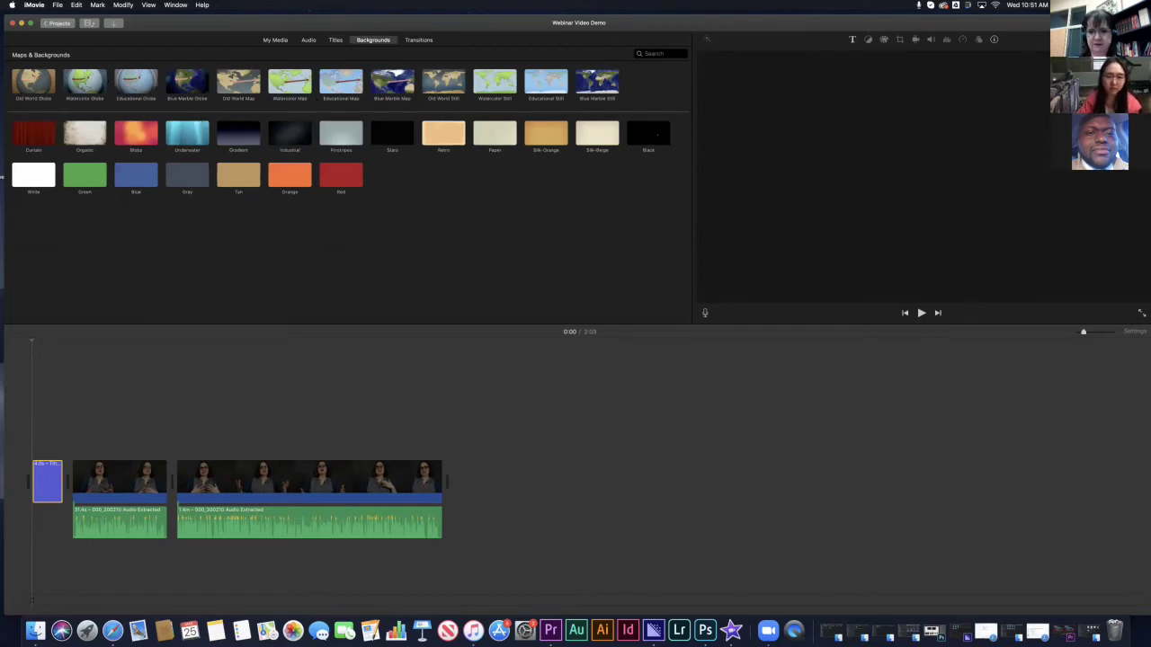
- Add a Black background at the movie's start with the Line title connected above it
{"action": "left_click_drag", "start_coordinate": [655, 133], "coordinate": [56, 484]}
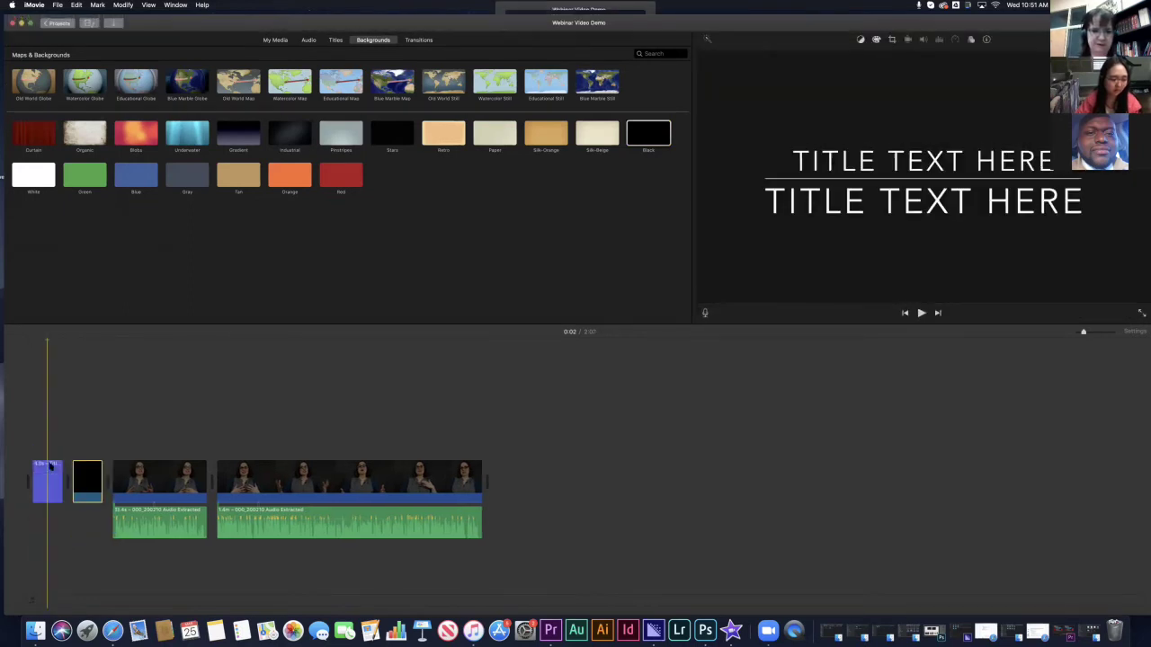
{"action": "left_click_drag", "start_coordinate": [74, 410], "coordinate": [58, 453]}
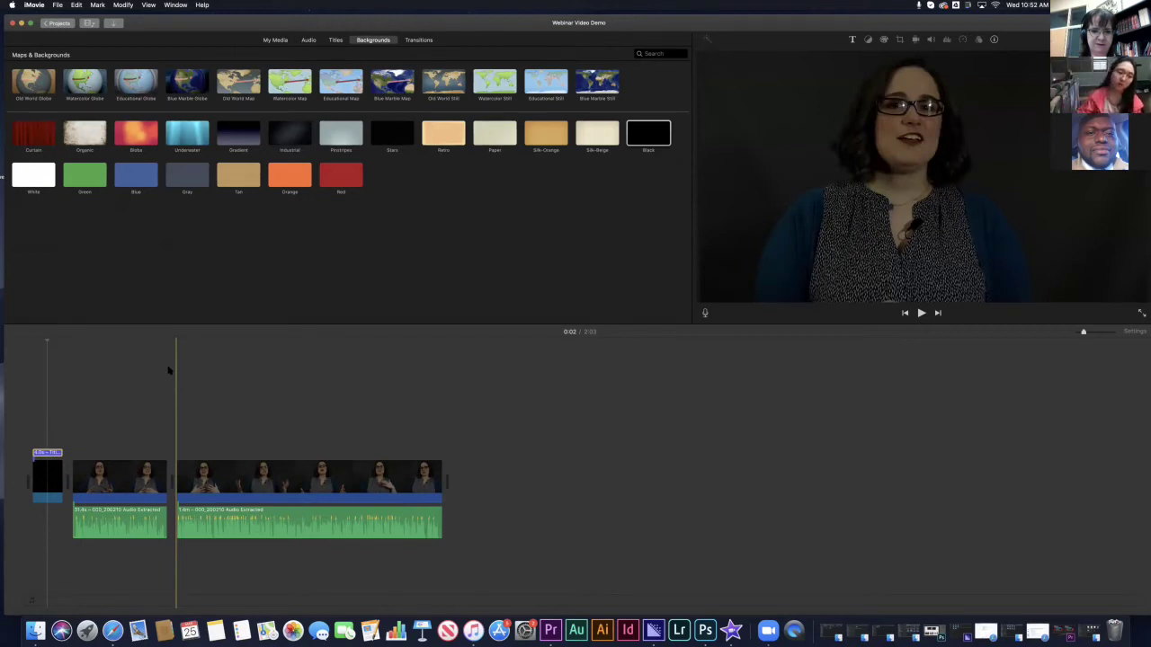
{"action": "left_click", "coordinate": [47, 454]}
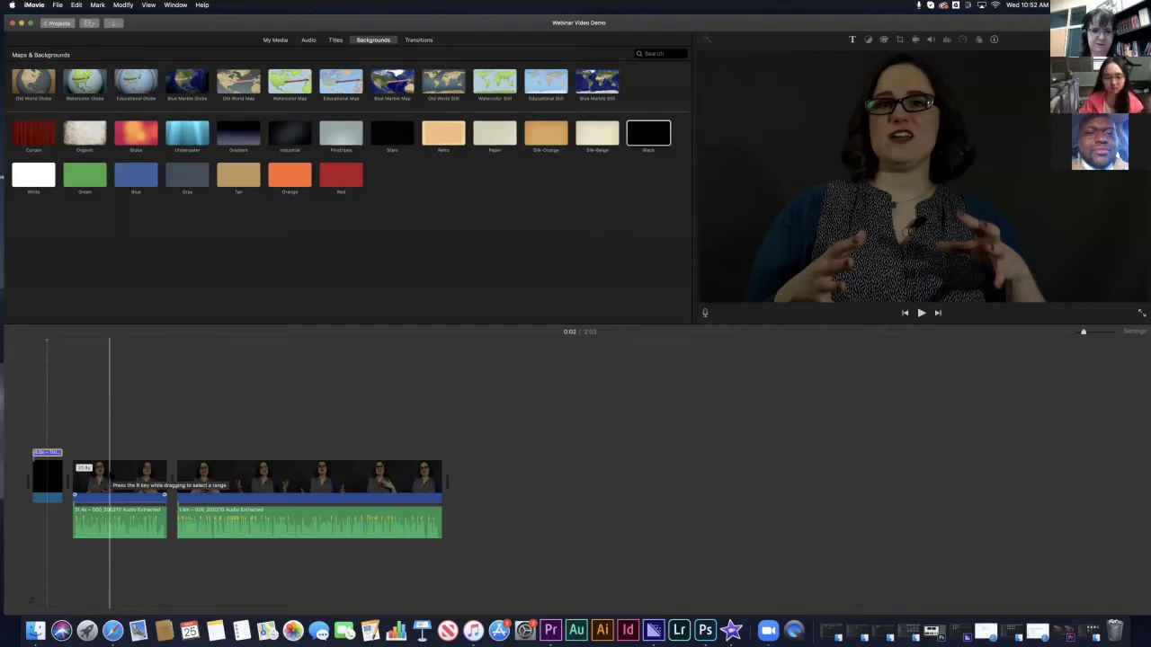
{"action": "left_click", "coordinate": [45, 454]}
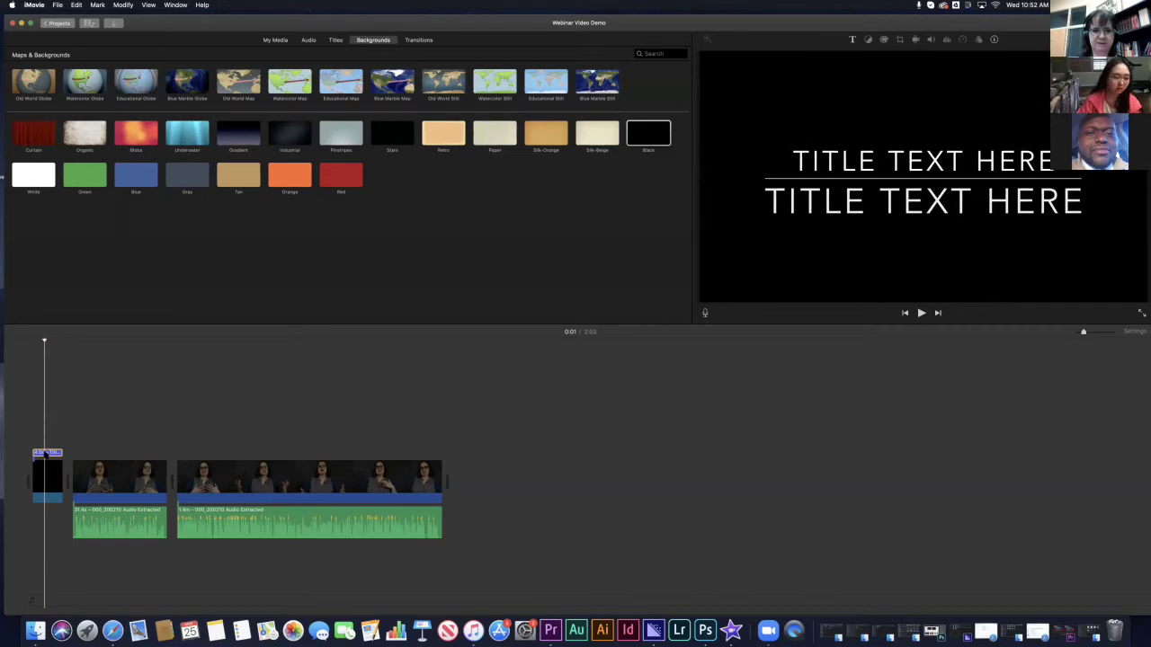
- Make the title read ARKANSAS CONFERENCE at size 150 above AUDIT TESTIMONIAL
{"action": "double_click", "coordinate": [45, 454]}
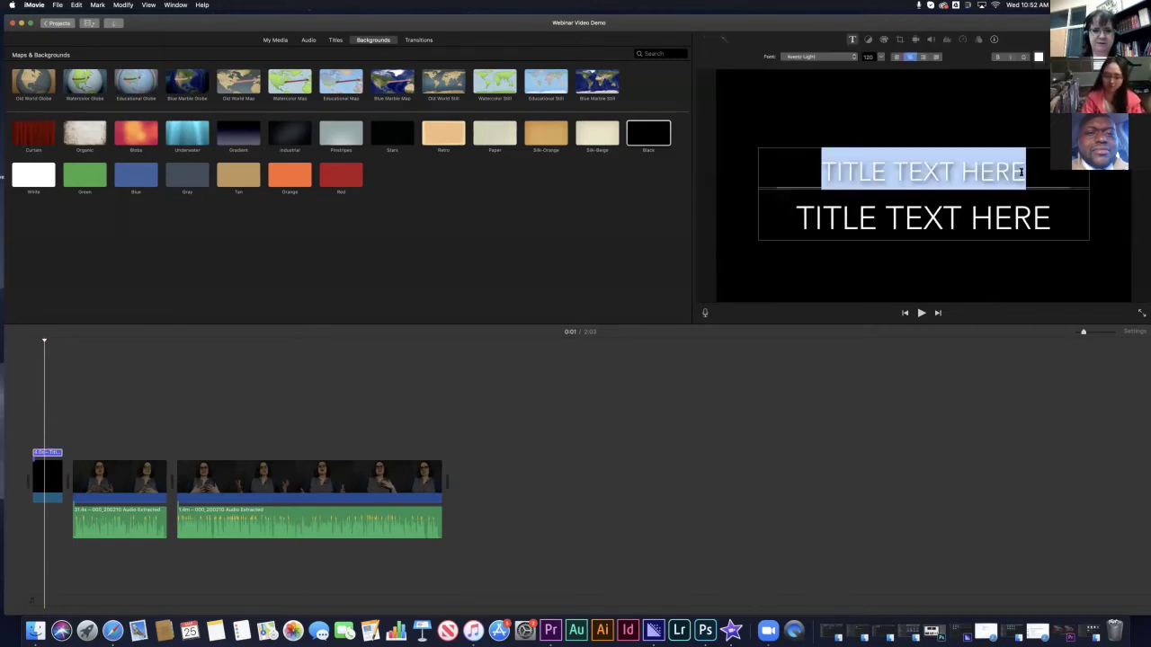
{"action": "type", "text": "ARKNAS"}
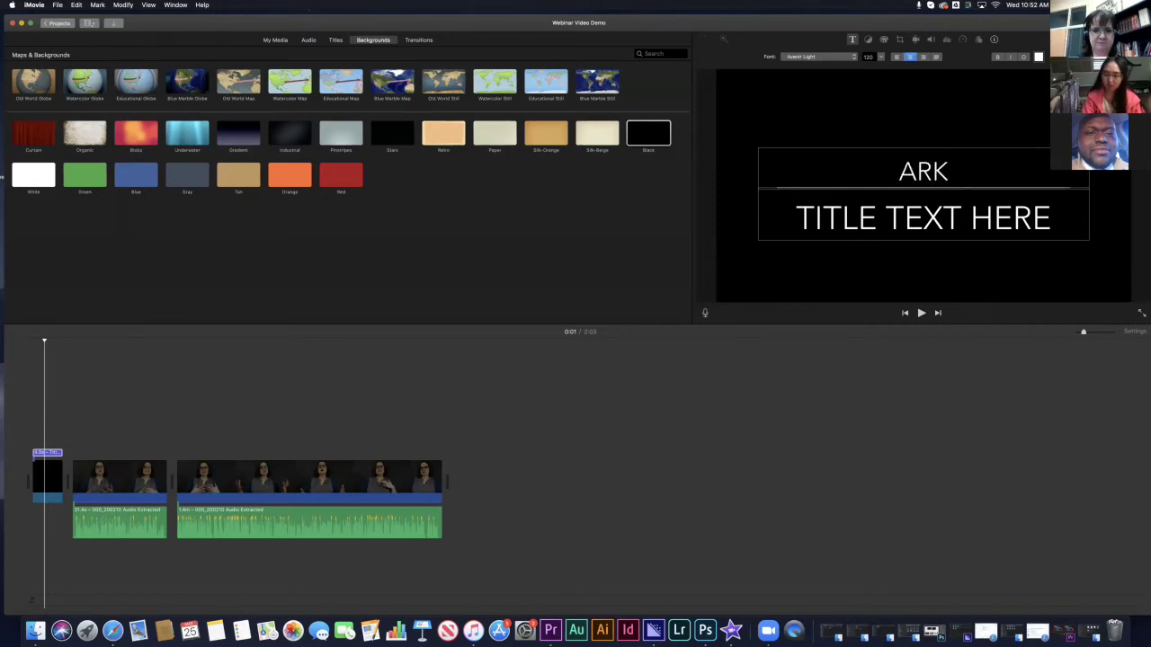
{"action": "key", "text": "BackSpace"}
{"action": "key", "text": "BackSpace"}
{"action": "key", "text": "BackSpace"}
{"action": "type", "text": "ANSAS CONFERENCE"}
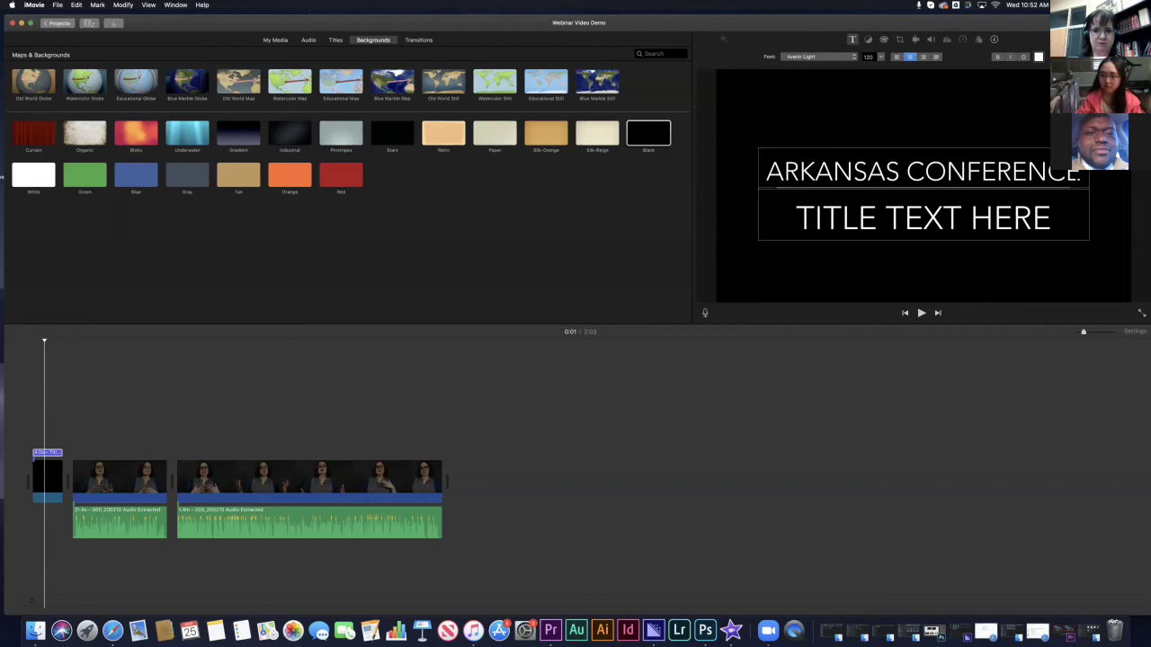
{"action": "key", "text": "super+plus"}
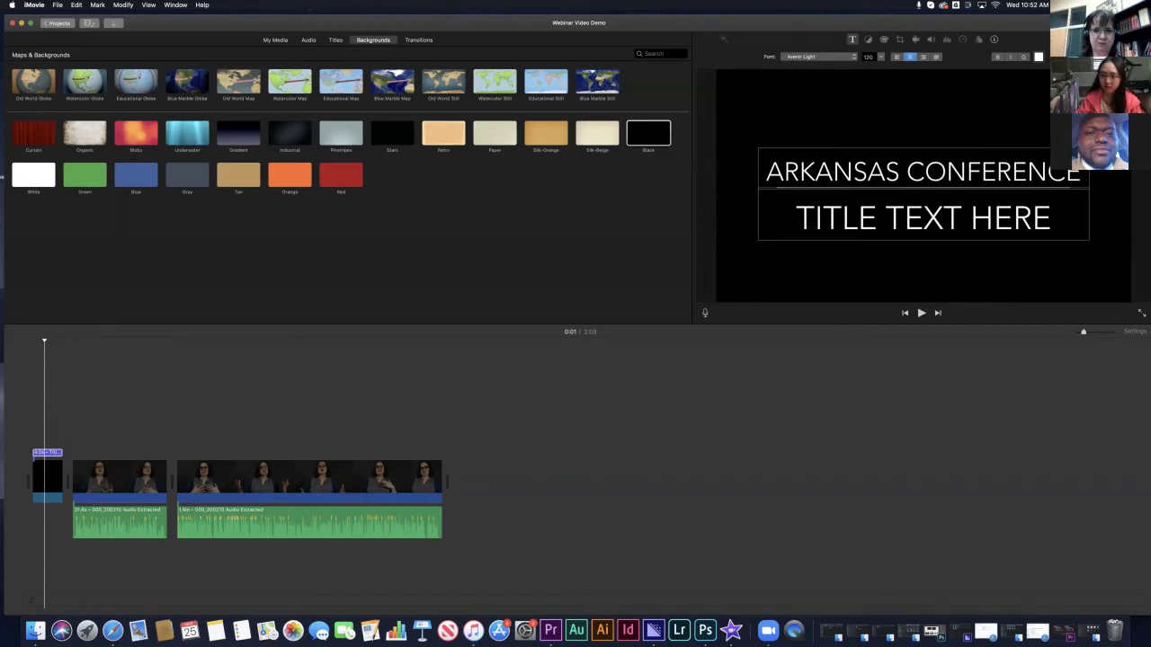
{"action": "key", "text": "shift+Left"}
{"action": "key", "text": "shift+Left"}
{"action": "key", "text": "shift+Left"}
{"action": "key", "text": "shift+Left"}
{"action": "key", "text": "shift+Left"}
{"action": "key", "text": "shift+Left"}
{"action": "key", "text": "shift+Left"}
{"action": "key", "text": "shift+Left"}
{"action": "key", "text": "shift+Left"}
{"action": "key", "text": "shift+Left"}
{"action": "key", "text": "shift+Left"}
{"action": "key", "text": "shift+Left"}
{"action": "key", "text": "shift+Left"}
{"action": "key", "text": "shift+Left"}
{"action": "key", "text": "shift+Left"}
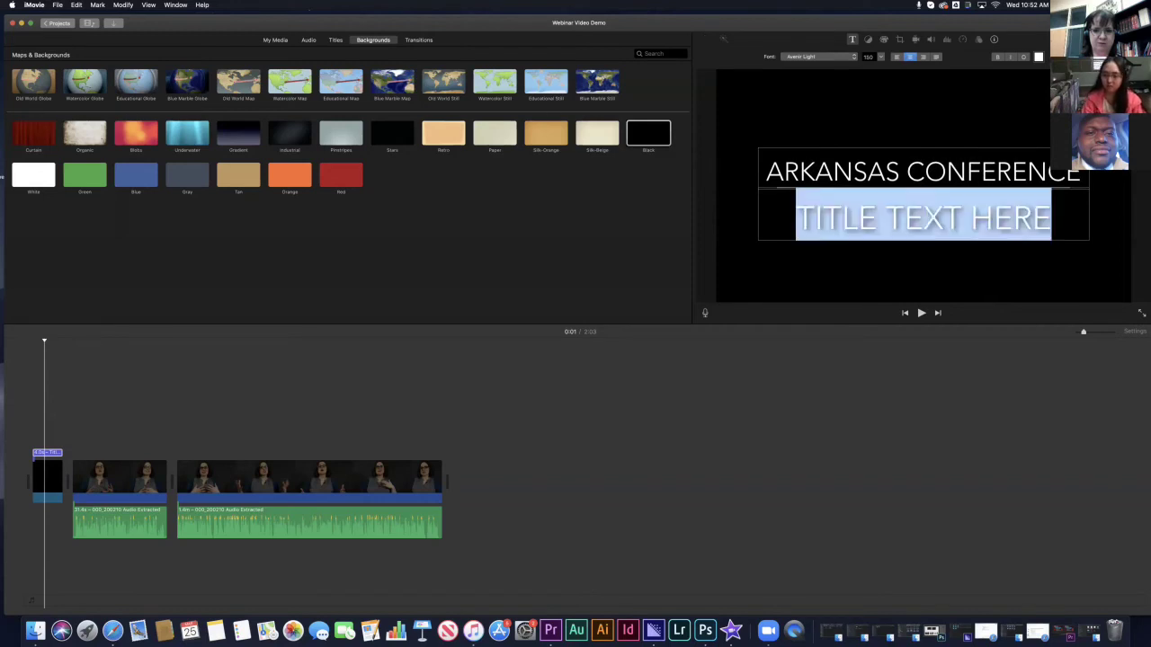
{"action": "key", "text": "BackSpace"}
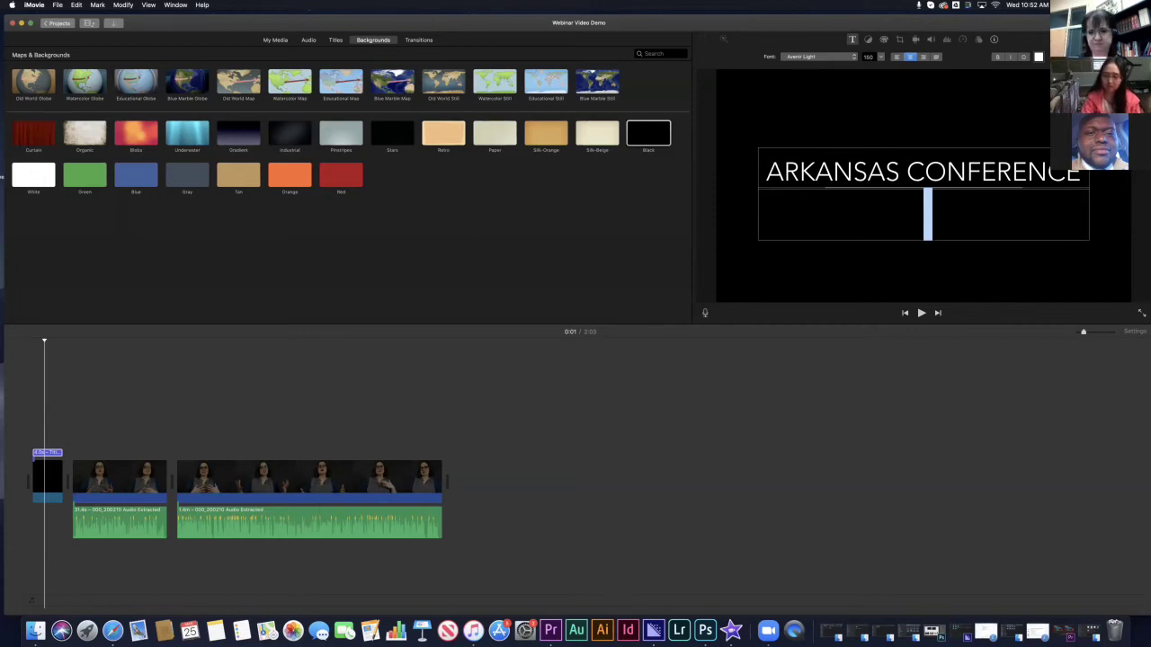
{"action": "type", "text": "AUDIT TESTI"}
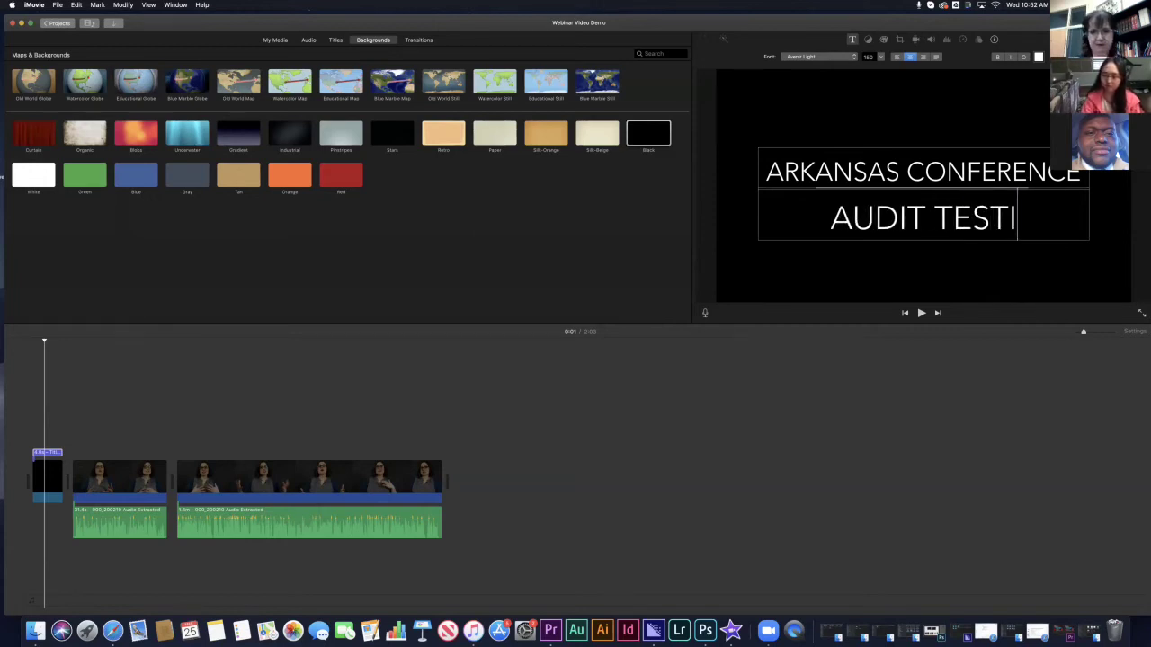
{"action": "type", "text": "MONIAL"}
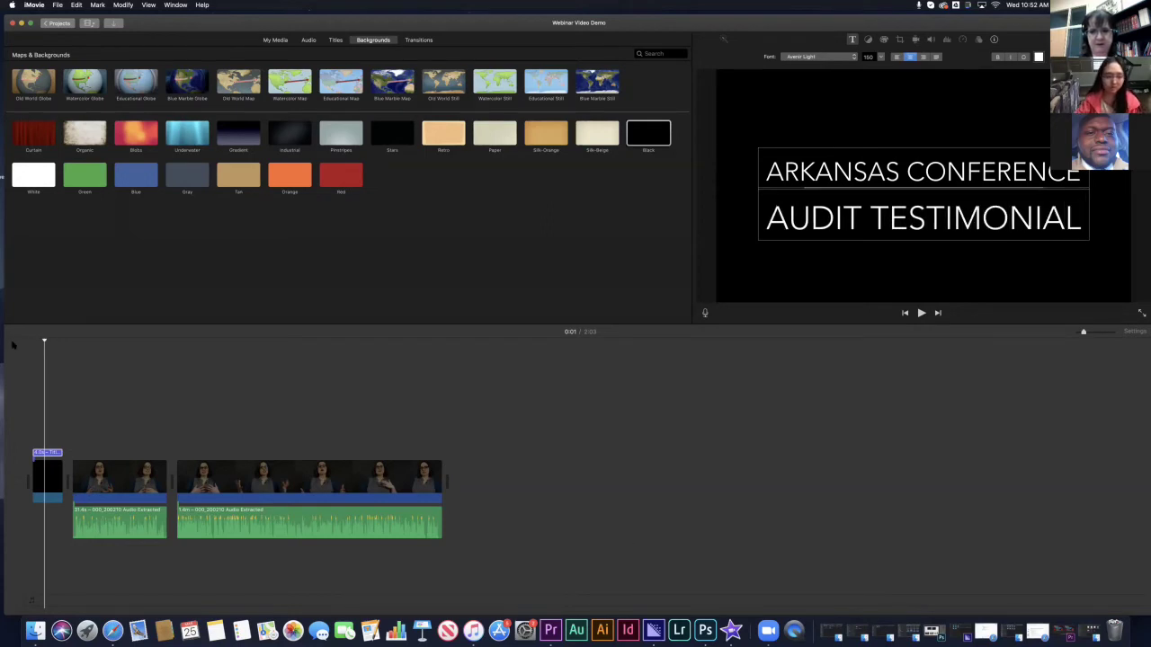
- Play the opening title from its start to preview it, then return to the title templates
{"action": "left_click", "coordinate": [11, 345]}
{"action": "key", "text": "space"}
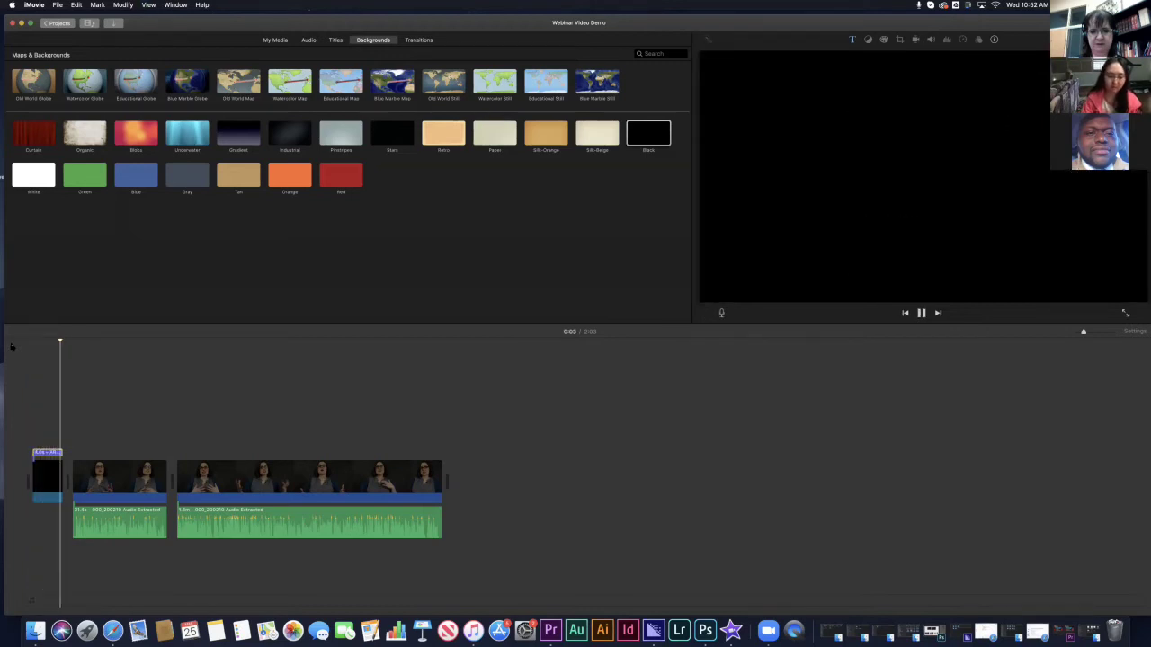
{"action": "key", "text": "space"}
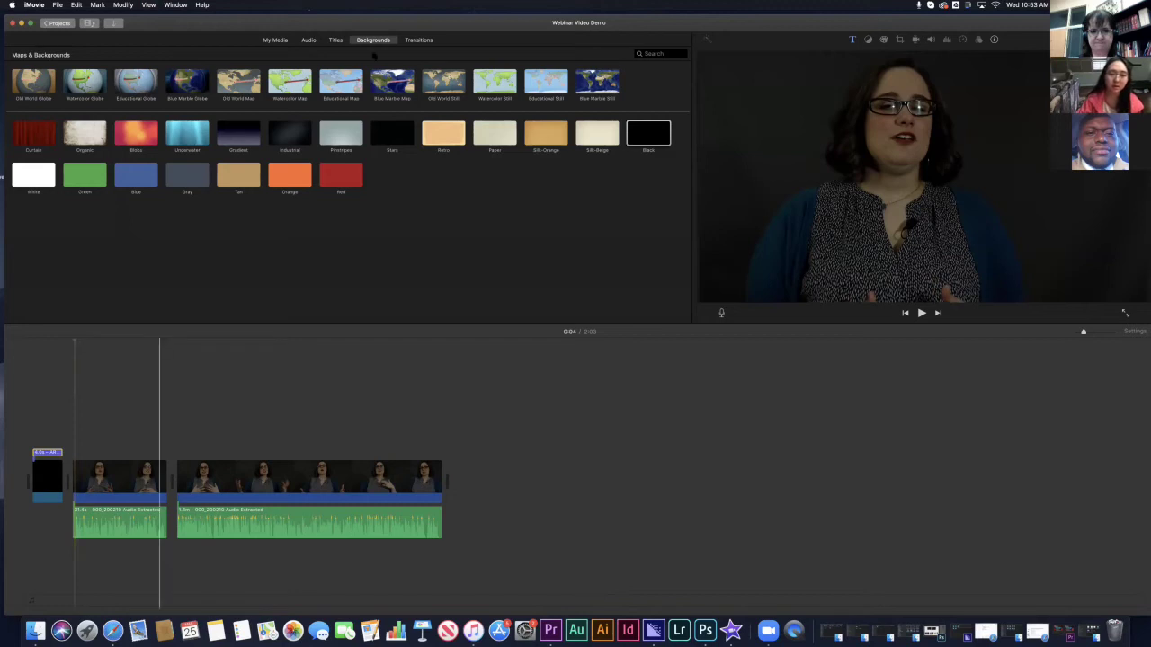
{"action": "left_click", "coordinate": [336, 40]}
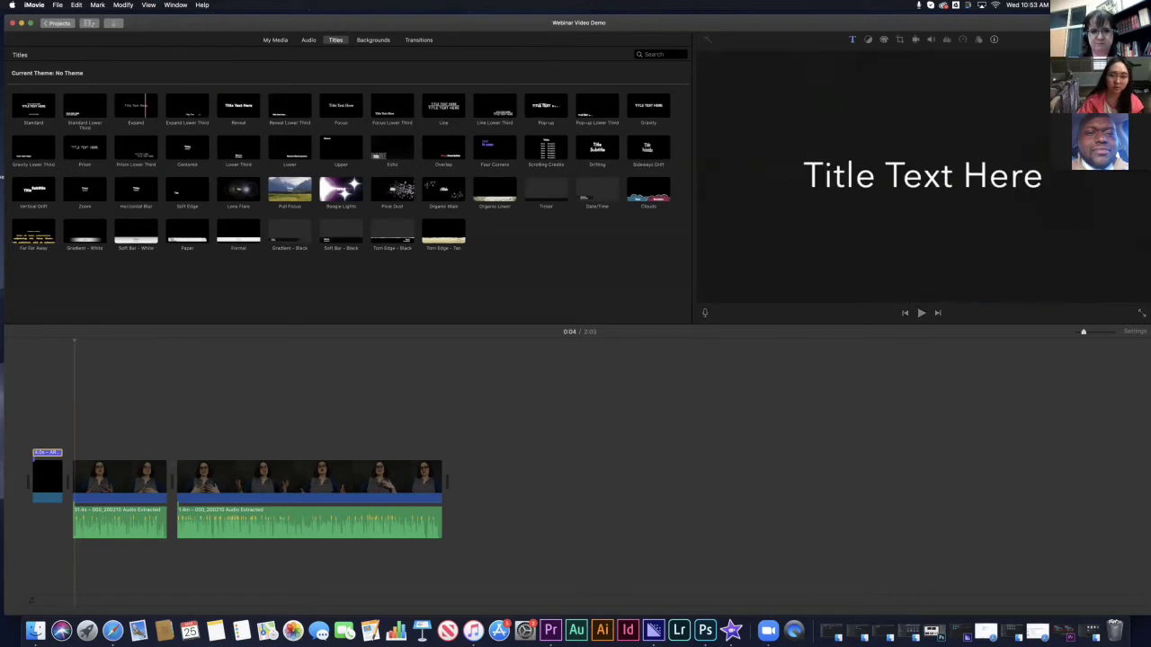
- Drop a Standard Lower Third onto the first speaker clip and enter the speaker's name as its top line
{"action": "left_click", "coordinate": [85, 106]}
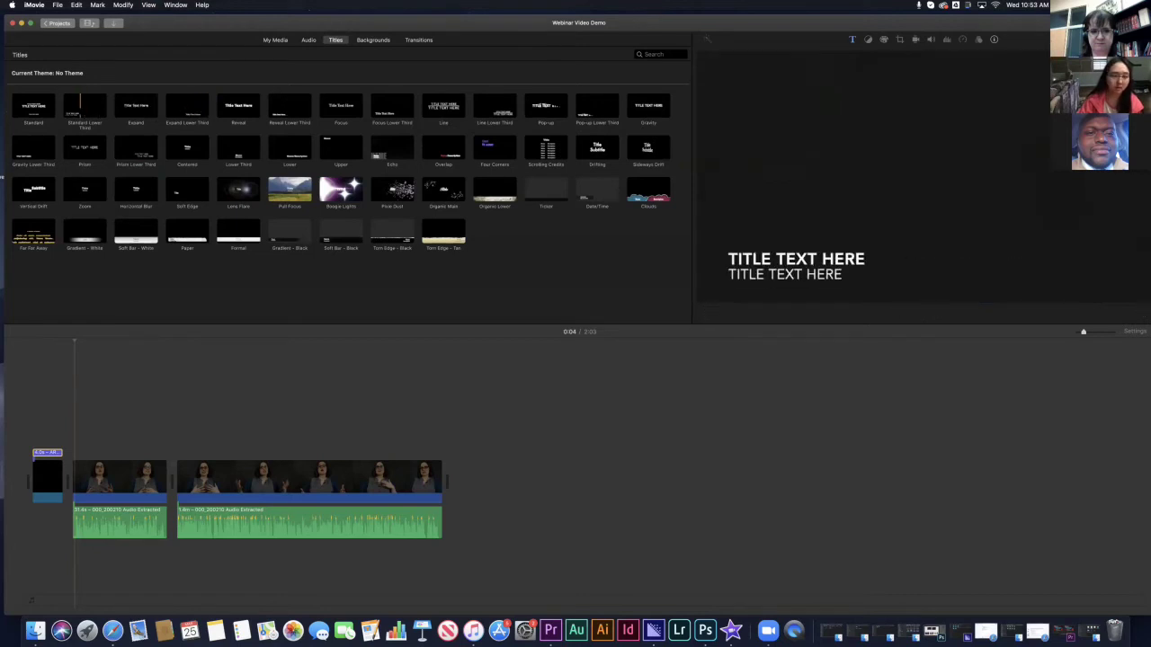
{"action": "left_click_drag", "start_coordinate": [84, 106], "coordinate": [79, 449]}
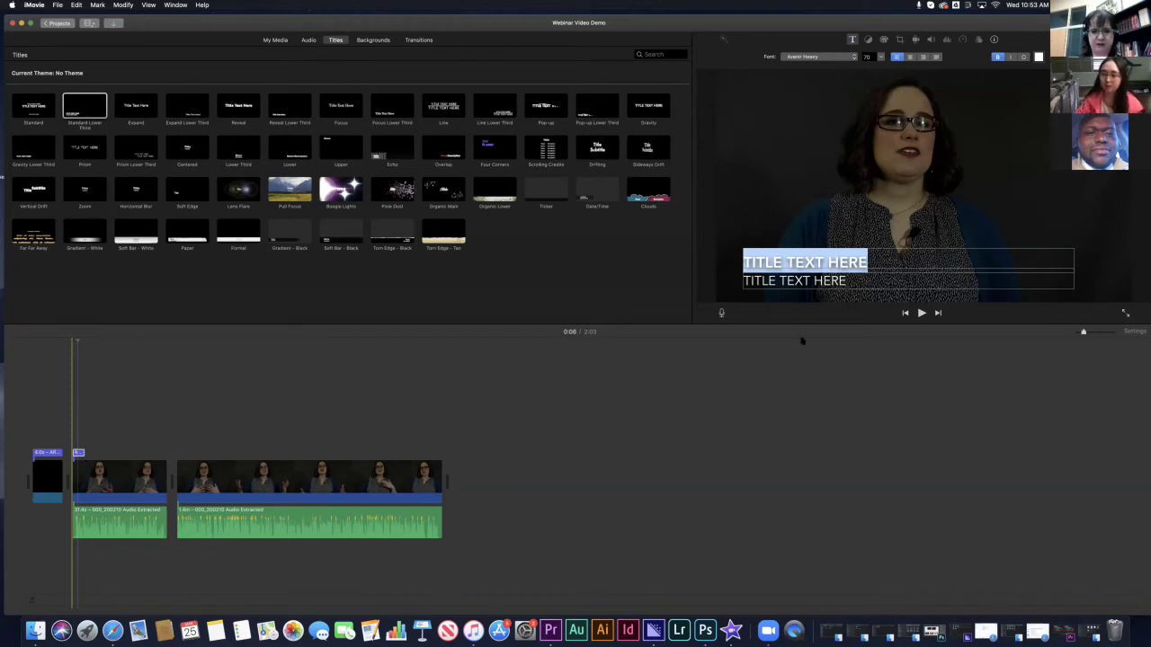
{"action": "left_click", "coordinate": [761, 261]}
{"action": "triple_click", "coordinate": [761, 262]}
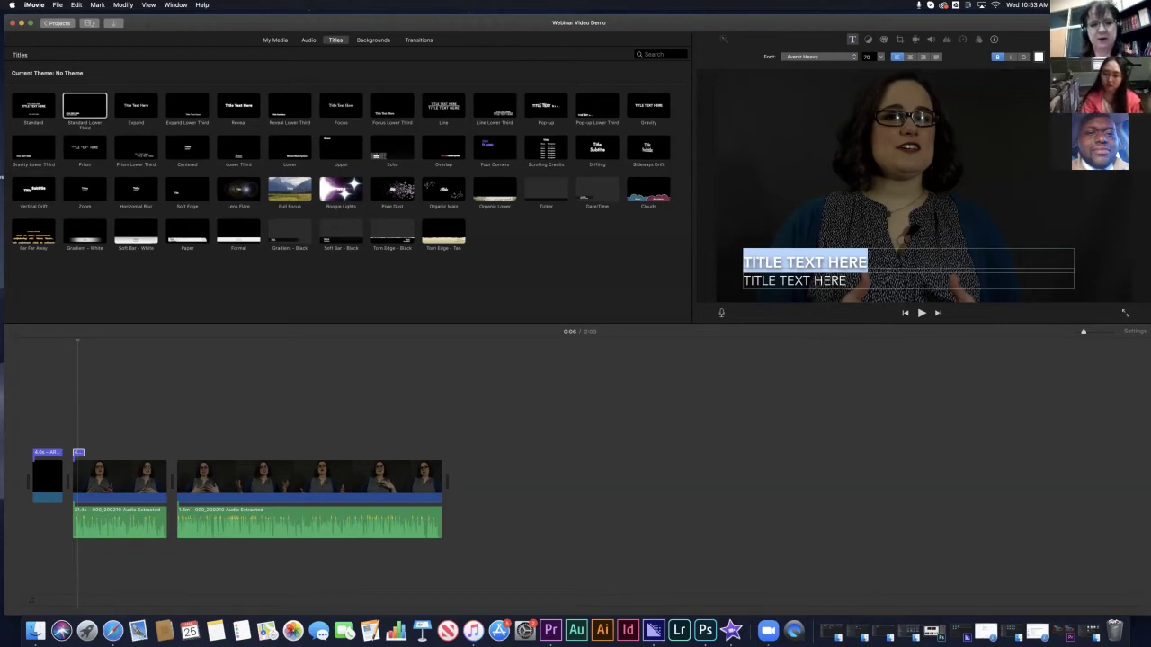
{"action": "key", "text": "BackSpace"}
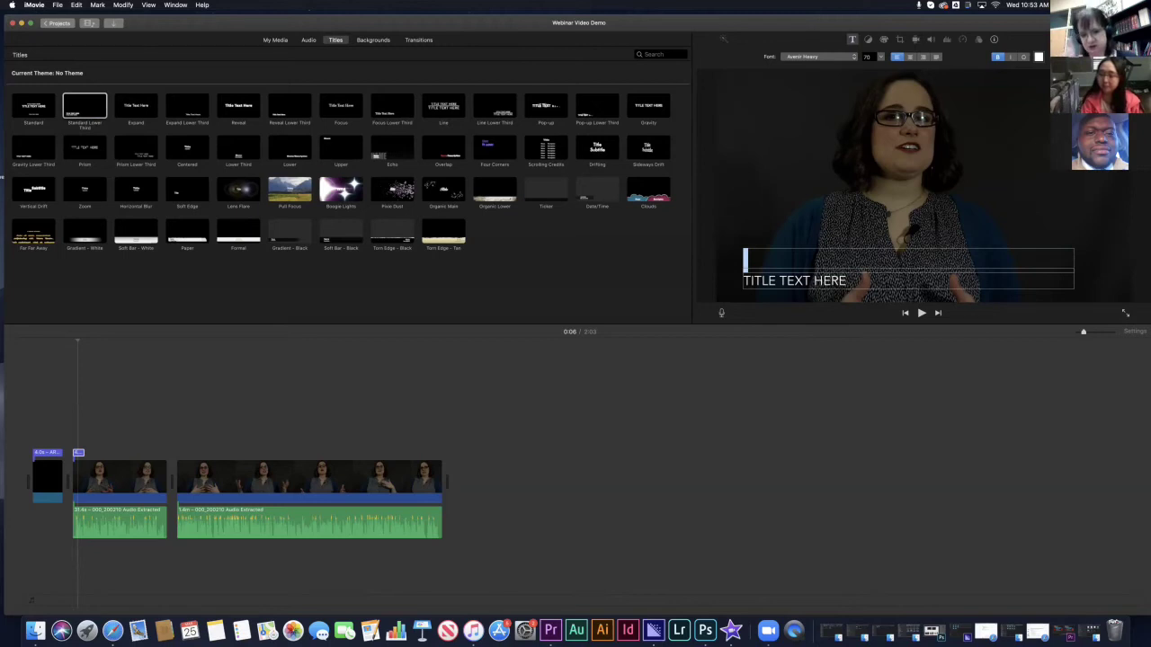
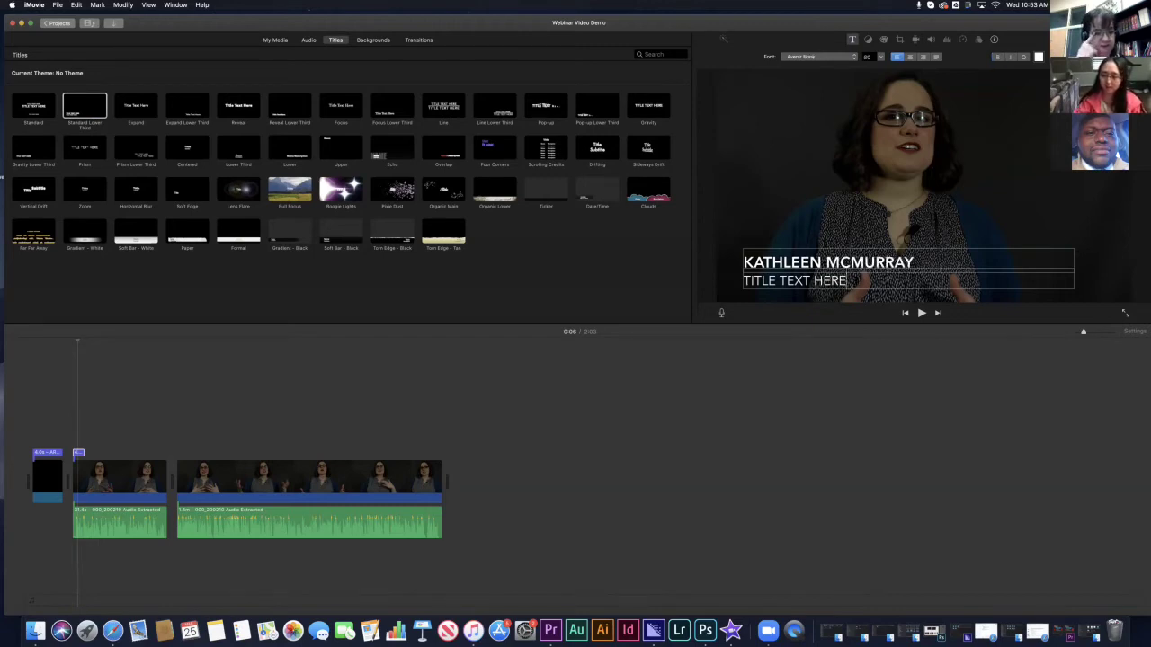
- Set the lower third's second line to CORNERSTONE UMC
{"action": "key", "text": "Tab"}
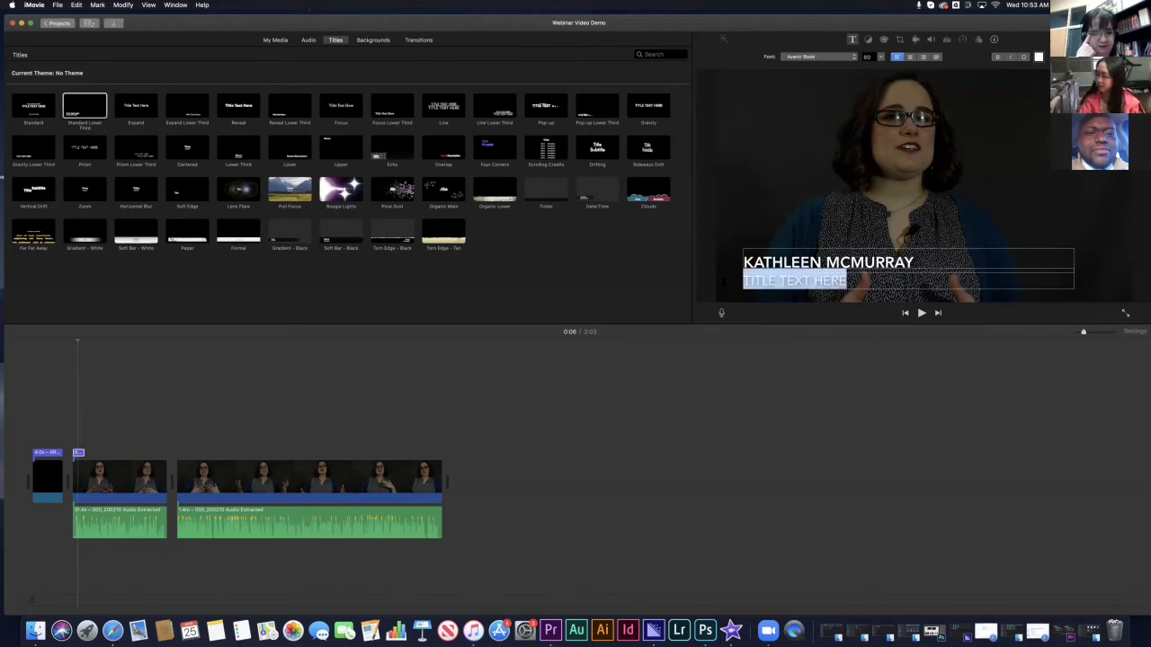
{"action": "key", "text": "BackSpace"}
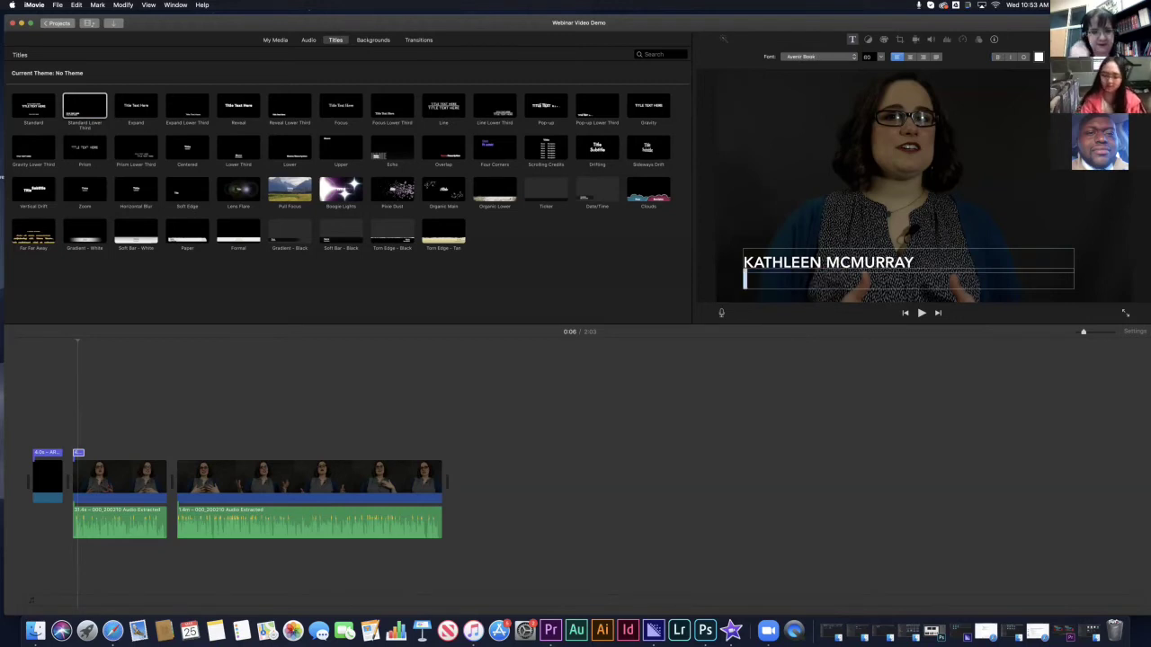
{"action": "type", "text": "CORNER"}
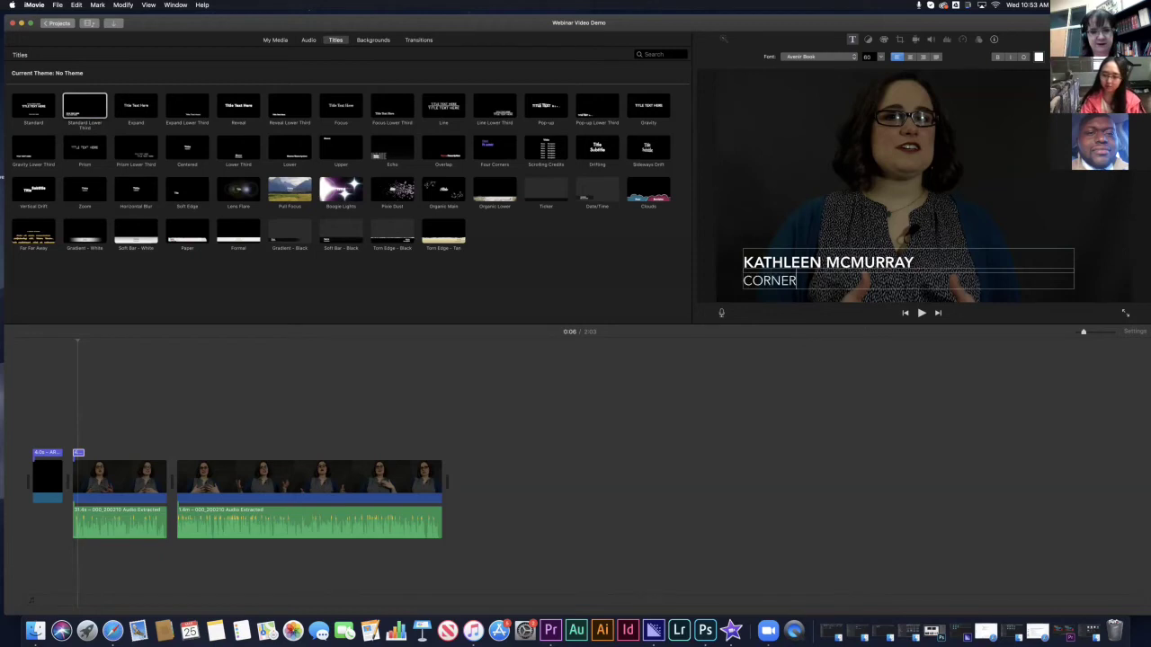
{"action": "type", "text": "STONE UMC"}
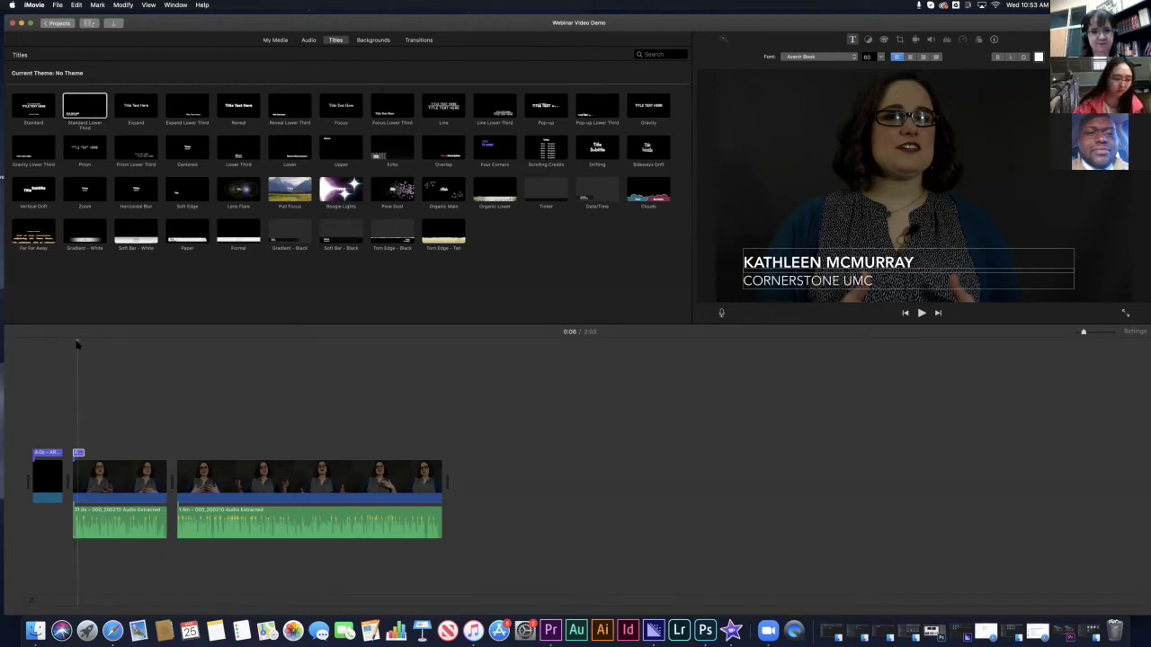
{"action": "left_click", "coordinate": [87, 453]}
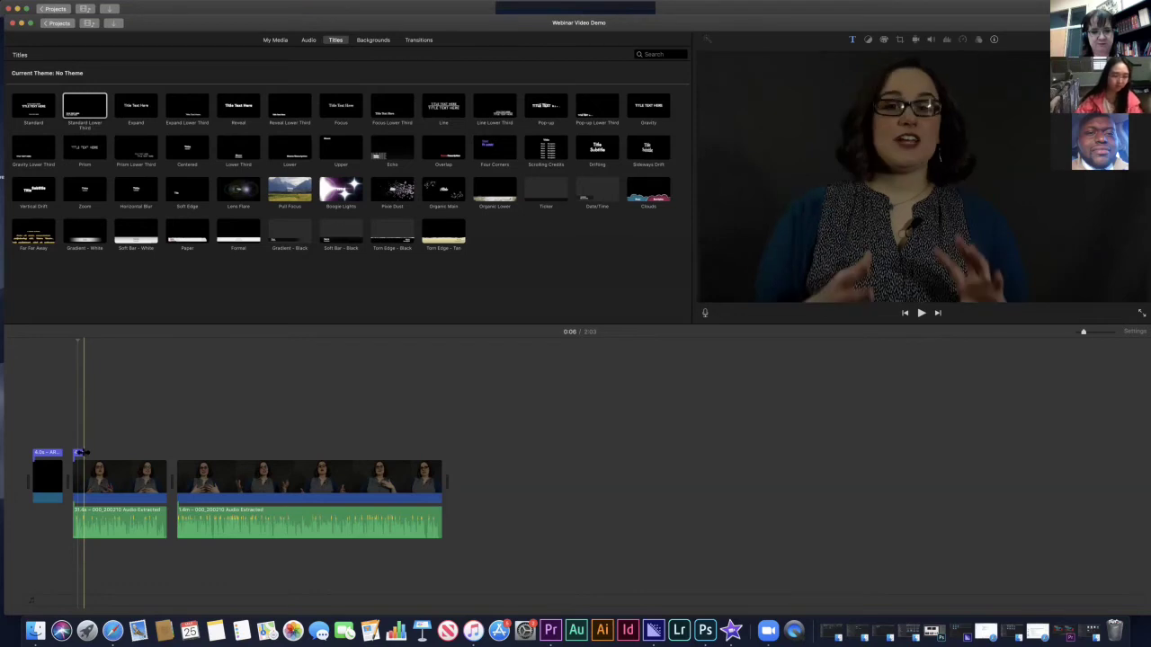
- Extend the lower-third clip slightly and play the movie from the start to review both titles
{"action": "left_click_drag", "start_coordinate": [80, 452], "coordinate": [85, 452]}
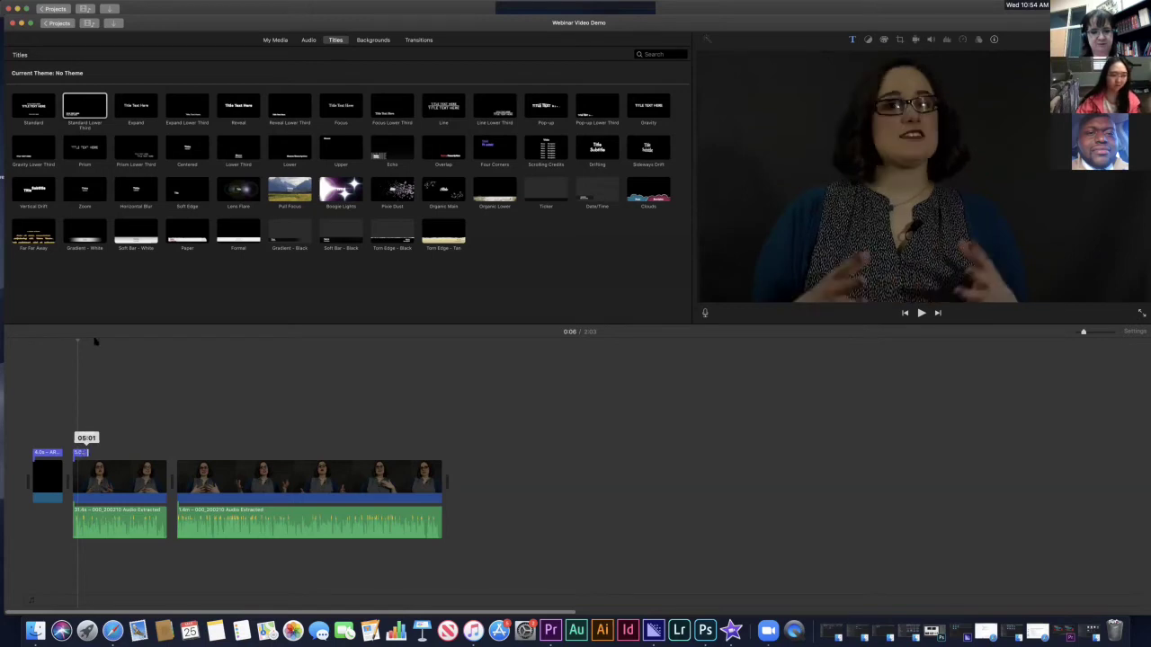
{"action": "left_click", "coordinate": [72, 342]}
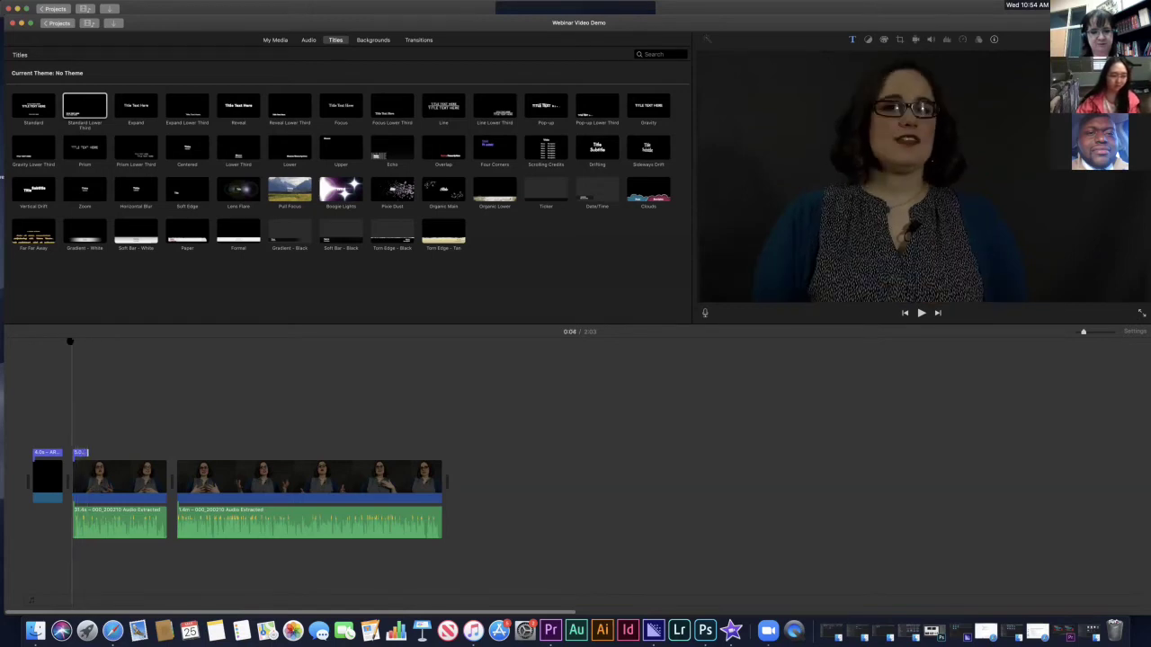
{"action": "key", "text": "Home"}
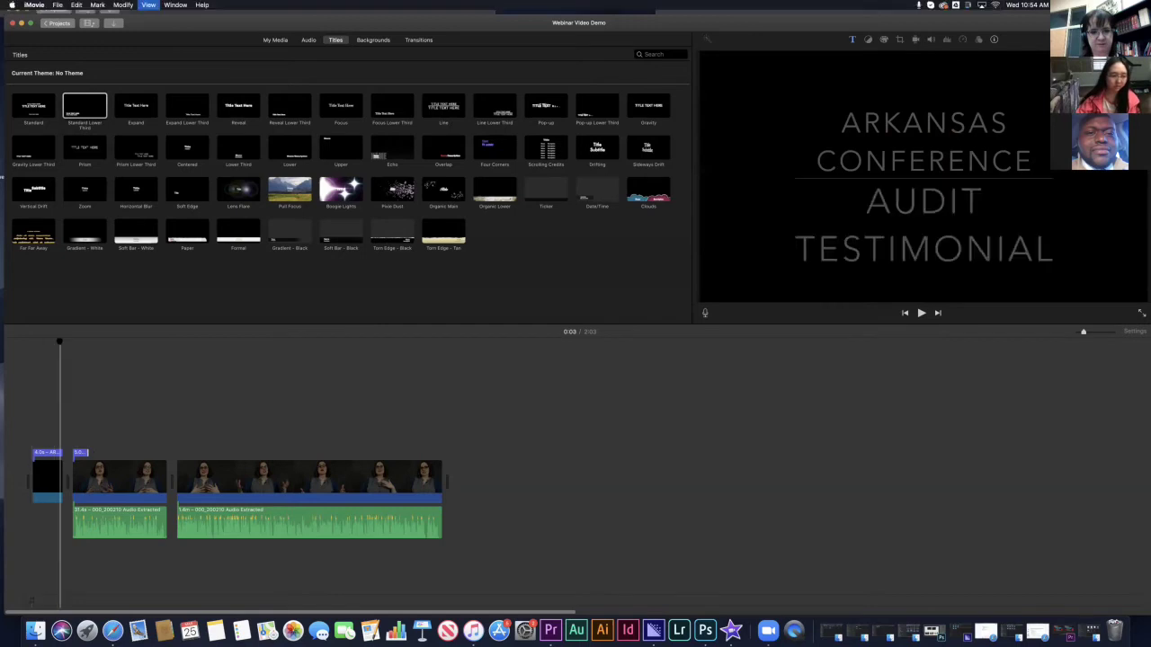
{"action": "key", "text": "space"}
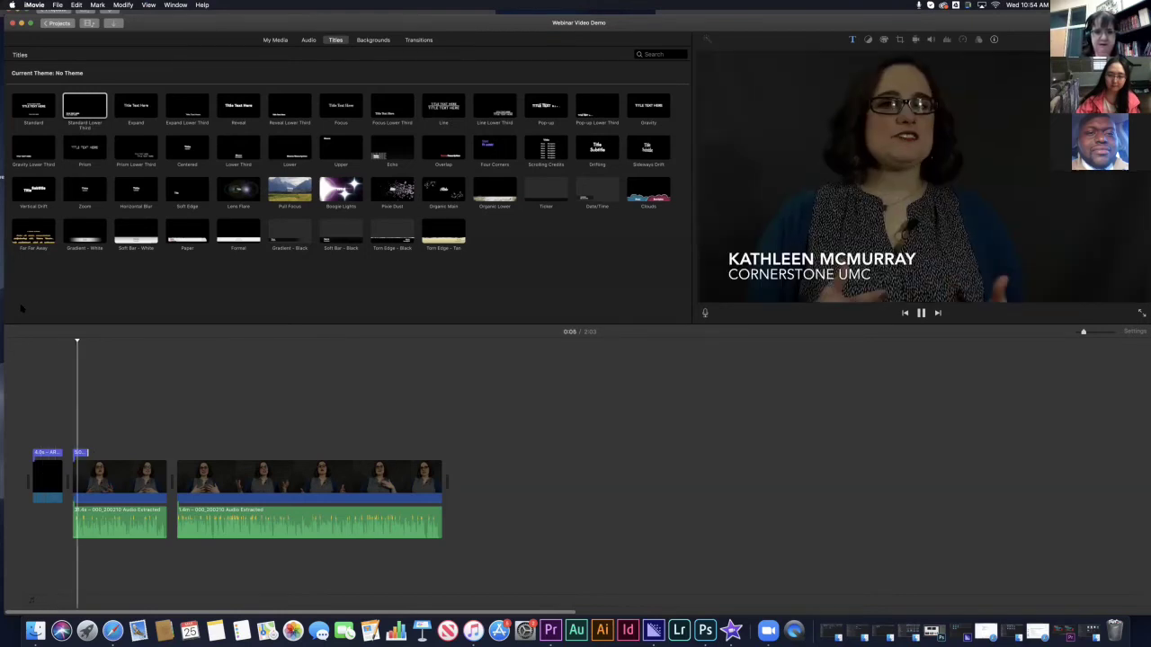
{"action": "key", "text": "space"}
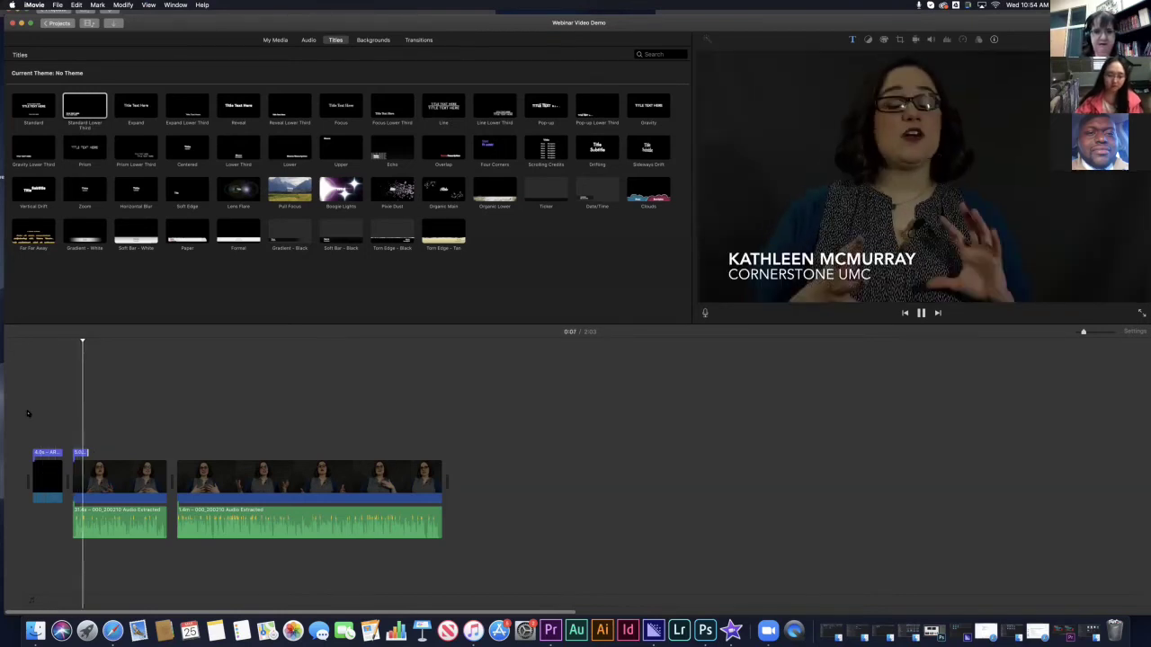
- Zoom into the timeline, trim the first speaker clip's start slightly and split it at the playhead
{"action": "left_click", "coordinate": [1088, 334]}
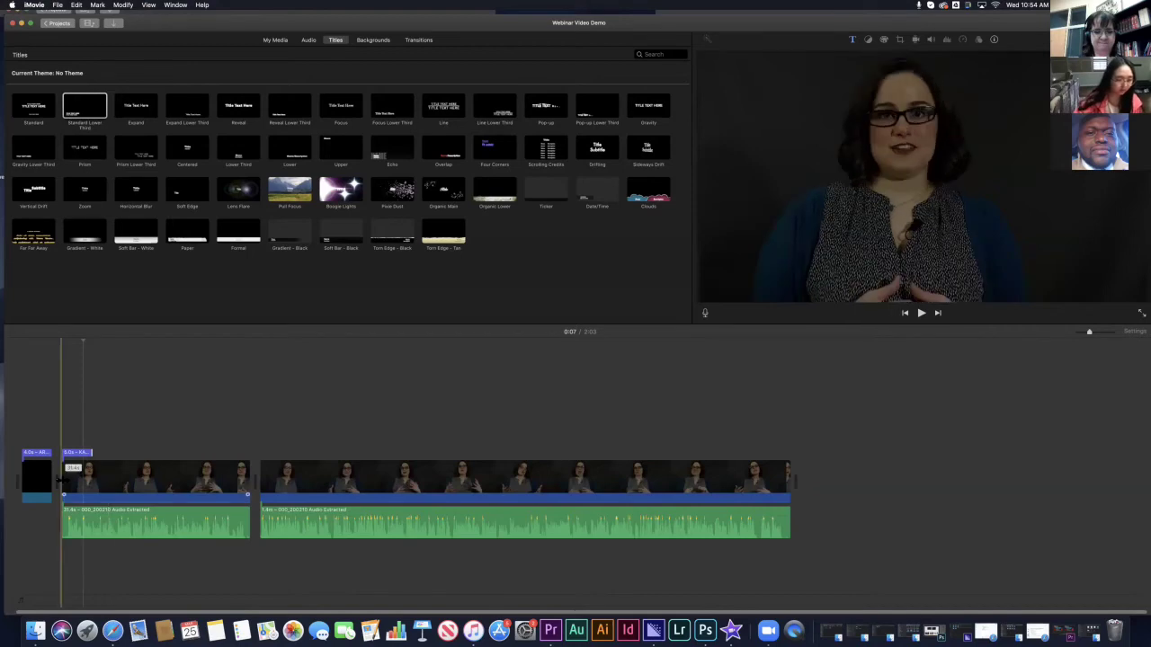
{"action": "left_click", "coordinate": [61, 480]}
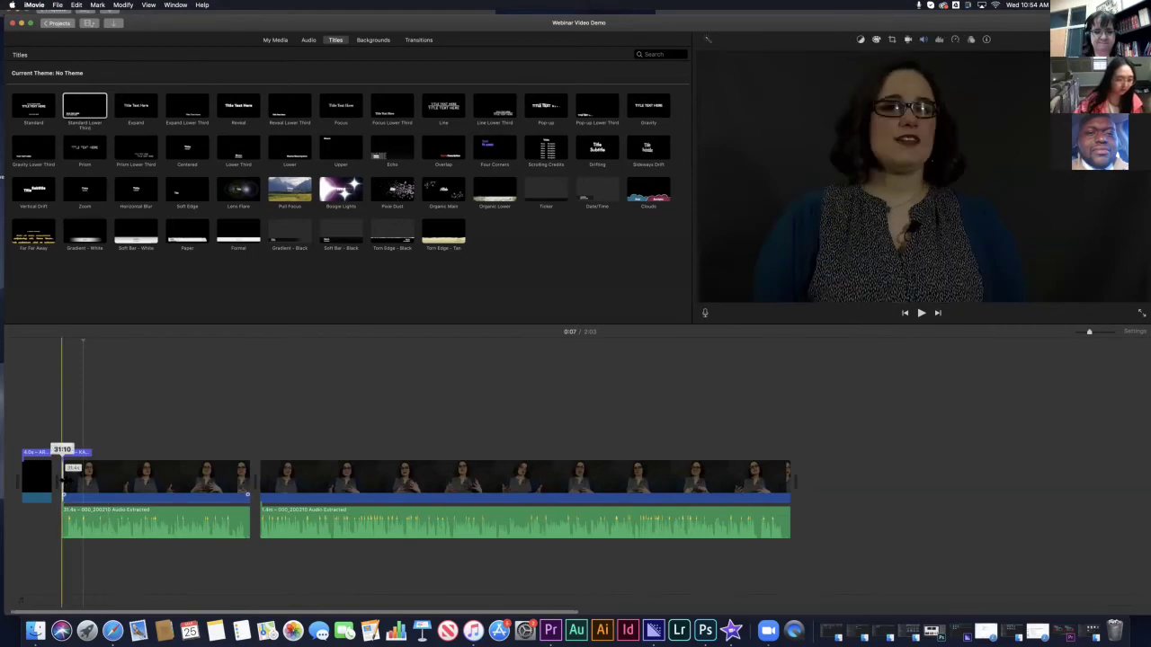
{"action": "left_click_drag", "start_coordinate": [61, 480], "coordinate": [69, 492]}
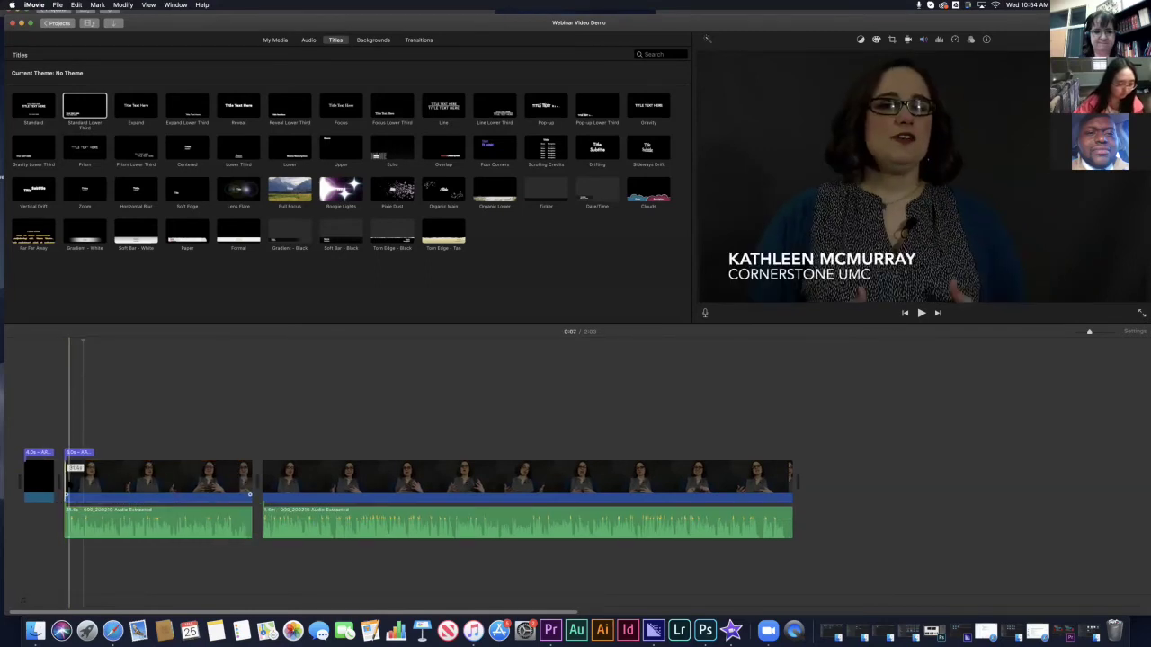
{"action": "left_click", "coordinate": [70, 476]}
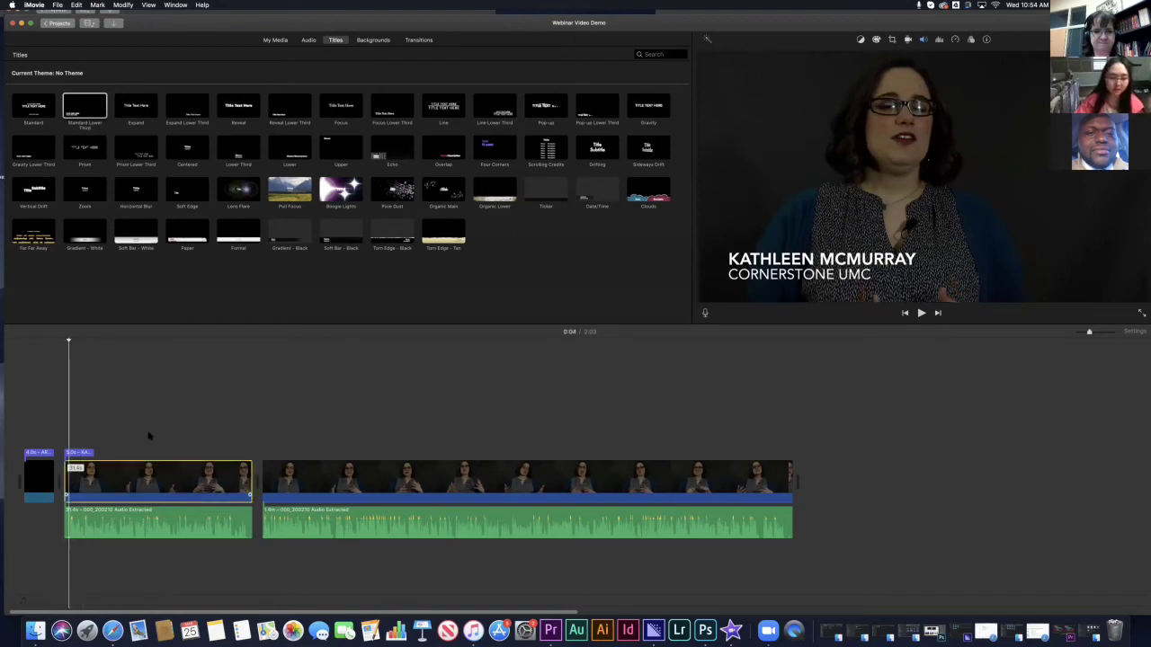
{"action": "left_click", "coordinate": [187, 535]}
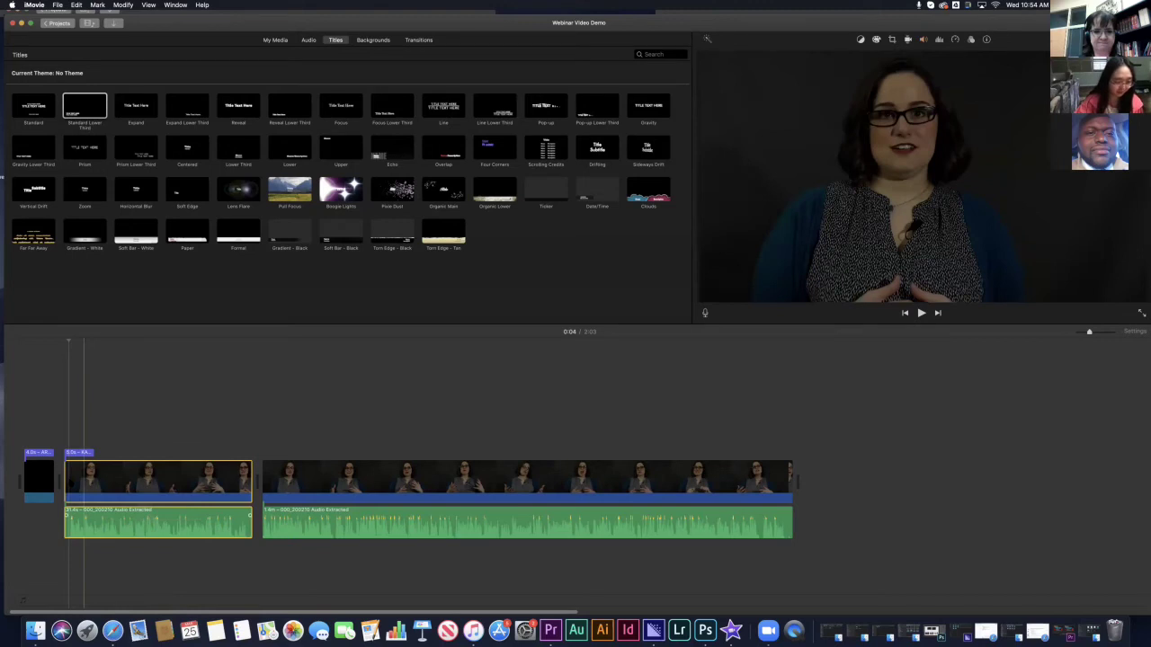
{"action": "right_click", "coordinate": [72, 476]}
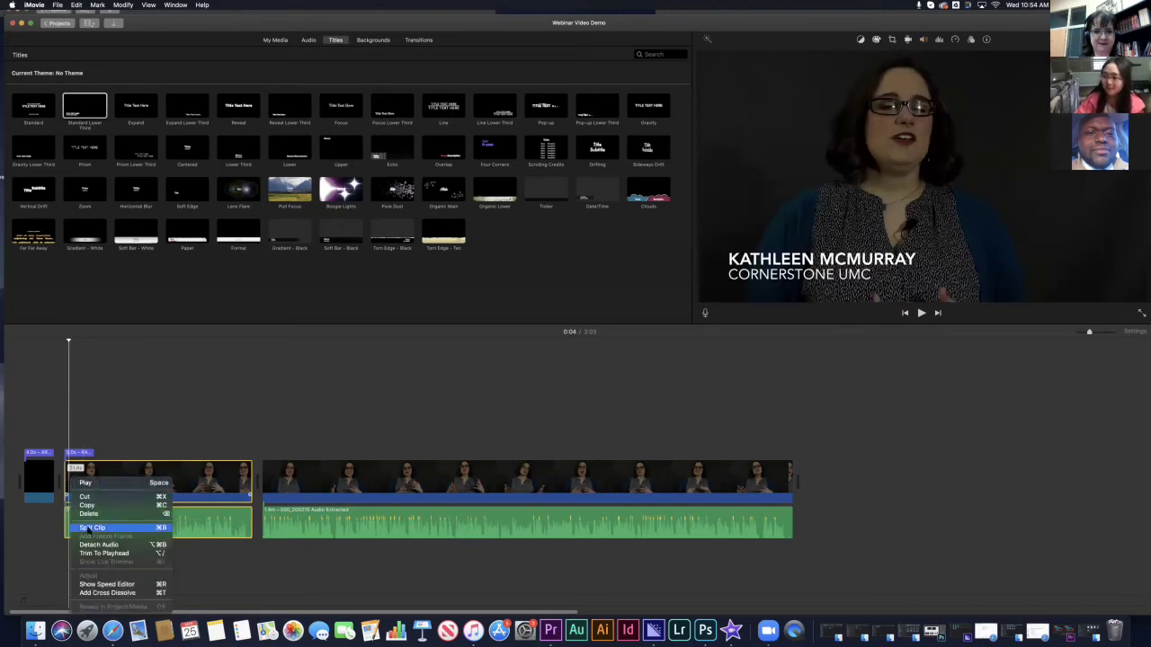
{"action": "left_click", "coordinate": [91, 528]}
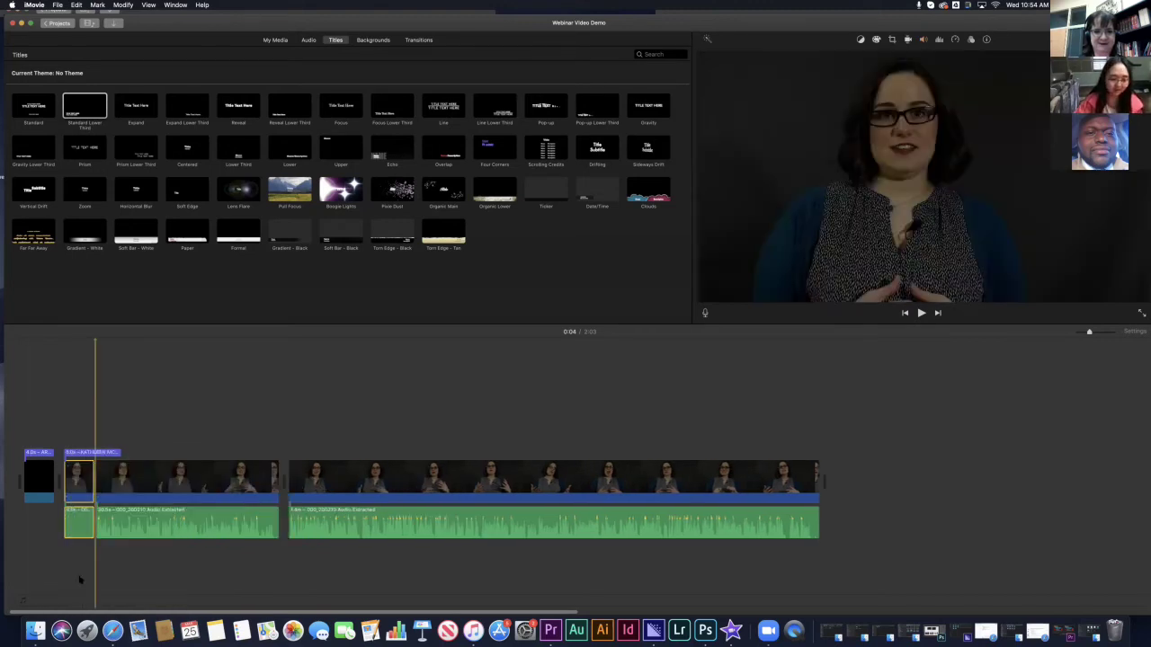
- Cut the short titled piece, paste it at the playhead, shift the name title, and delete the leftover clip
{"action": "left_click", "coordinate": [76, 492]}
{"action": "right_click", "coordinate": [76, 477]}
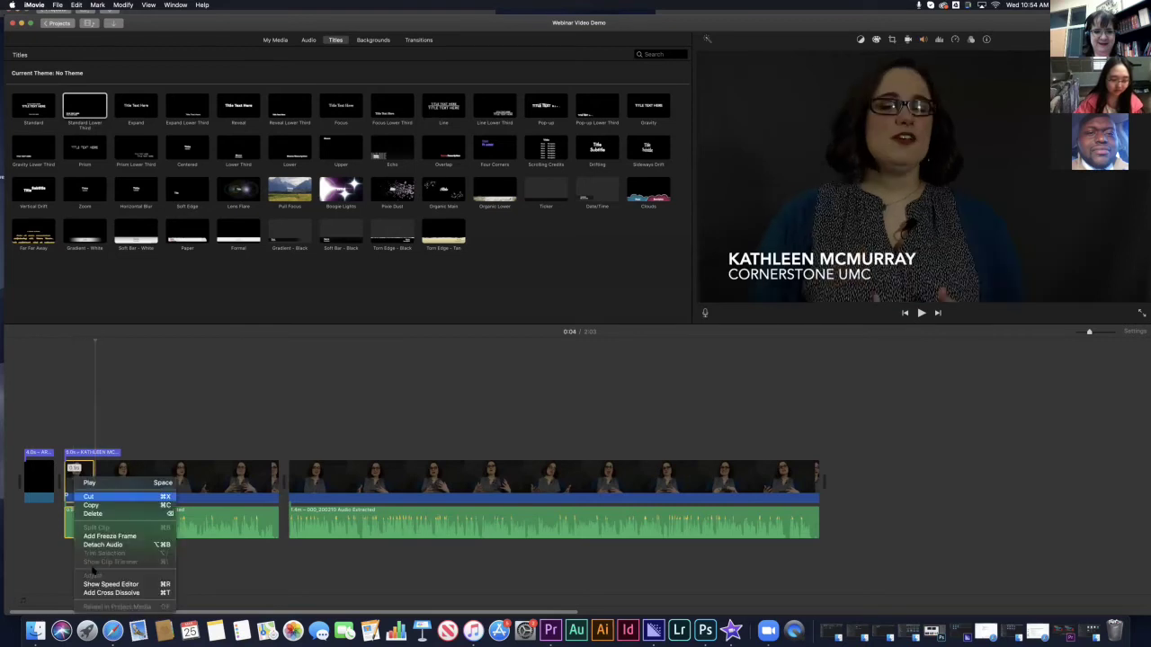
{"action": "left_click", "coordinate": [87, 496]}
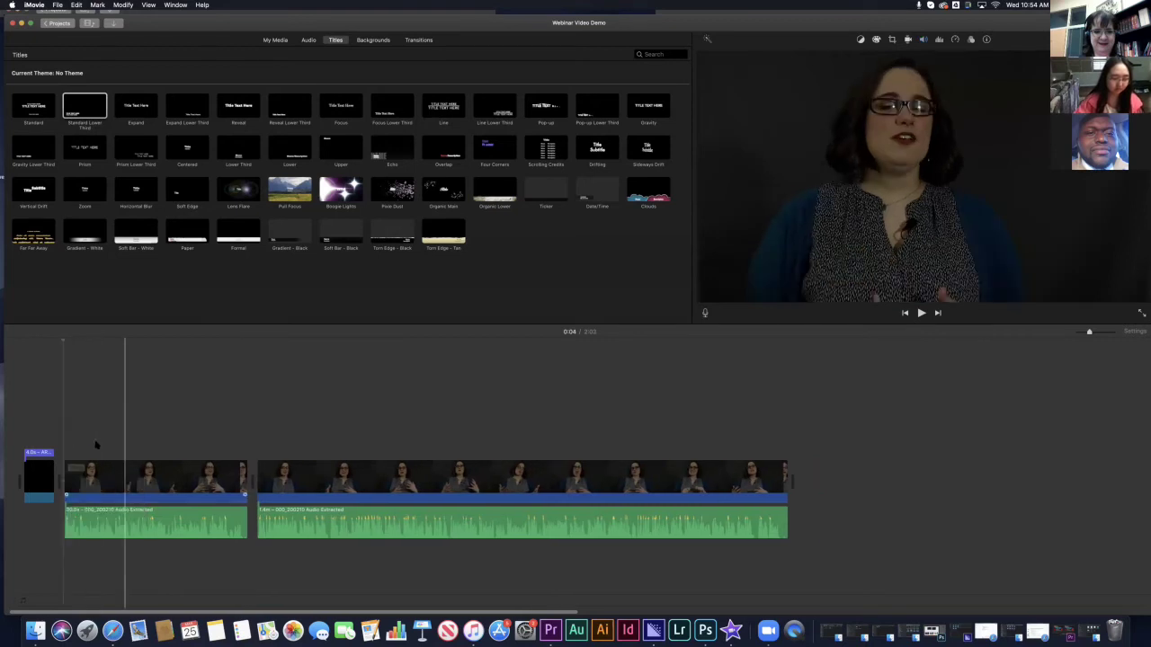
{"action": "left_click", "coordinate": [94, 460]}
{"action": "key", "text": "super+v"}
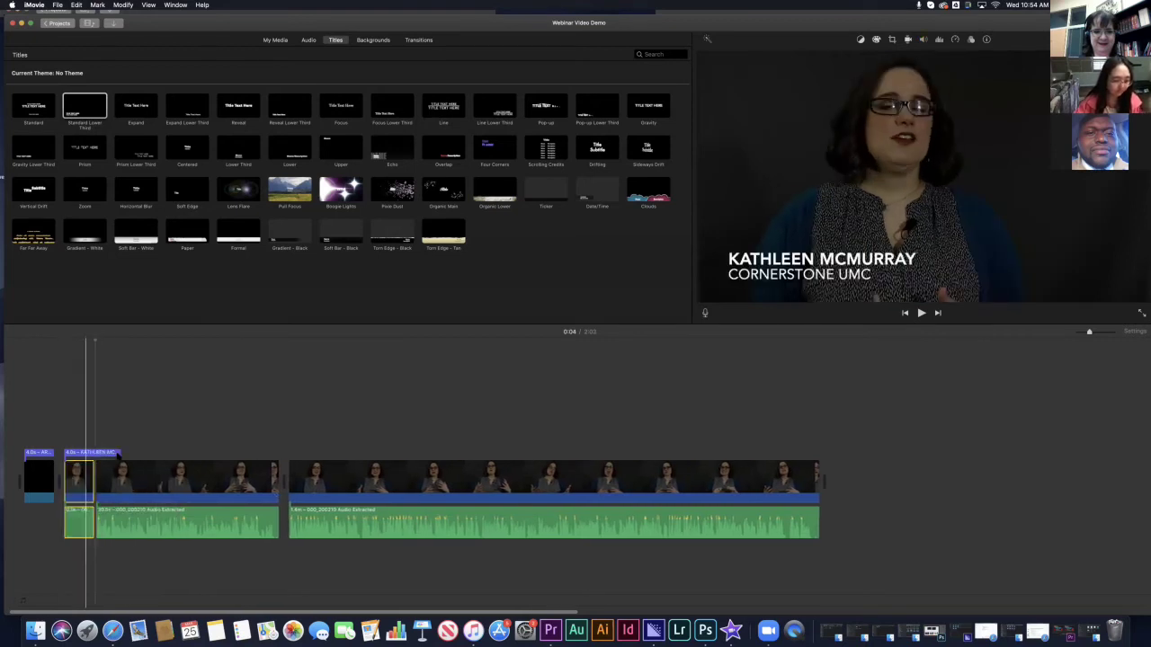
{"action": "left_click_drag", "start_coordinate": [117, 455], "coordinate": [124, 455]}
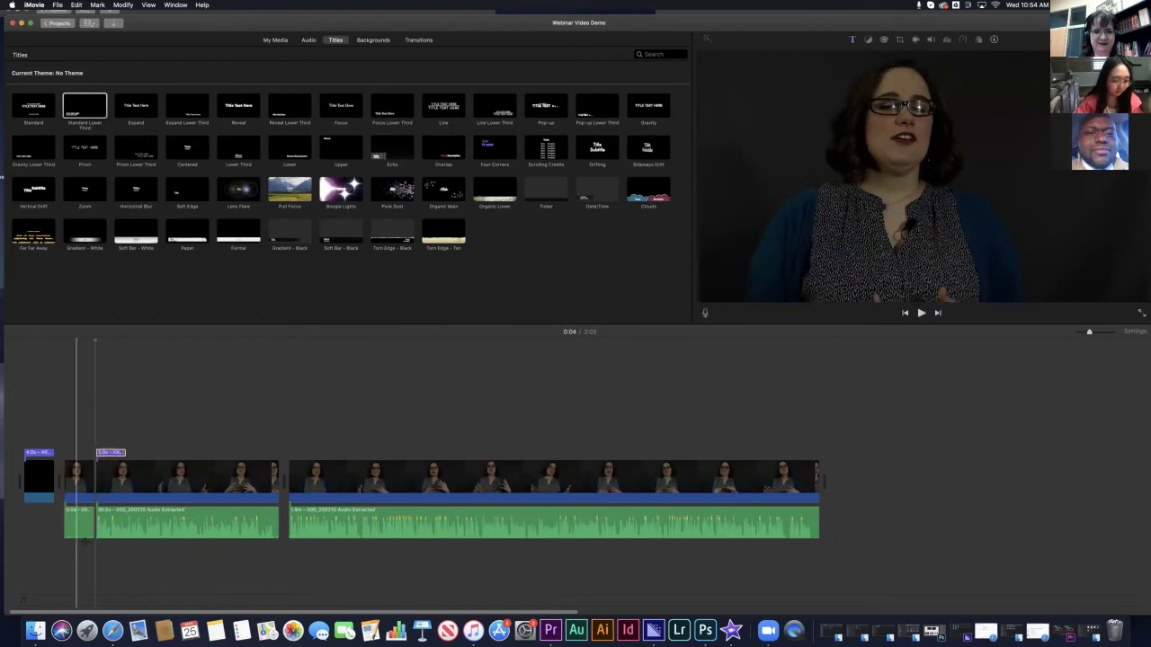
{"action": "left_click", "coordinate": [78, 520]}
{"action": "key", "text": "Delete"}
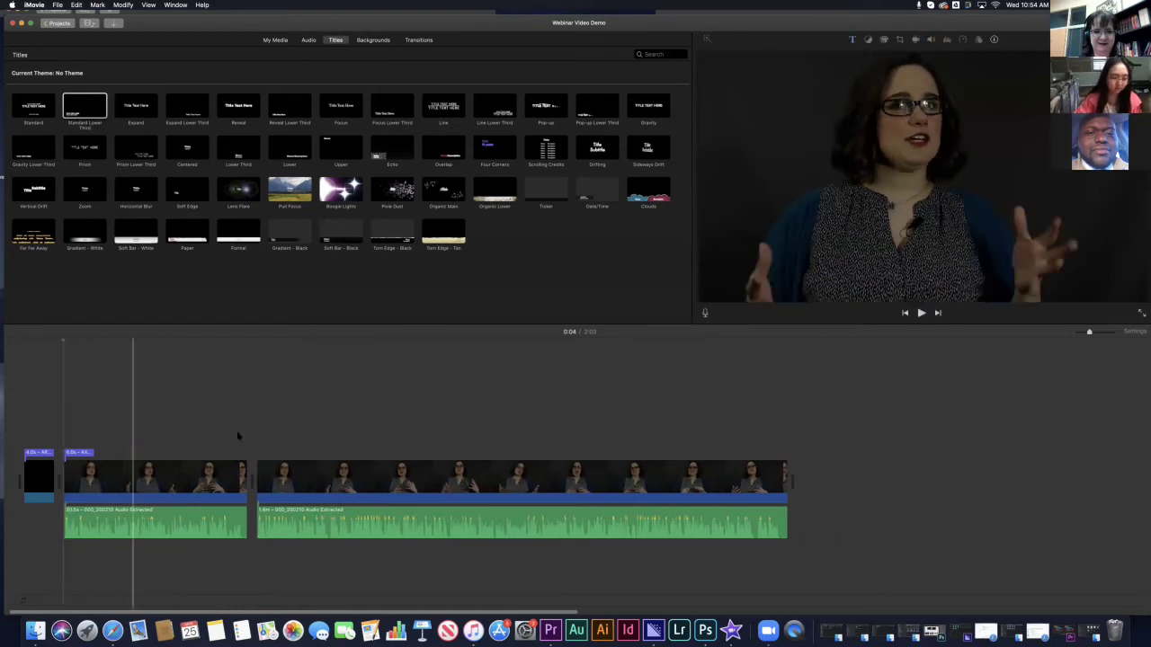
- Play back from the clip start to check the name lower-third, then jump to 0:34
{"action": "left_click", "coordinate": [63, 402]}
{"action": "key", "text": "space"}
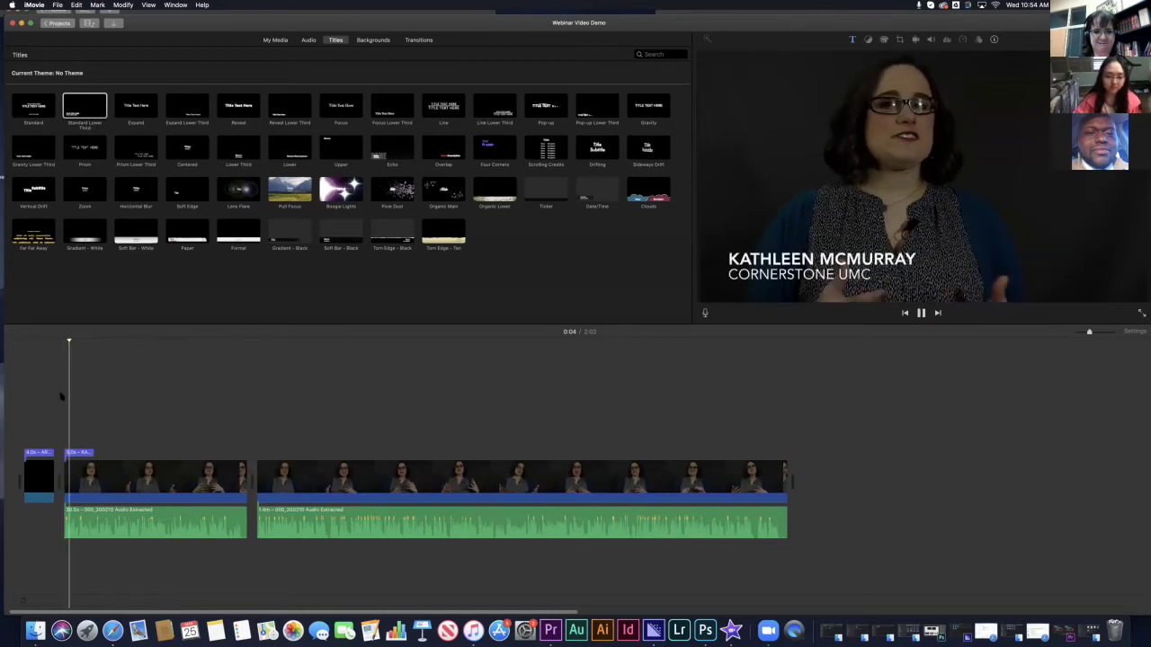
{"action": "key", "text": "space"}
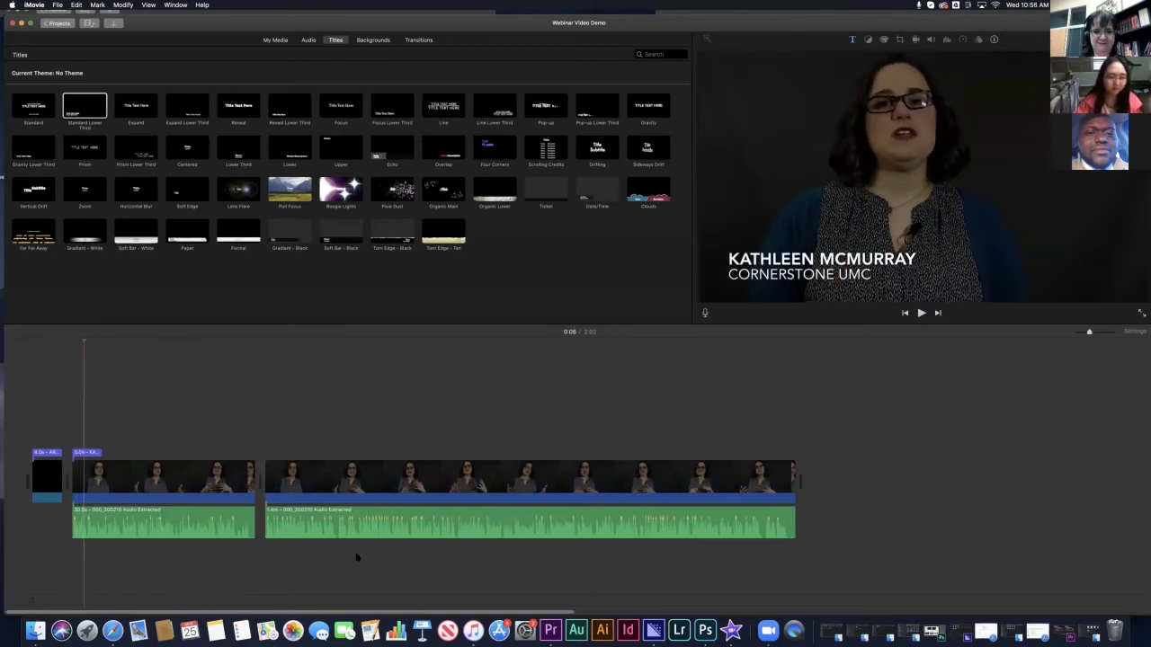
{"action": "left_click", "coordinate": [275, 387]}
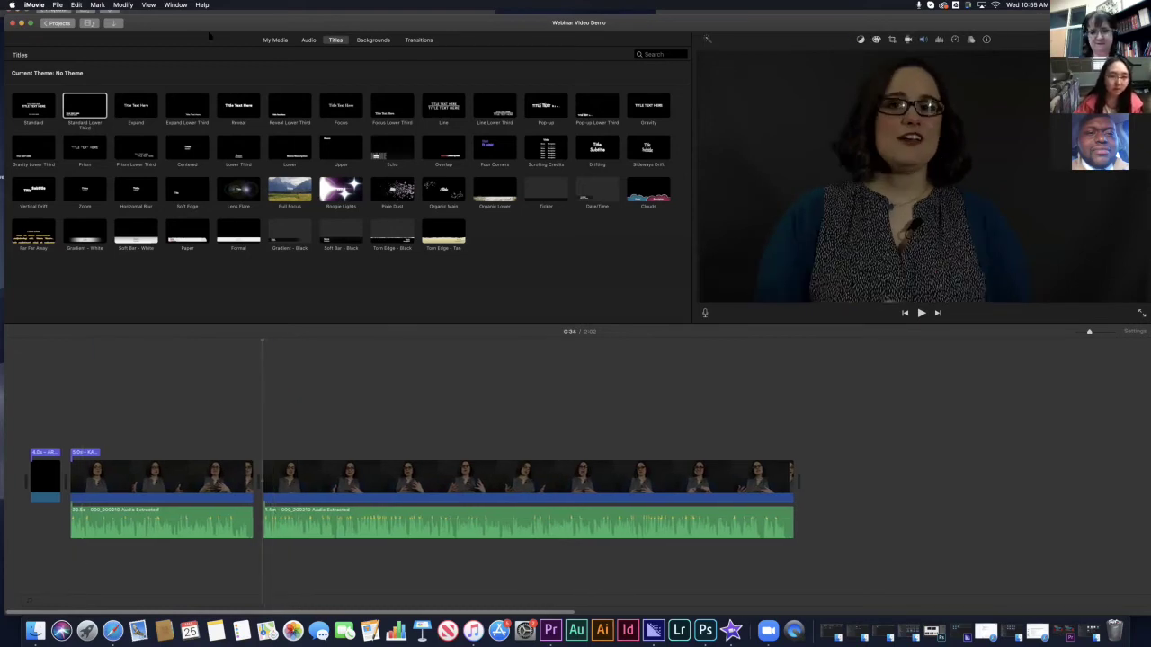
- Add the laptop photo from My Media as a cutaway above the second presenter clip
{"action": "left_click", "coordinate": [275, 40]}
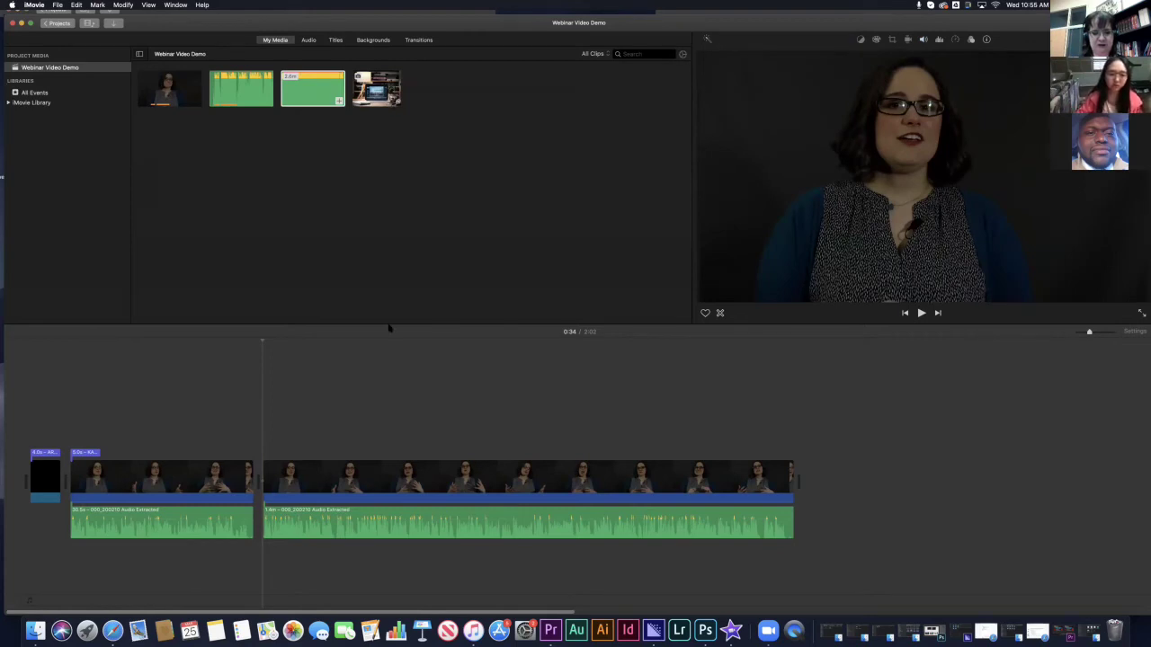
{"action": "left_click_drag", "start_coordinate": [391, 438], "coordinate": [392, 439]}
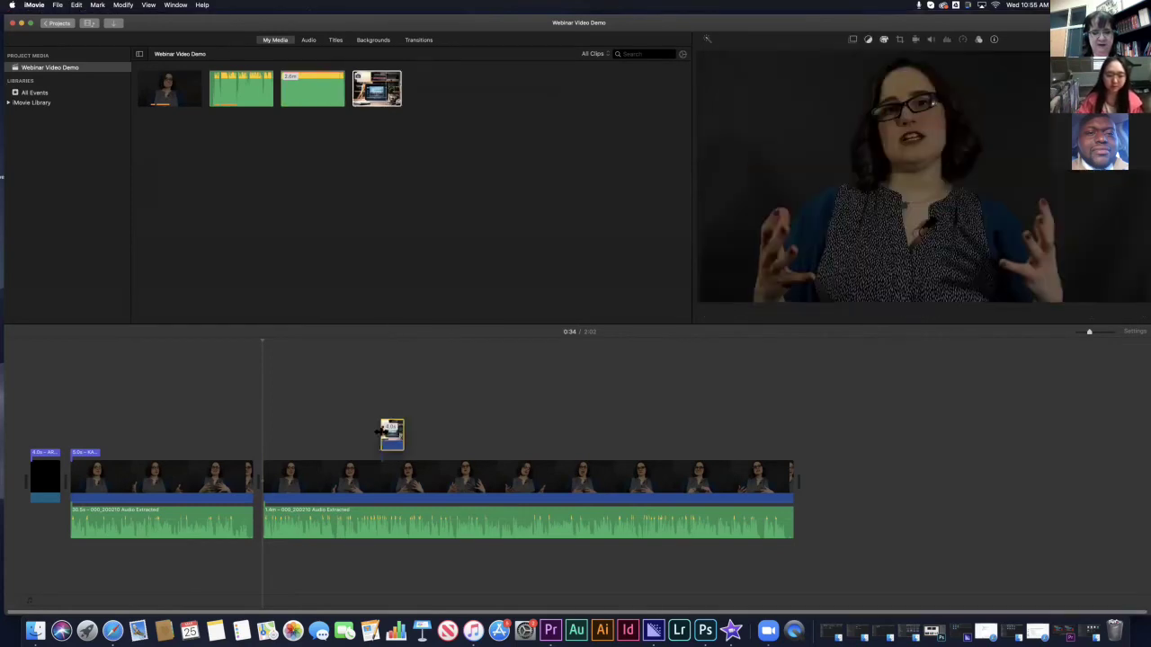
{"action": "left_click", "coordinate": [393, 439]}
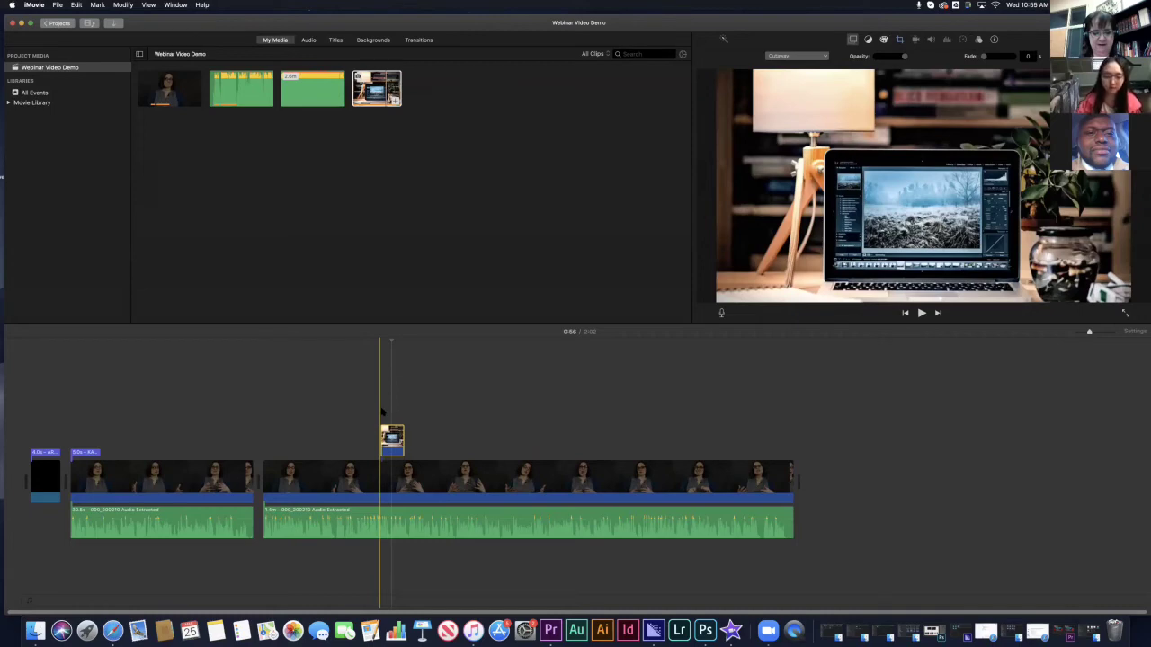
- Play back from just before the laptop cutaway to preview it
{"action": "left_click", "coordinate": [369, 360]}
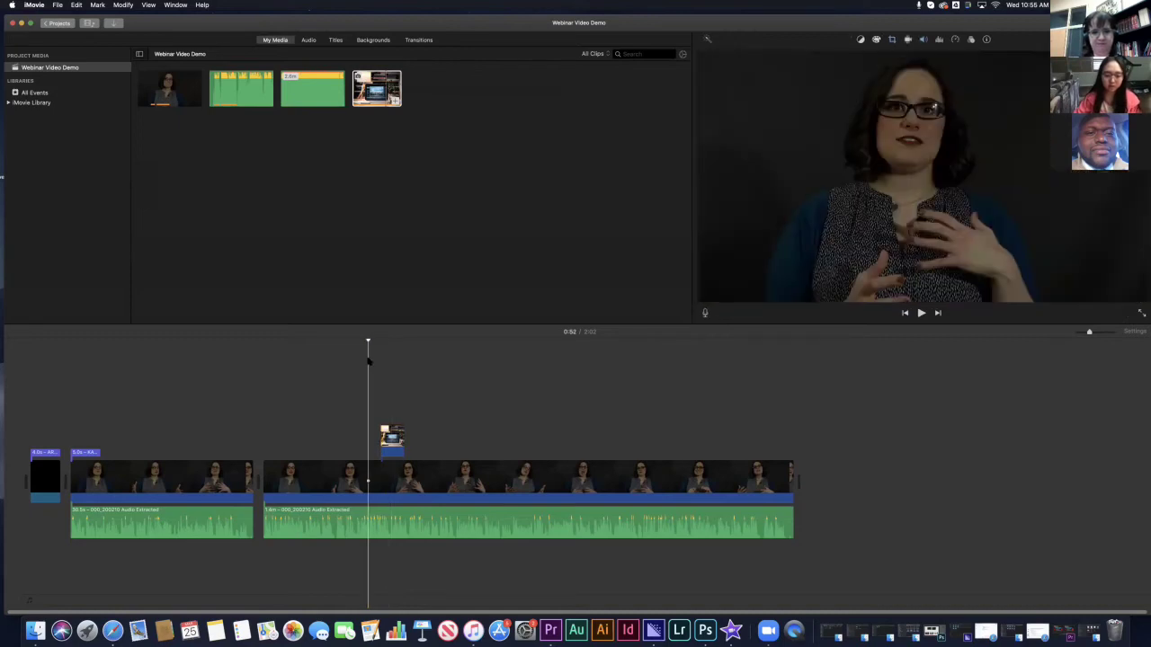
{"action": "key", "text": "space"}
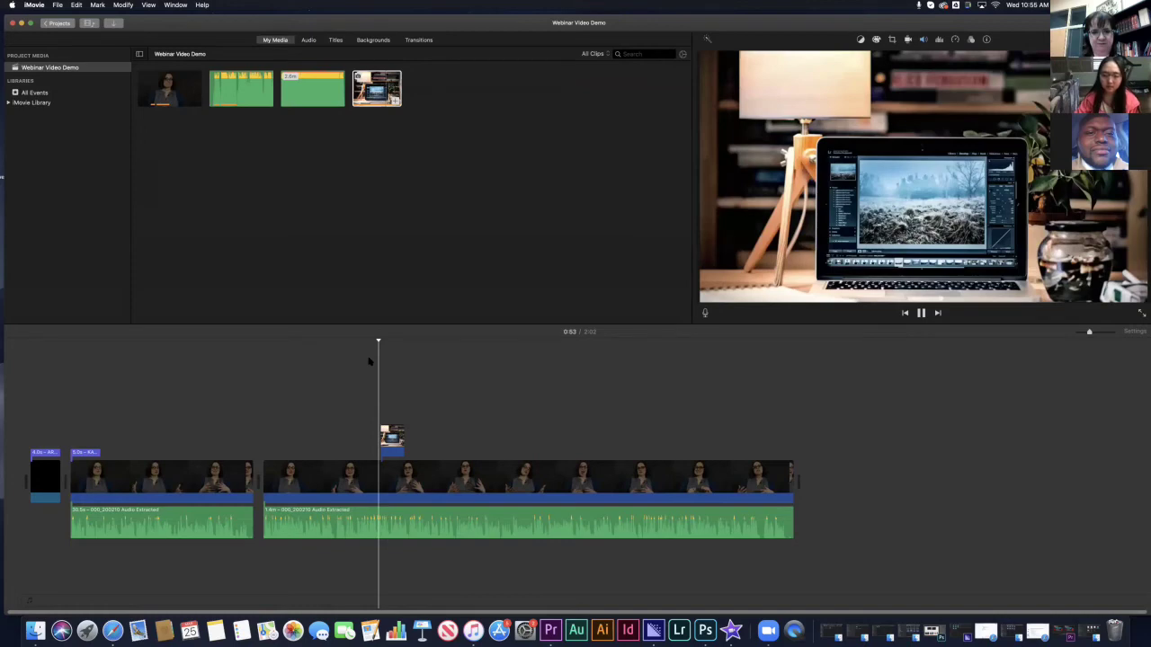
{"action": "key", "text": "space"}
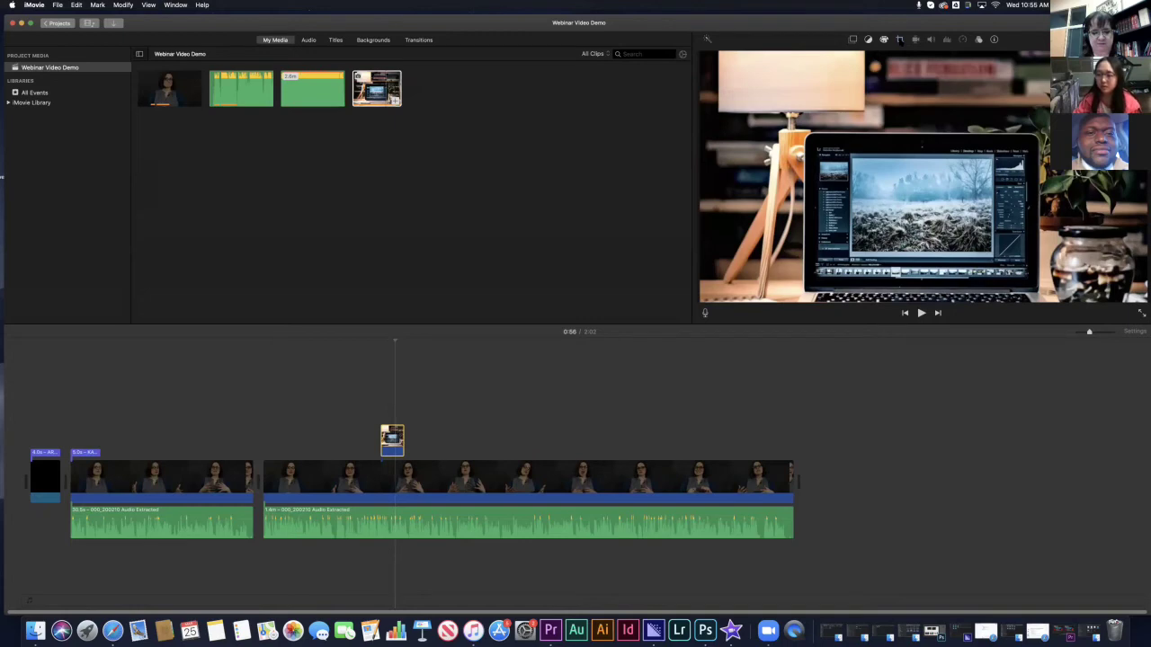
- Give the laptop cutaway a Ken Burns move with the start framing shifted lower, then replay it
{"action": "left_click", "coordinate": [901, 41]}
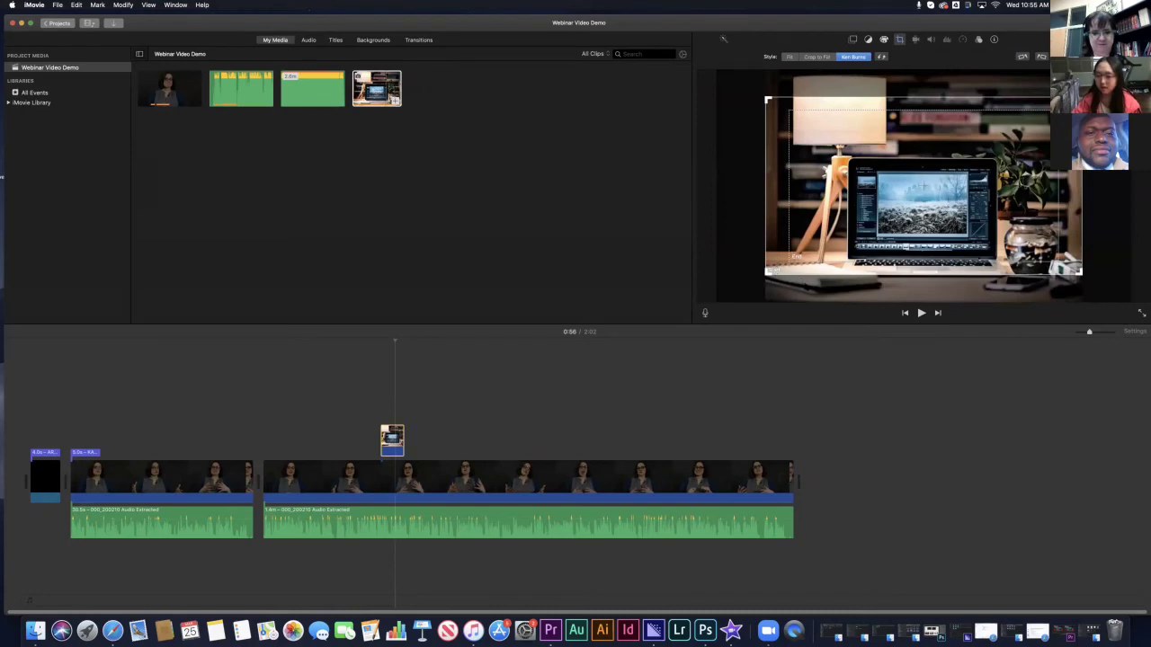
{"action": "left_click_drag", "start_coordinate": [805, 276], "coordinate": [805, 293]}
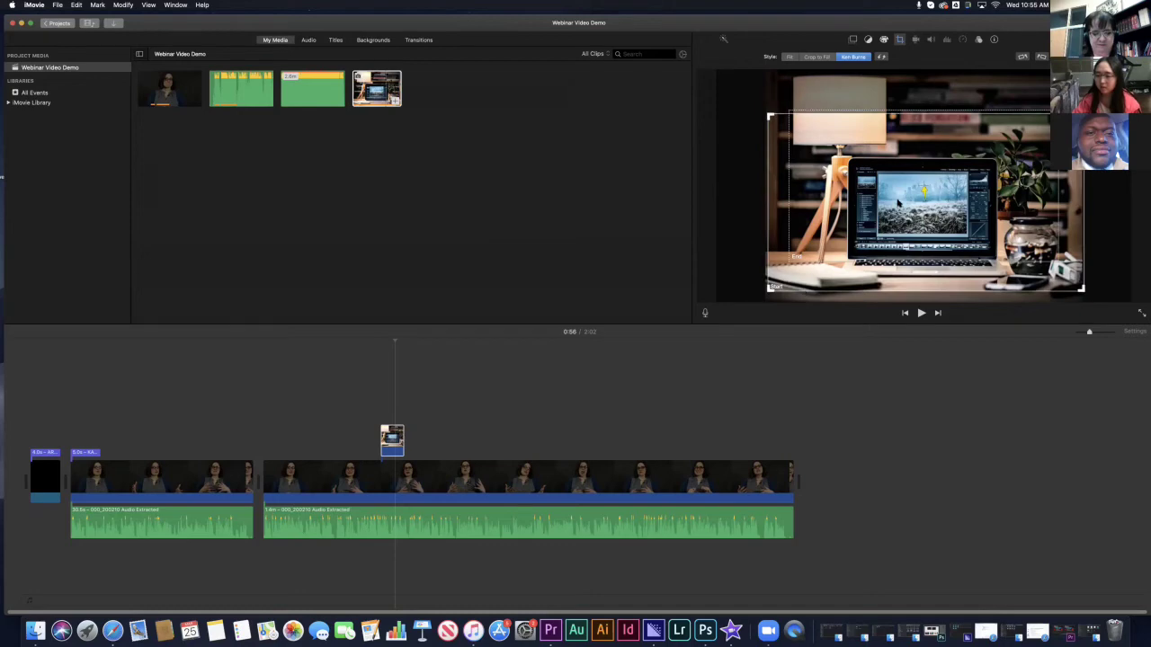
{"action": "left_click_drag", "start_coordinate": [897, 203], "coordinate": [917, 205]}
{"action": "left_click", "coordinate": [895, 210]}
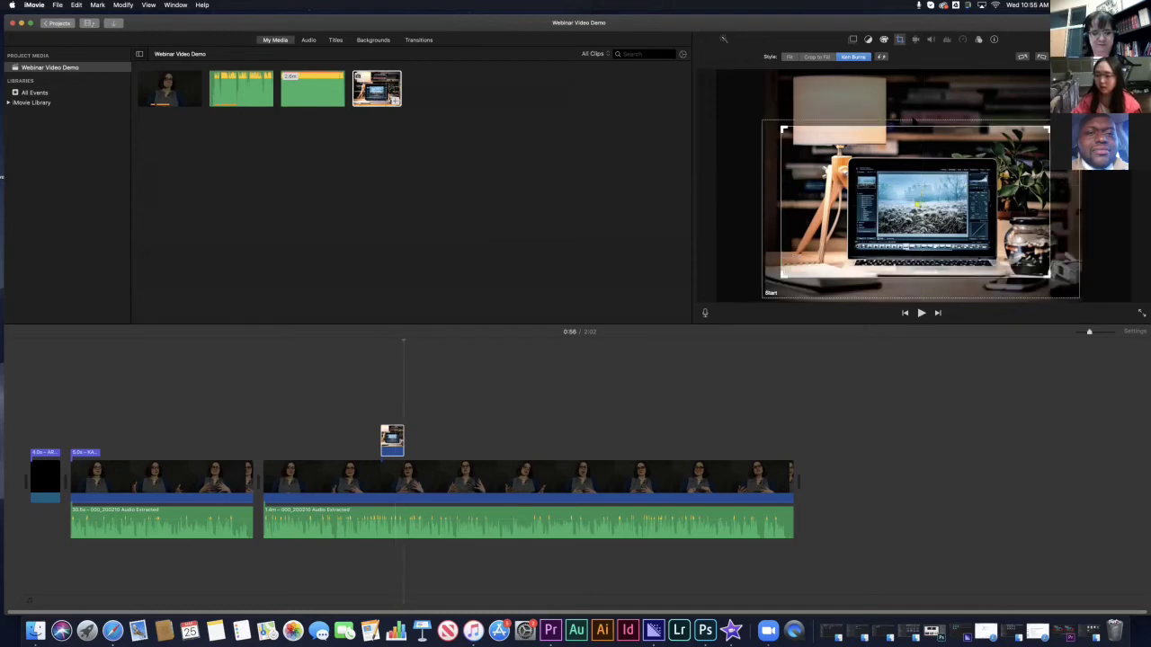
{"action": "left_click", "coordinate": [920, 119]}
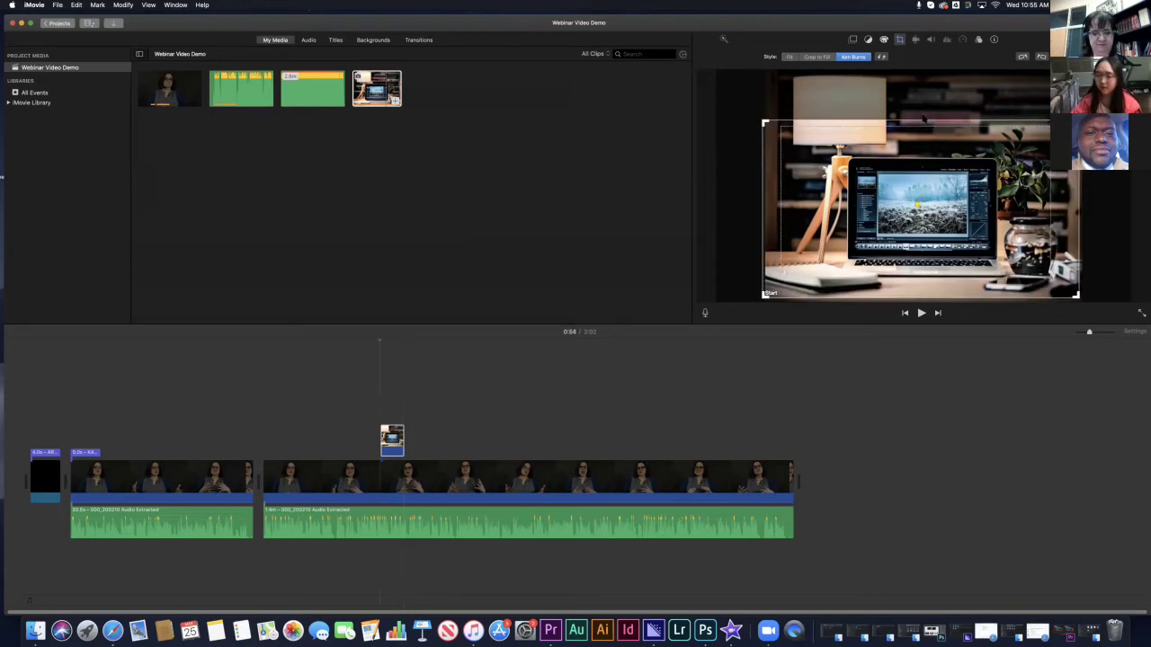
{"action": "left_click_drag", "start_coordinate": [920, 119], "coordinate": [921, 116]}
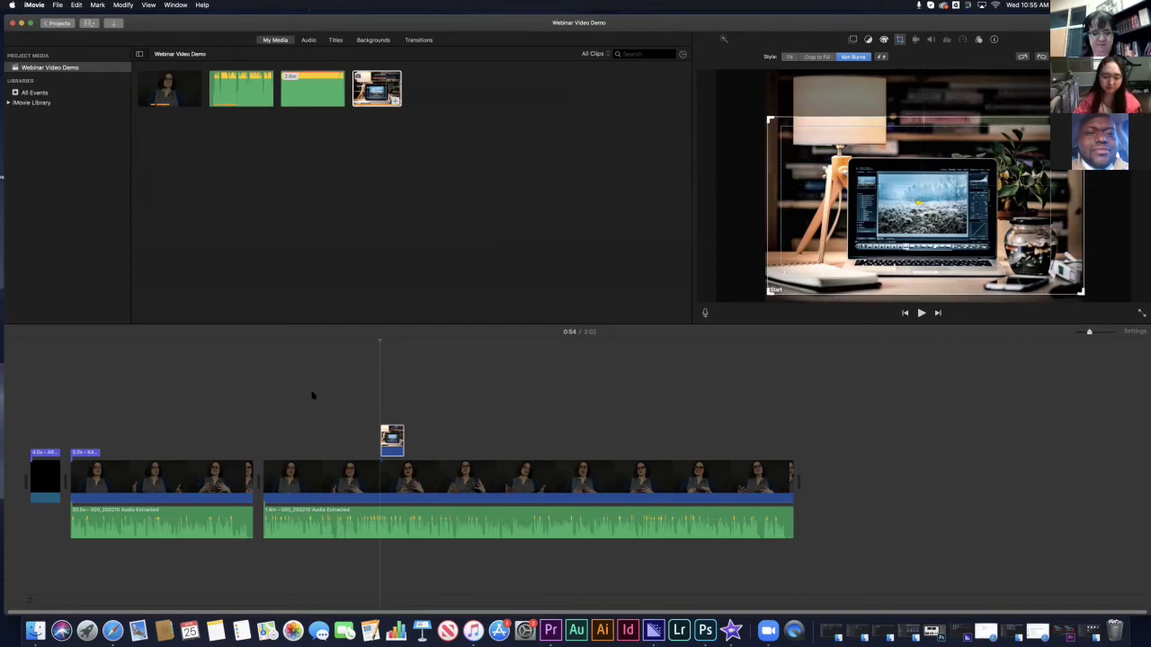
{"action": "left_click", "coordinate": [377, 373]}
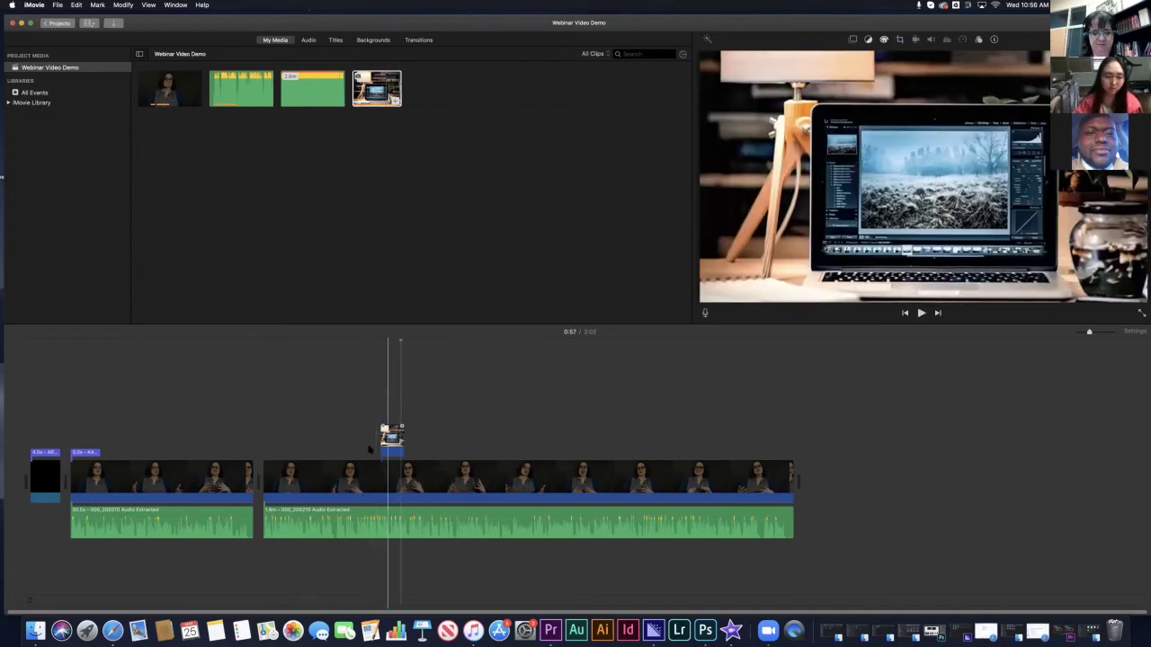
- Split the second presenter clip twice at the playhead before the cutaway
{"action": "left_click", "coordinate": [384, 431]}
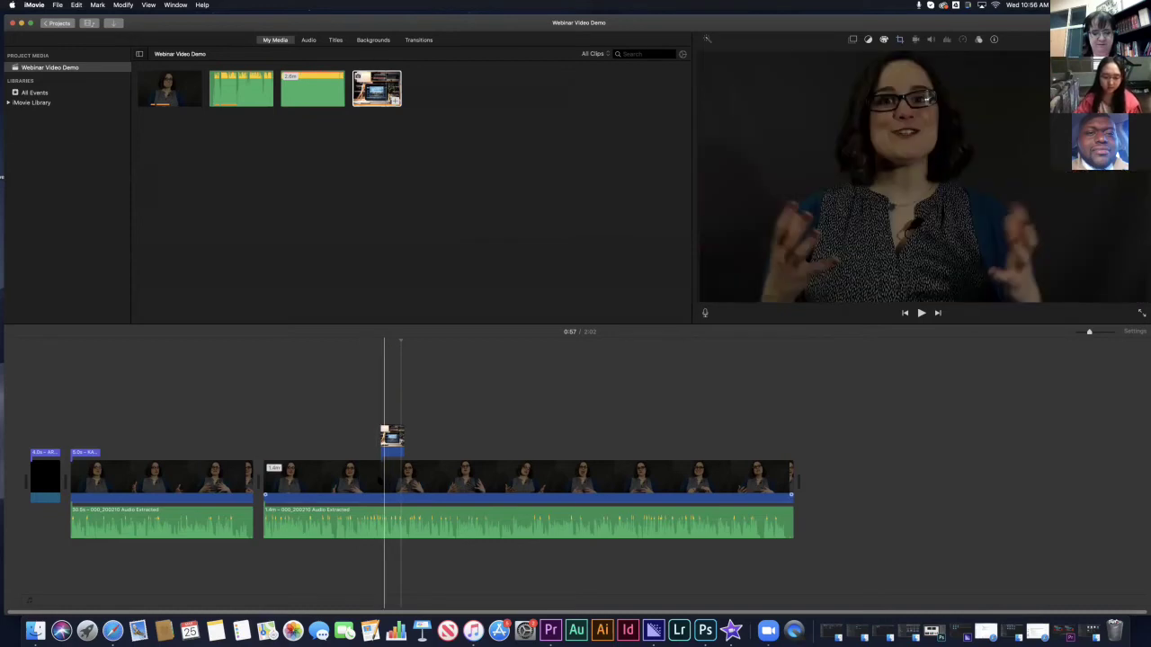
{"action": "left_click", "coordinate": [384, 476]}
{"action": "left_click", "coordinate": [367, 477]}
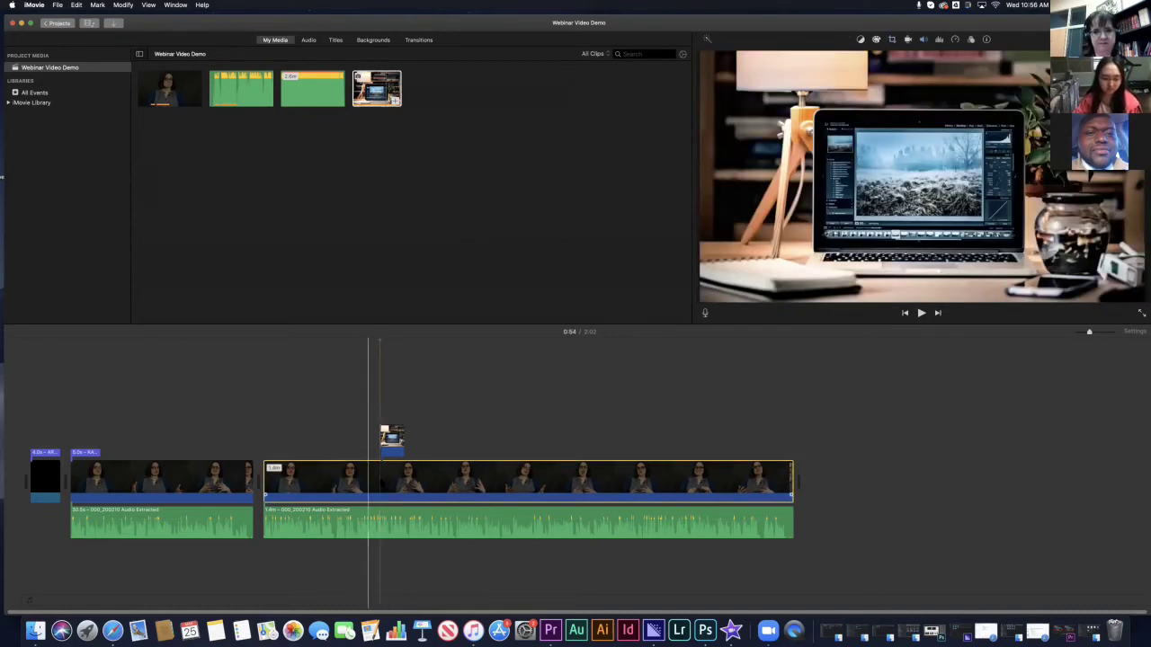
{"action": "right_click", "coordinate": [382, 478]}
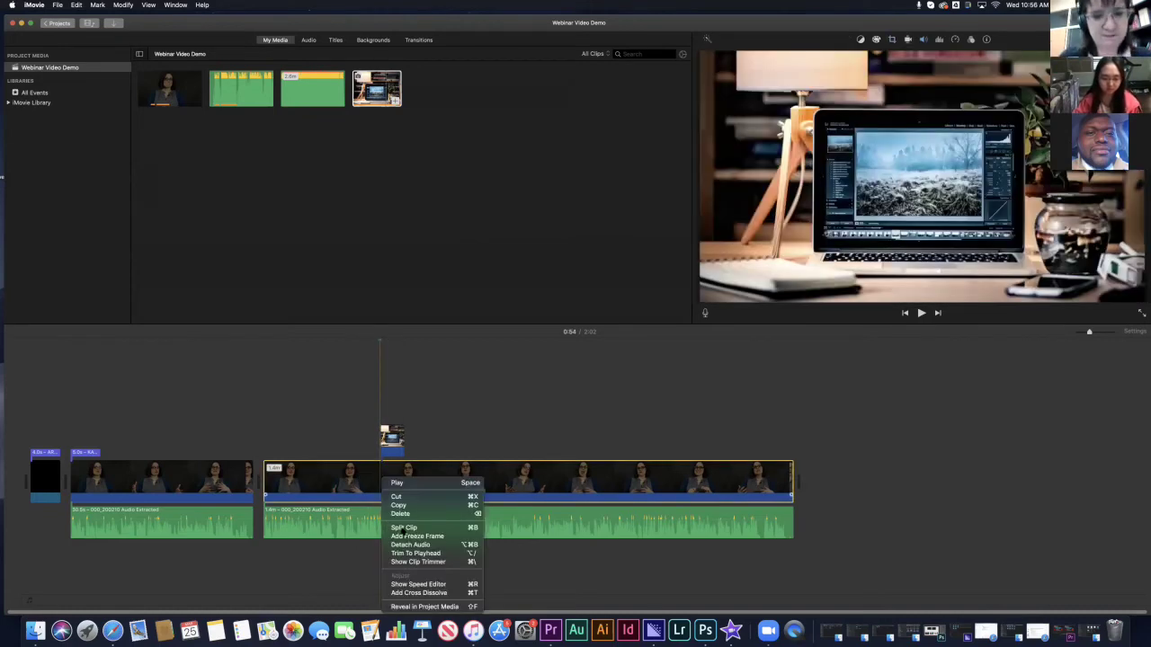
{"action": "left_click", "coordinate": [405, 527]}
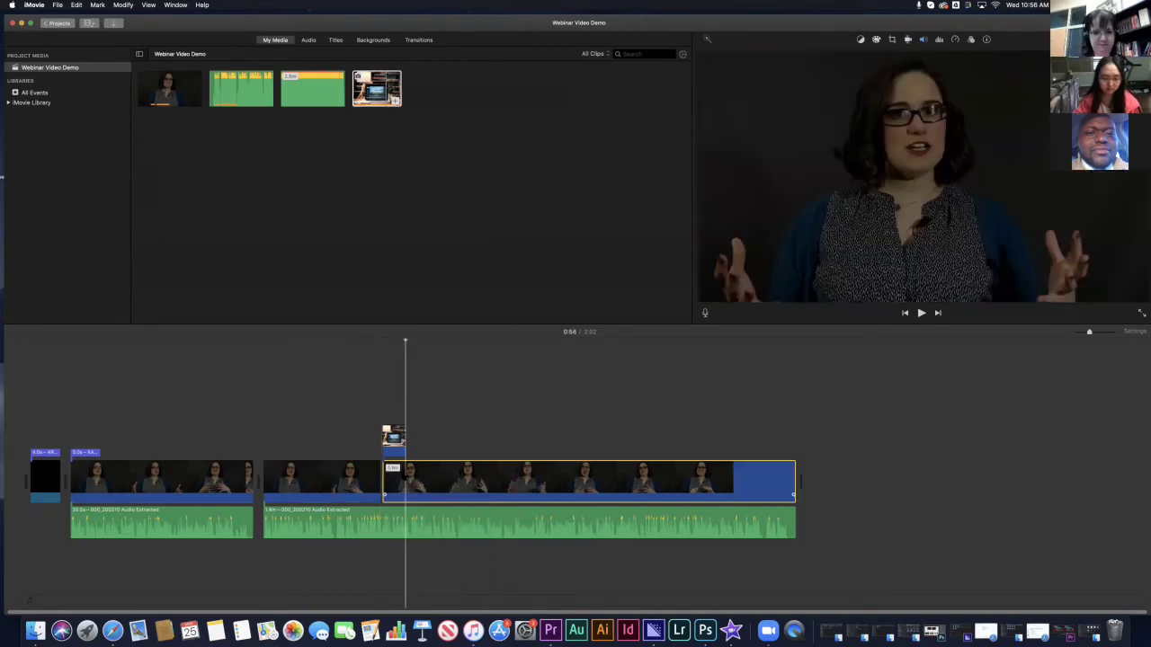
{"action": "right_click", "coordinate": [405, 475]}
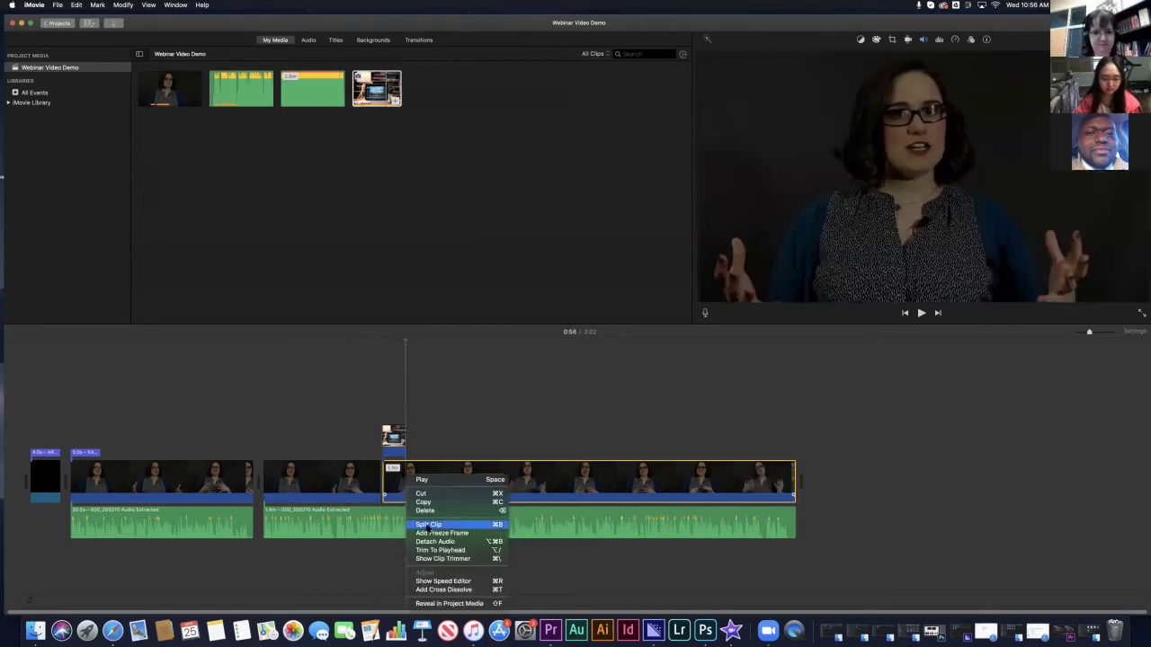
{"action": "left_click", "coordinate": [428, 524]}
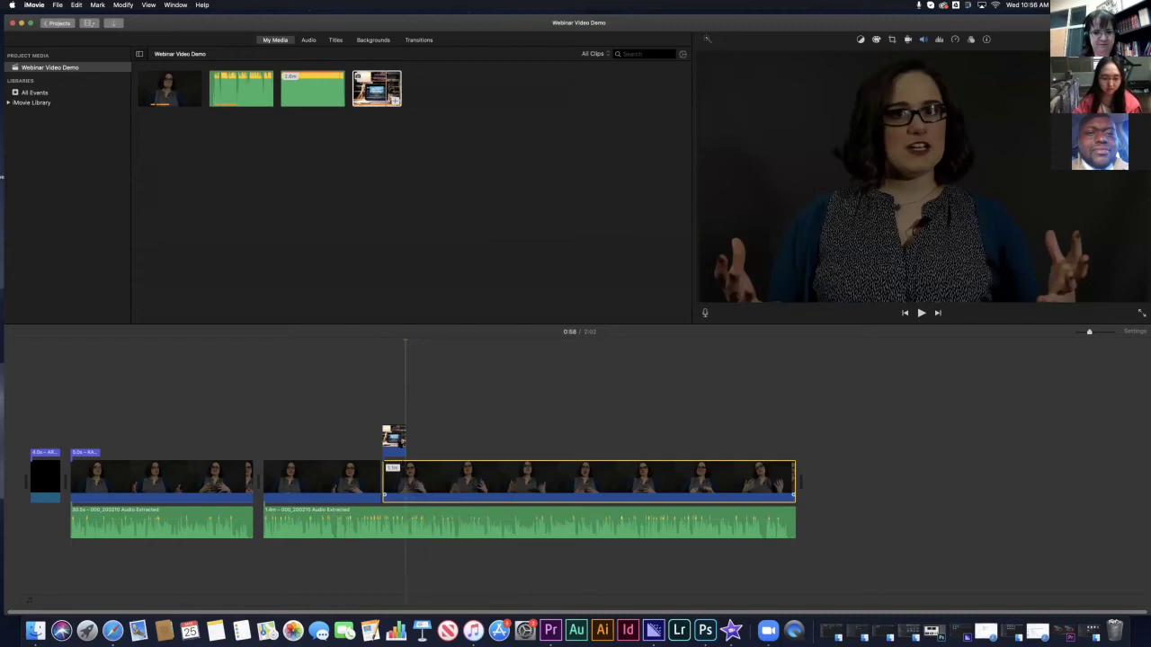
- Insert the laptop image into the storyline and cut the overlaid cutaway copy above it
{"action": "left_click_drag", "start_coordinate": [396, 438], "coordinate": [423, 481]}
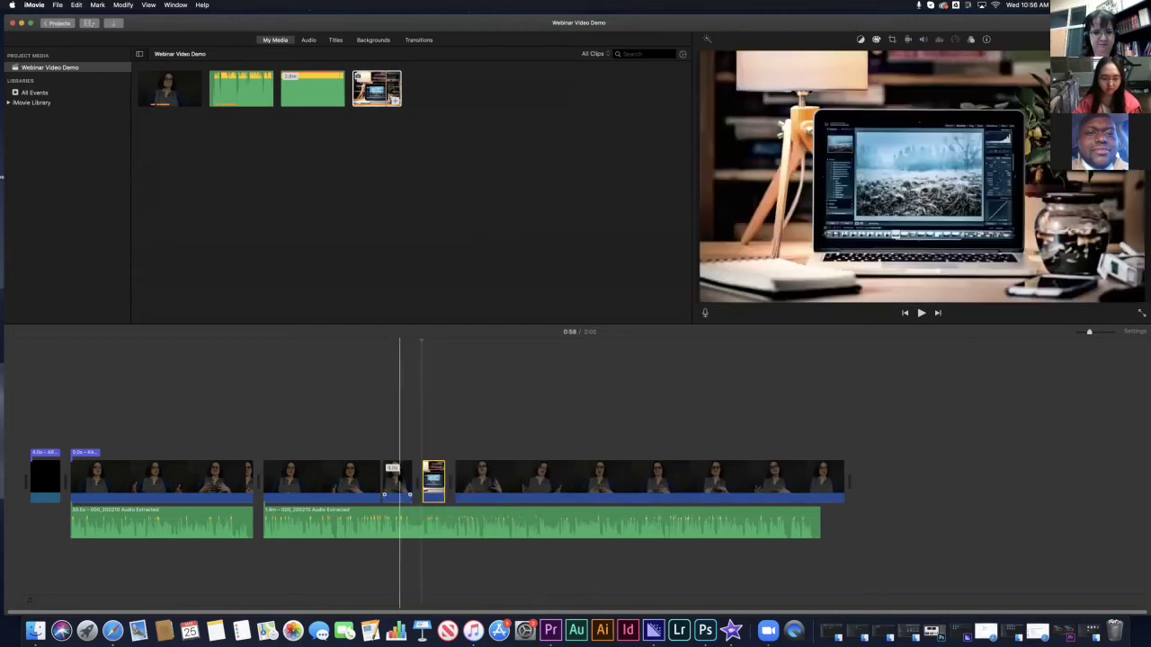
{"action": "key", "text": "super+z"}
{"action": "key", "text": "super+z"}
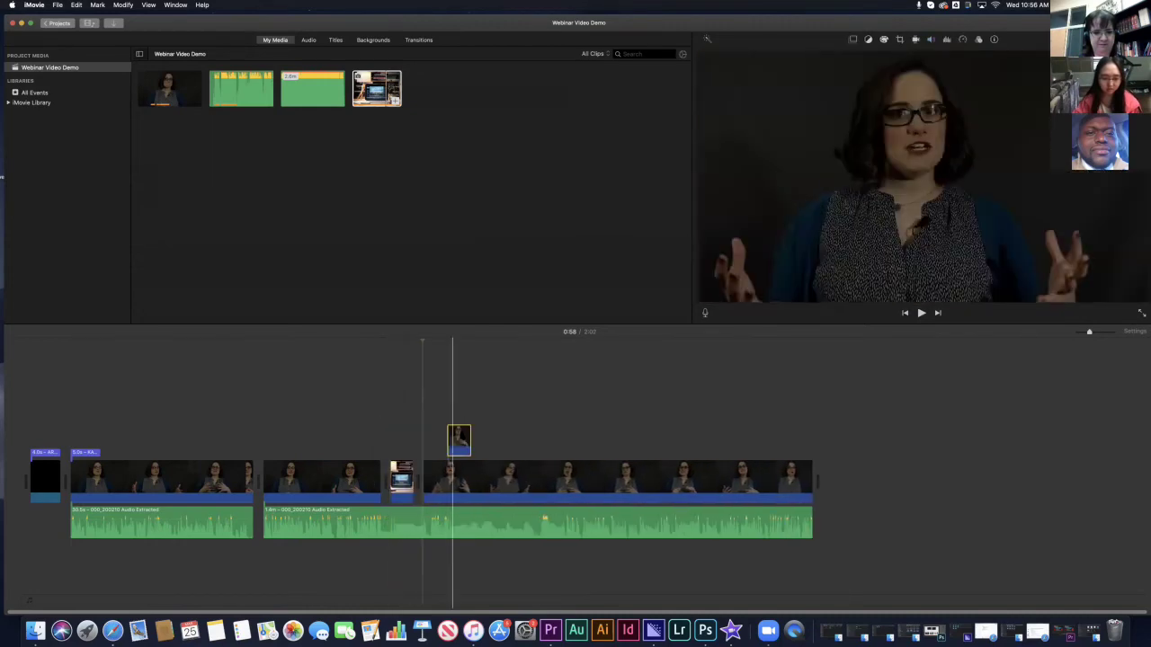
{"action": "right_click", "coordinate": [461, 434]}
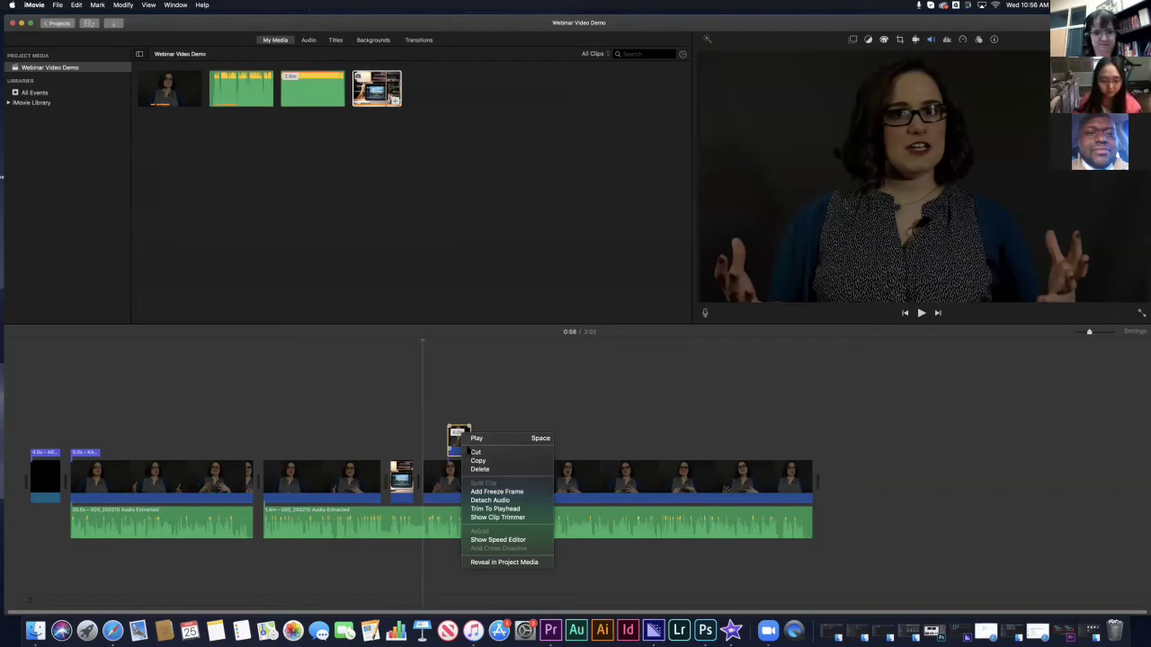
{"action": "key", "text": "super+x"}
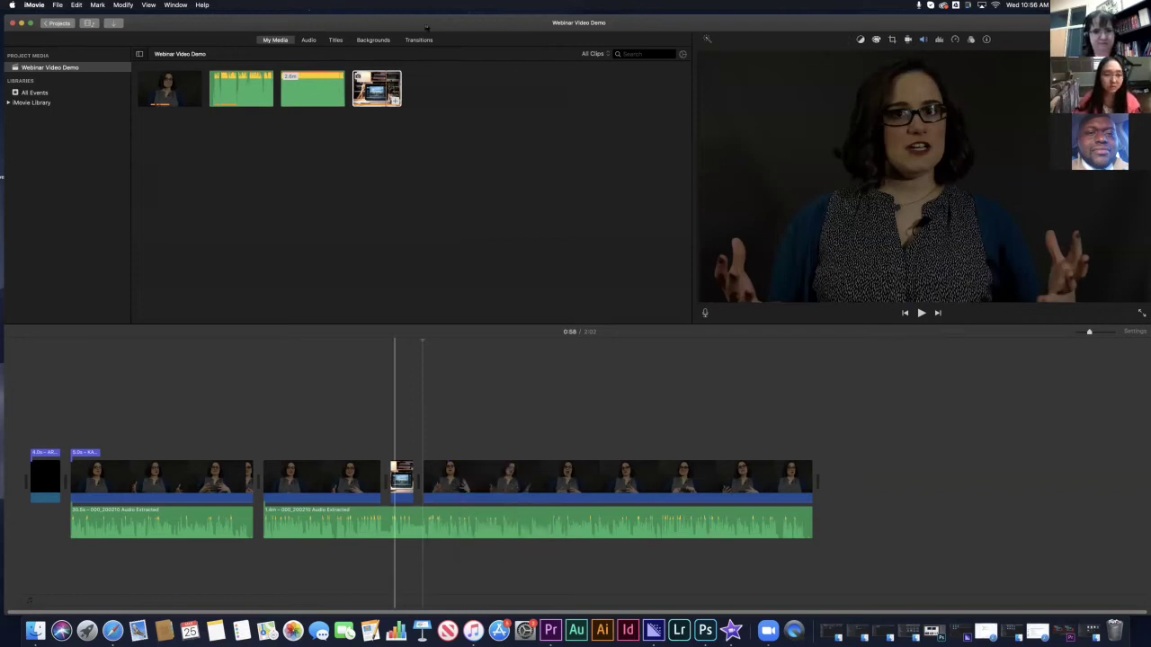
- Place Cross Dissolve transitions around the laptop image and preview the cutaway playback
{"action": "left_click", "coordinate": [428, 42]}
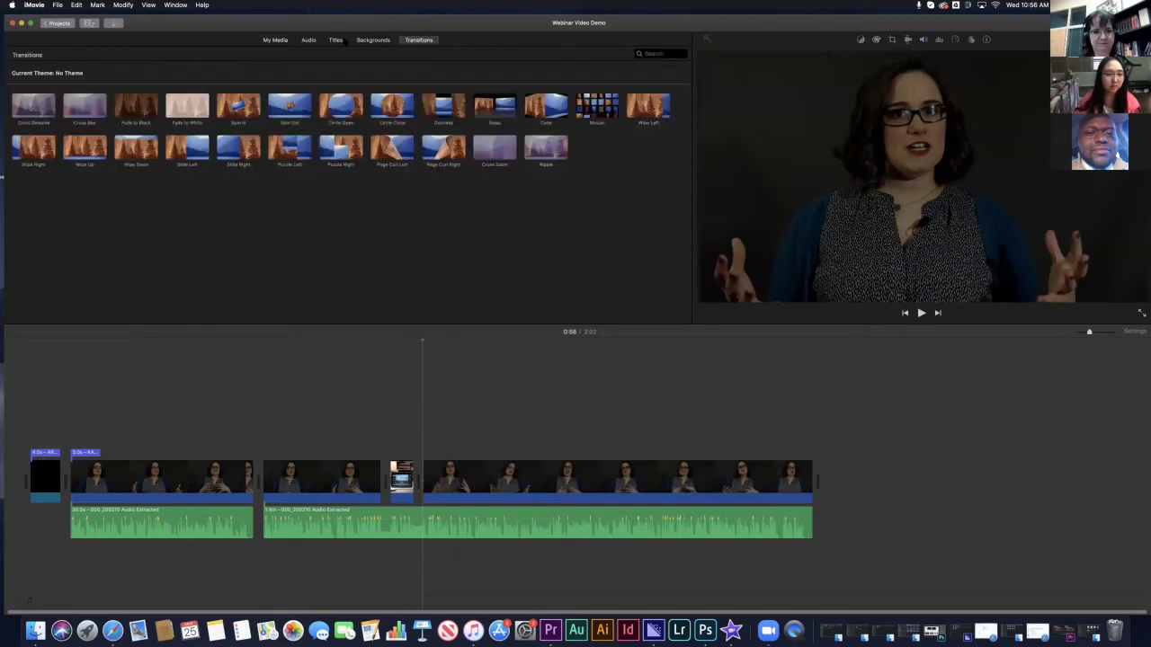
{"action": "left_click_drag", "start_coordinate": [27, 106], "coordinate": [383, 481]}
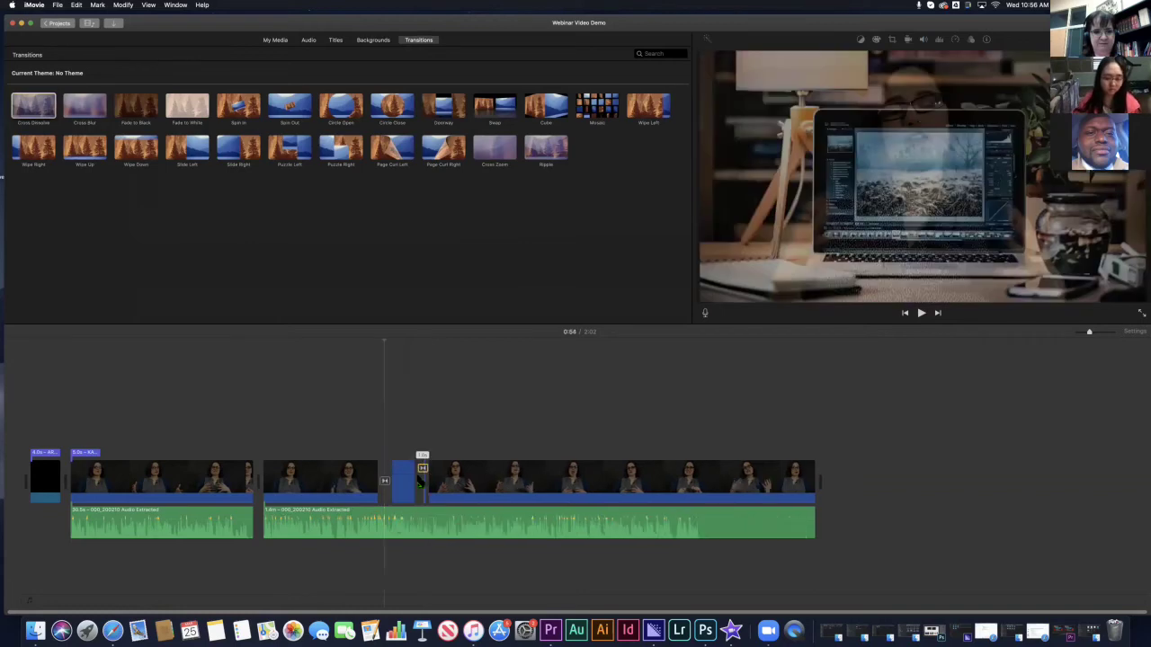
{"action": "left_click", "coordinate": [365, 342]}
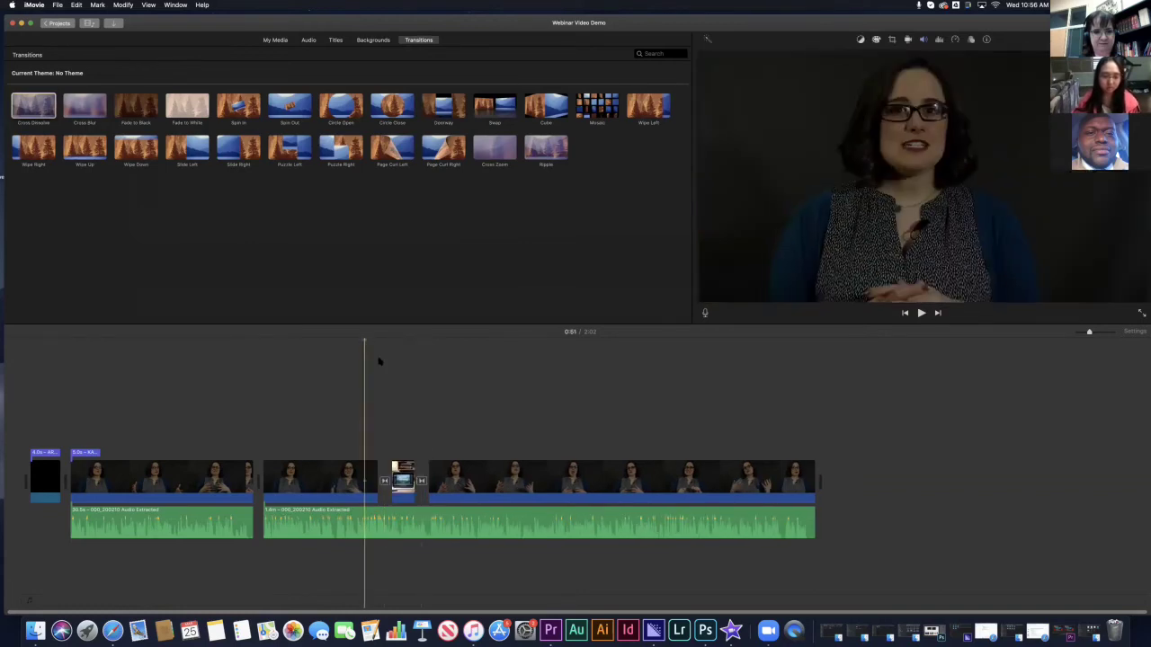
{"action": "key", "text": "space"}
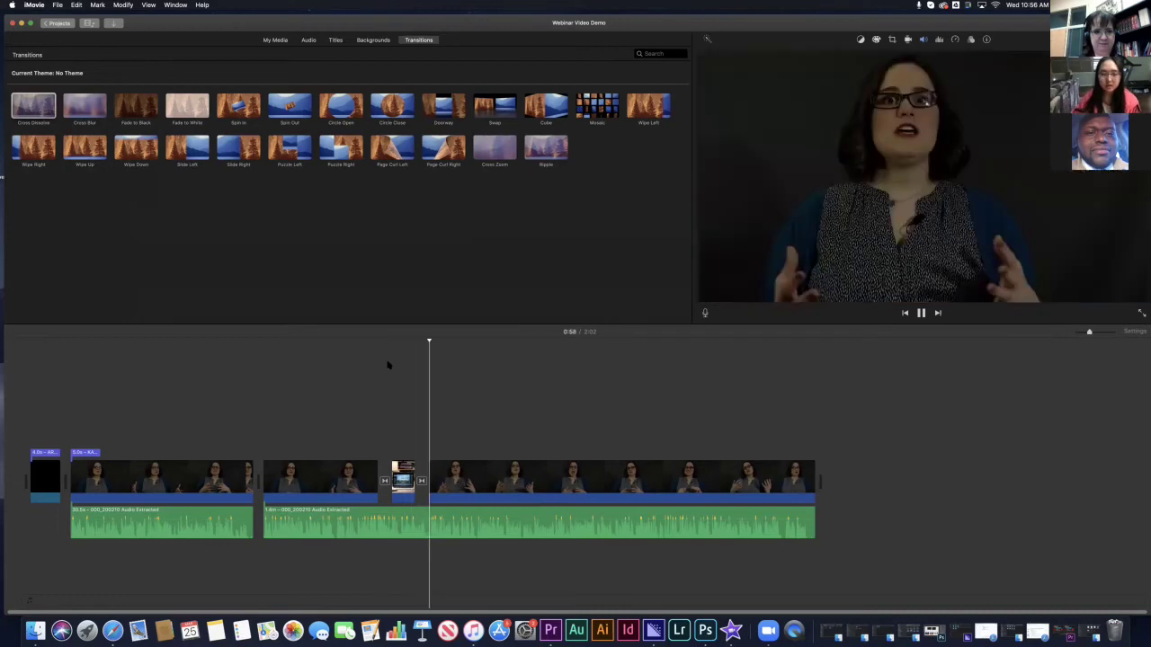
{"action": "key", "text": "space"}
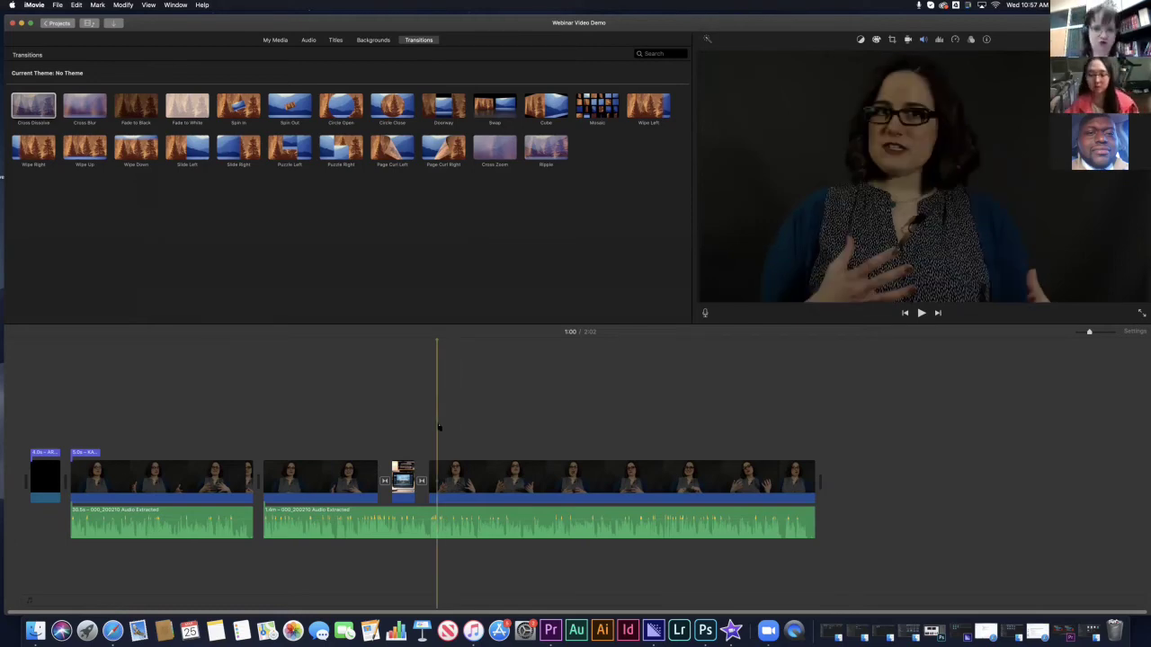
{"action": "left_click", "coordinate": [817, 479]}
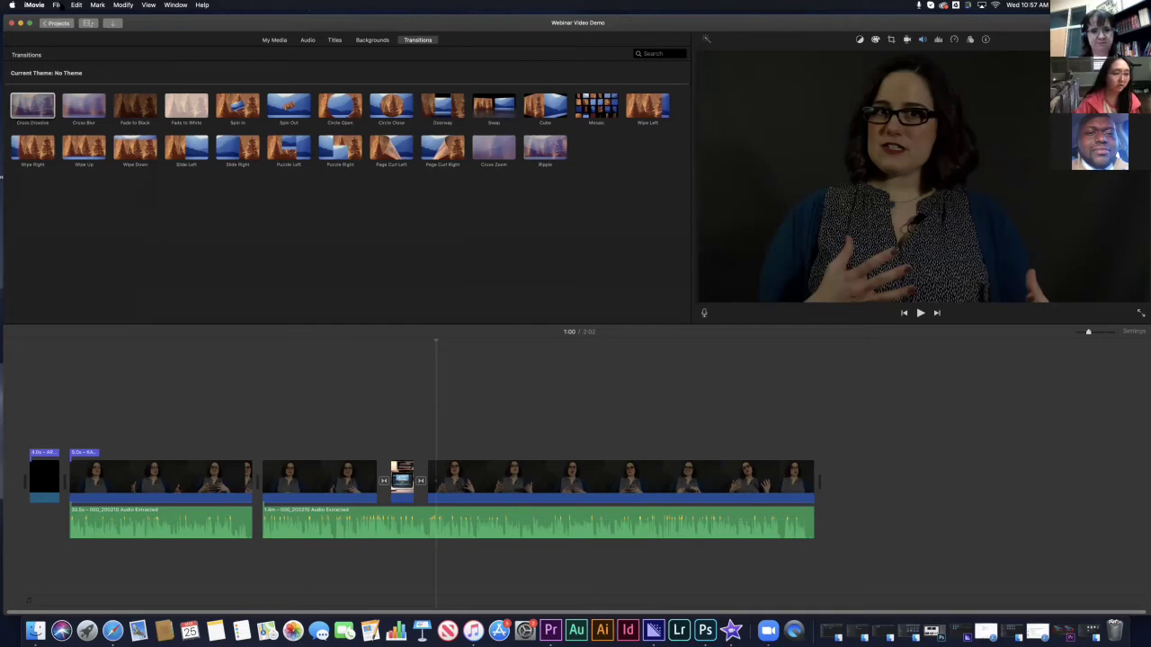
- Start a File > Share > File export and select the export title text
{"action": "left_click", "coordinate": [58, 5]}
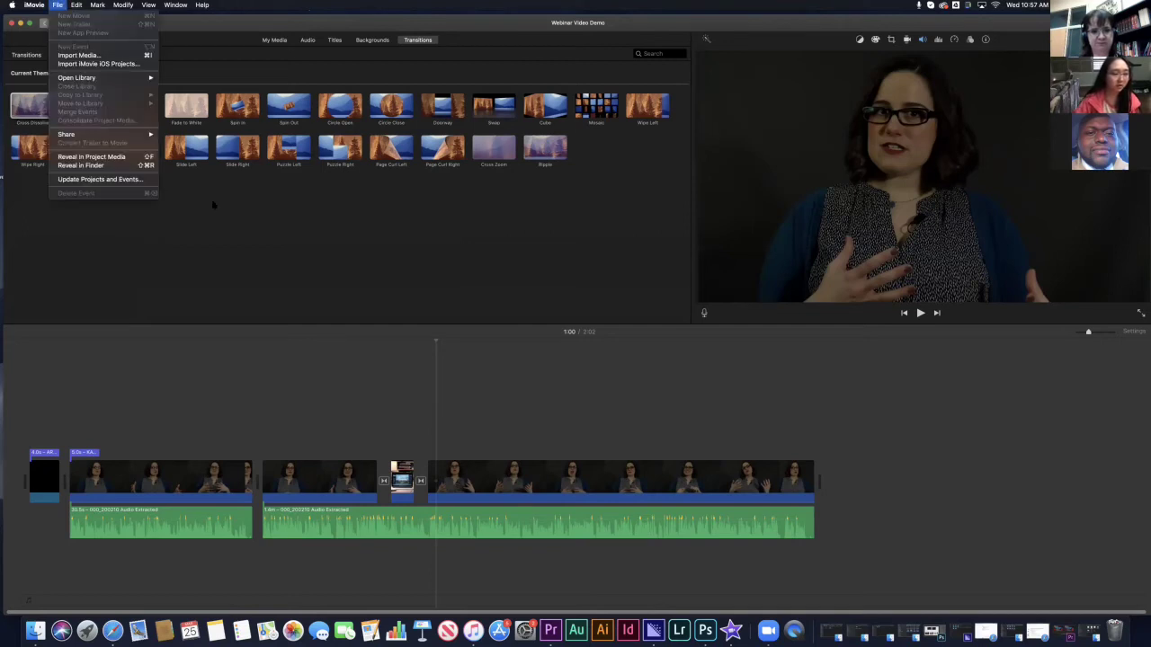
{"action": "mouse_move", "coordinate": [90, 134]}
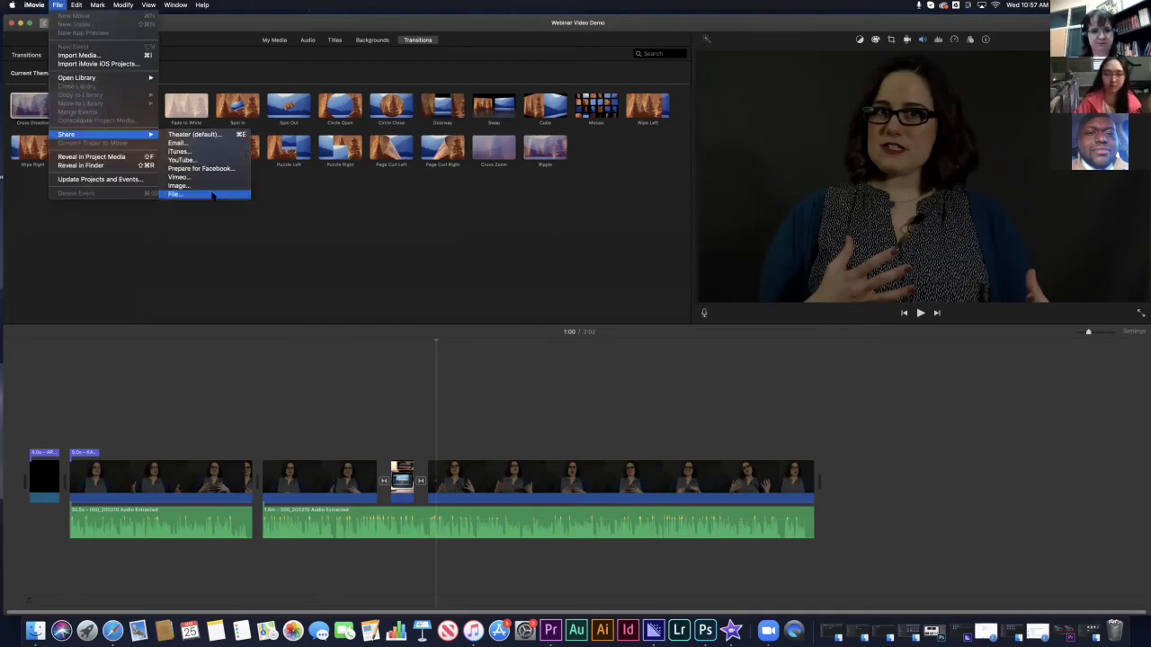
{"action": "left_click", "coordinate": [212, 195]}
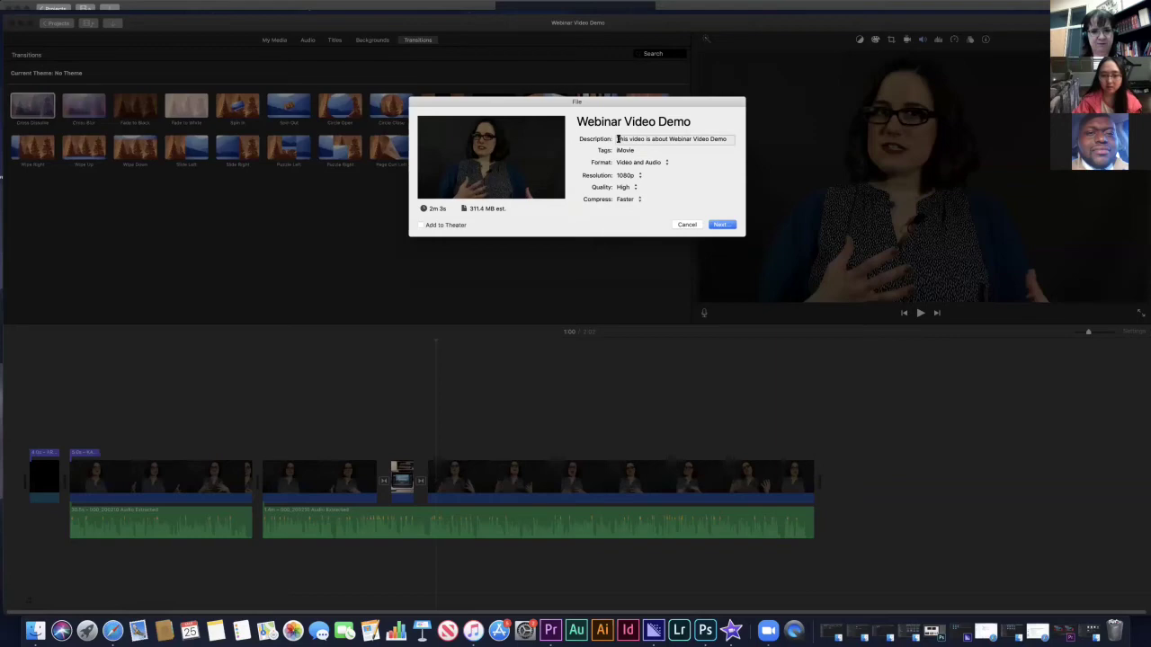
{"action": "left_click_drag", "start_coordinate": [618, 139], "coordinate": [726, 139]}
{"action": "key", "text": "shift+Tab"}
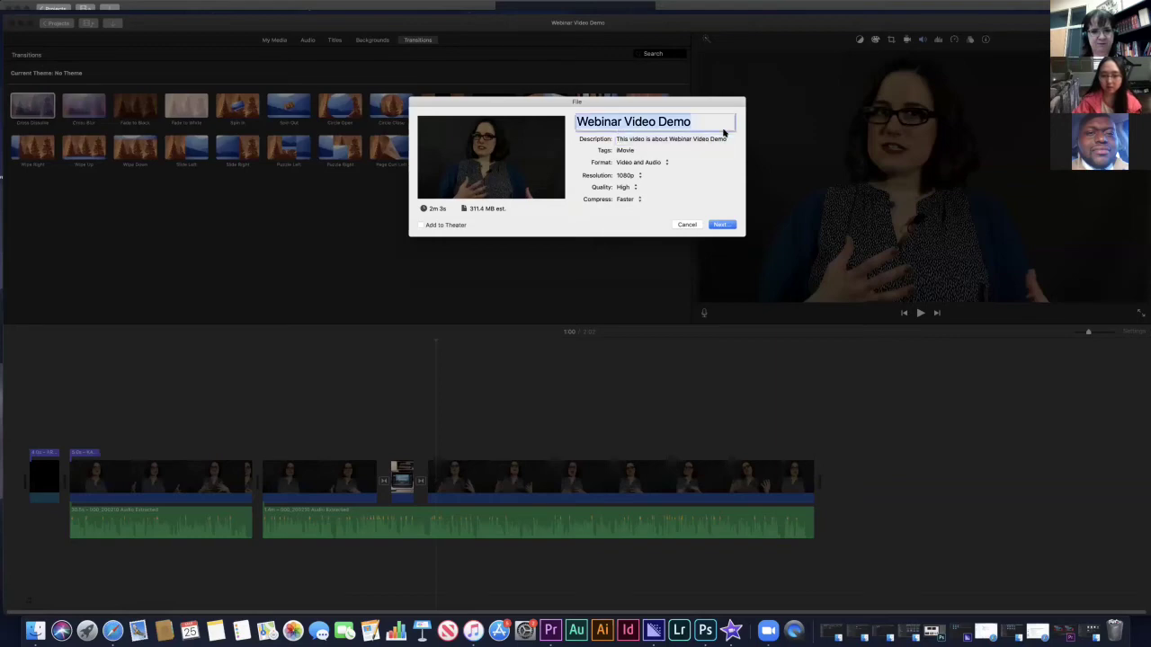
- Set 1080p, High quality and Better Quality compression, then choose Documents as the save location
{"action": "left_click", "coordinate": [623, 174]}
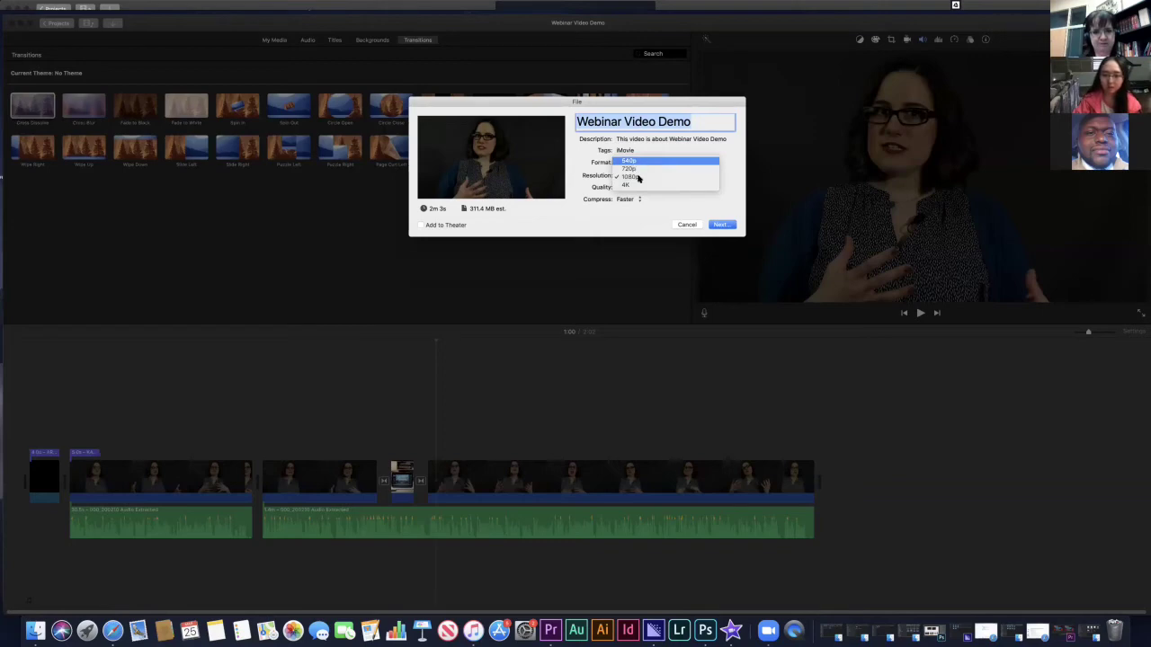
{"action": "left_click", "coordinate": [637, 178]}
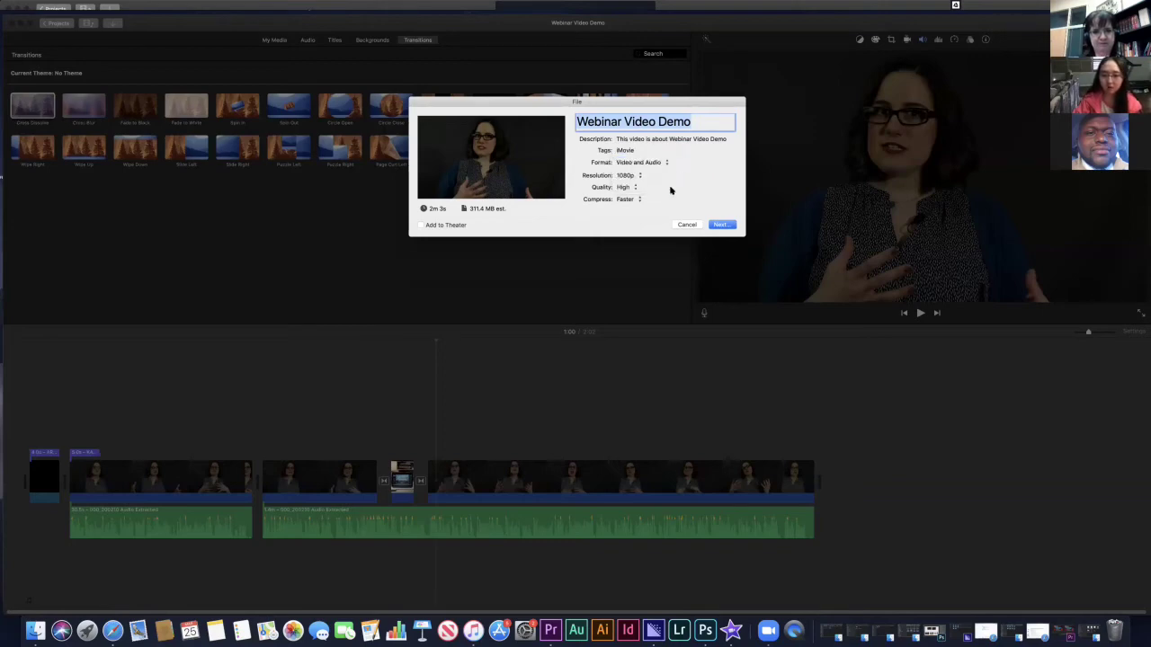
{"action": "scroll", "coordinate": [626, 187], "scroll_direction": "down", "scroll_amount": 1}
{"action": "left_click", "coordinate": [626, 187]}
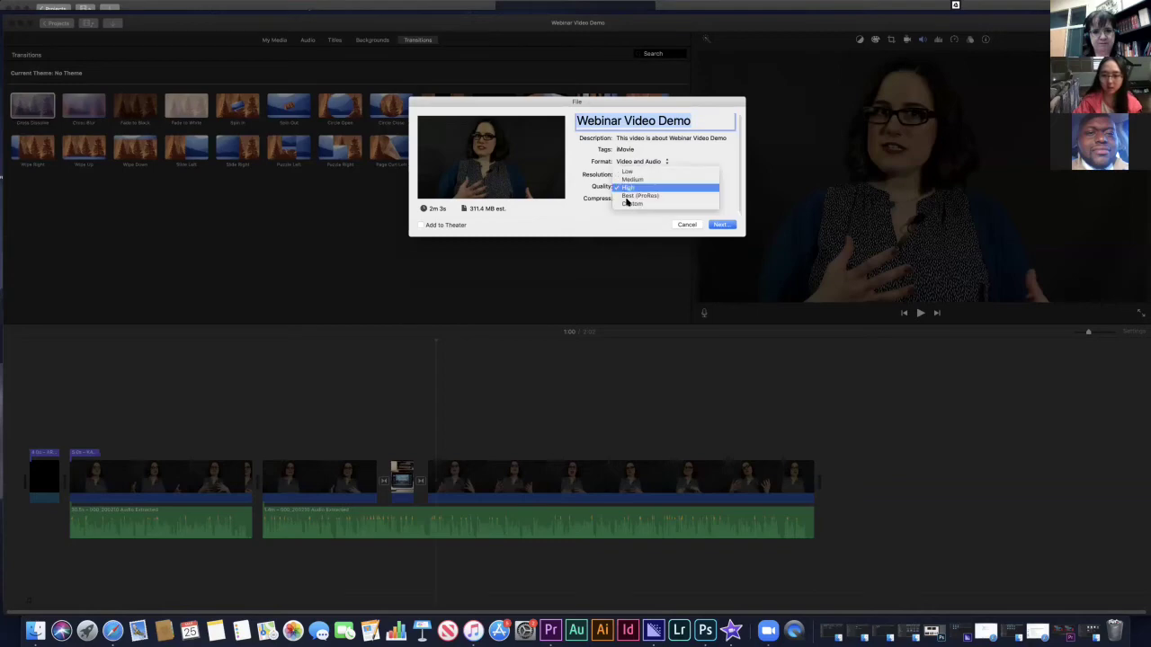
{"action": "left_click", "coordinate": [627, 187]}
{"action": "left_click", "coordinate": [626, 198]}
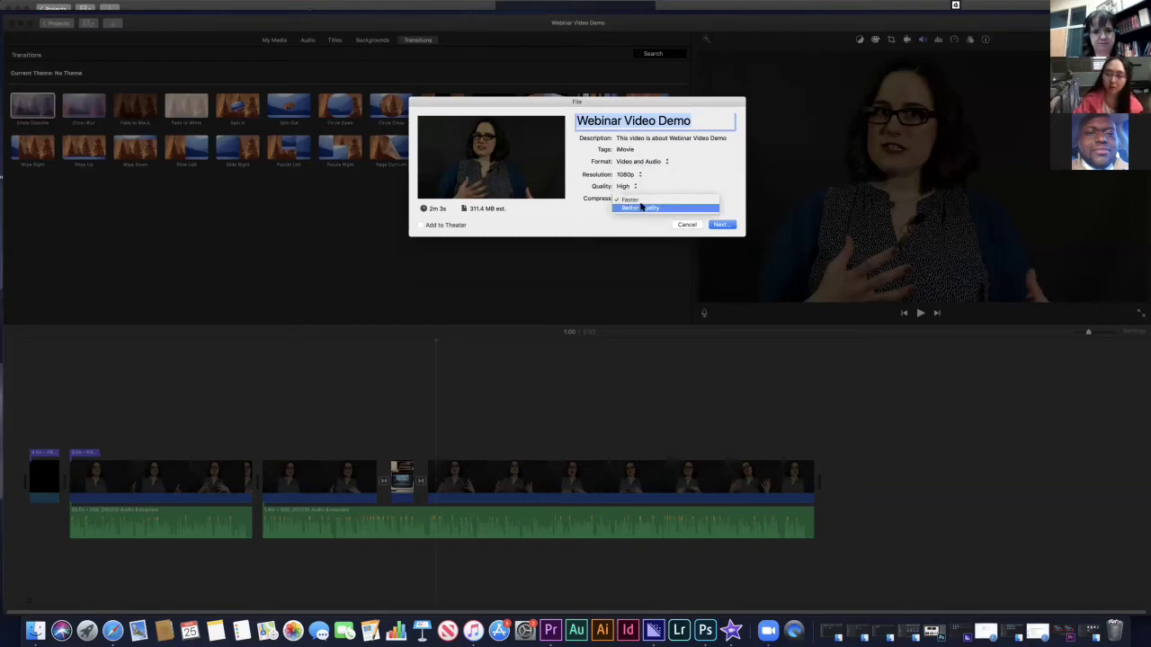
{"action": "left_click", "coordinate": [711, 207]}
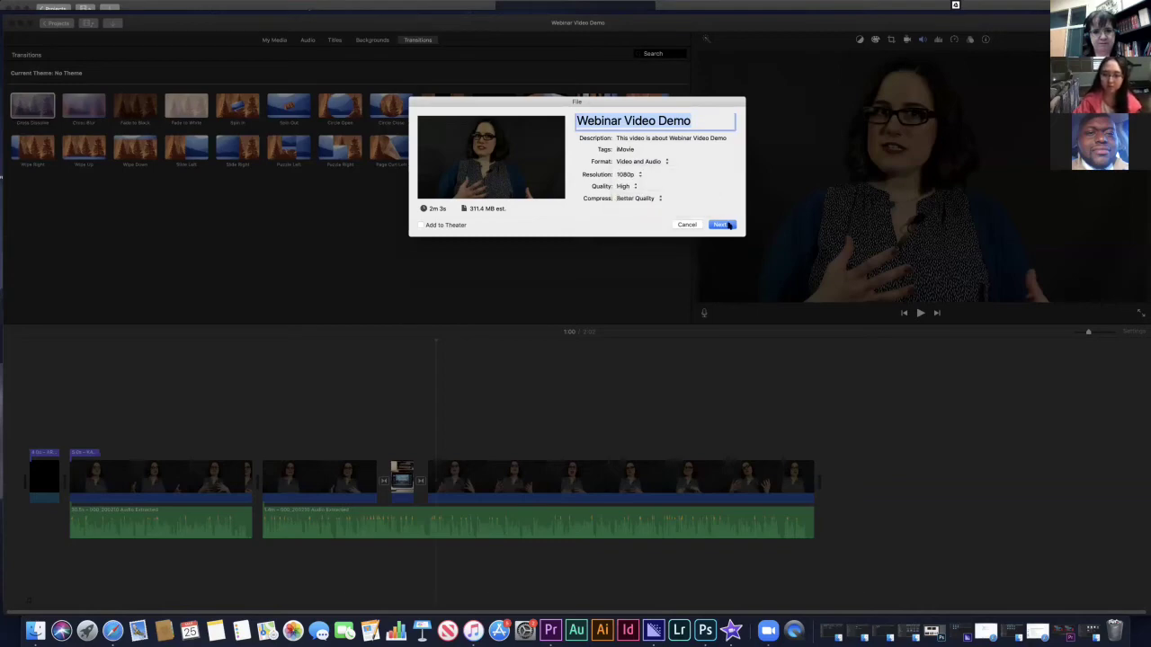
{"action": "left_click", "coordinate": [727, 224]}
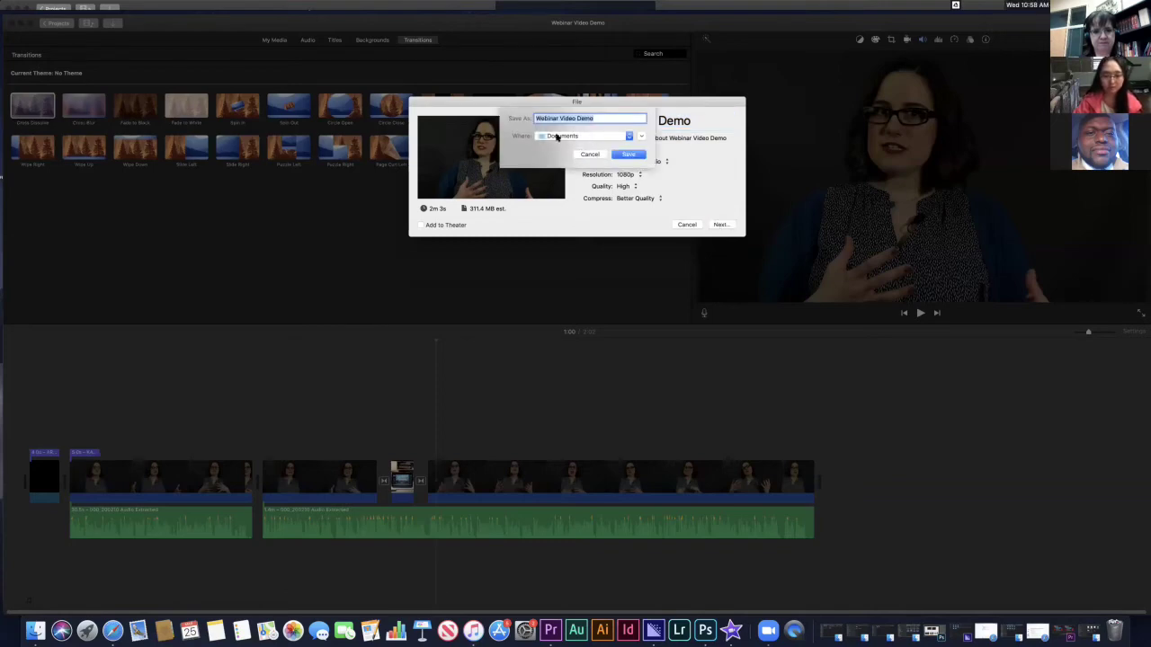
{"action": "left_click", "coordinate": [578, 138]}
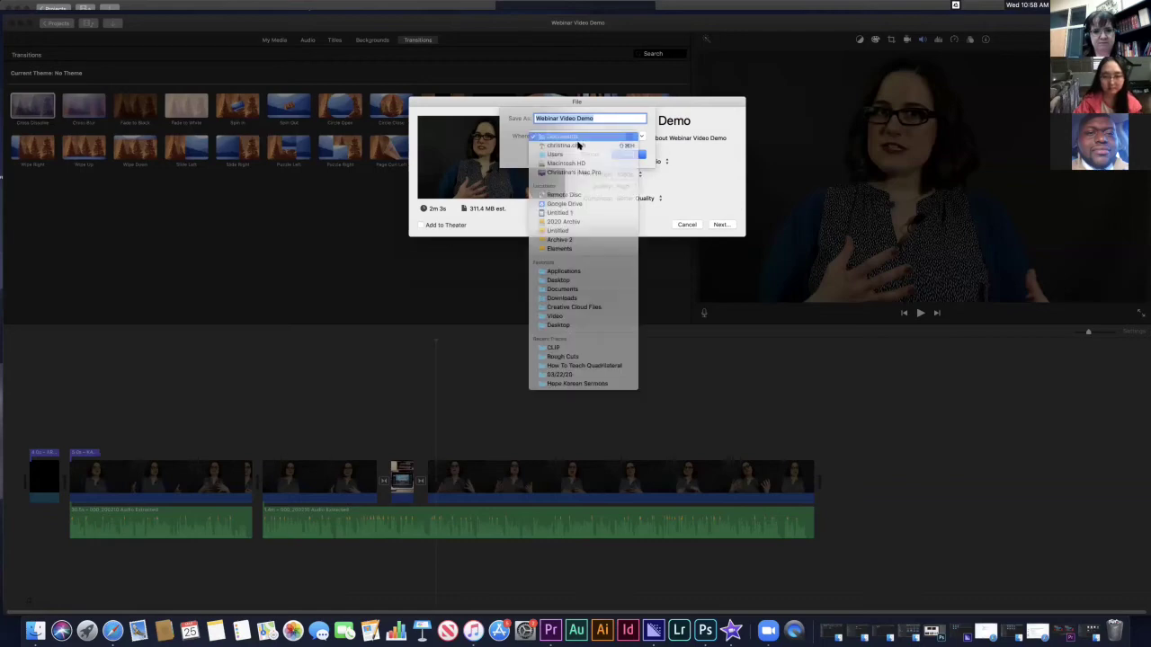
{"action": "left_click", "coordinate": [565, 280]}
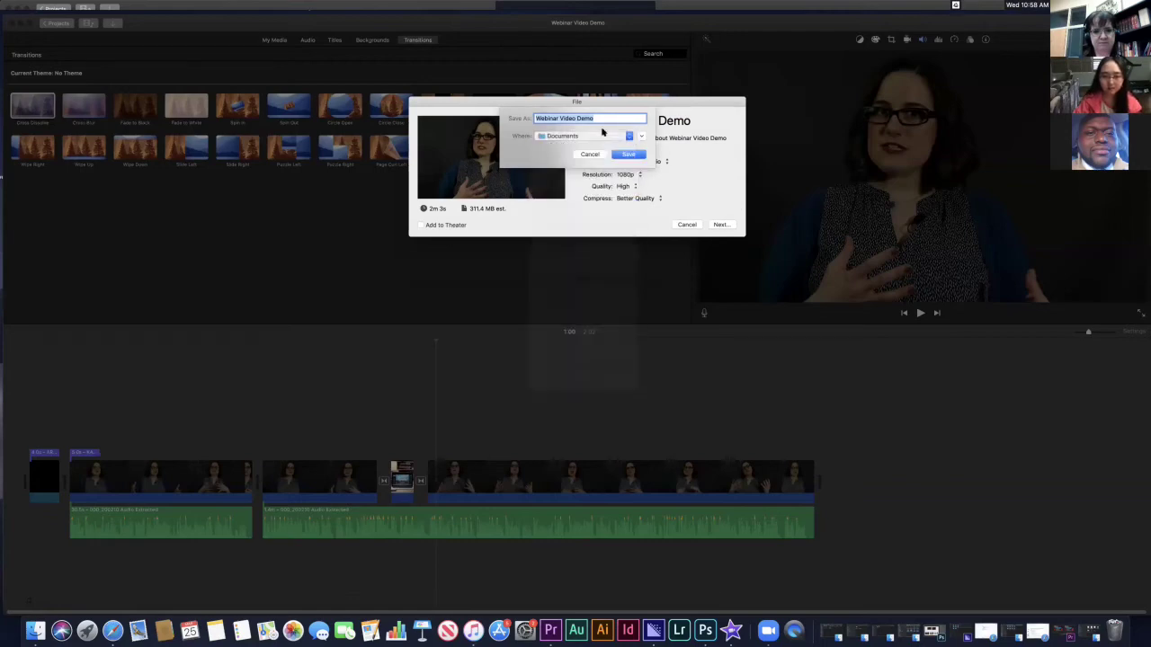
- Save the Webinar Video Demo export and move the iTunes window on the desktop
{"action": "left_click", "coordinate": [722, 225]}
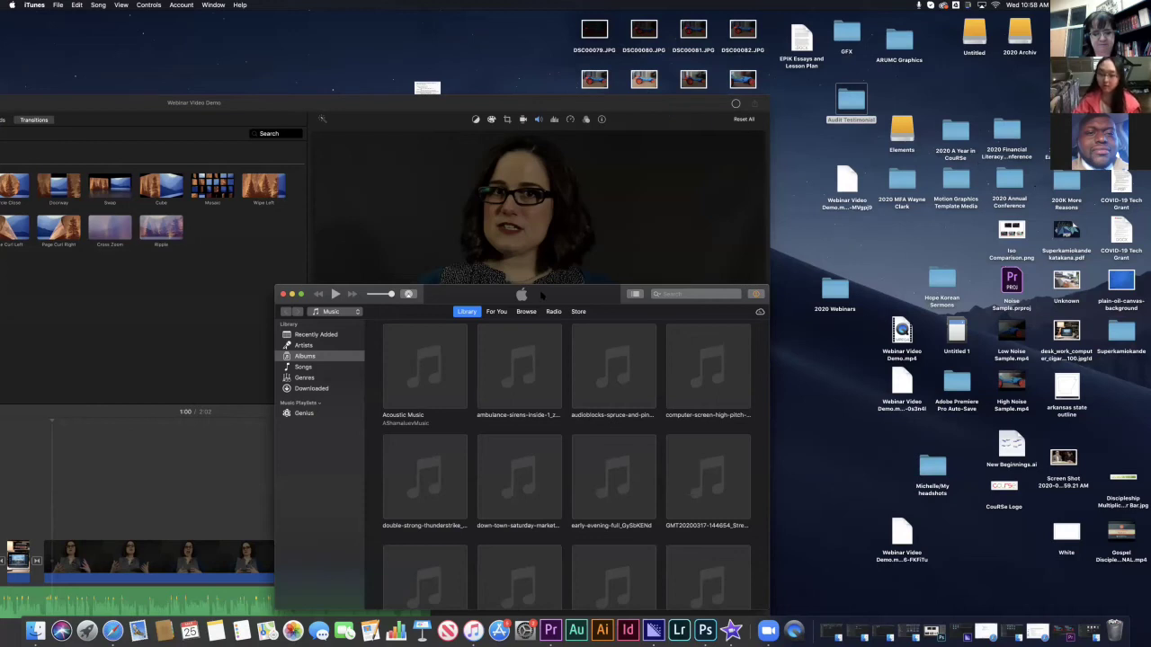
{"action": "left_click_drag", "start_coordinate": [577, 301], "coordinate": [734, 204]}
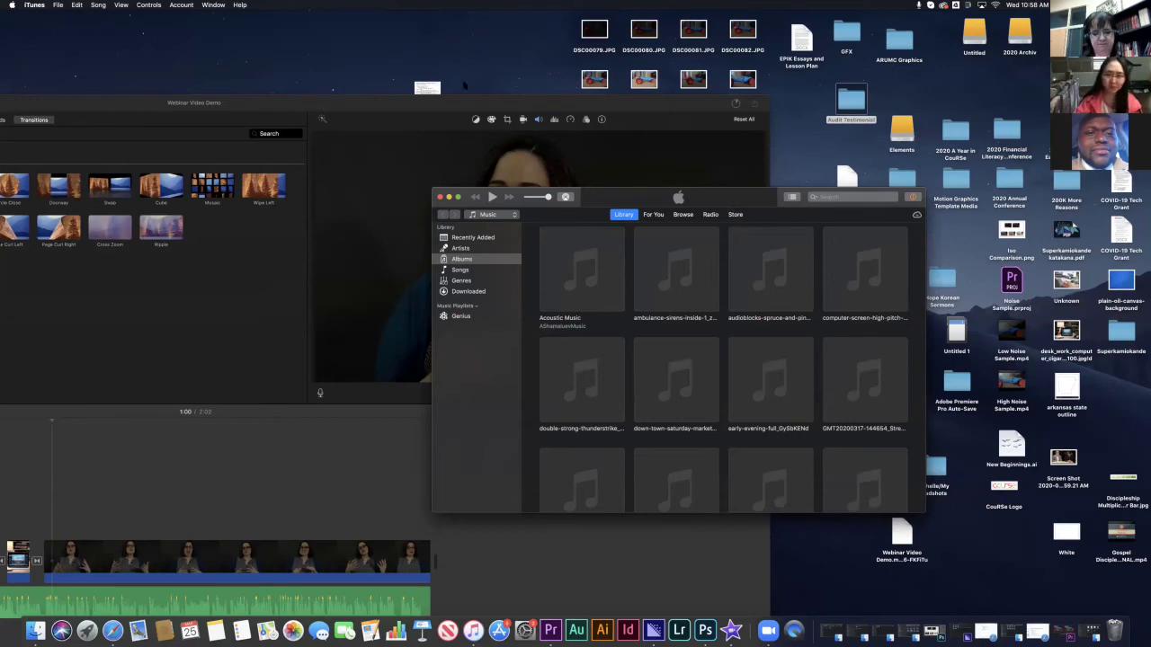
- Enlarge the iMovie window, then bring iTunes back in front and nudge it up and right
{"action": "double_click", "coordinate": [464, 101]}
{"action": "left_click", "coordinate": [637, 202]}
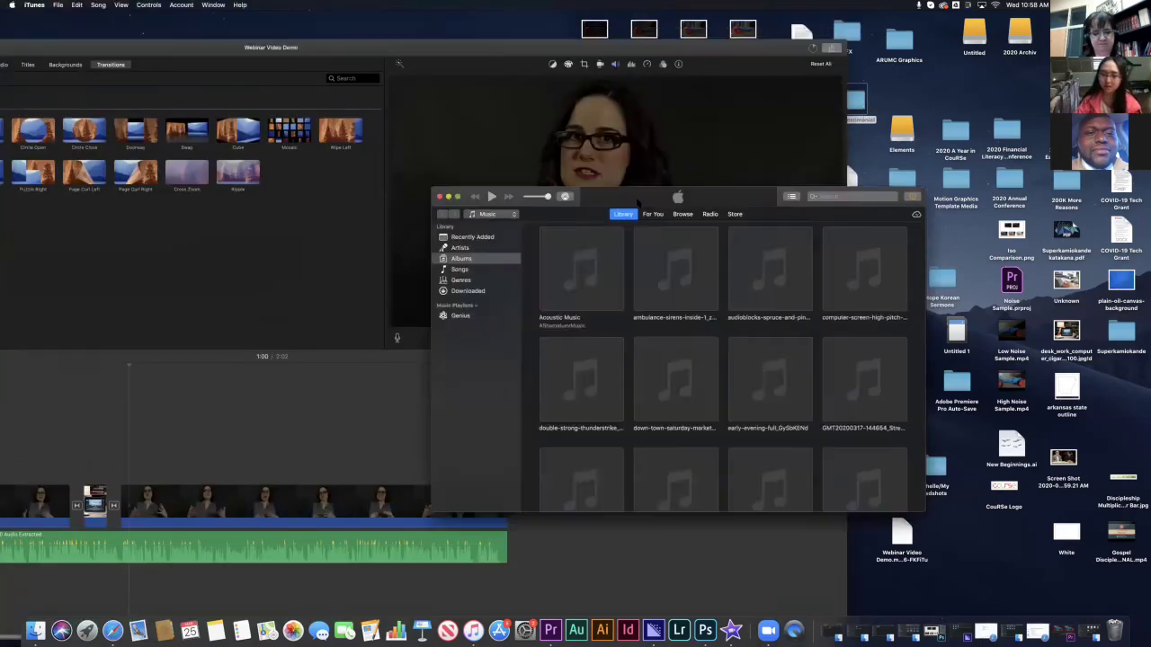
{"action": "left_click_drag", "start_coordinate": [629, 196], "coordinate": [650, 183]}
{"action": "left_click_drag", "start_coordinate": [461, 184], "coordinate": [474, 162]}
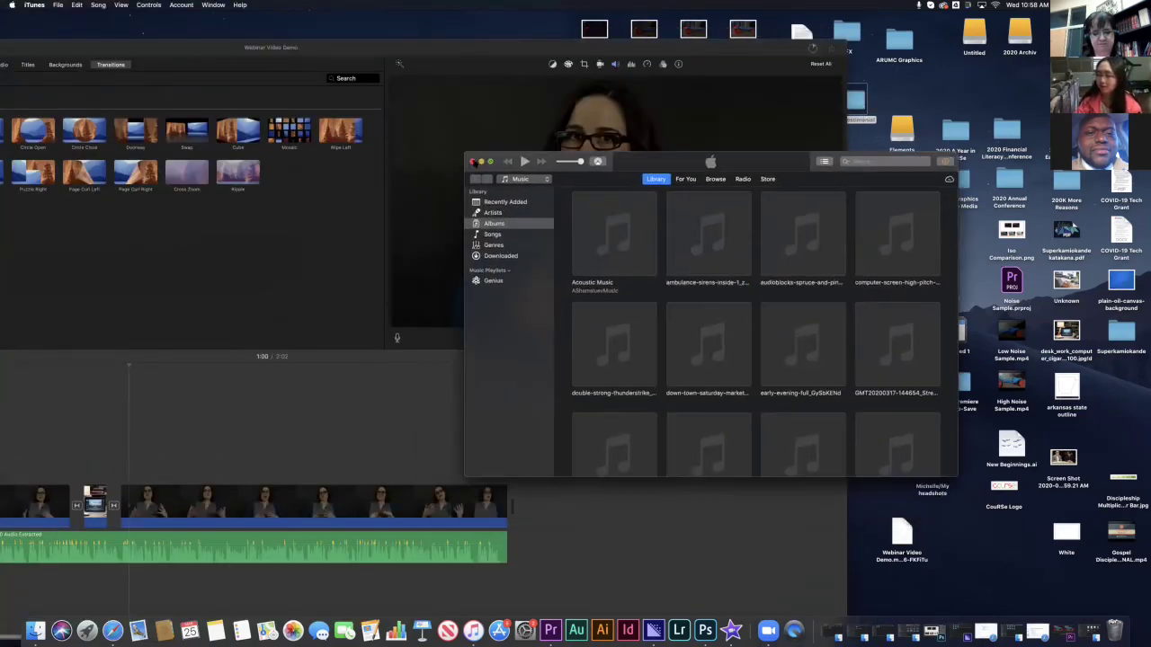
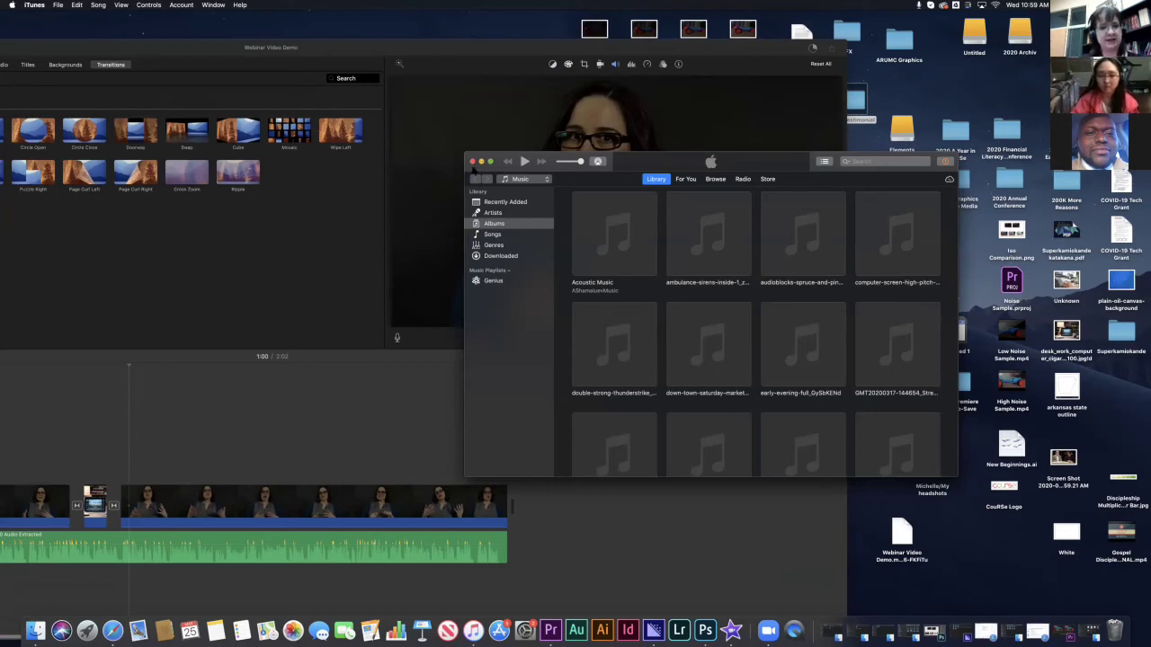
- Close the iTunes library and maximize the 'Webinar Video Demo' iMovie window to full screen
{"action": "left_click", "coordinate": [472, 162]}
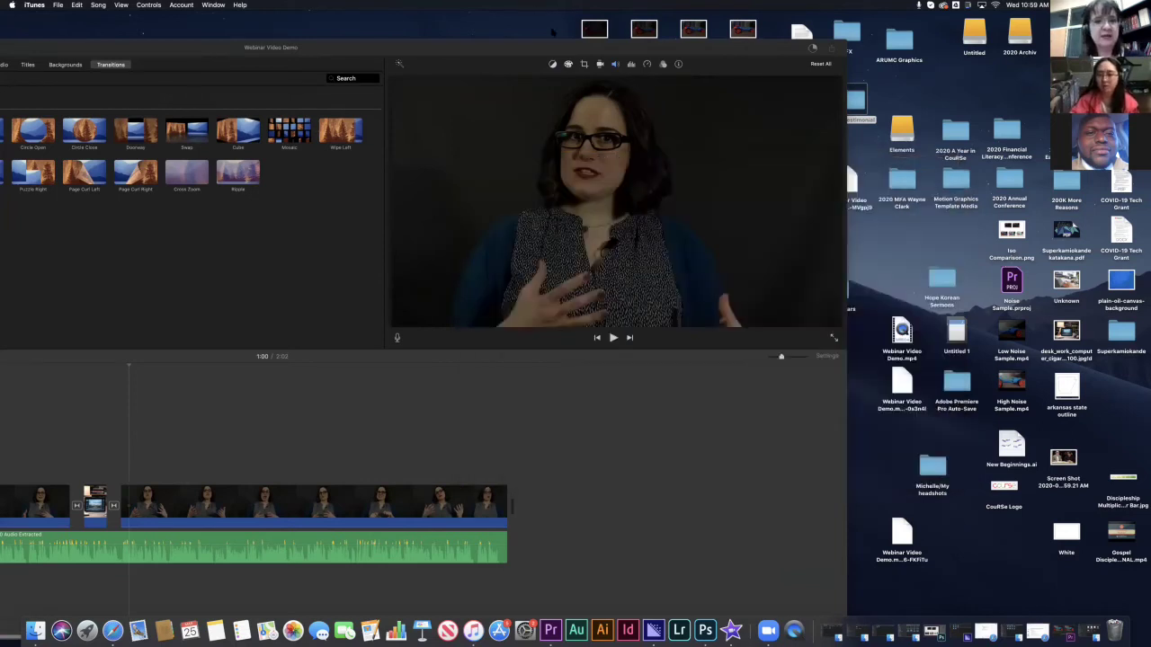
{"action": "double_click", "coordinate": [531, 37]}
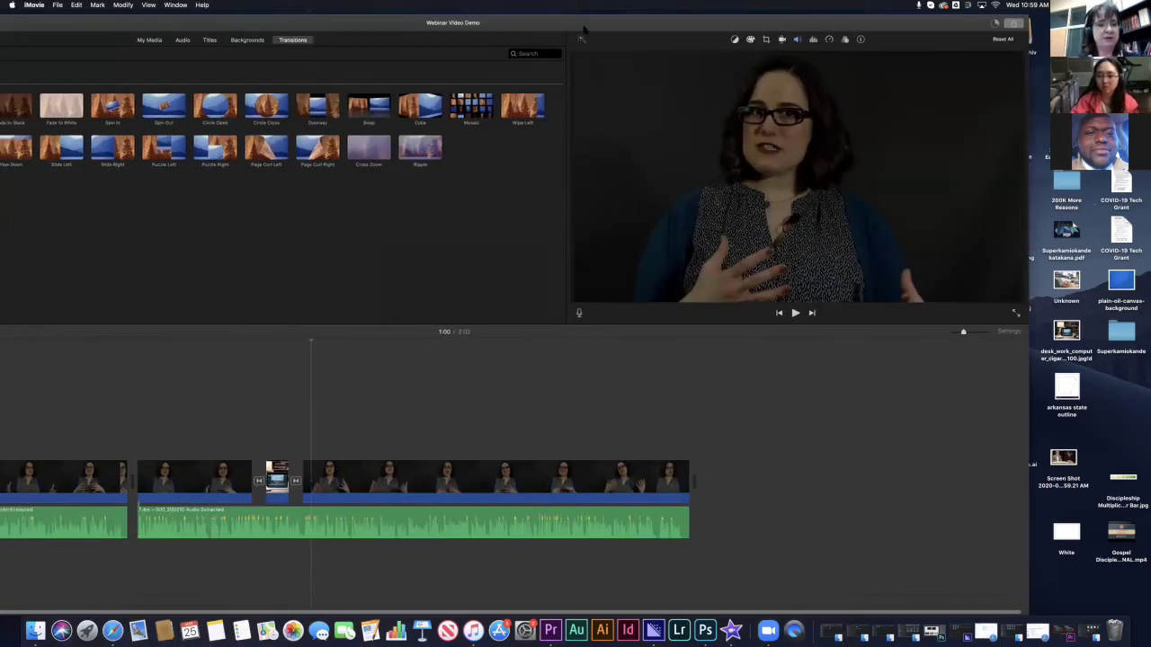
{"action": "double_click", "coordinate": [489, 20]}
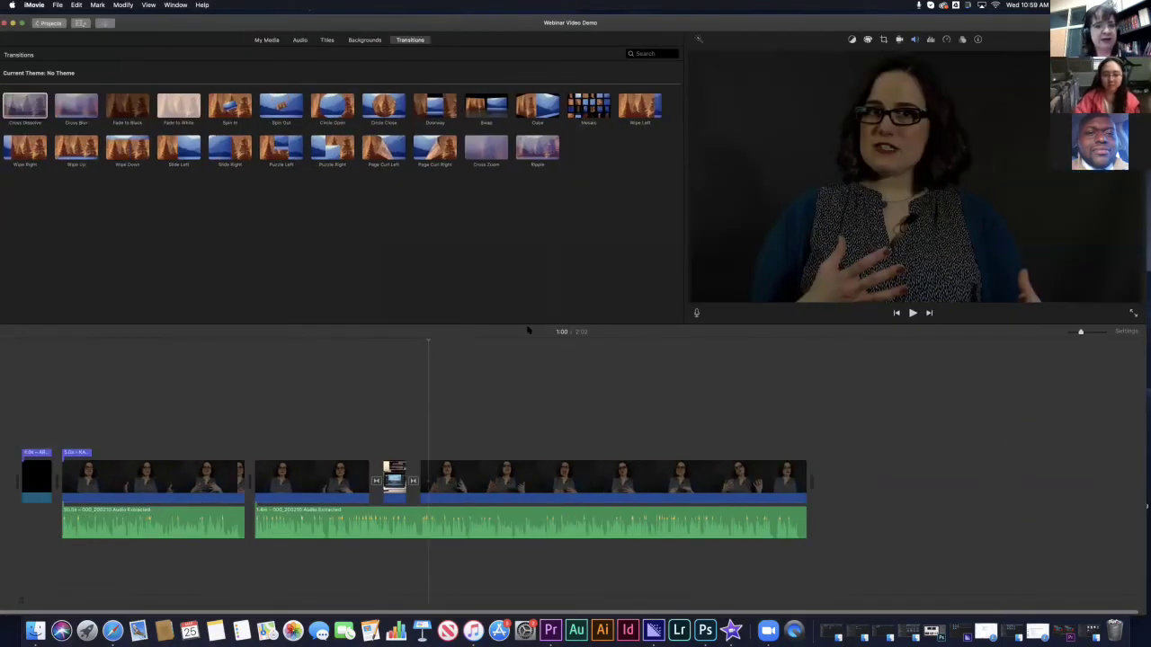
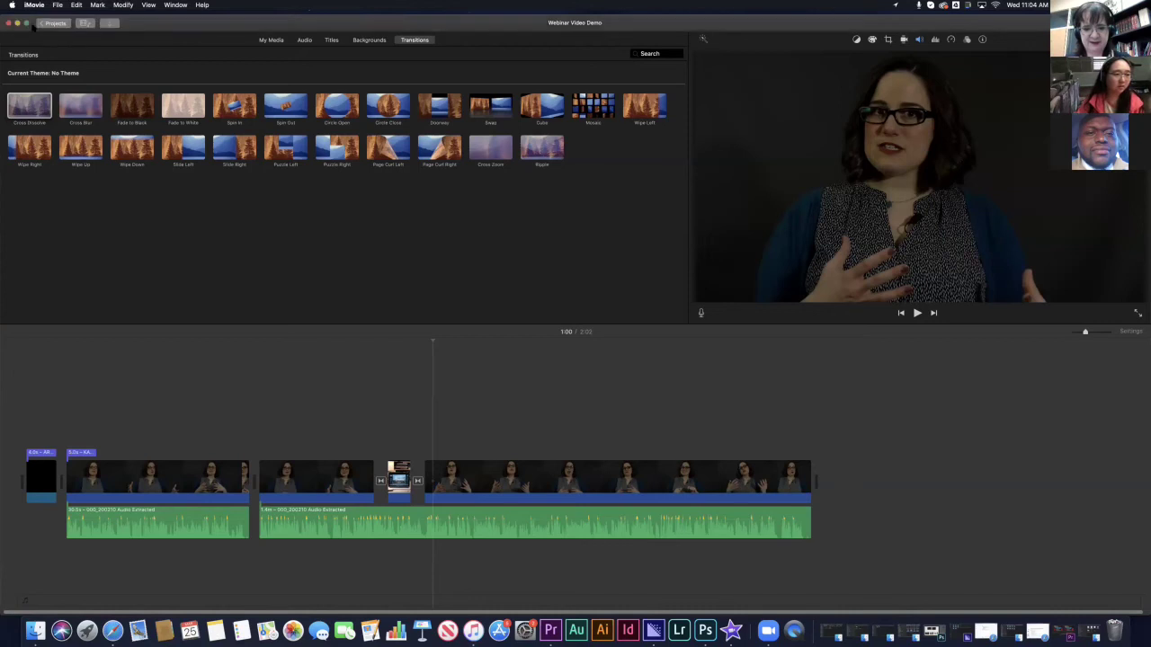
- Open the Video Editing Webinar Demo project from the projects list and return to its start
{"action": "left_click", "coordinate": [45, 23]}
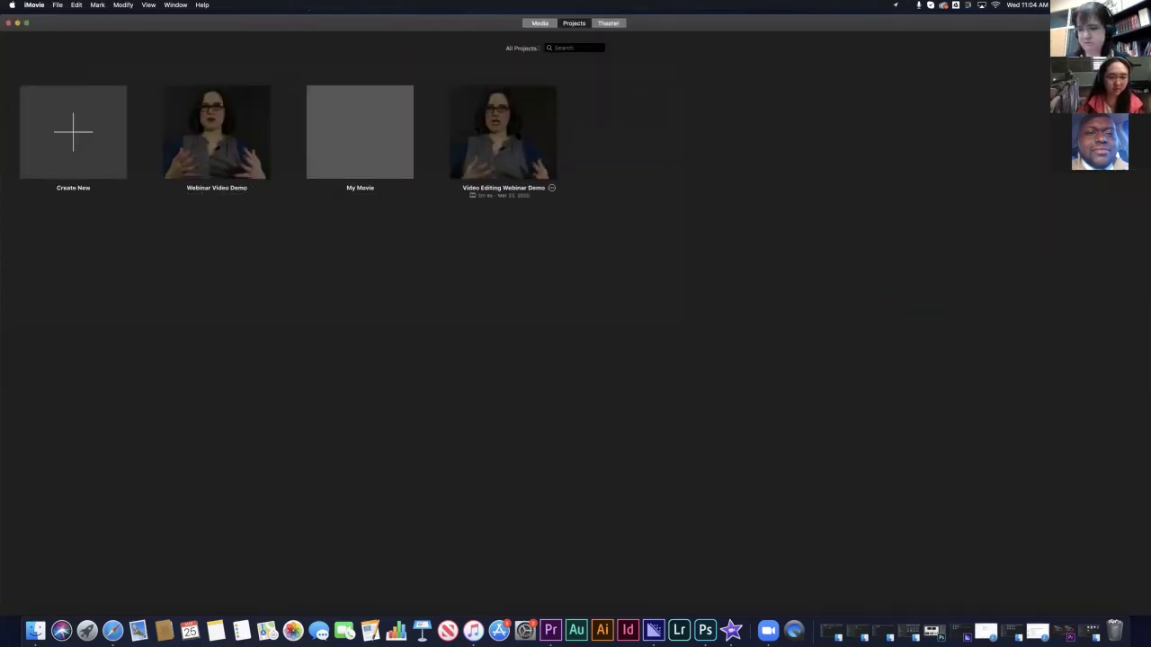
{"action": "left_click", "coordinate": [503, 135]}
{"action": "double_click", "coordinate": [503, 135]}
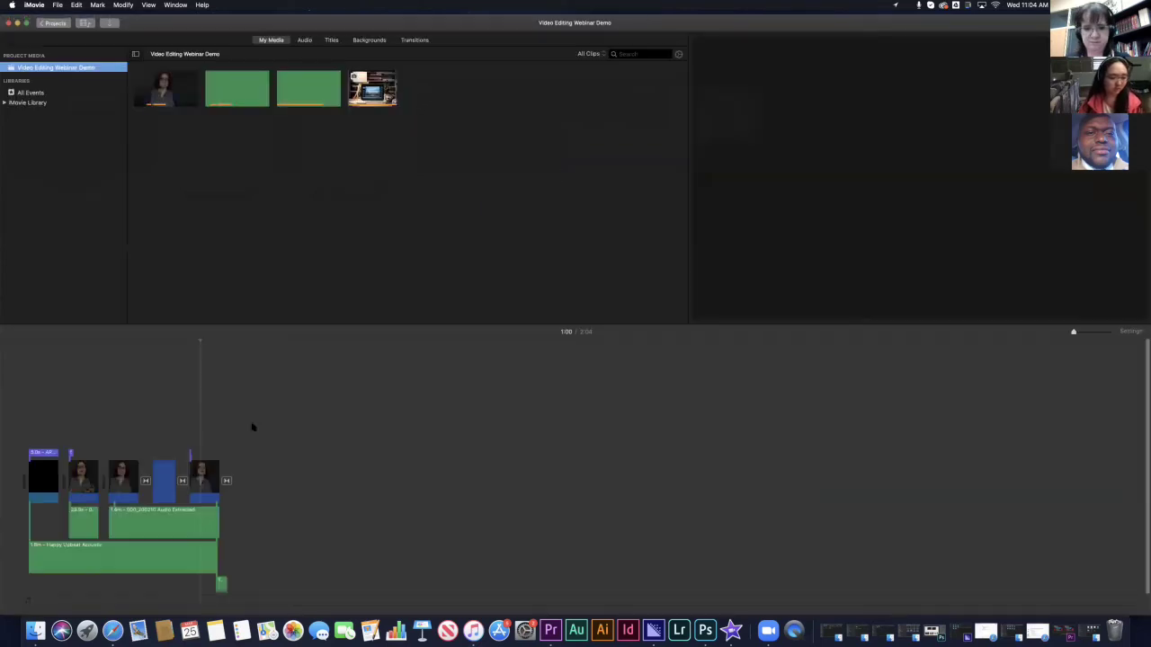
{"action": "left_click", "coordinate": [51, 380]}
- Play the movie from its start with volume raised, skipping ahead to about 1:41 and resuming
{"action": "left_click", "coordinate": [25, 361]}
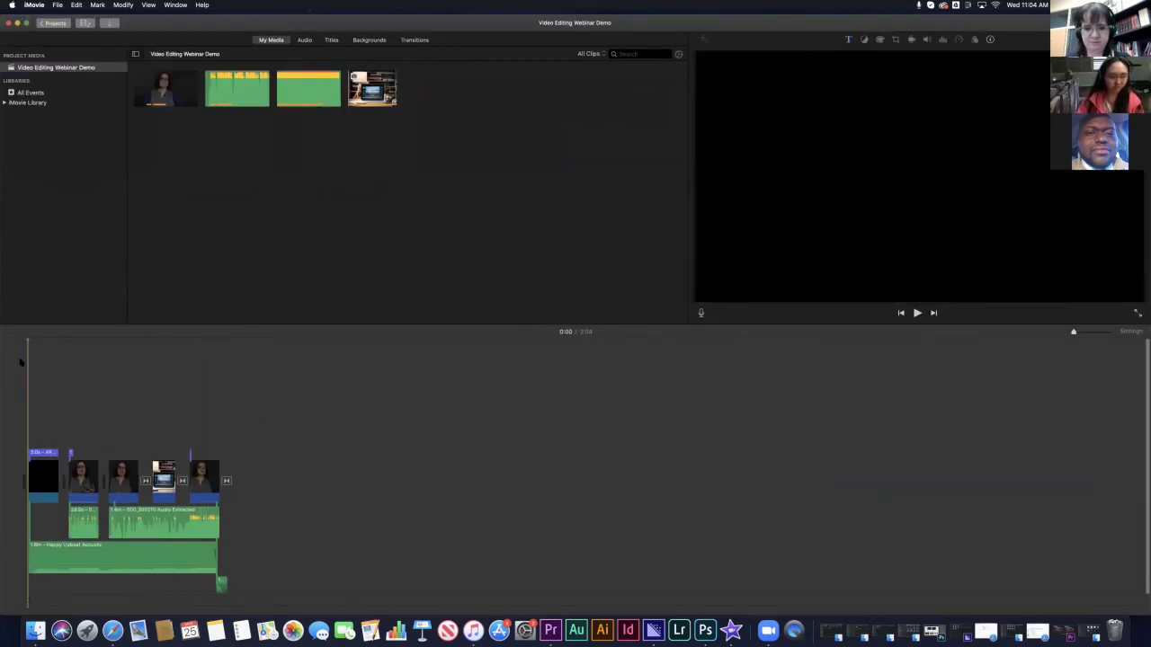
{"action": "key", "text": "space"}
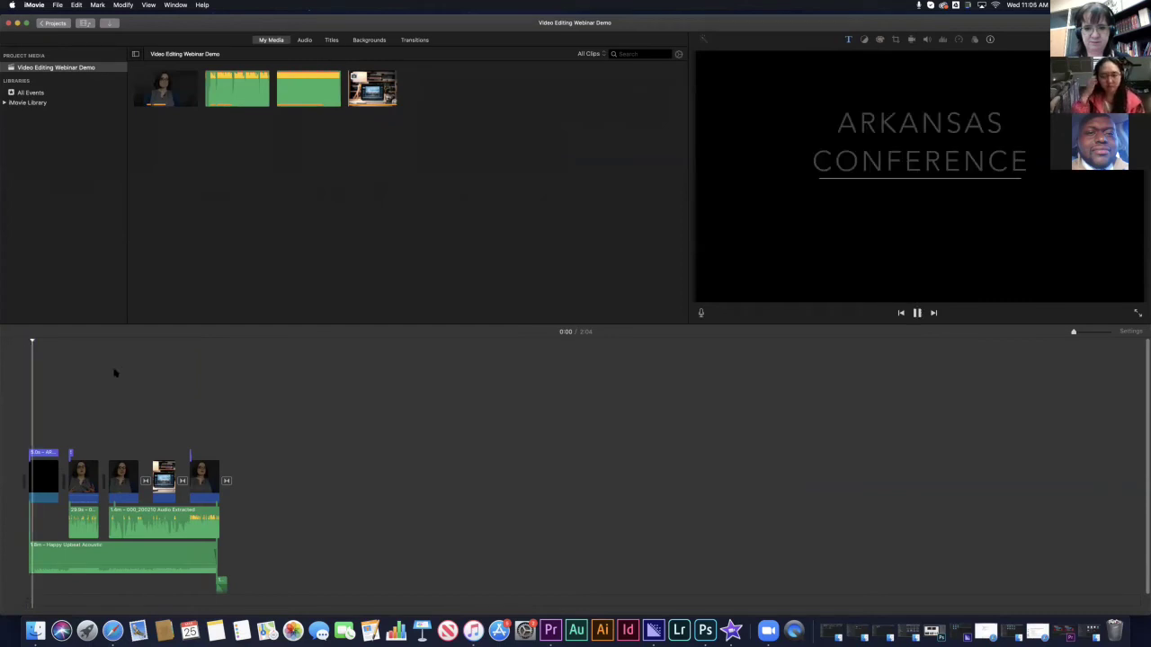
{"action": "key", "text": "XF86AudioRaiseVolume"}
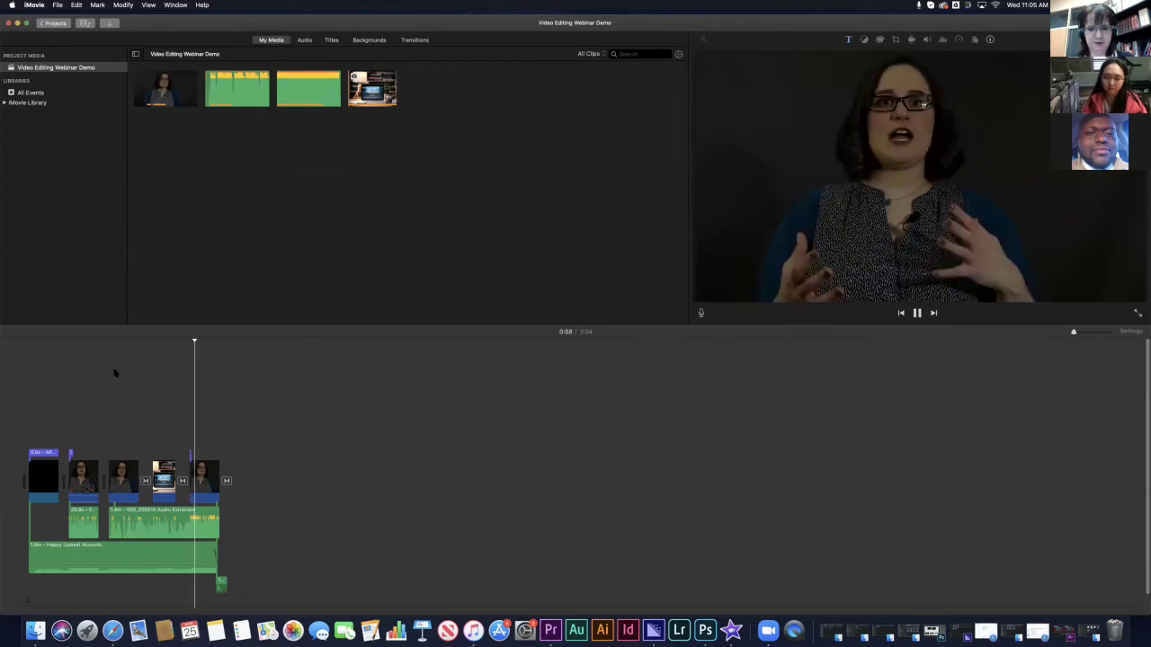
{"action": "left_click", "coordinate": [207, 344]}
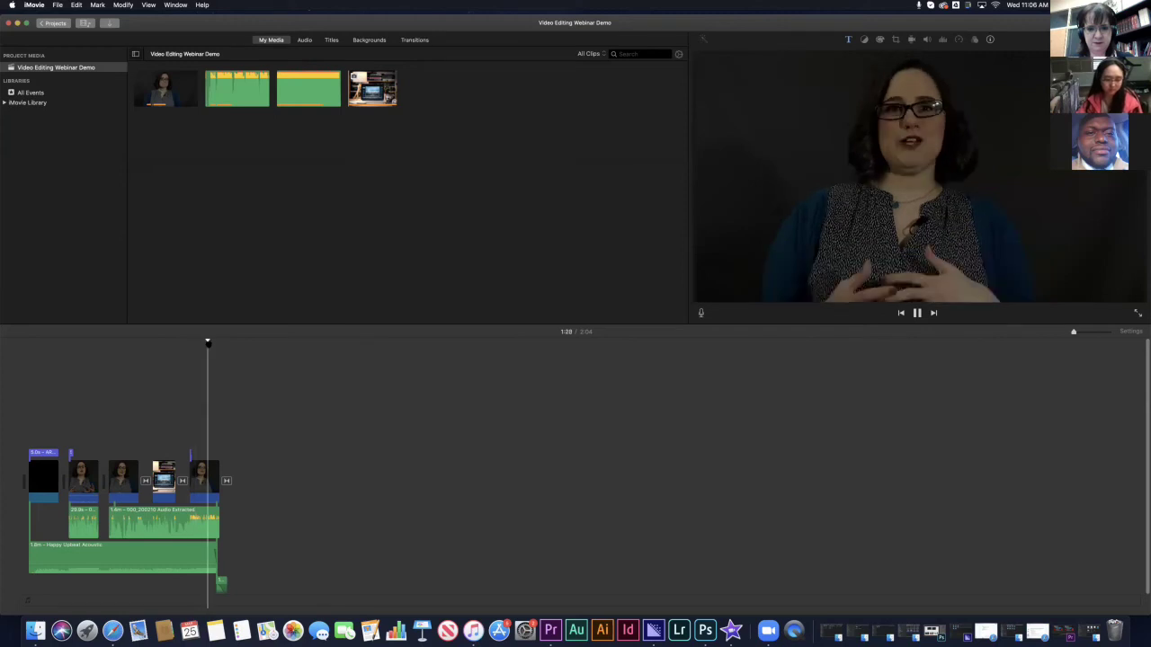
{"action": "key", "text": "space"}
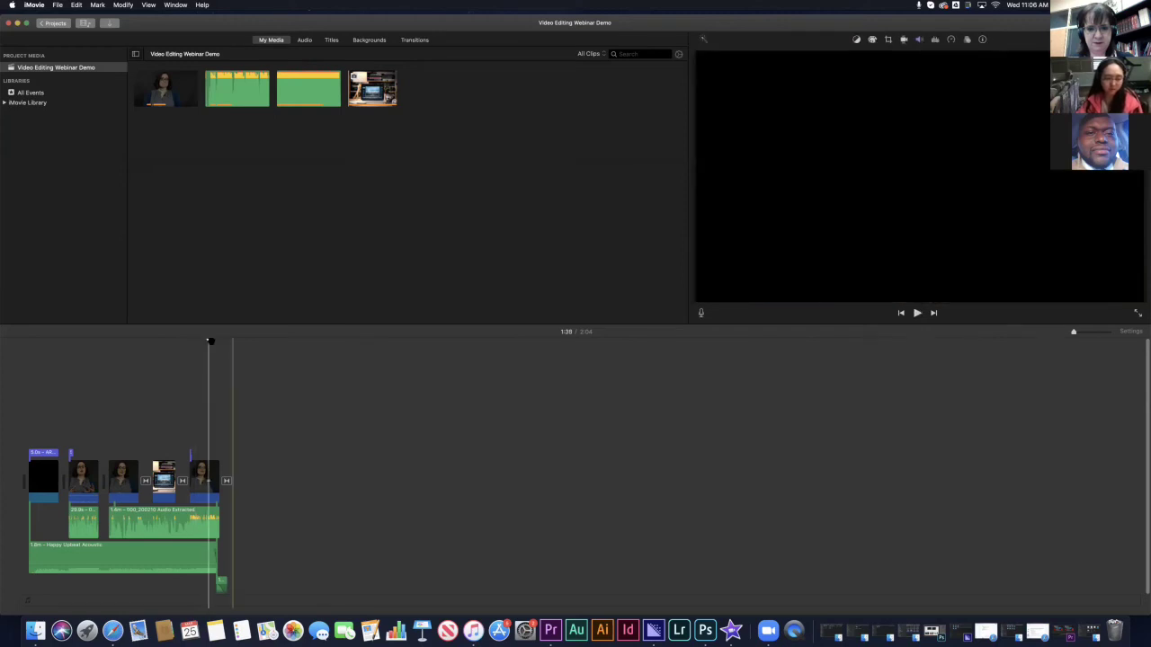
{"action": "left_click", "coordinate": [212, 342]}
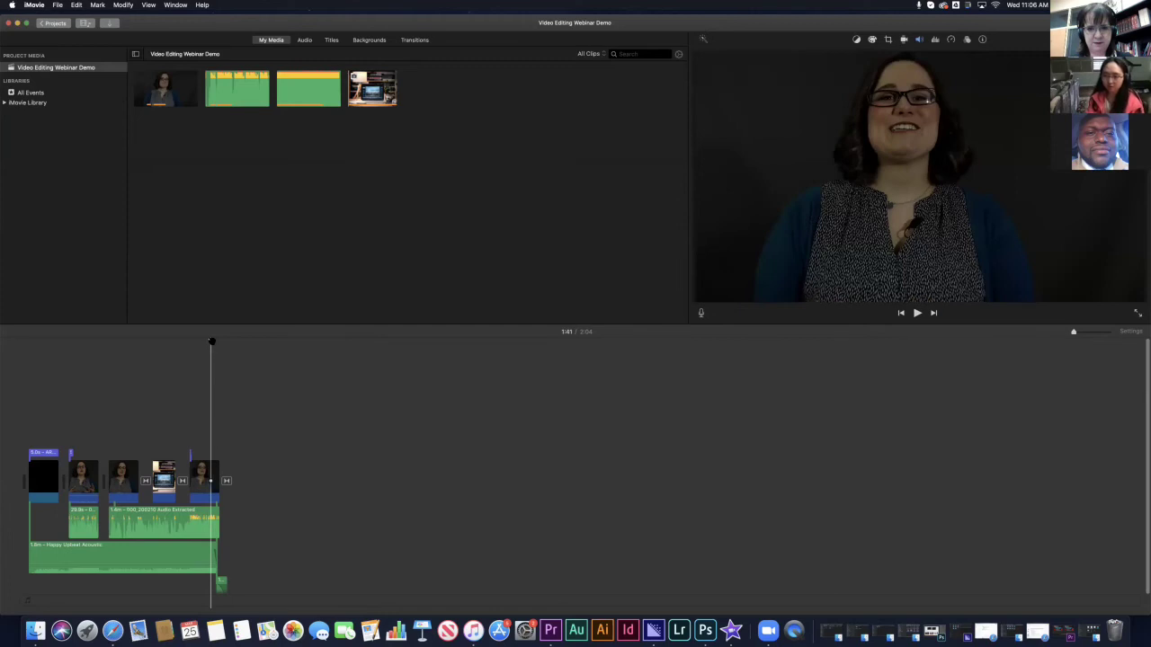
{"action": "key", "text": "space"}
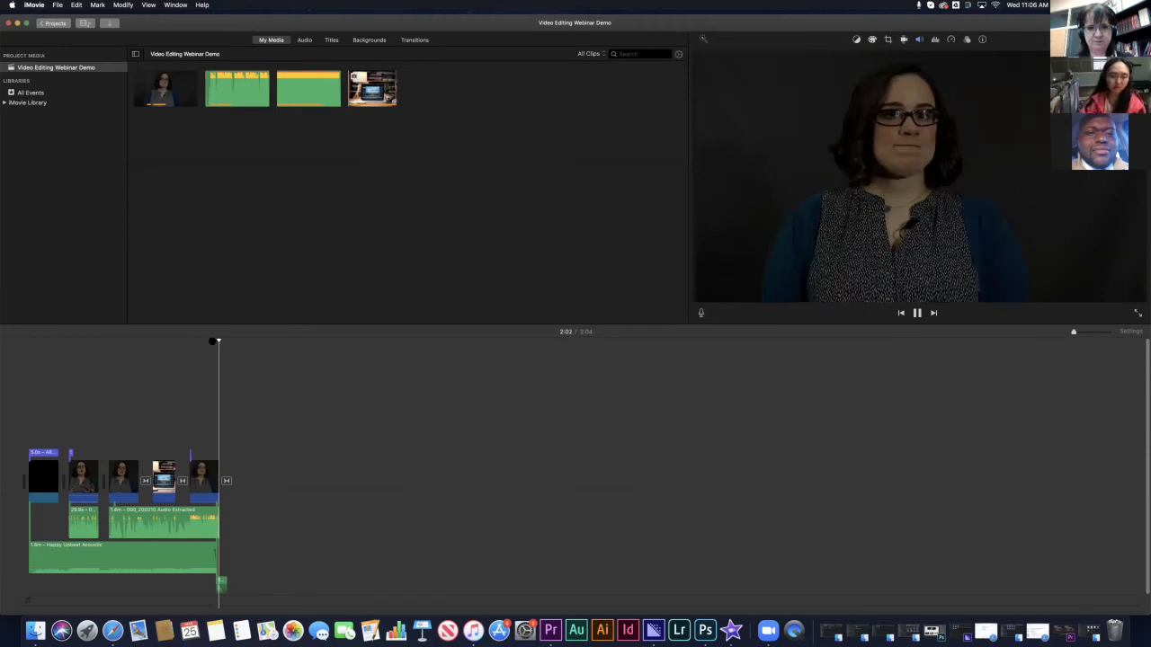
- Move just before the movie's end and show the Transitions library
{"action": "left_click", "coordinate": [224, 481]}
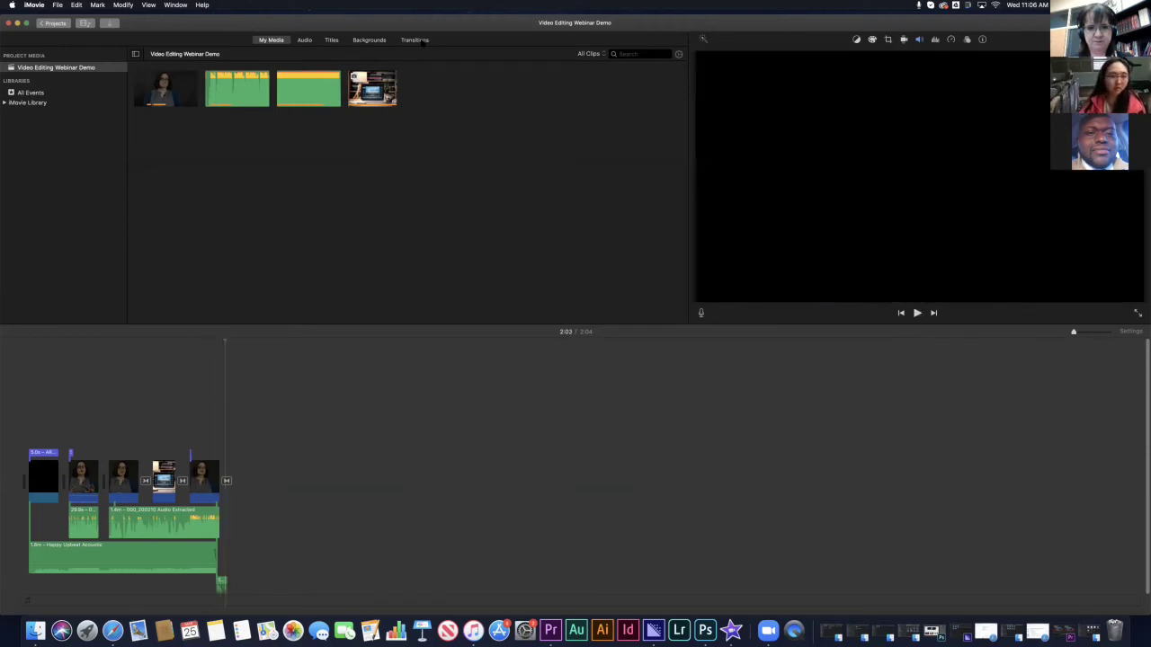
{"action": "key", "text": "super+4"}
{"action": "key", "text": "super+5"}
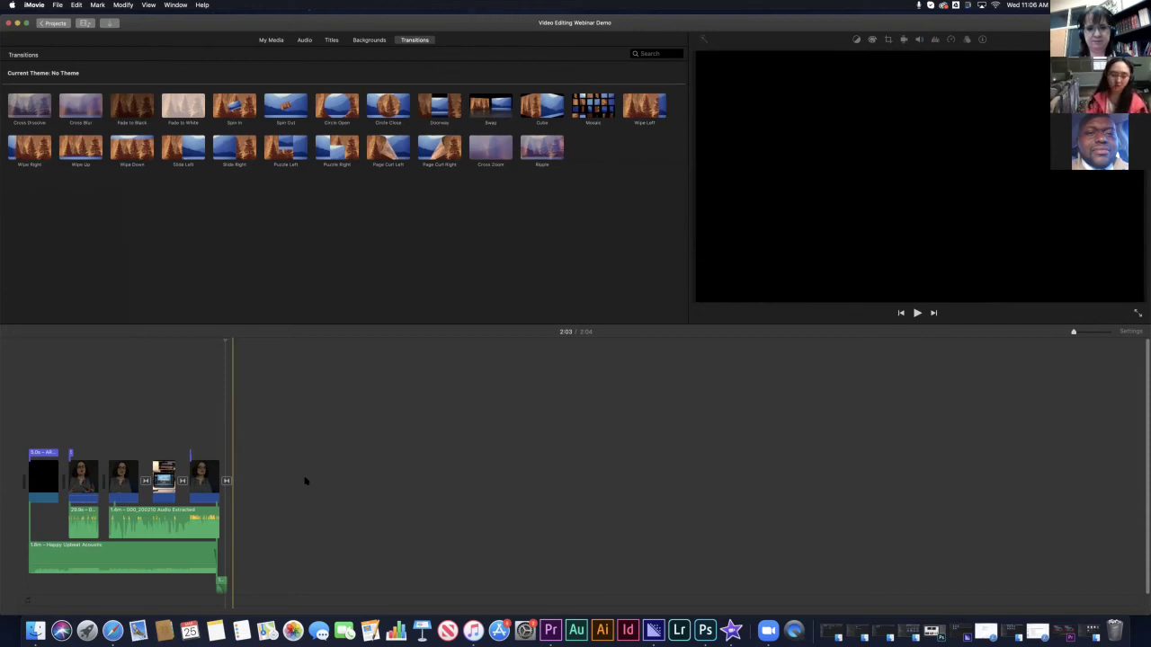
- Scrub around the end of the final clip to preview the closing frames
{"action": "left_click", "coordinate": [248, 575]}
{"action": "left_click", "coordinate": [255, 573]}
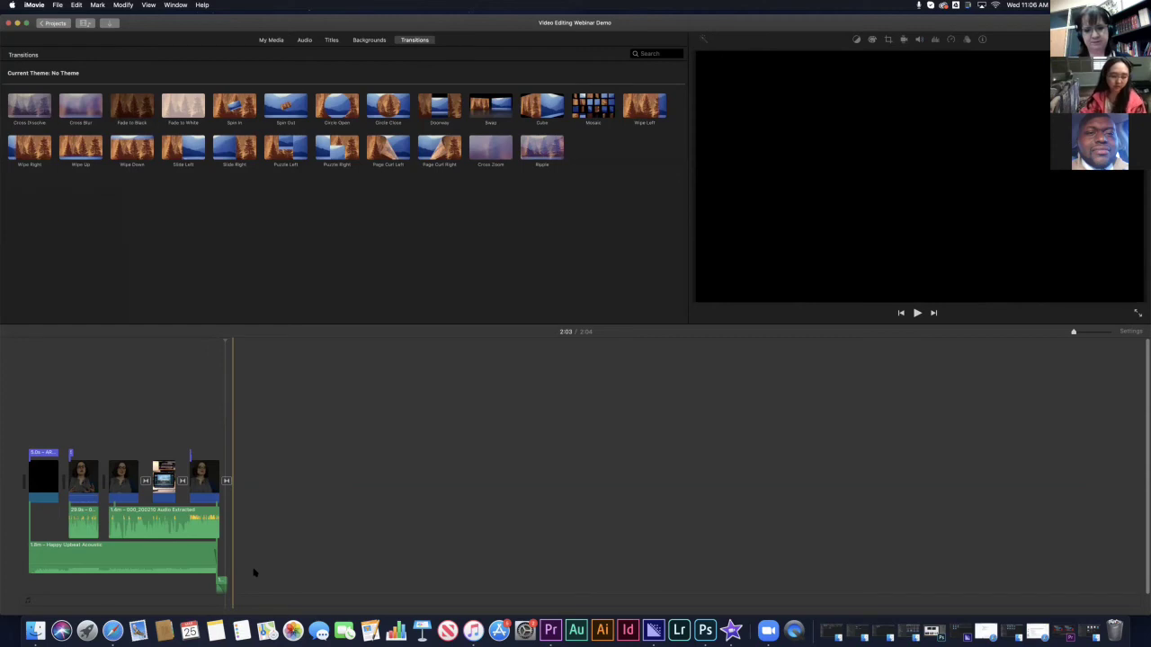
{"action": "left_click", "coordinate": [210, 574]}
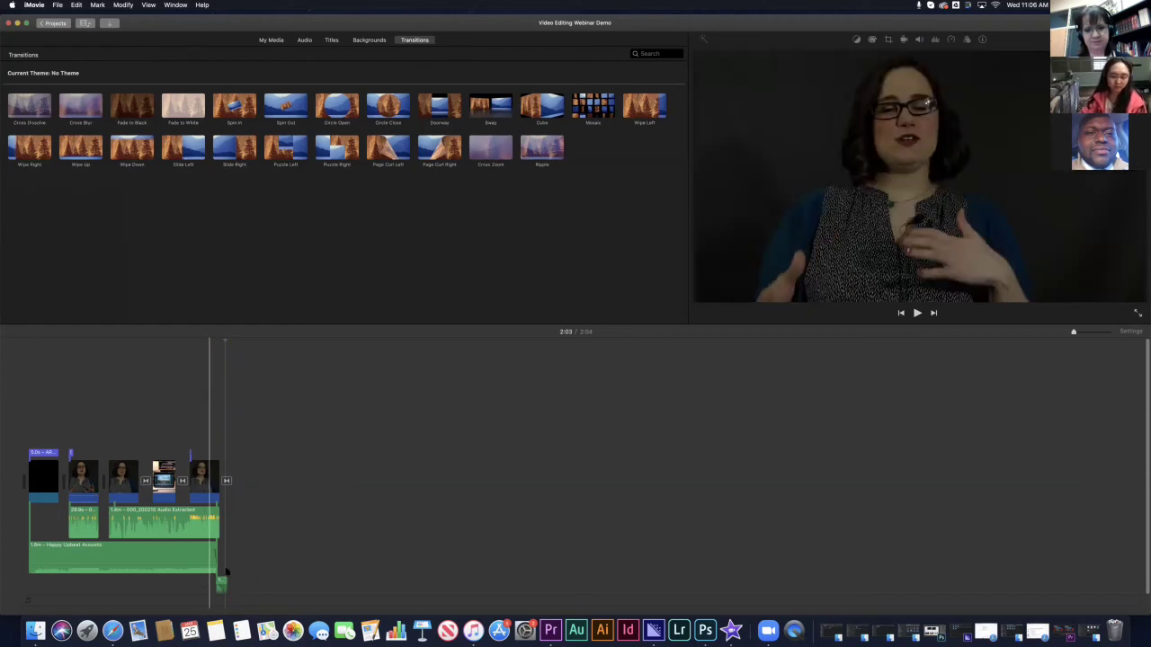
{"action": "left_click", "coordinate": [233, 571]}
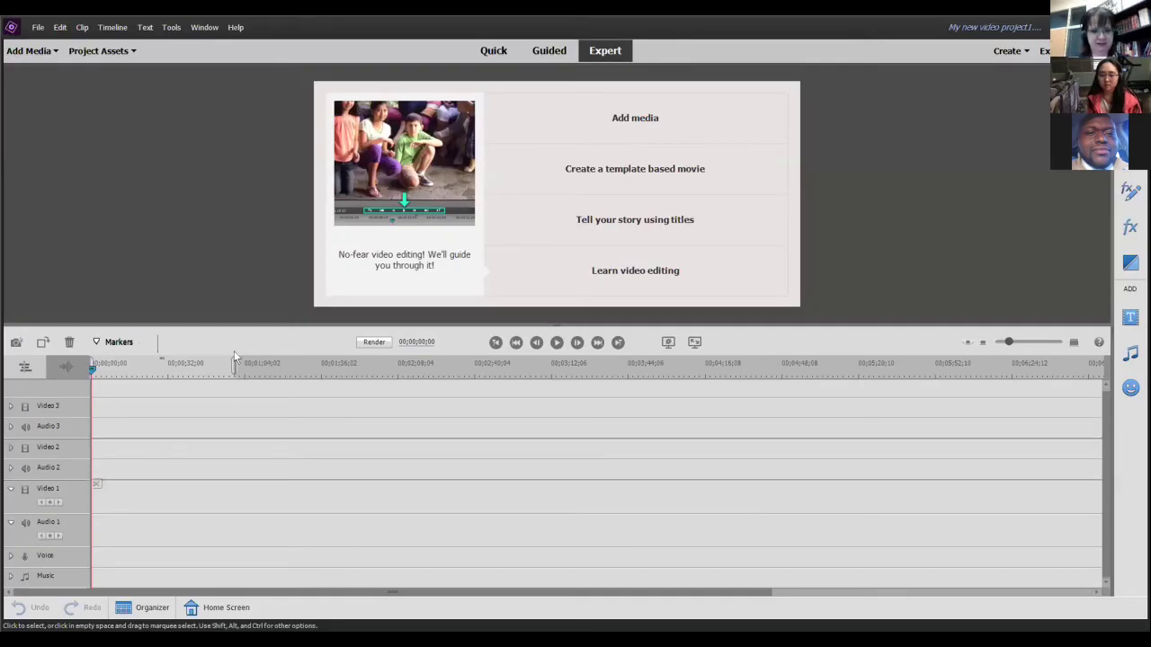
- Drag the divider above the timeline upward to enlarge the timeline panel
{"action": "left_click_drag", "start_coordinate": [244, 321], "coordinate": [248, 208]}
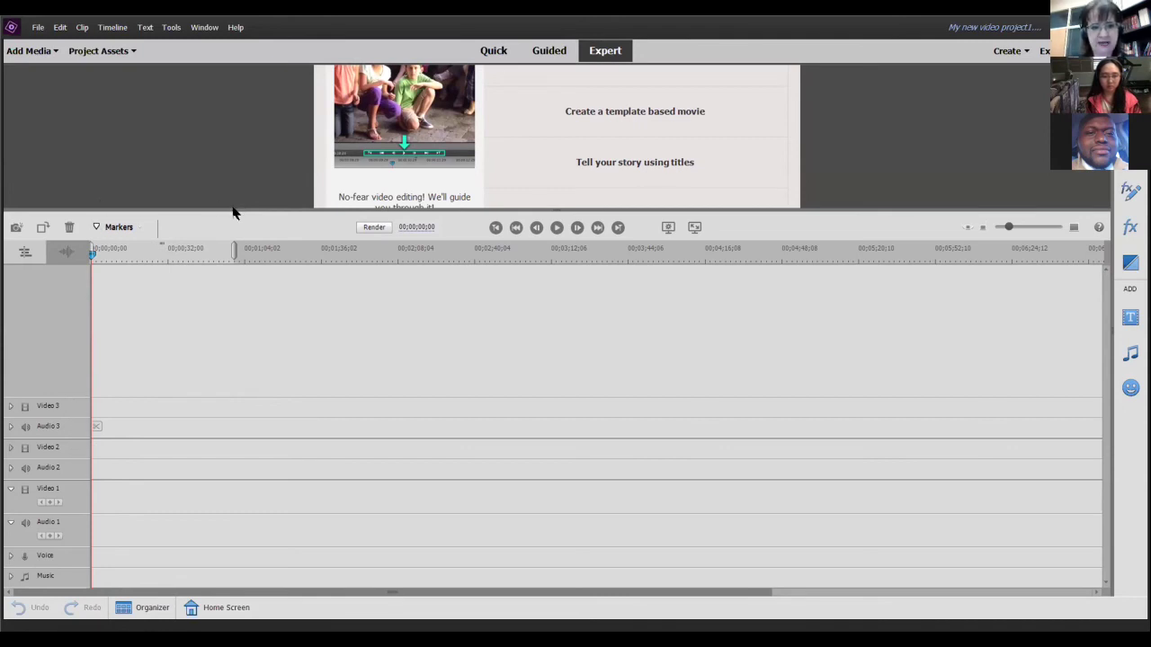
- Add zoom_1 from Documents > LMS courses > online teaching using Add Media from Files and folders
{"action": "left_click", "coordinate": [40, 31]}
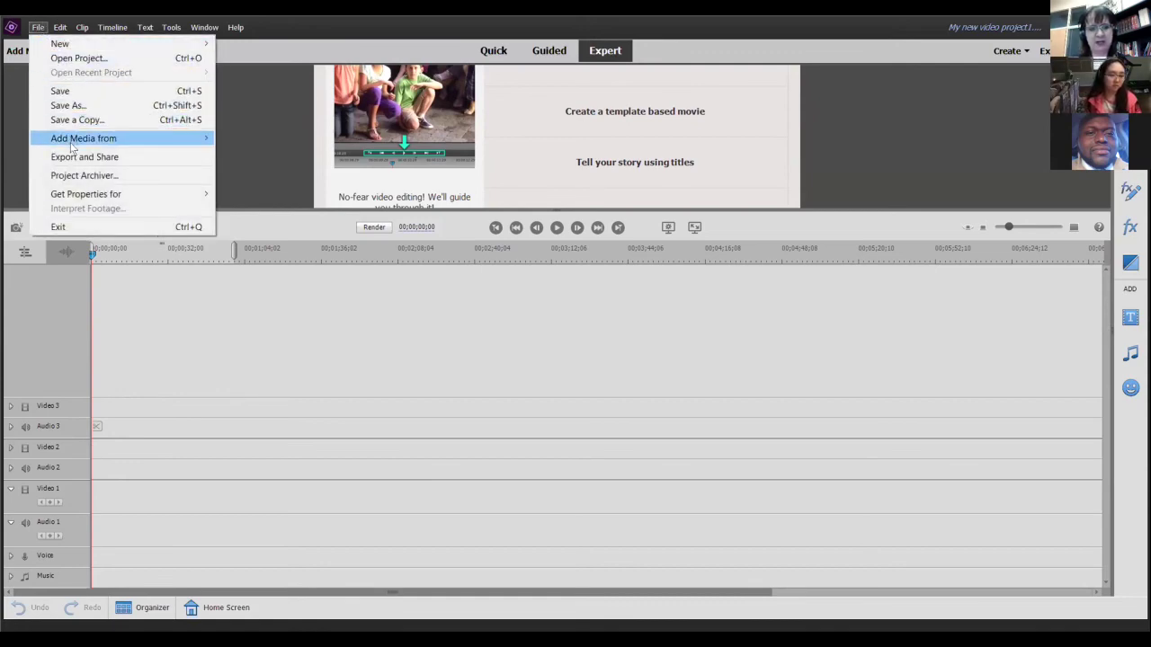
{"action": "mouse_move", "coordinate": [74, 141]}
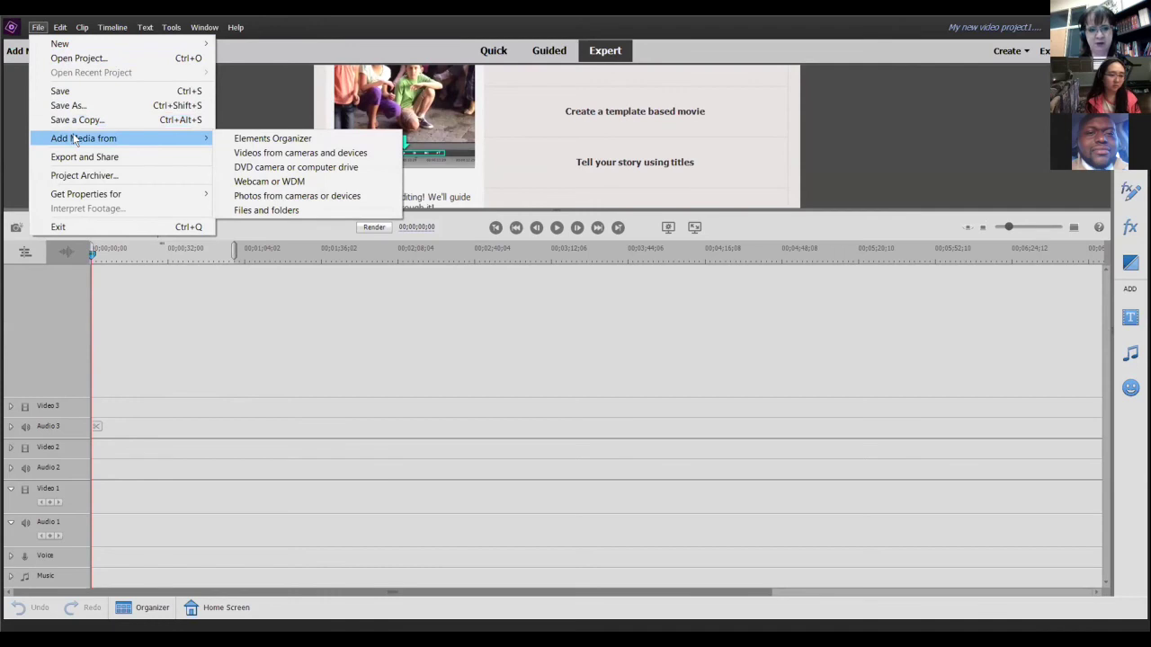
{"action": "left_click", "coordinate": [262, 211]}
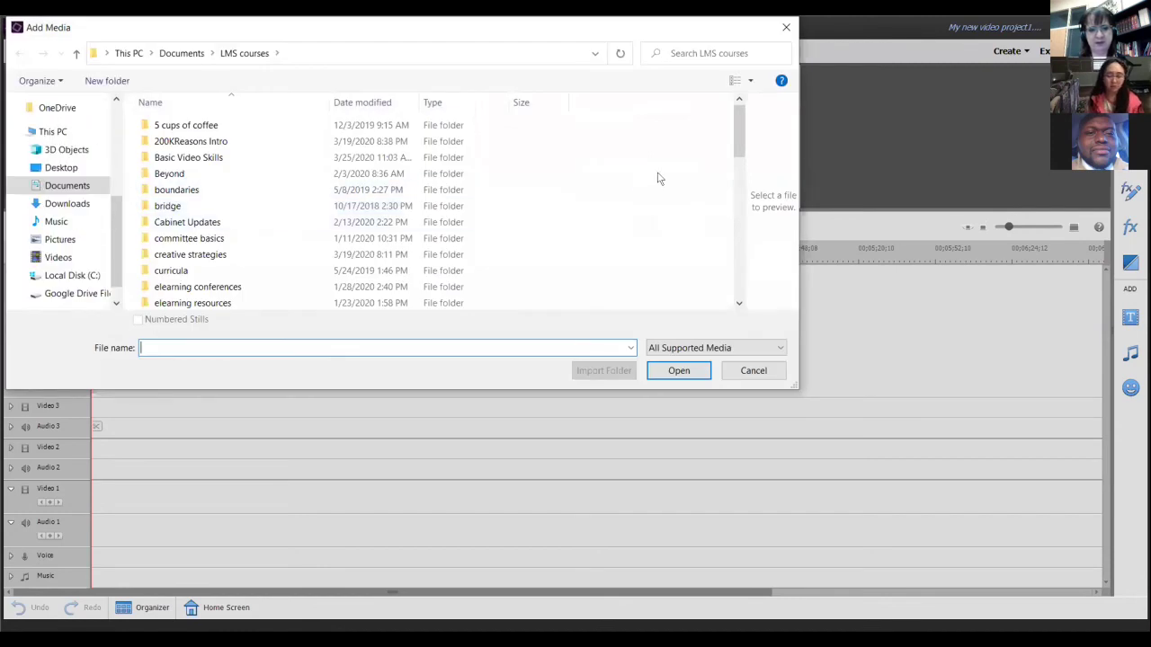
{"action": "left_click_drag", "start_coordinate": [739, 149], "coordinate": [738, 221]}
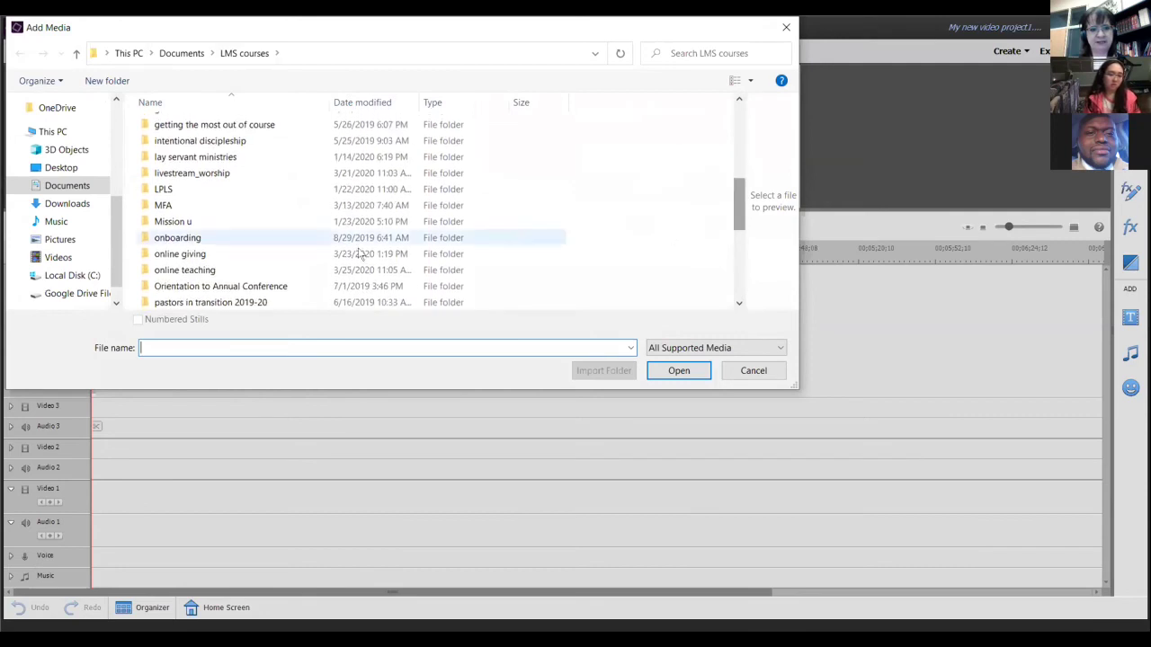
{"action": "double_click", "coordinate": [286, 274]}
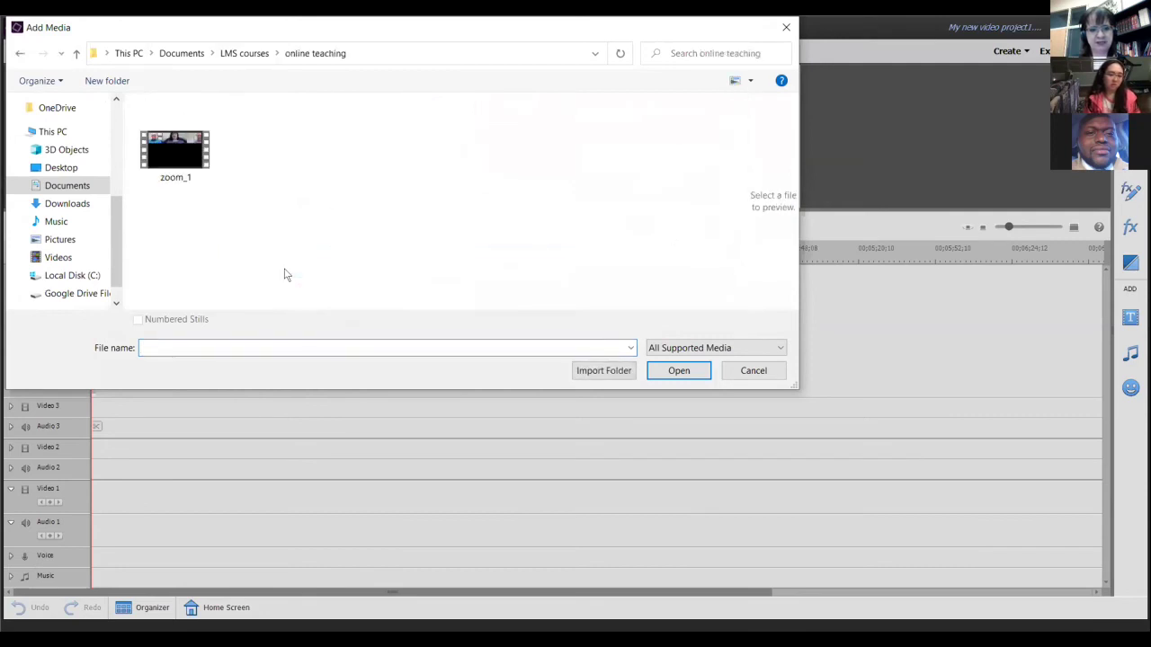
{"action": "left_click", "coordinate": [177, 160]}
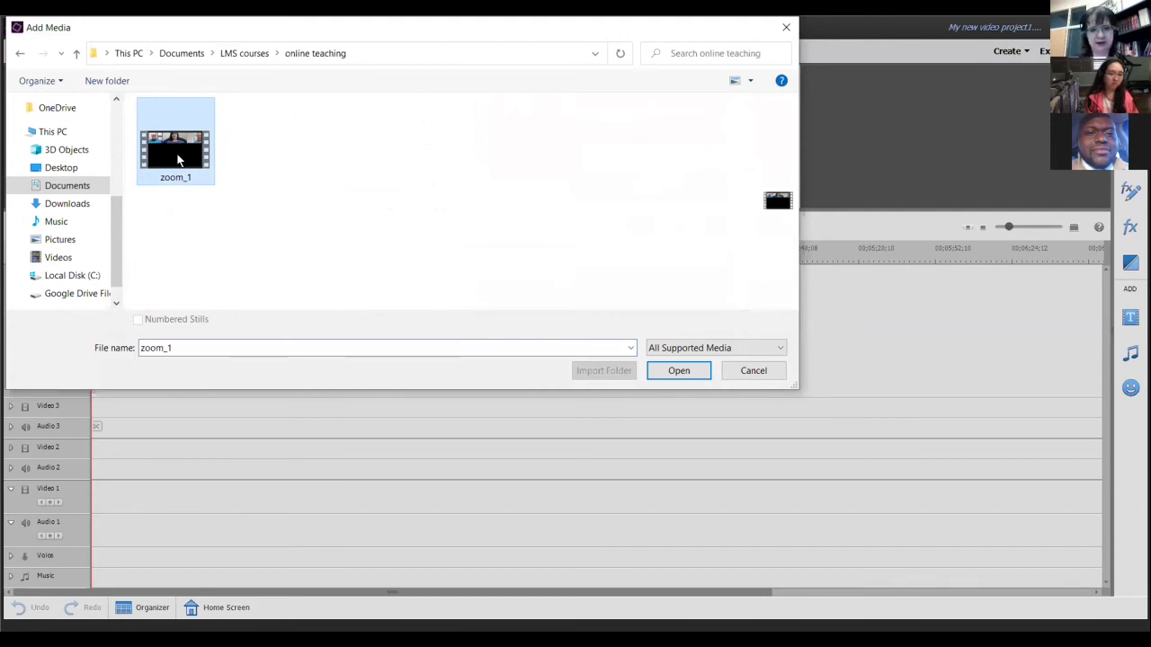
{"action": "left_click", "coordinate": [674, 373]}
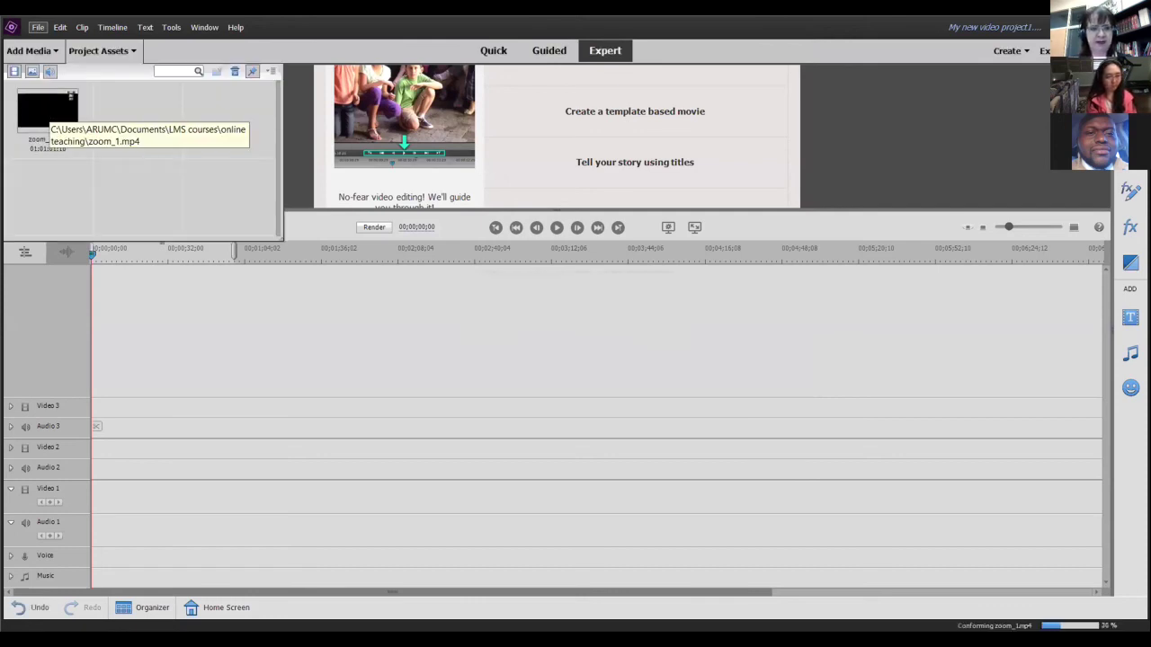
- Drag zoom_1.mp4 from Project Assets to the beginning of the Video 1 track
{"action": "left_click", "coordinate": [40, 110]}
{"action": "left_click_drag", "start_coordinate": [41, 110], "coordinate": [133, 215]}
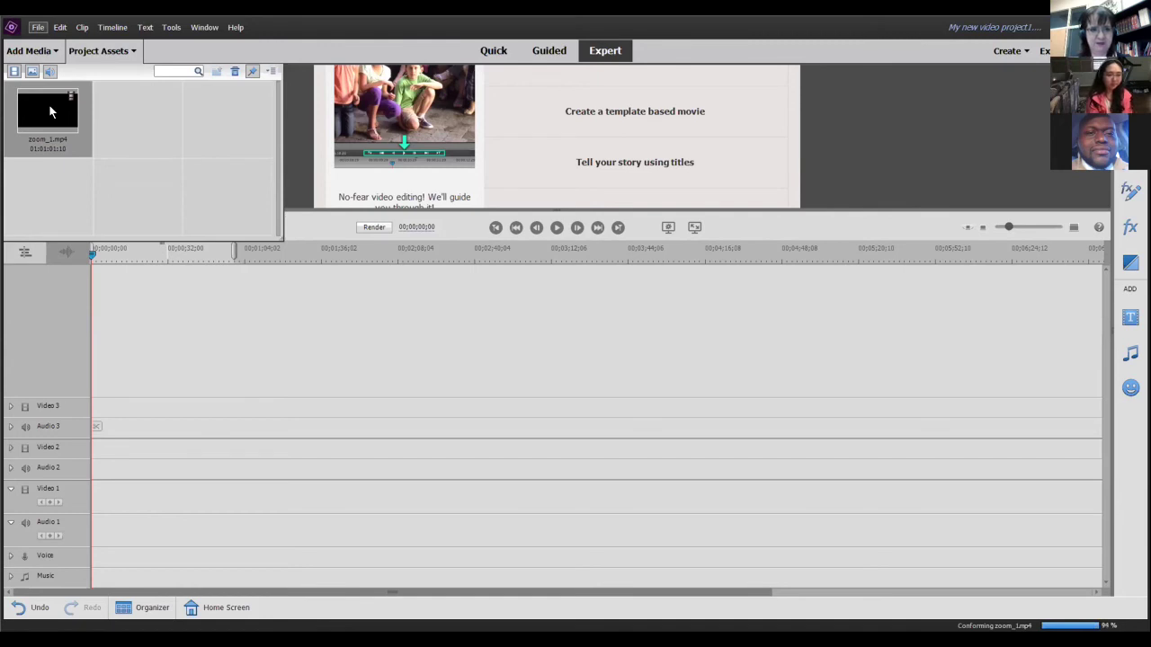
{"action": "left_click_drag", "start_coordinate": [49, 105], "coordinate": [68, 527]}
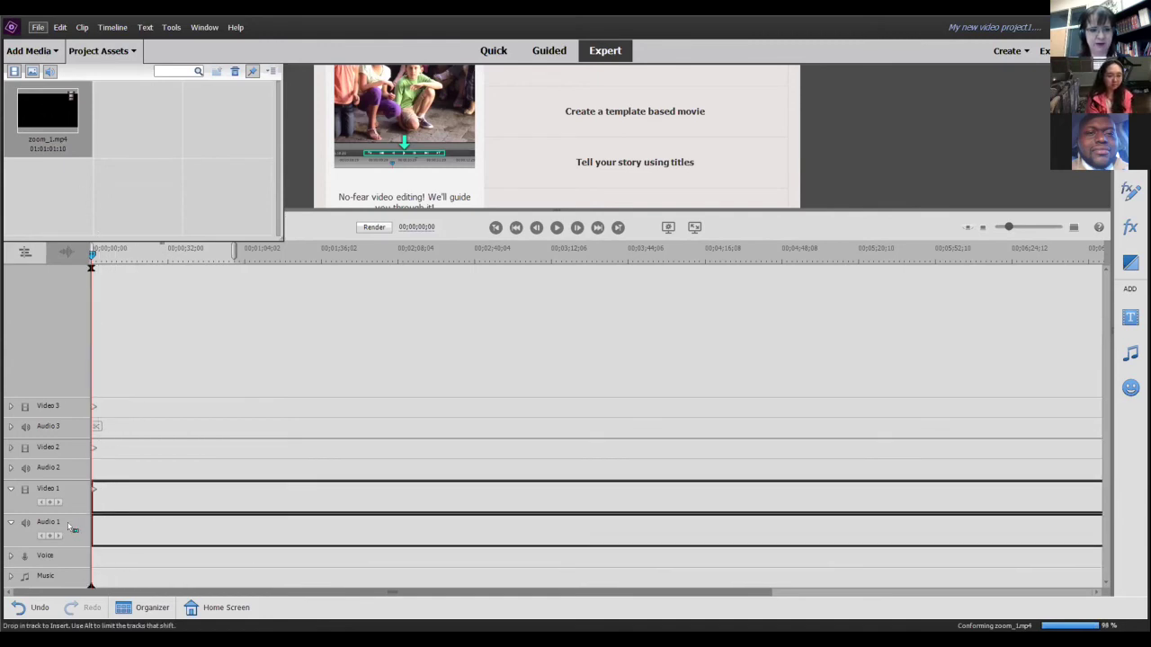
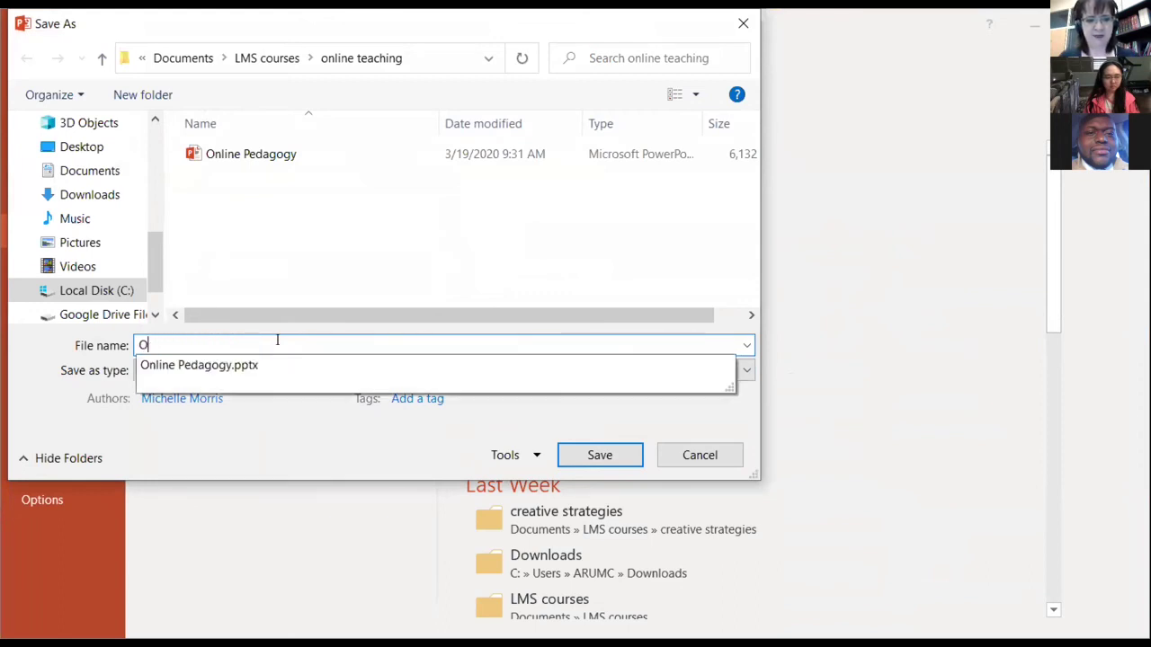
- Export just the current slide as a PNG named Opening_slide, then switch to Premiere Elements
{"action": "type", "text": "pening_slide"}
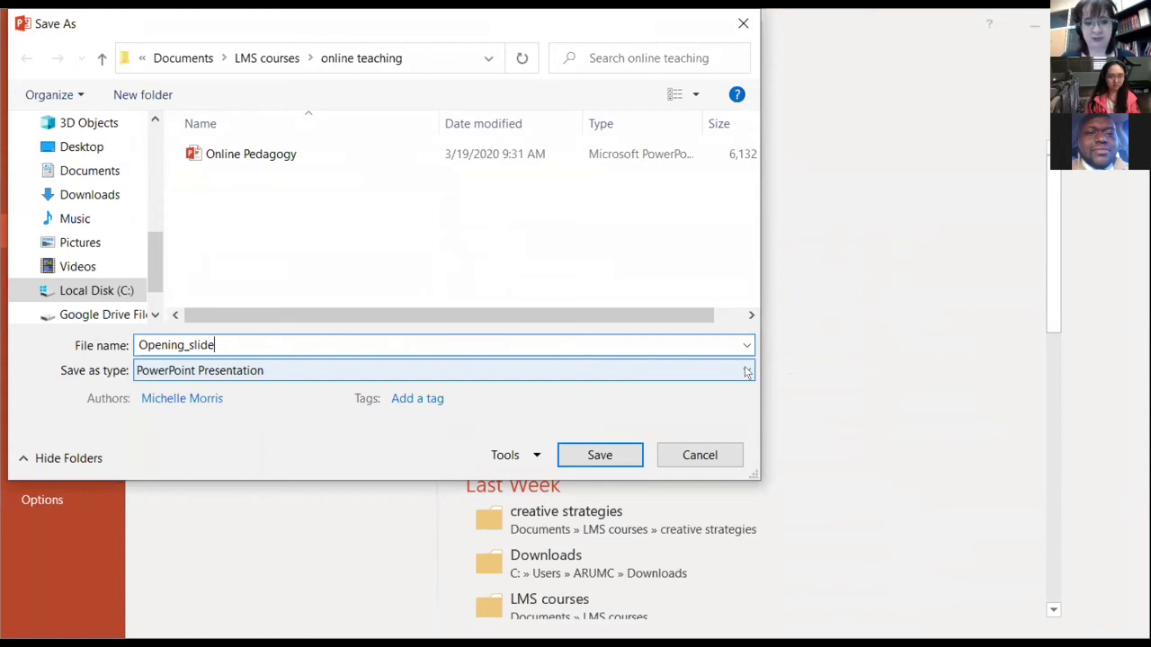
{"action": "left_click", "coordinate": [747, 372]}
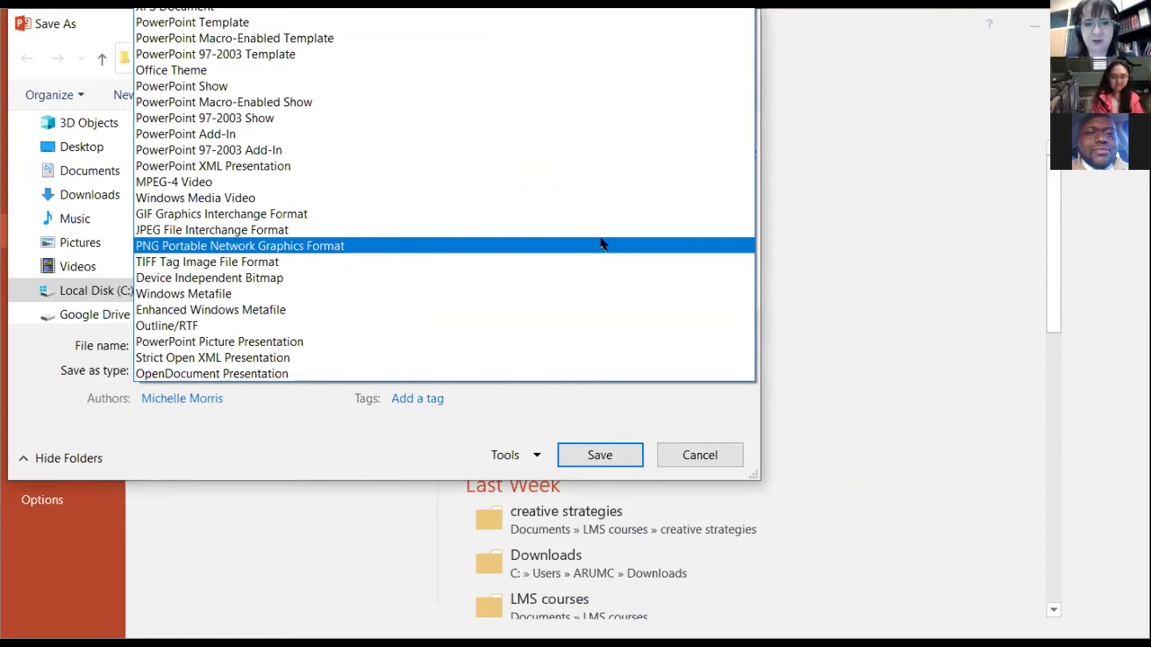
{"action": "left_click", "coordinate": [602, 246]}
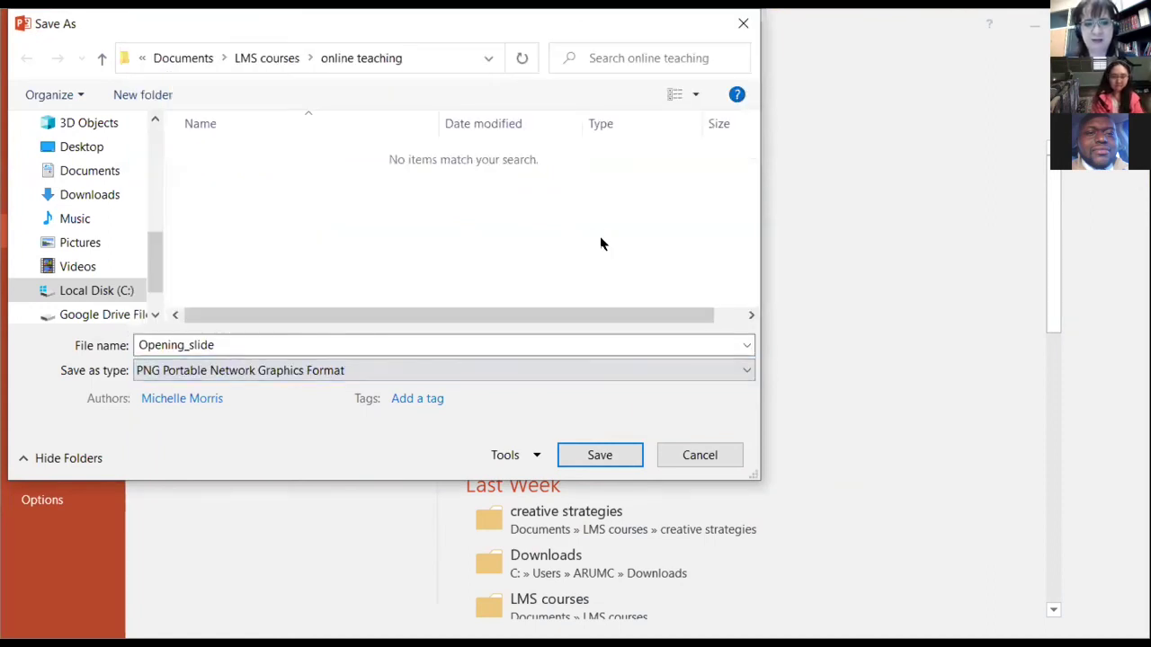
{"action": "left_click", "coordinate": [595, 453]}
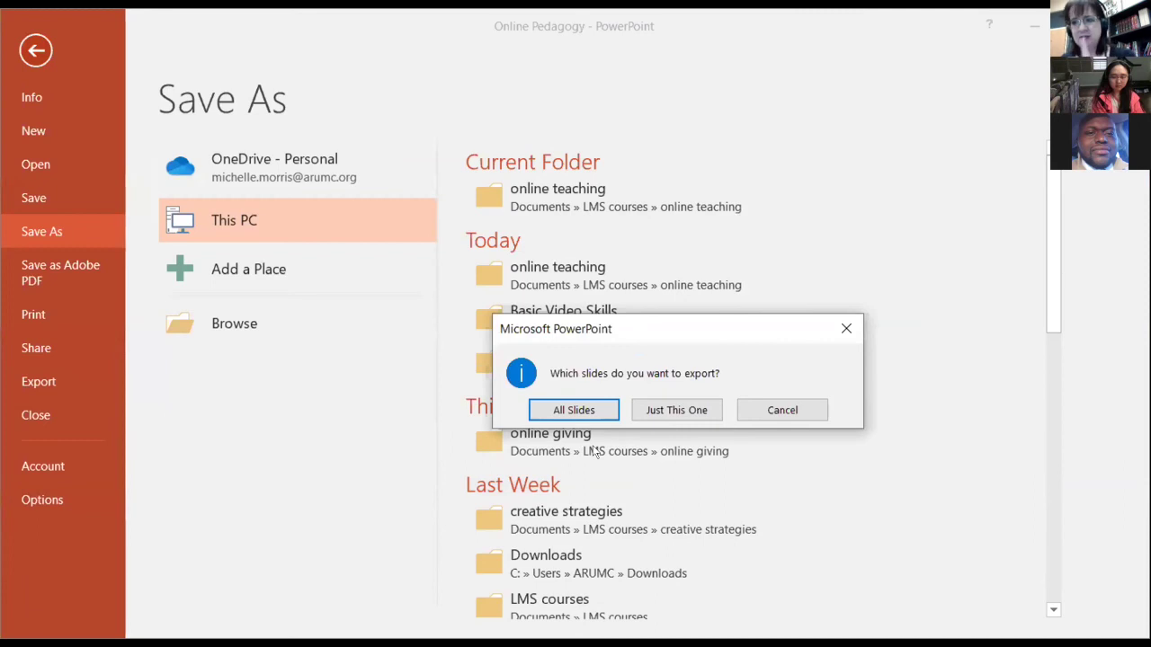
{"action": "left_click", "coordinate": [676, 407]}
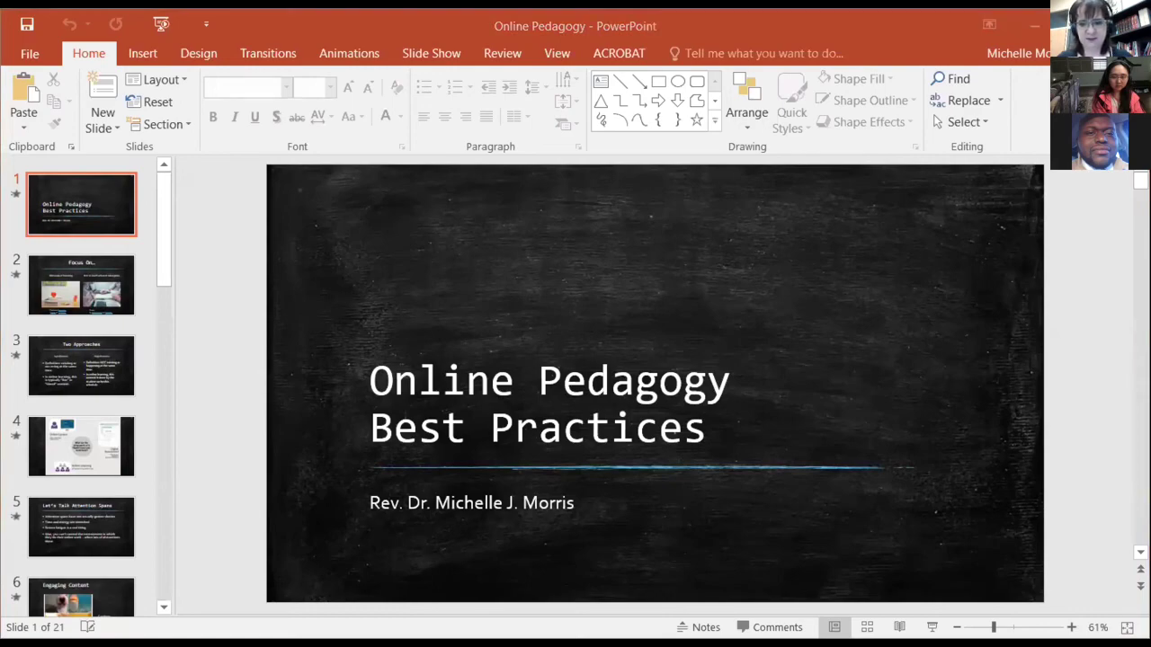
{"action": "key", "text": "alt+Tab"}
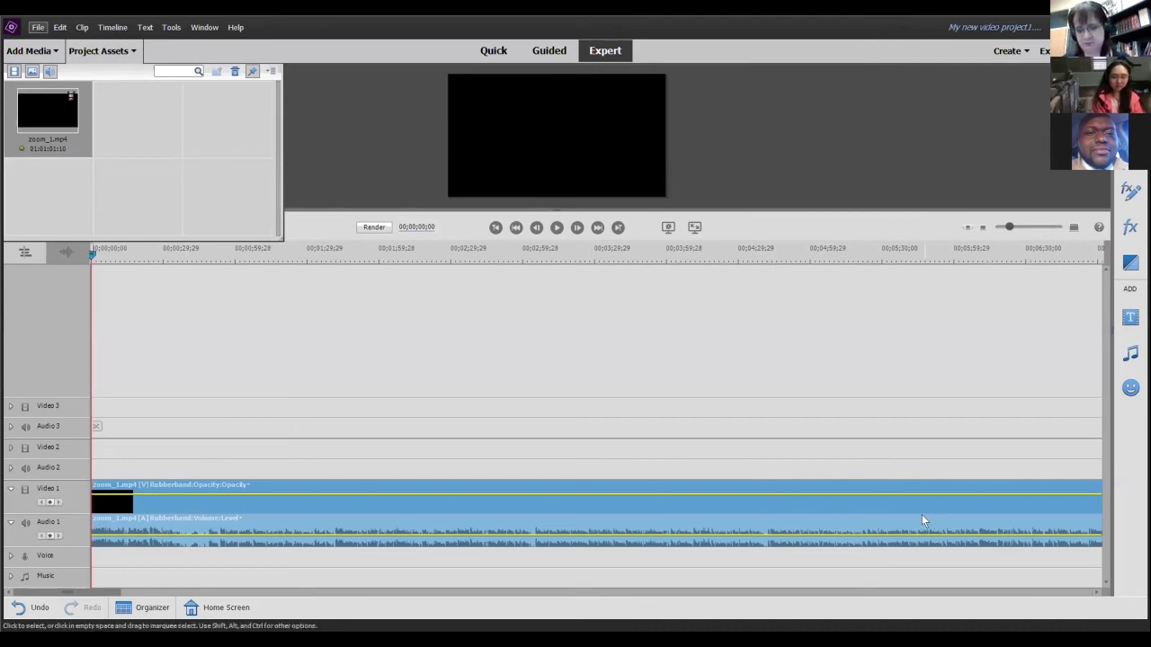
- Import Opening_slide.png from Files and folders into the project, then start timeline playback
{"action": "left_click", "coordinate": [31, 51]}
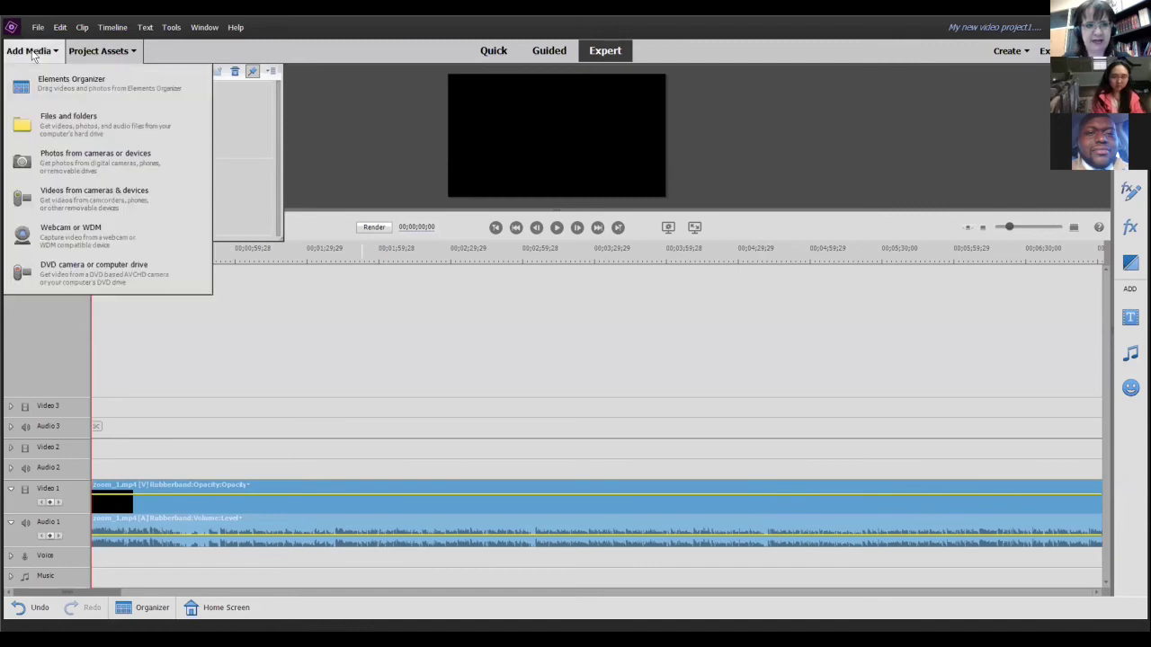
{"action": "left_click", "coordinate": [52, 127]}
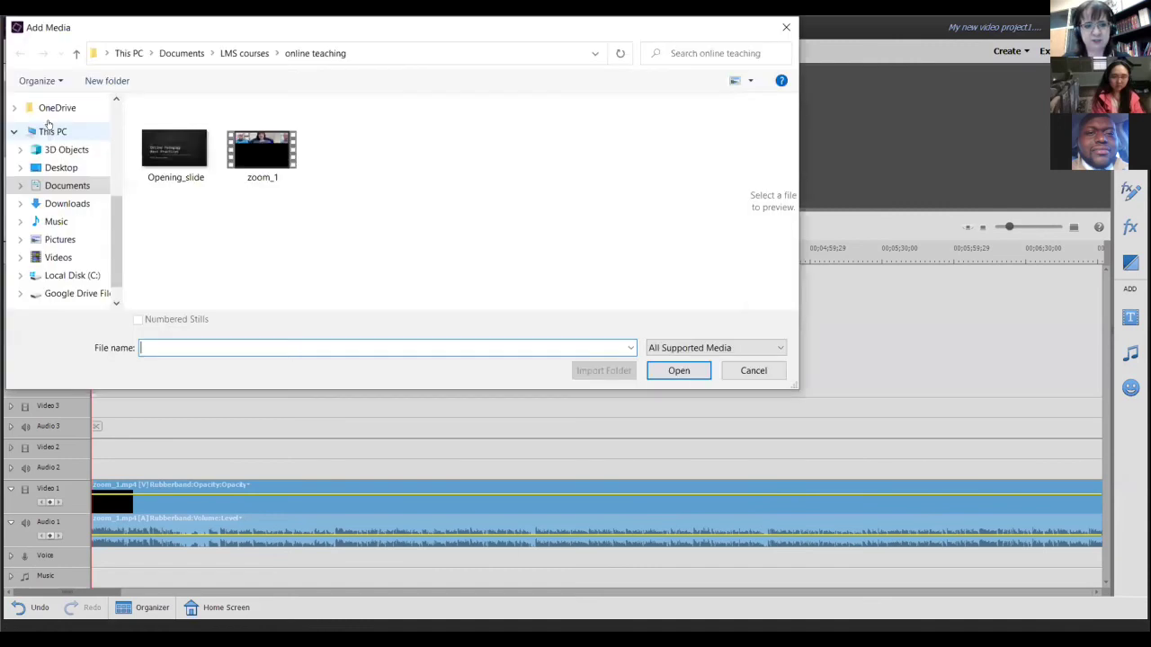
{"action": "left_click", "coordinate": [176, 154]}
{"action": "left_click", "coordinate": [678, 370]}
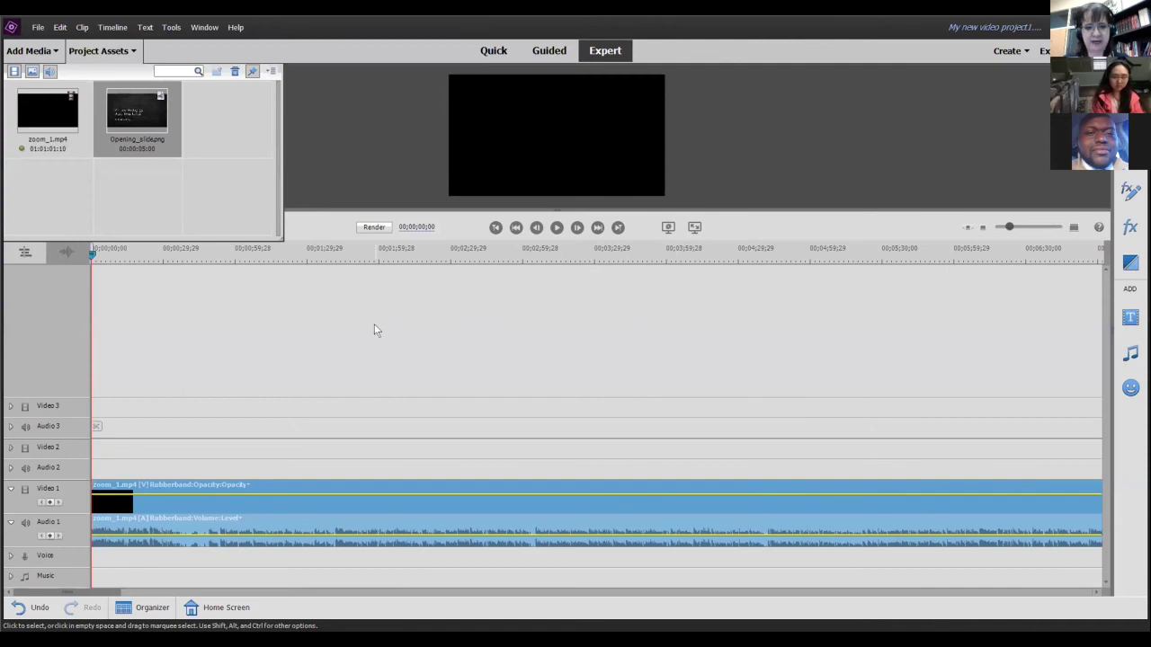
{"action": "left_click", "coordinate": [557, 229]}
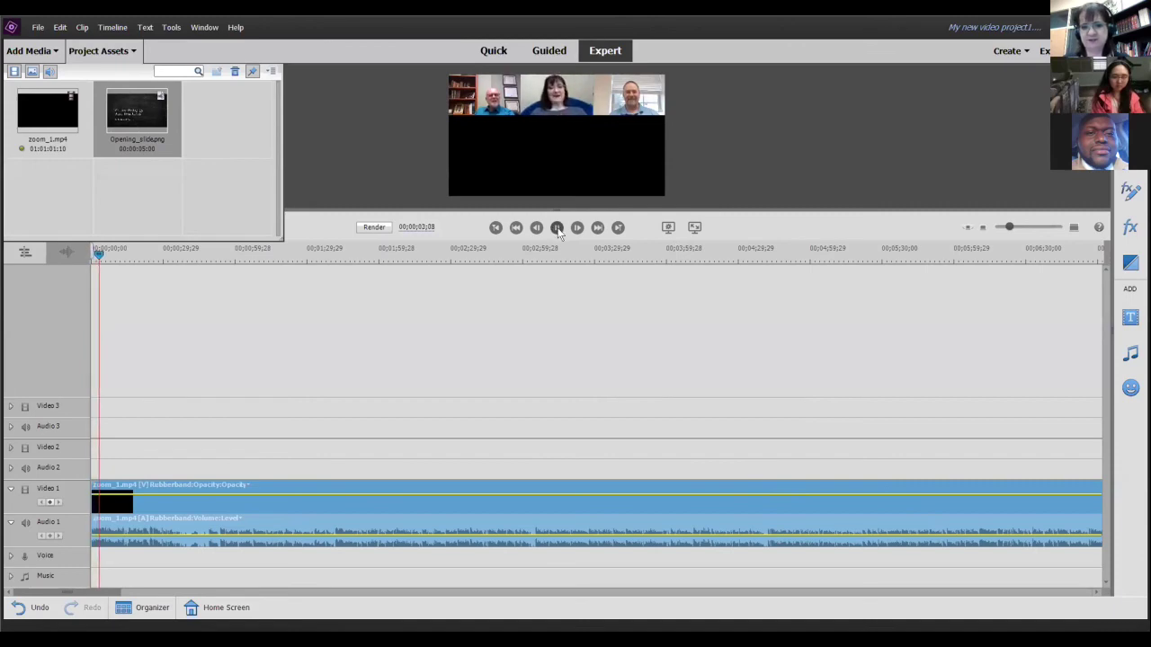
- Scrub and play through the recording's first minute, from about 0:20 to just before 1:00
{"action": "left_click", "coordinate": [557, 228]}
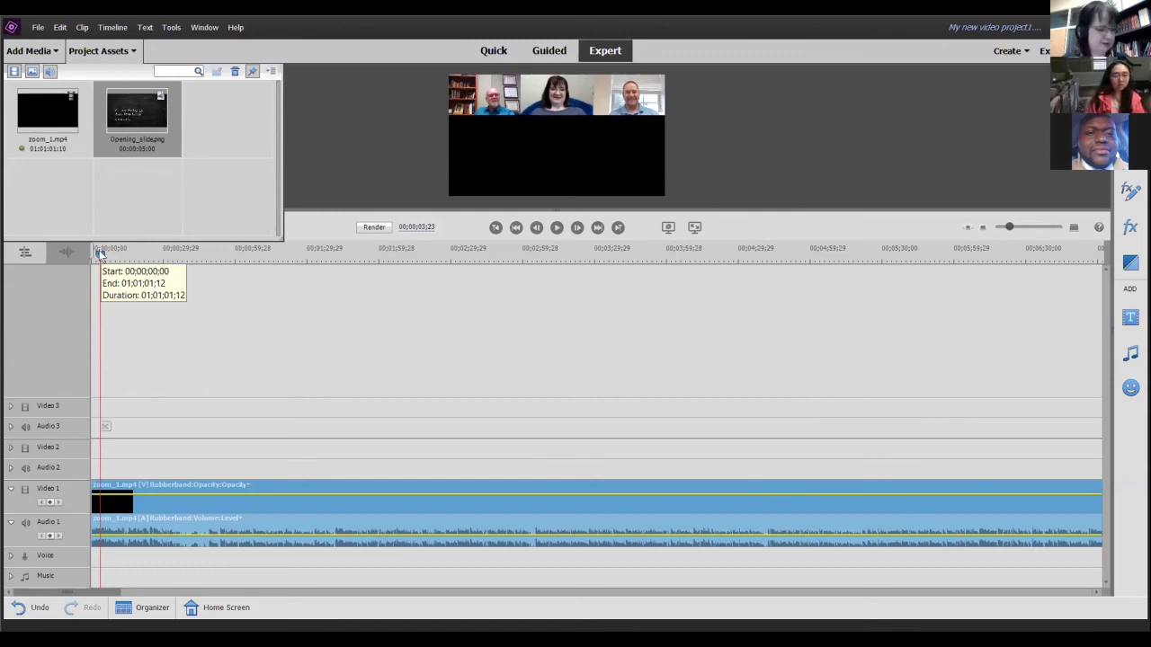
{"action": "left_click_drag", "start_coordinate": [101, 254], "coordinate": [202, 313]}
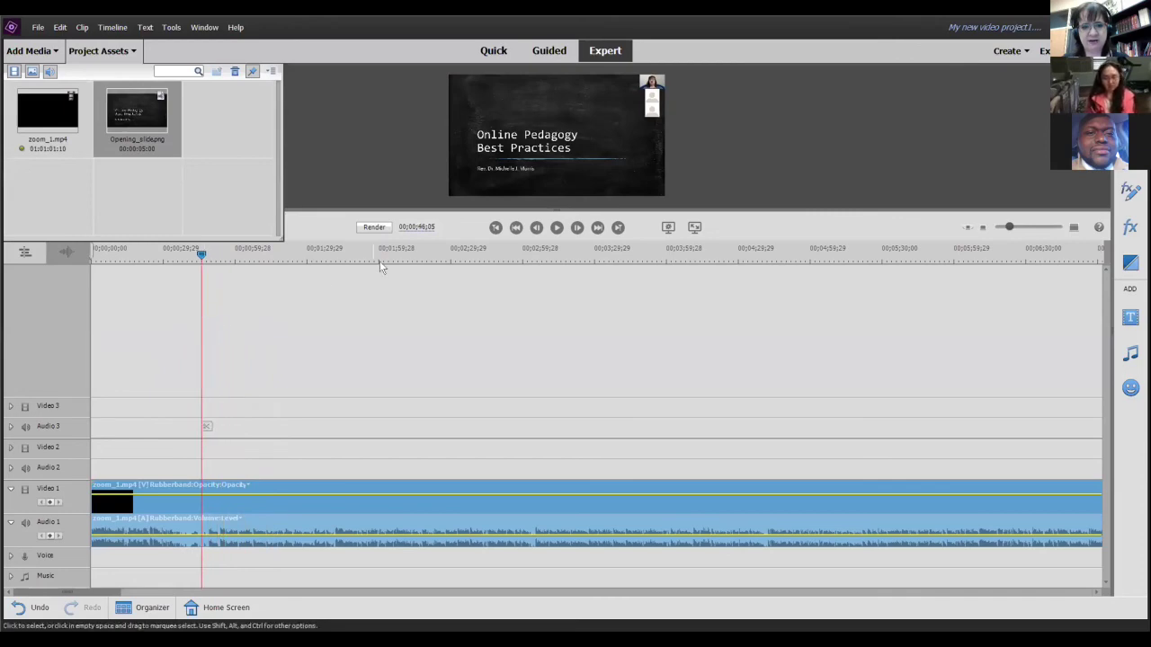
{"action": "left_click", "coordinate": [558, 228]}
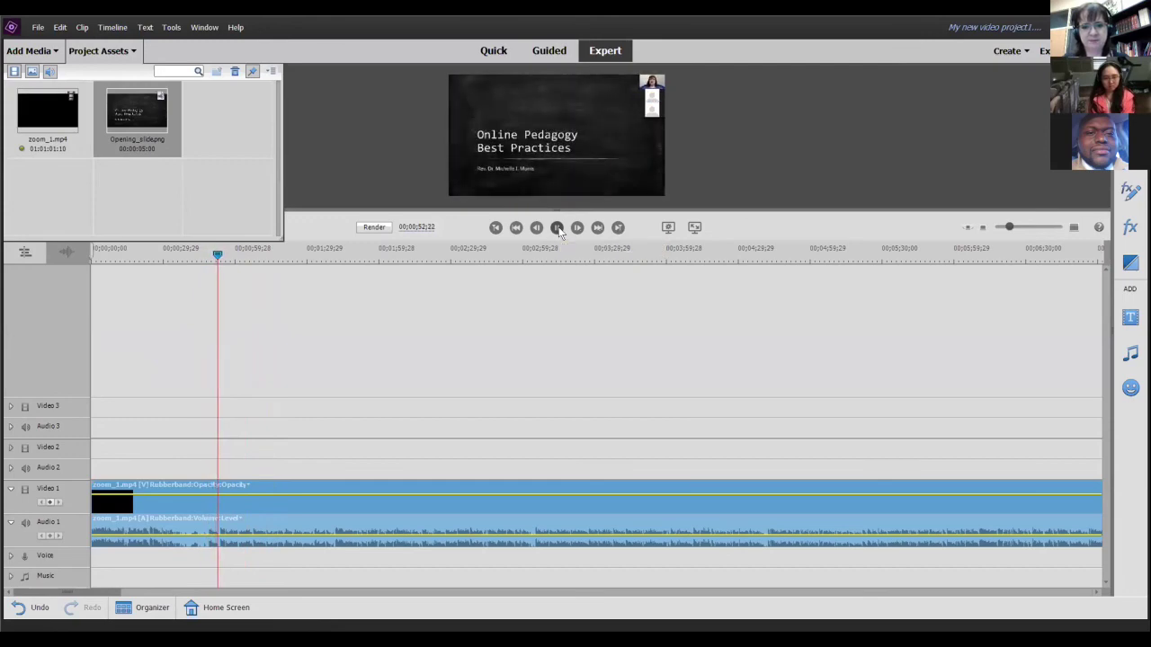
{"action": "left_click", "coordinate": [557, 229]}
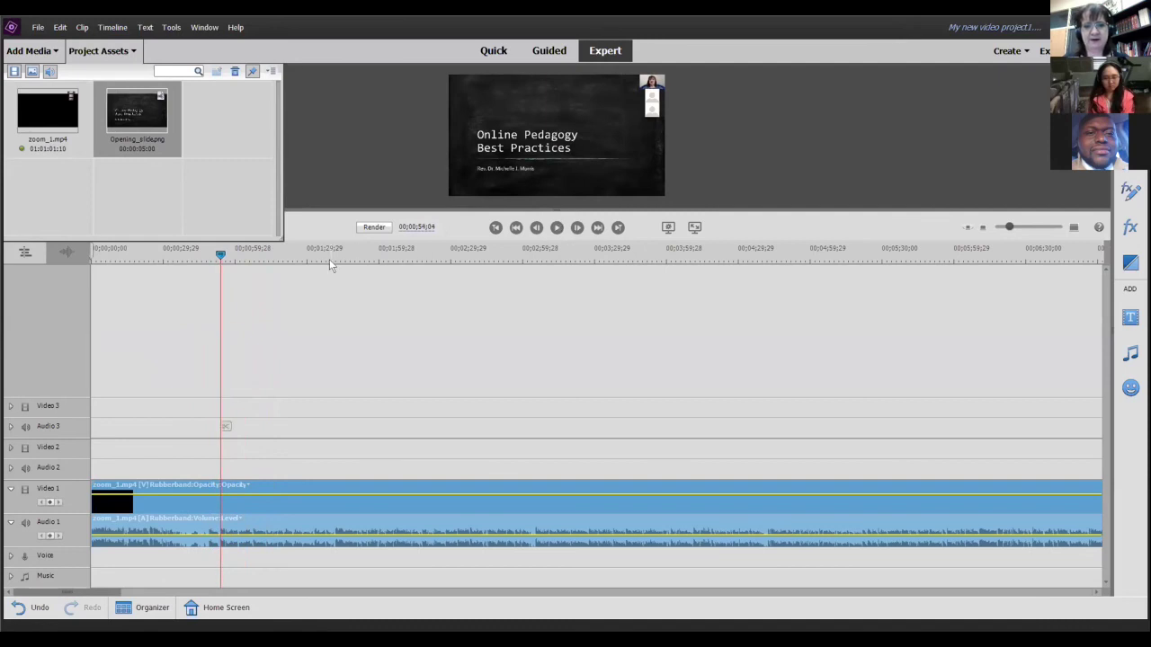
{"action": "left_click_drag", "start_coordinate": [221, 255], "coordinate": [234, 266]}
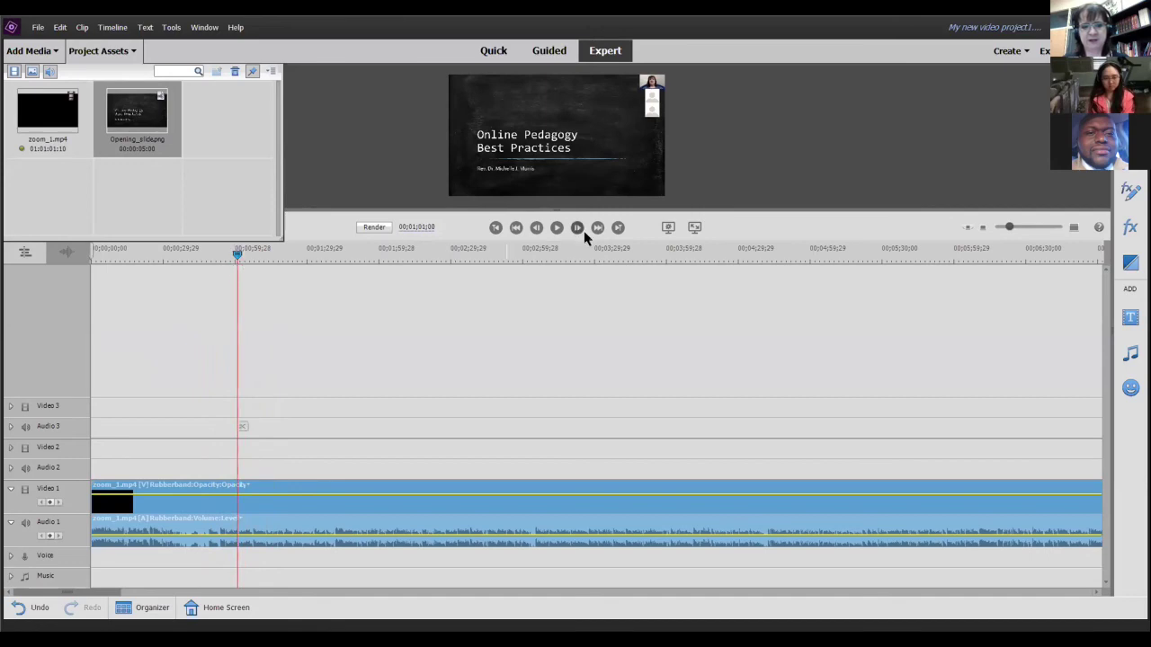
{"action": "left_click", "coordinate": [555, 228]}
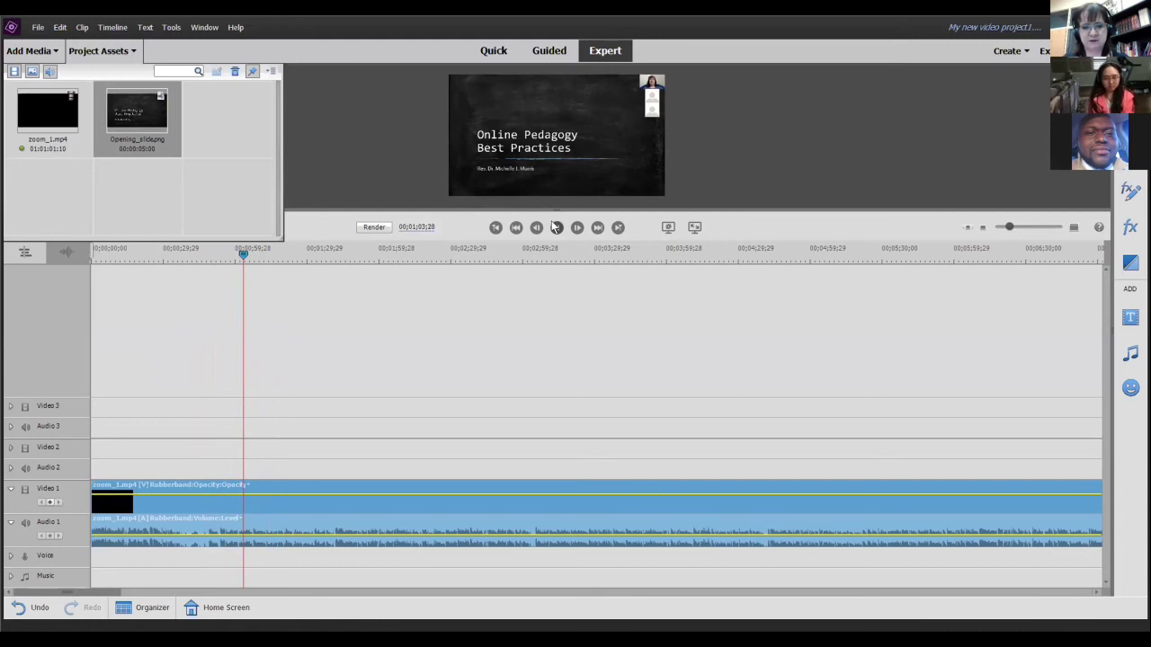
{"action": "left_click", "coordinate": [555, 228]}
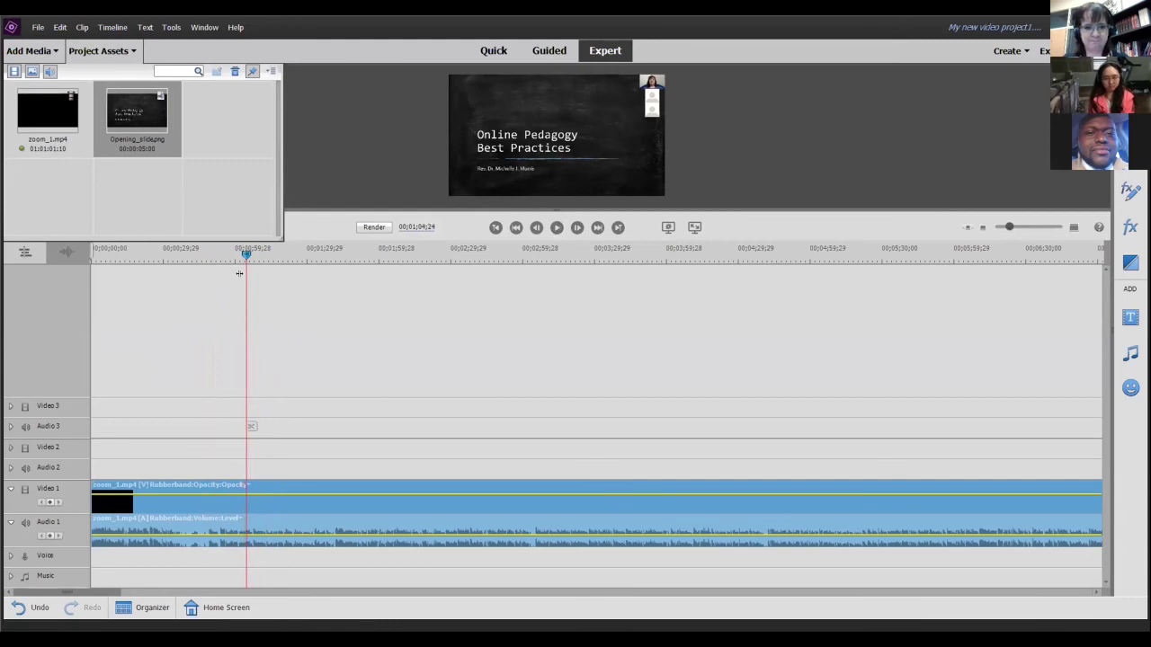
- Move ahead through about 1:13, 1:30 and 1:37 to settle at 00;01;41;03
{"action": "left_click_drag", "start_coordinate": [245, 258], "coordinate": [268, 256]}
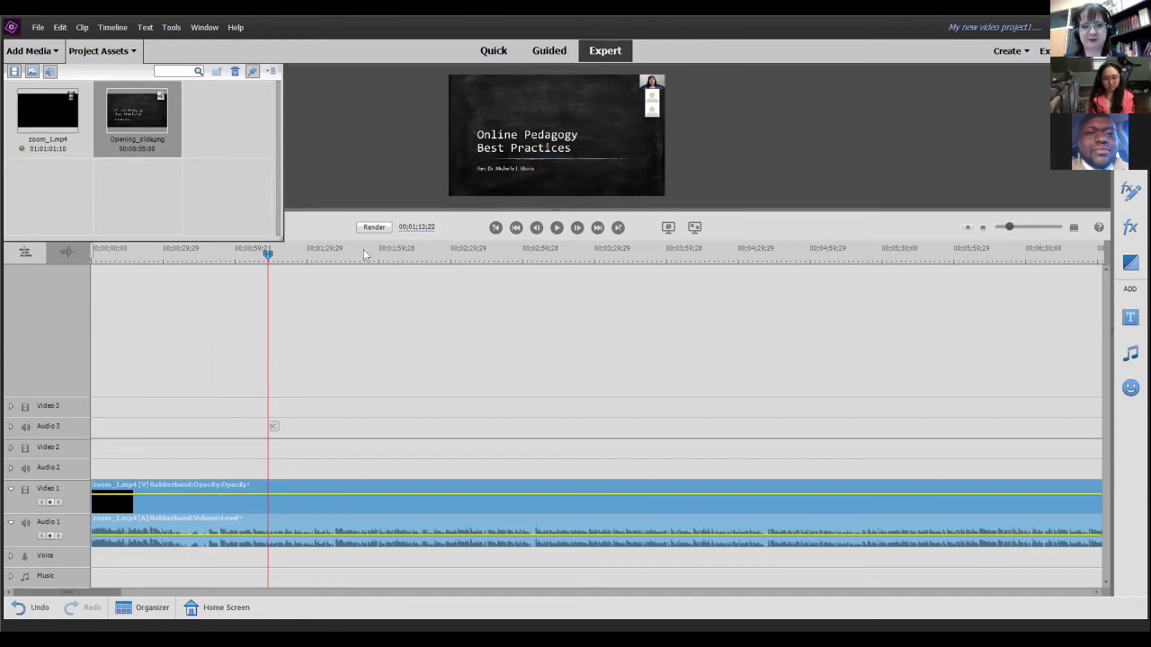
{"action": "left_click", "coordinate": [556, 227]}
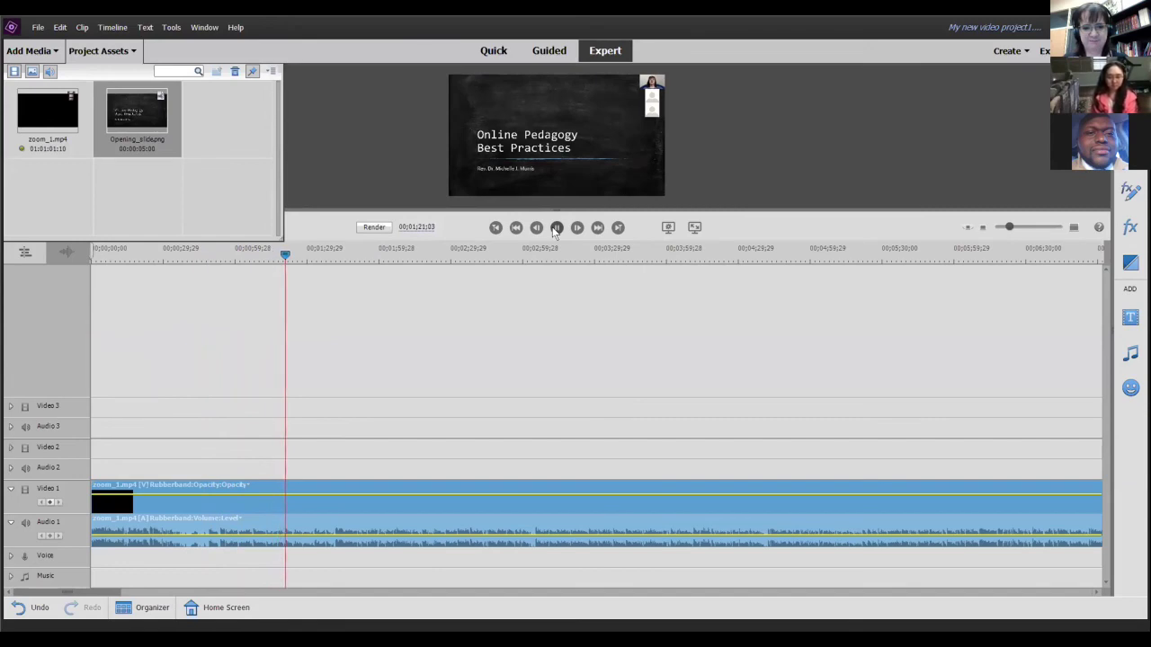
{"action": "left_click", "coordinate": [537, 231]}
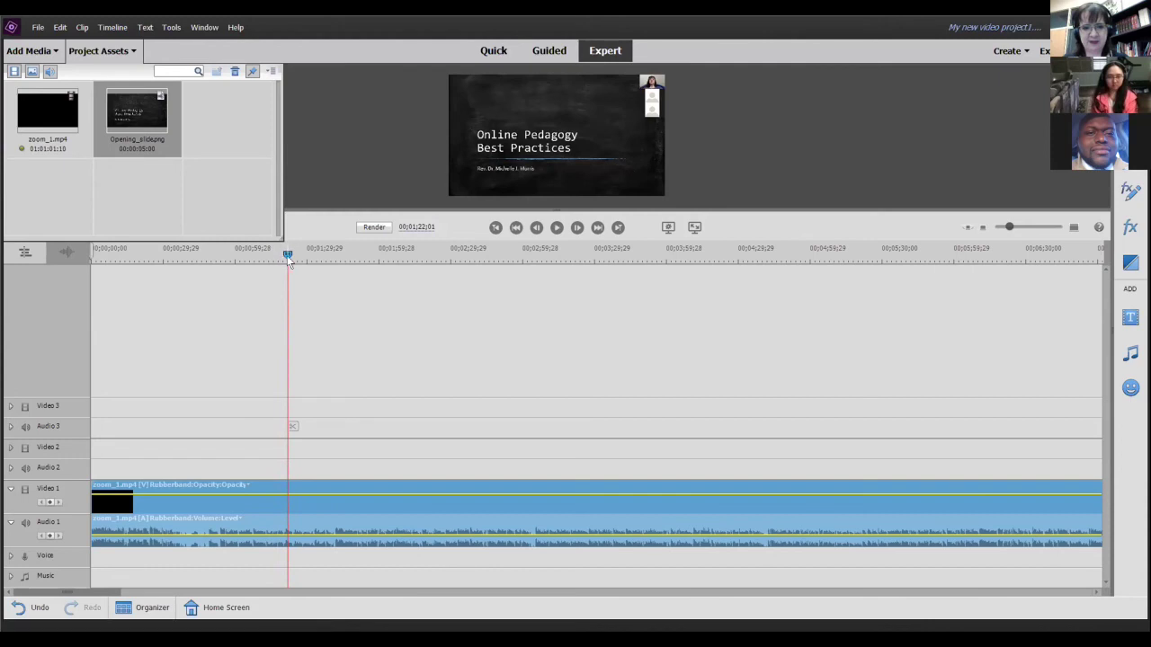
{"action": "left_click_drag", "start_coordinate": [291, 259], "coordinate": [314, 261]}
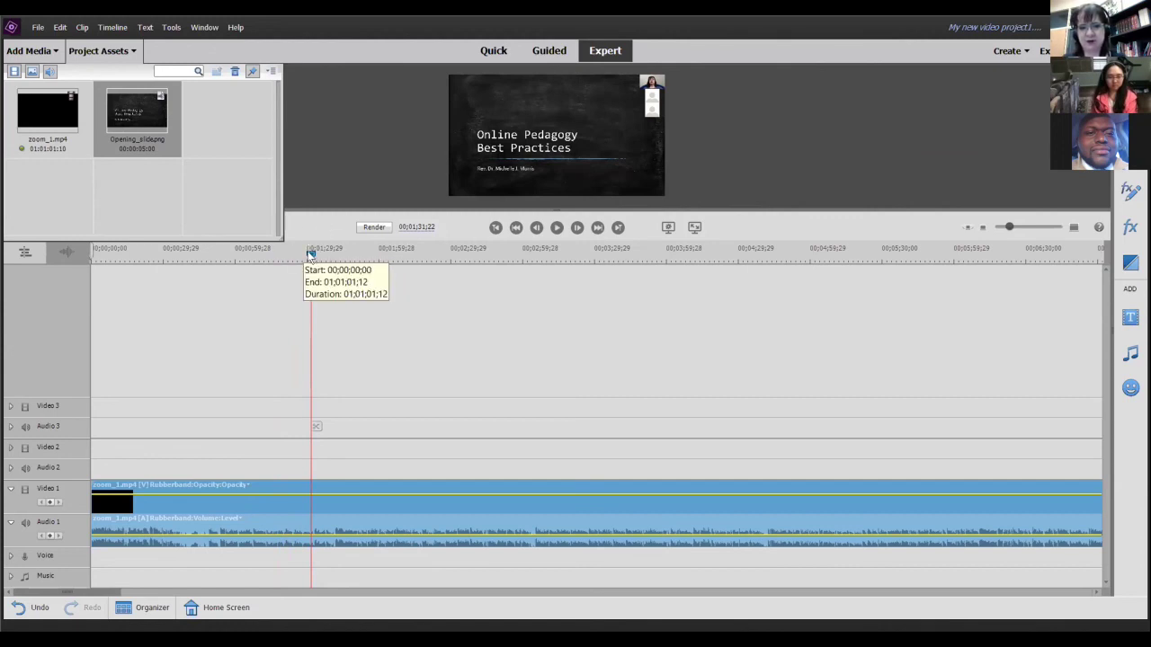
{"action": "left_click_drag", "start_coordinate": [310, 254], "coordinate": [330, 266]}
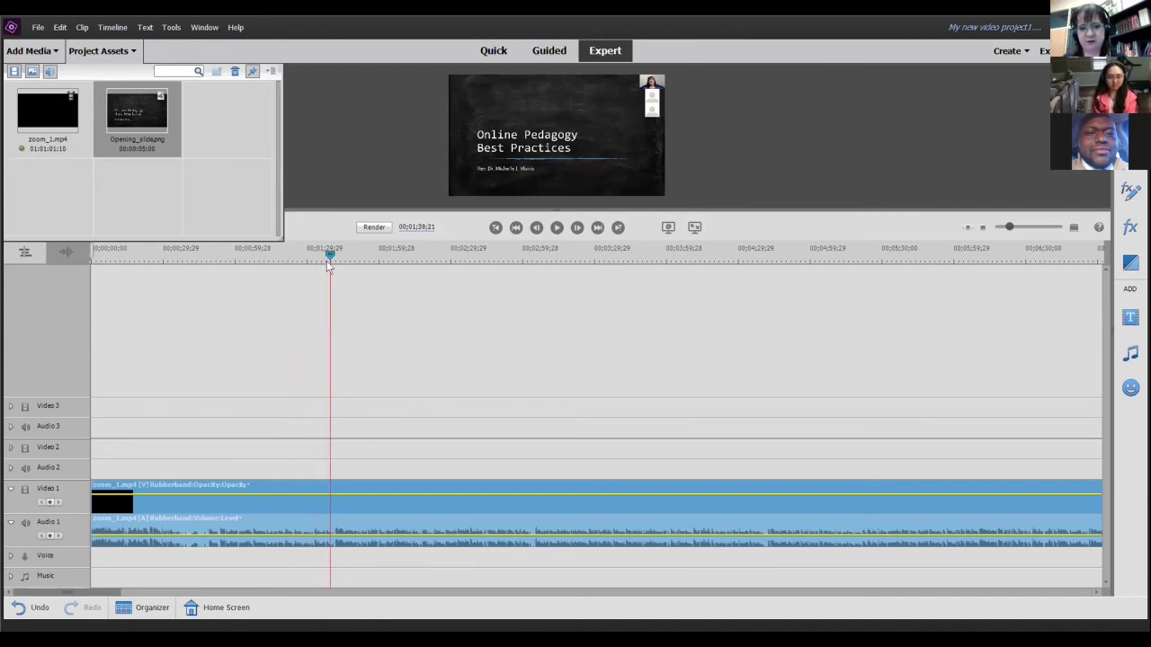
{"action": "left_click", "coordinate": [556, 227]}
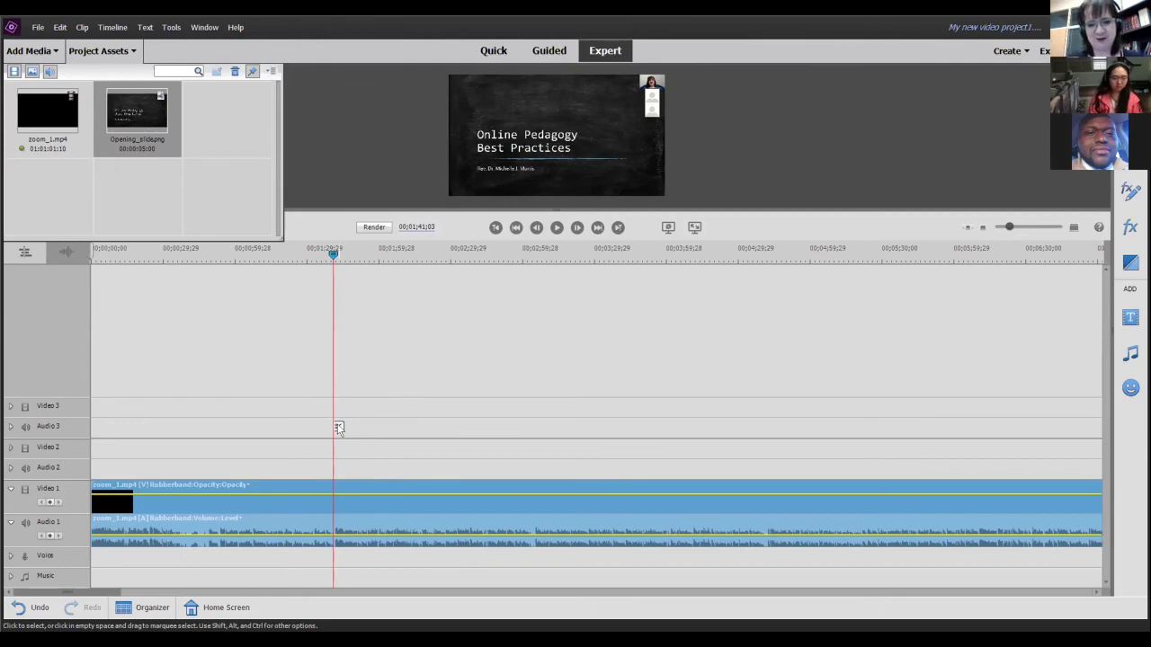
- Split zoom_1.mp4 at 00;01;41;03 and delete the opening part before the split
{"action": "left_click", "coordinate": [338, 428]}
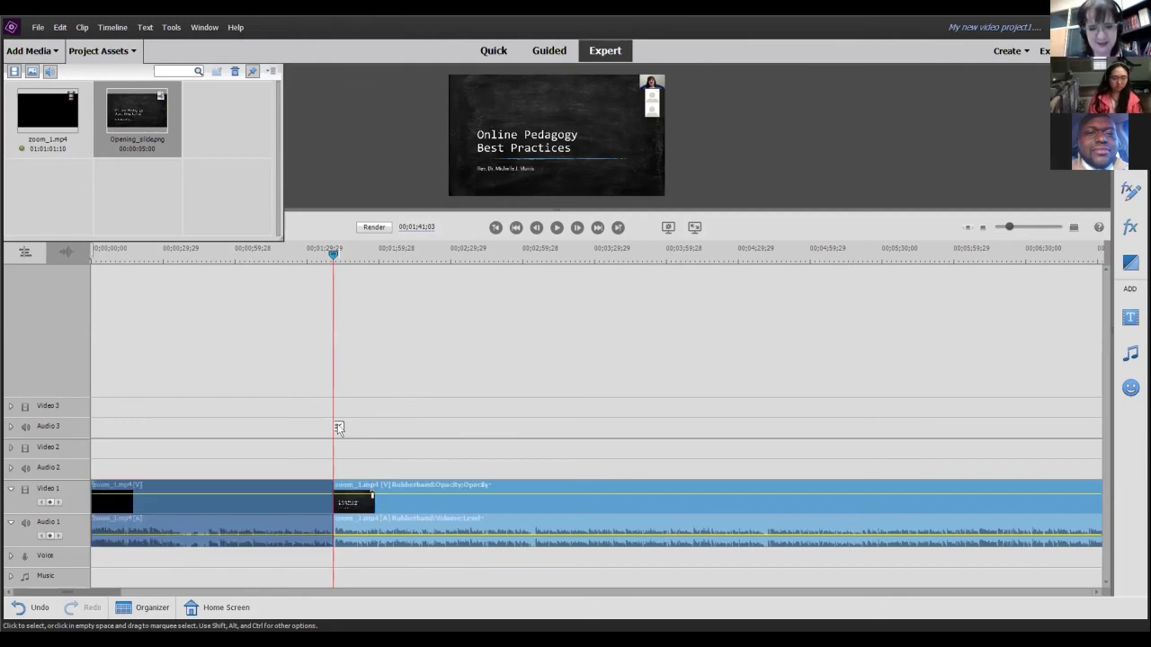
{"action": "left_click", "coordinate": [242, 509]}
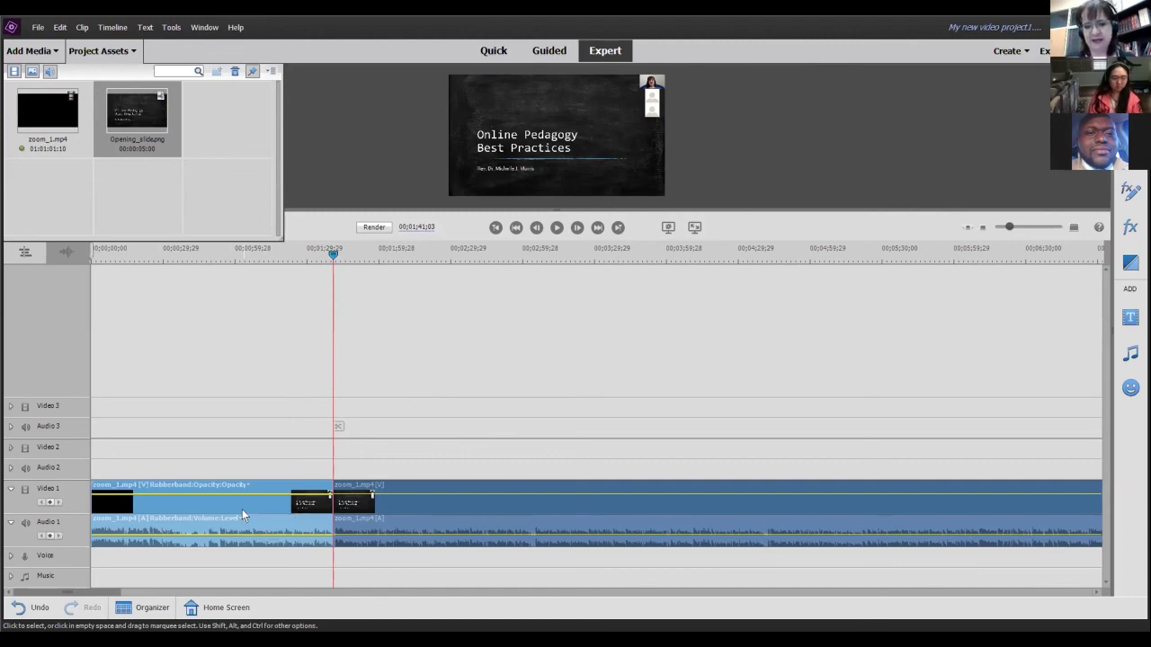
{"action": "key", "text": "Delete"}
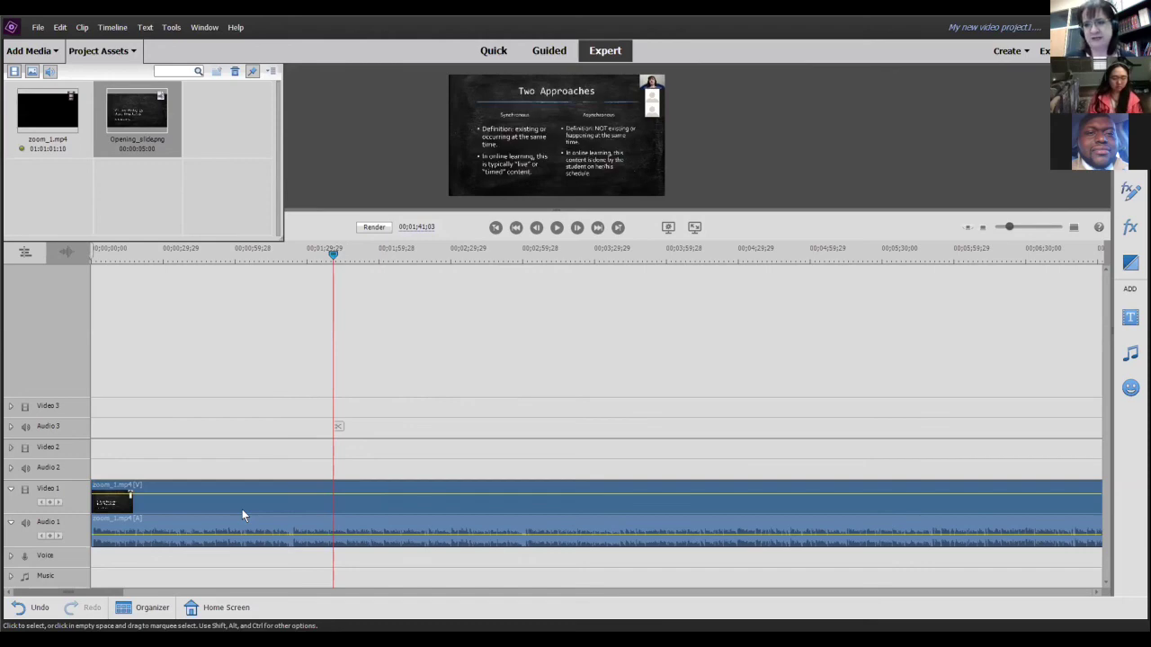
- Go from the timeline start through edit points to zoom_1.mp4's end at about 00;59;28
{"action": "left_click_drag", "start_coordinate": [334, 256], "coordinate": [879, 334]}
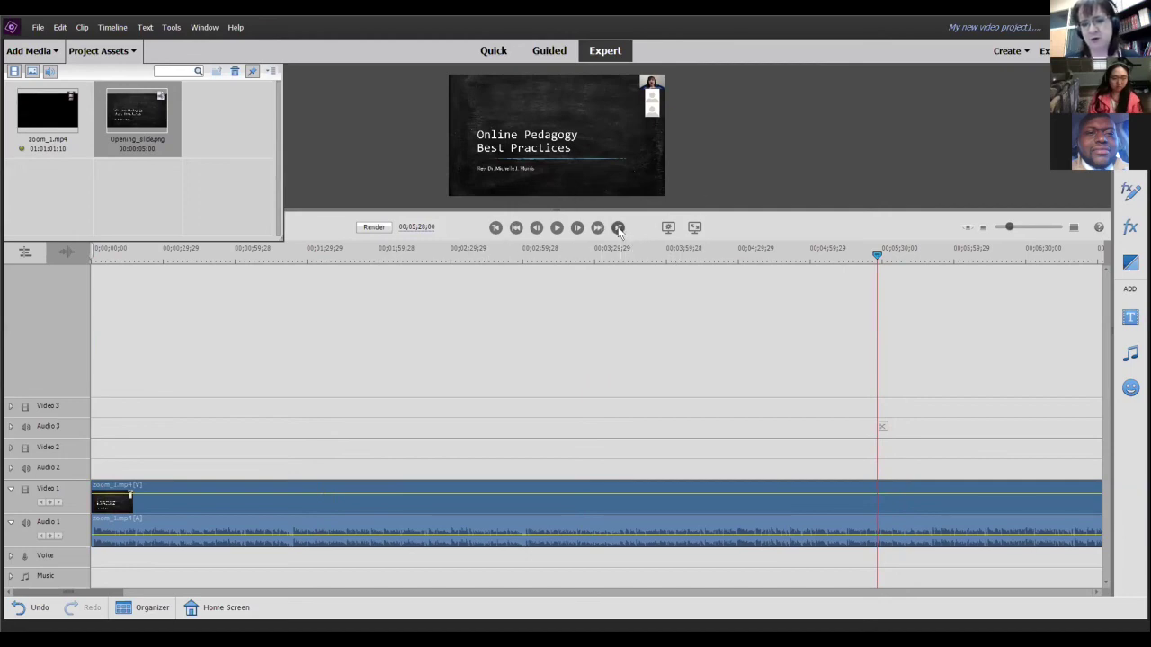
{"action": "key", "text": "ctrl+s"}
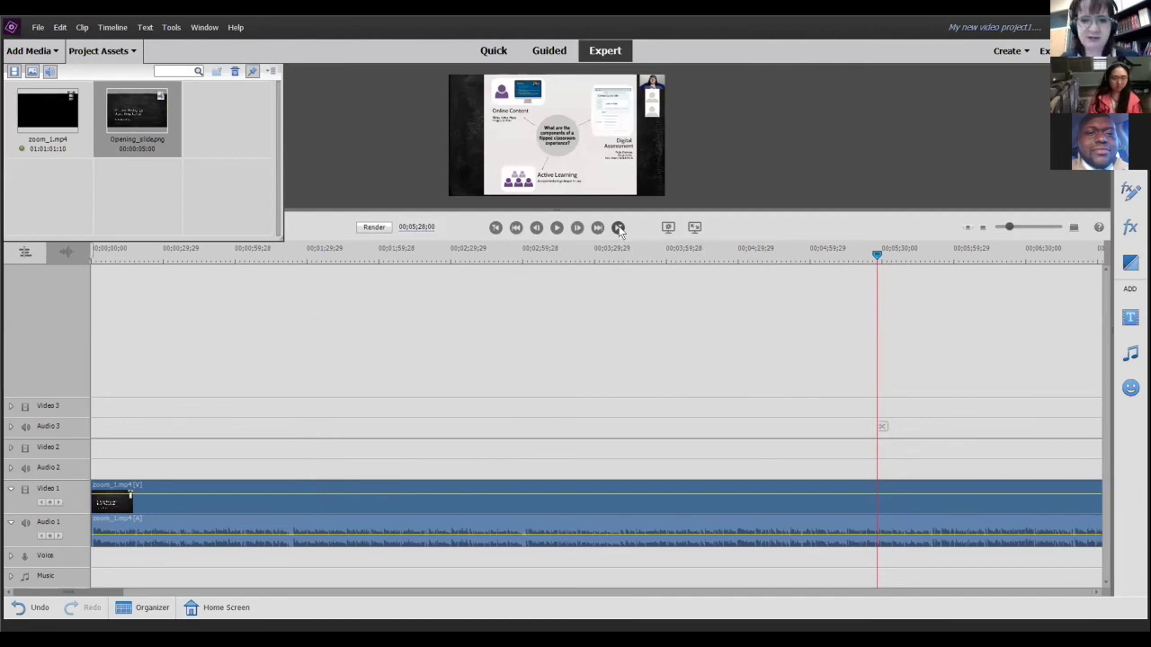
{"action": "left_click", "coordinate": [618, 228]}
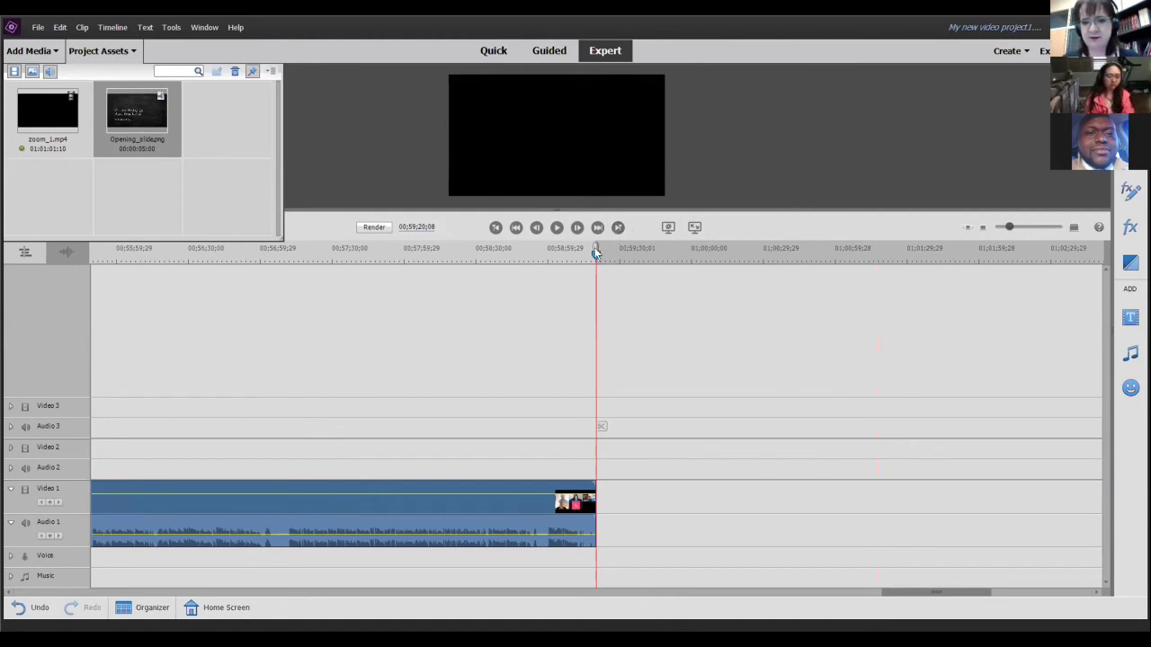
- Scrub back from the clip end and play footage until the participant gallery shows near 00;46;50
{"action": "left_click_drag", "start_coordinate": [594, 255], "coordinate": [268, 277]}
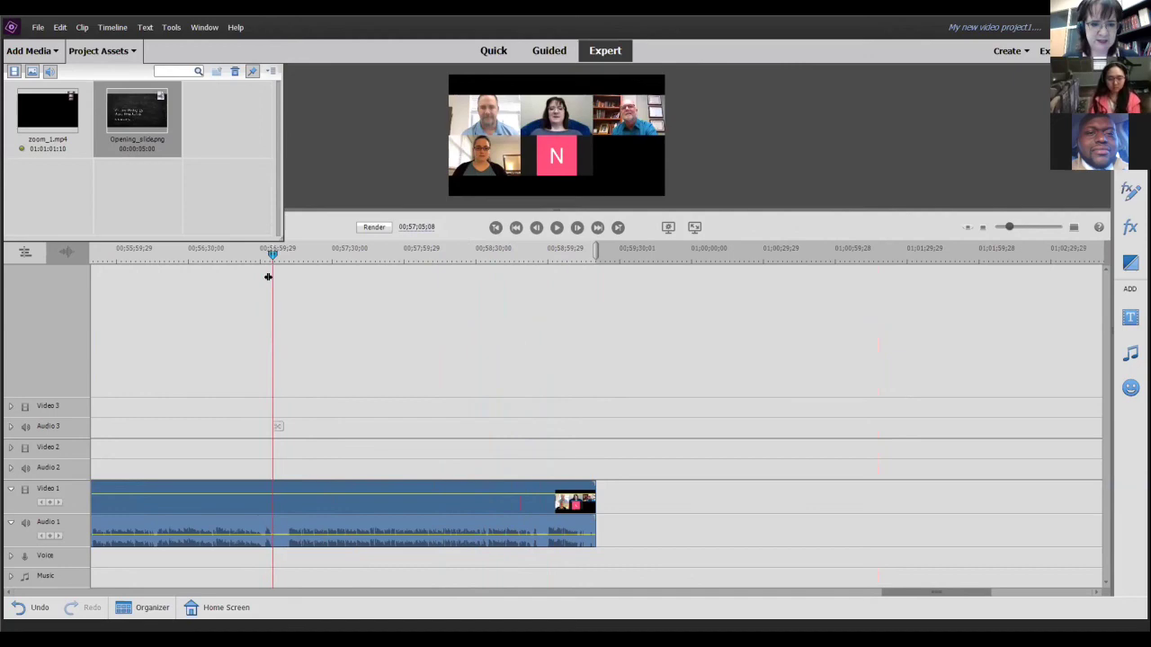
{"action": "left_click", "coordinate": [557, 228]}
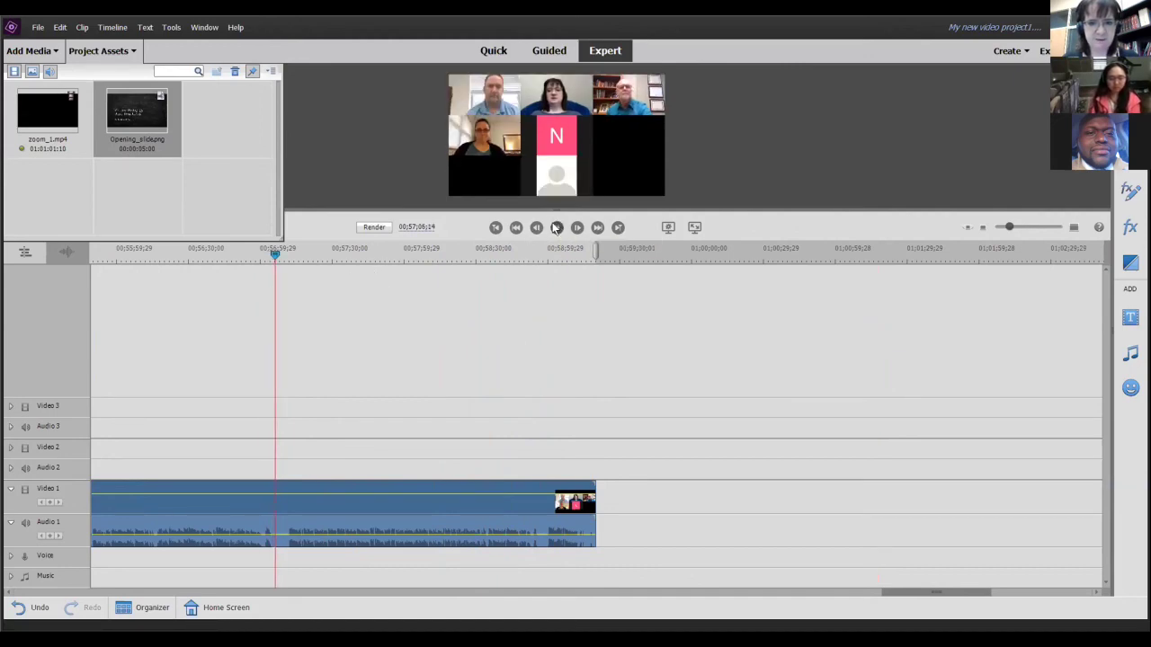
{"action": "left_click", "coordinate": [556, 228]}
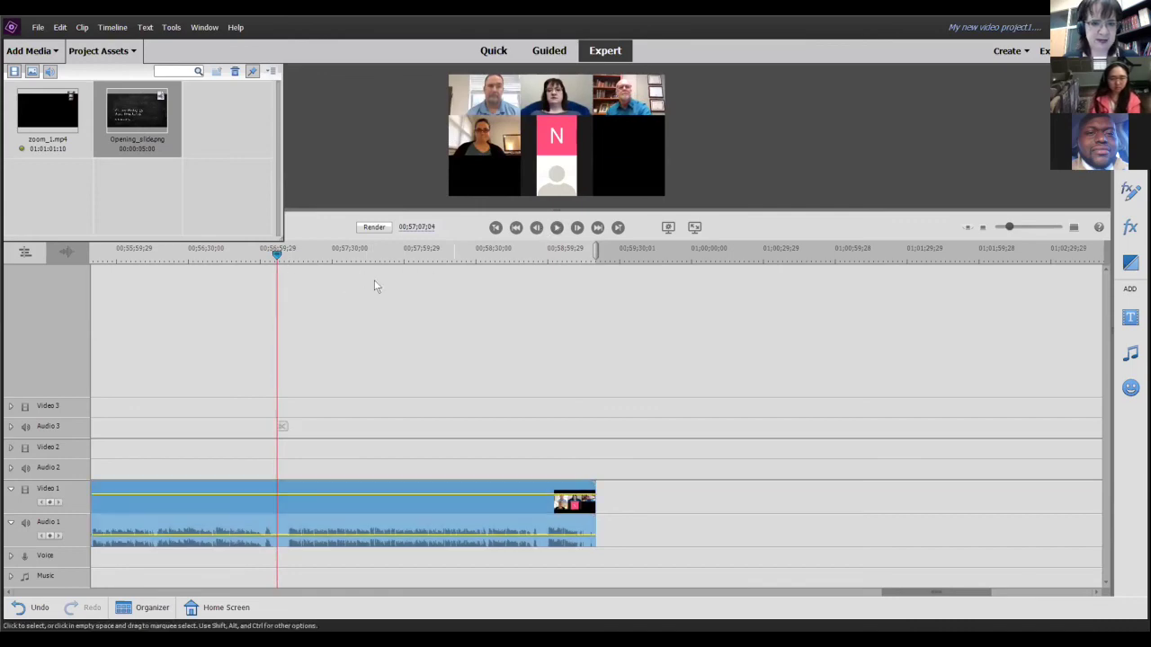
{"action": "left_click_drag", "start_coordinate": [277, 253], "coordinate": [302, 352]}
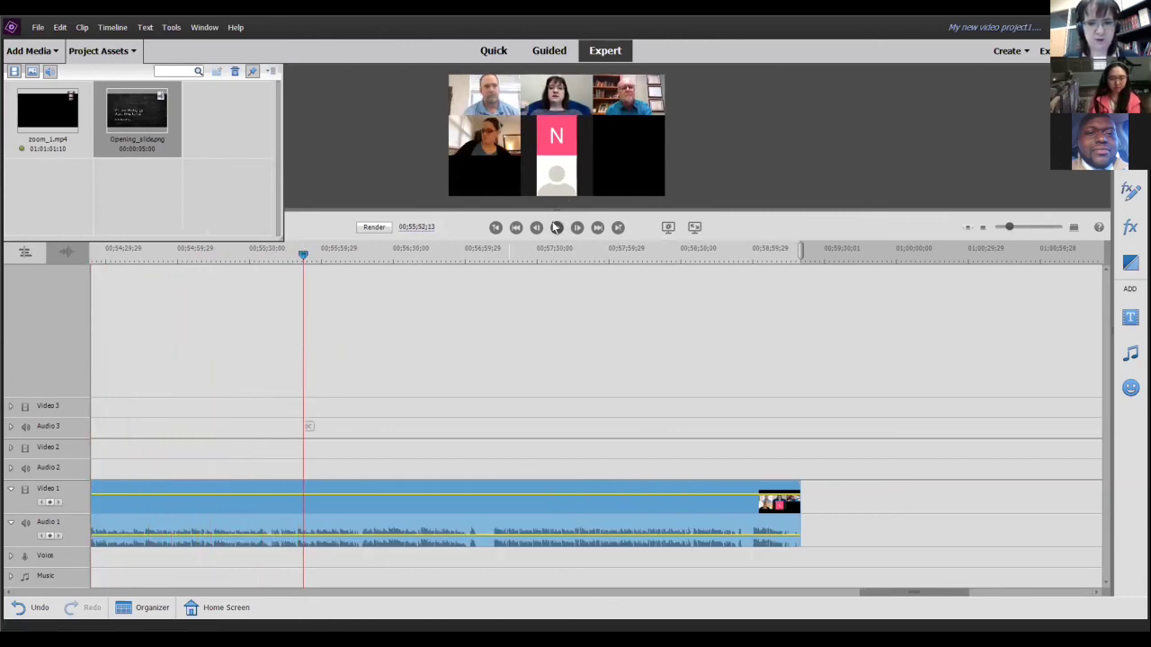
{"action": "mouse_move", "coordinate": [204, 270]}
{"action": "left_mouse_down"}
{"action": "mouse_move", "coordinate": [33, 270]}
{"action": "mouse_move", "coordinate": [162, 307]}
{"action": "mouse_move", "coordinate": [39, 297]}
{"action": "mouse_move", "coordinate": [125, 326]}
{"action": "mouse_move", "coordinate": [336, 344]}
{"action": "mouse_move", "coordinate": [656, 344]}
{"action": "mouse_move", "coordinate": [877, 381]}
{"action": "mouse_move", "coordinate": [837, 377]}
{"action": "left_mouse_up"}
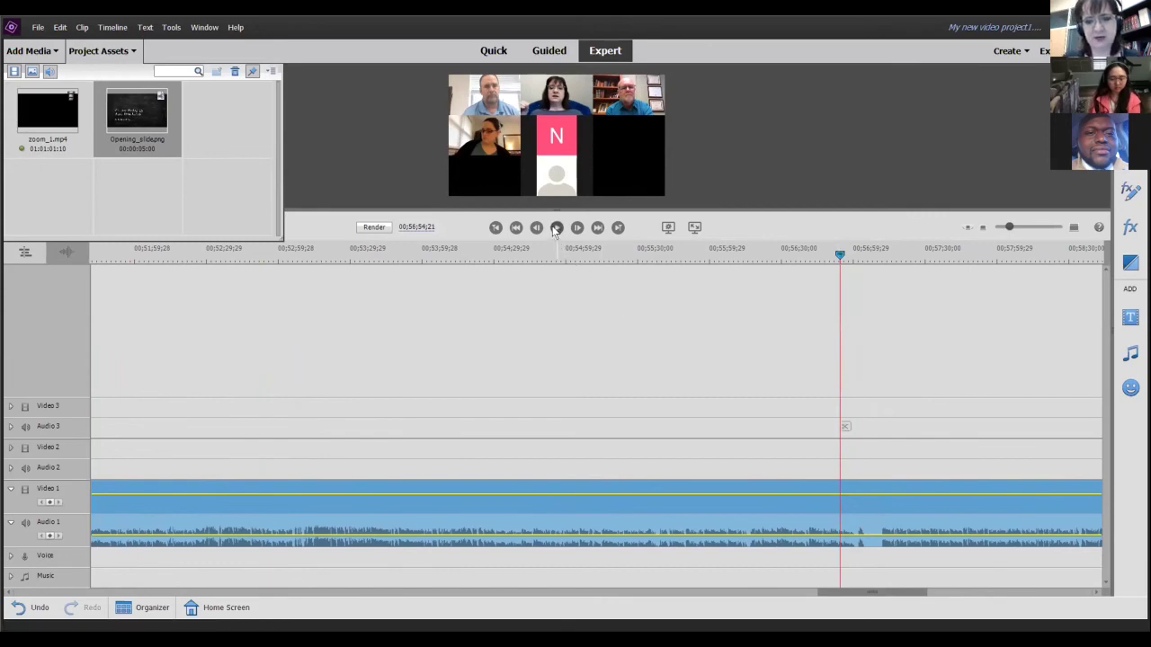
{"action": "left_click", "coordinate": [555, 229]}
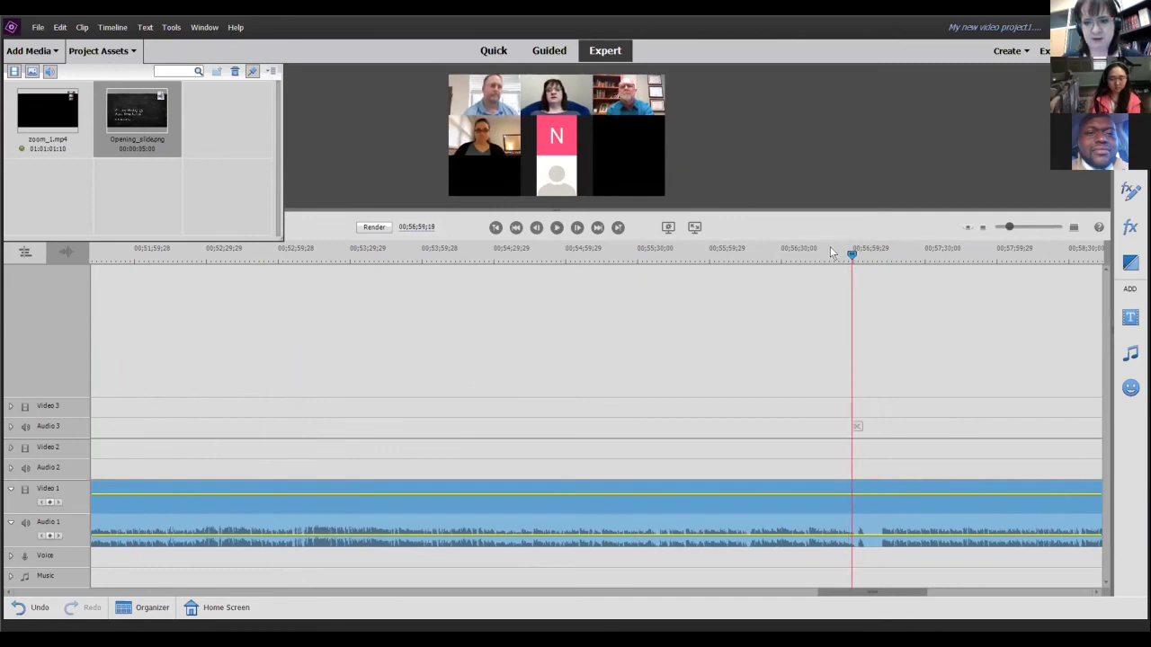
{"action": "left_click", "coordinate": [279, 308]}
- Frame-step around 00;46;51 to the last slide frame and split zoom_1.mp4 there
{"action": "left_click_drag", "start_coordinate": [279, 308], "coordinate": [706, 422]}
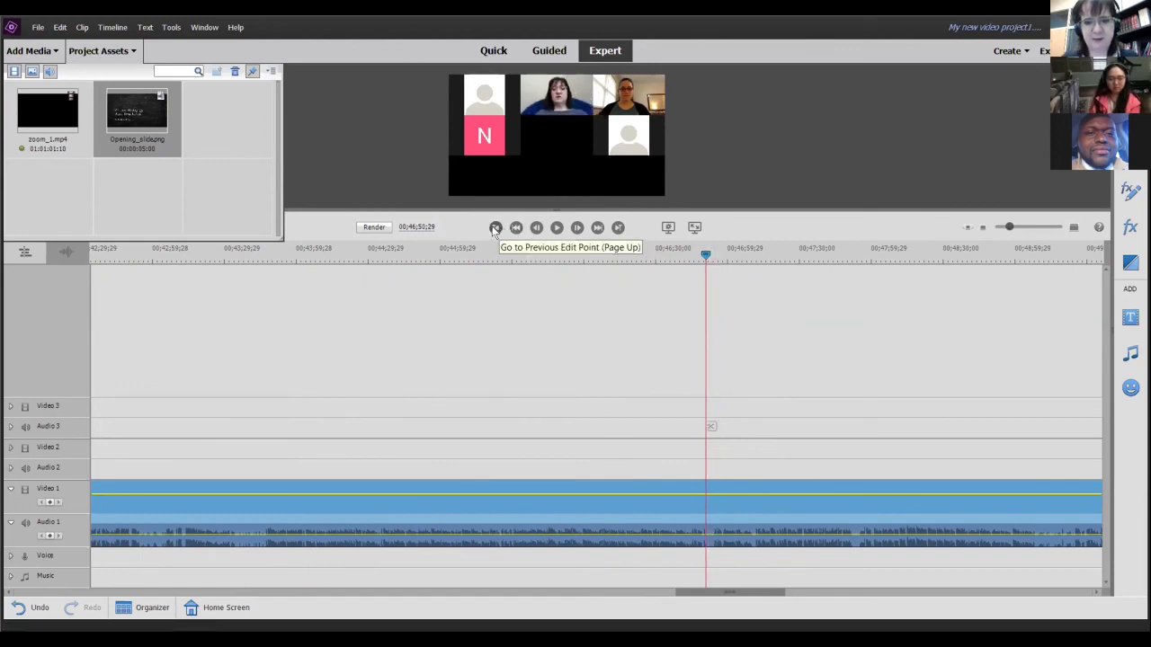
{"action": "left_click", "coordinate": [535, 228]}
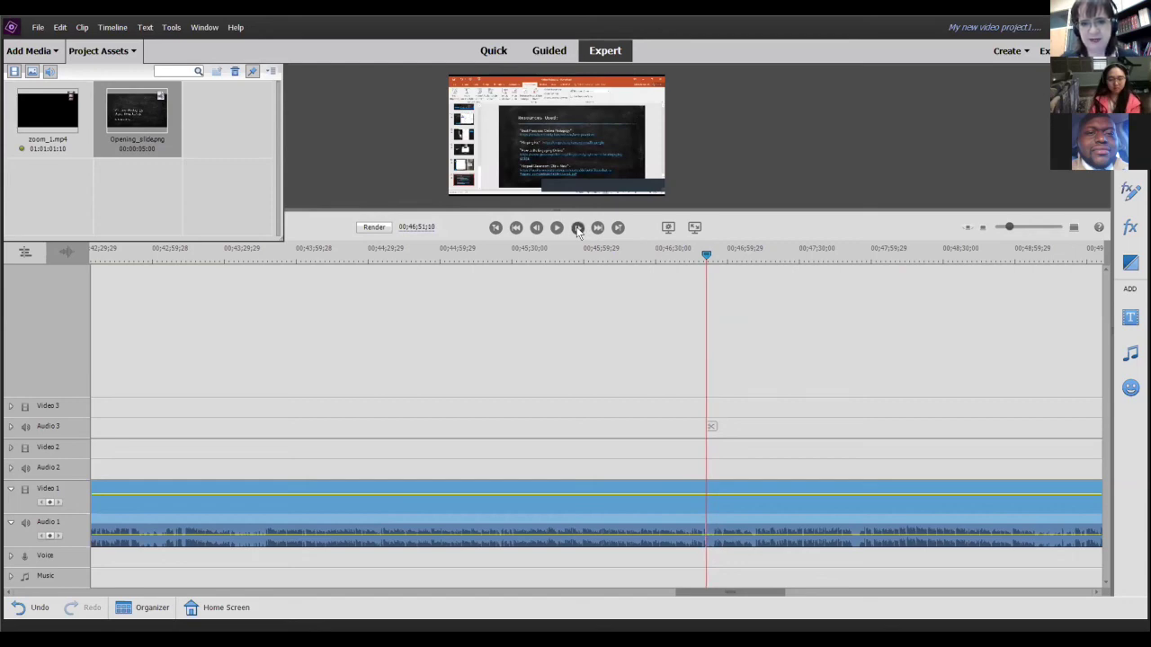
{"action": "left_click", "coordinate": [578, 228]}
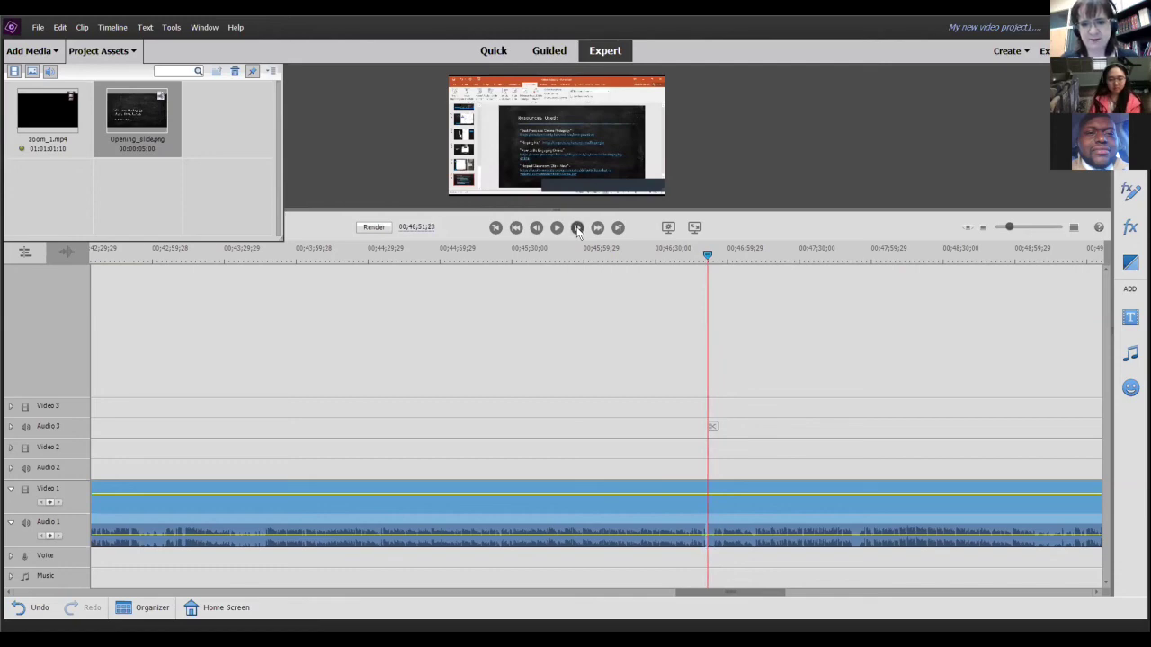
{"action": "left_click", "coordinate": [578, 228]}
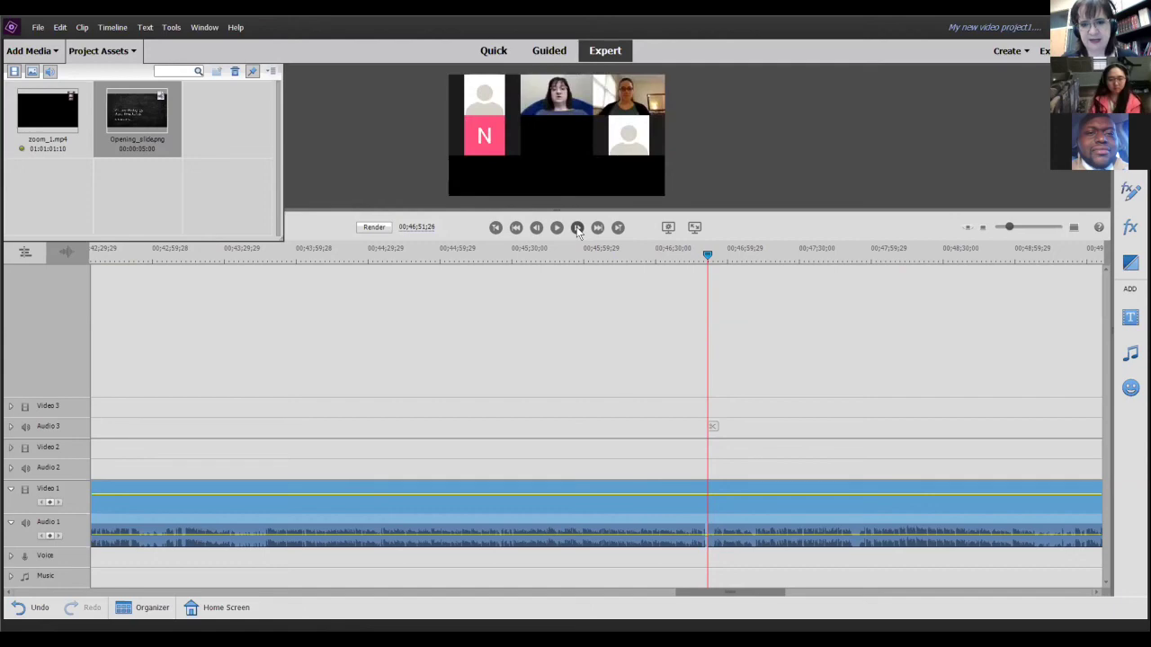
{"action": "left_click", "coordinate": [536, 229]}
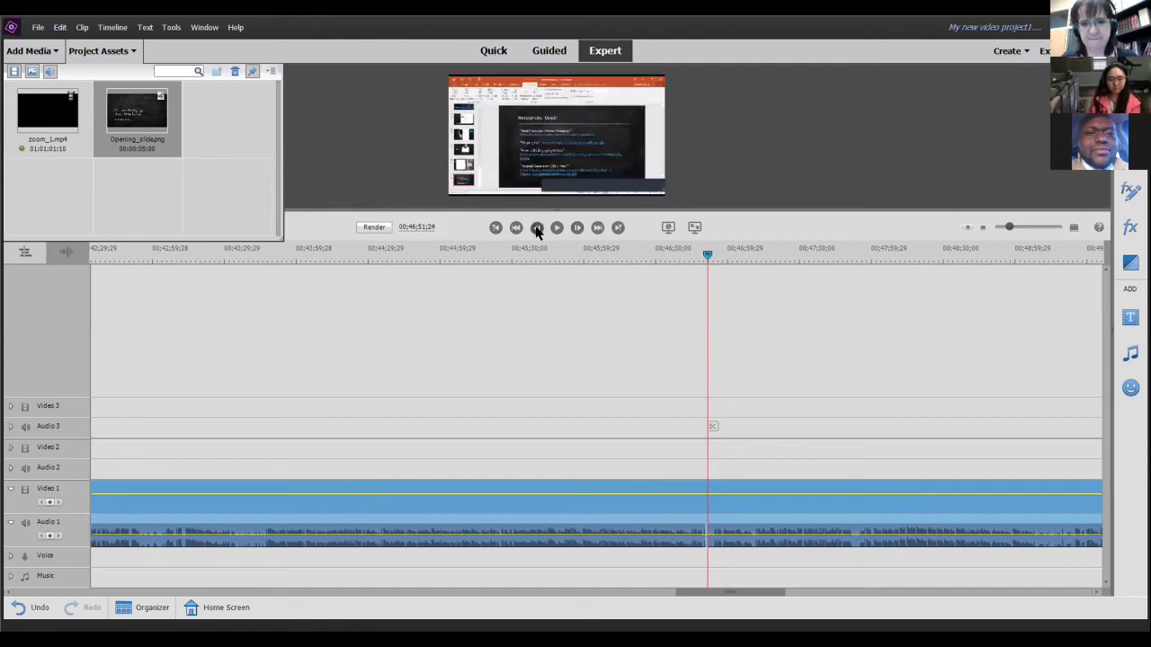
{"action": "left_click", "coordinate": [711, 427]}
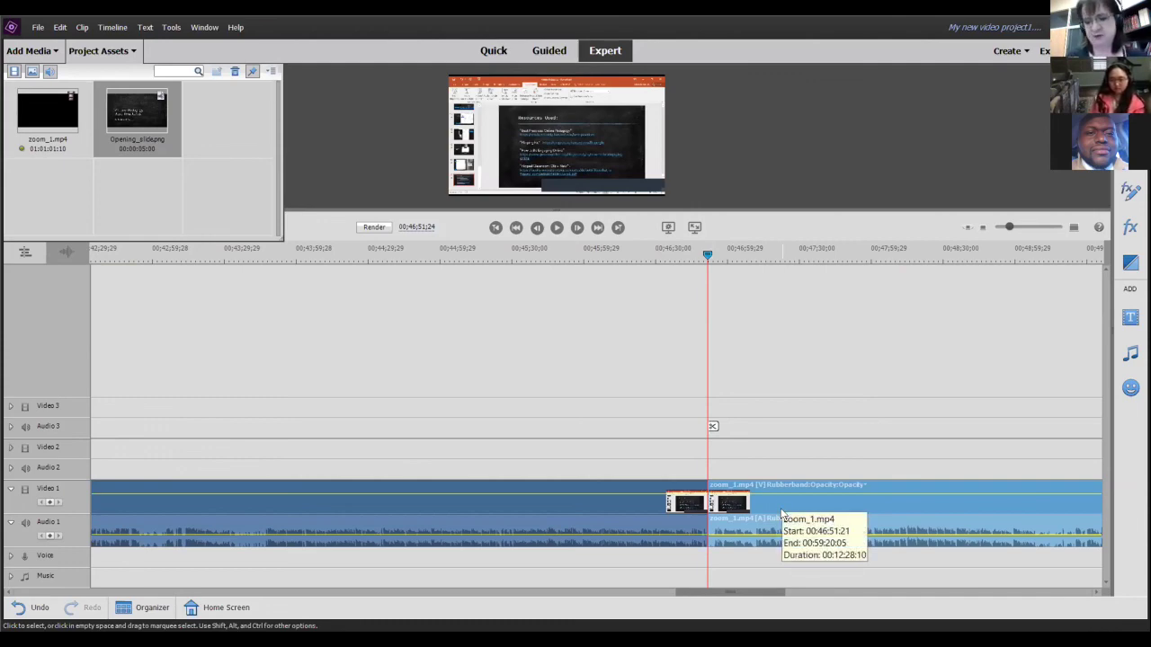
- Delete the gallery tail clip after 00;46;51;24 and return to the timeline start
{"action": "key", "text": "Delete"}
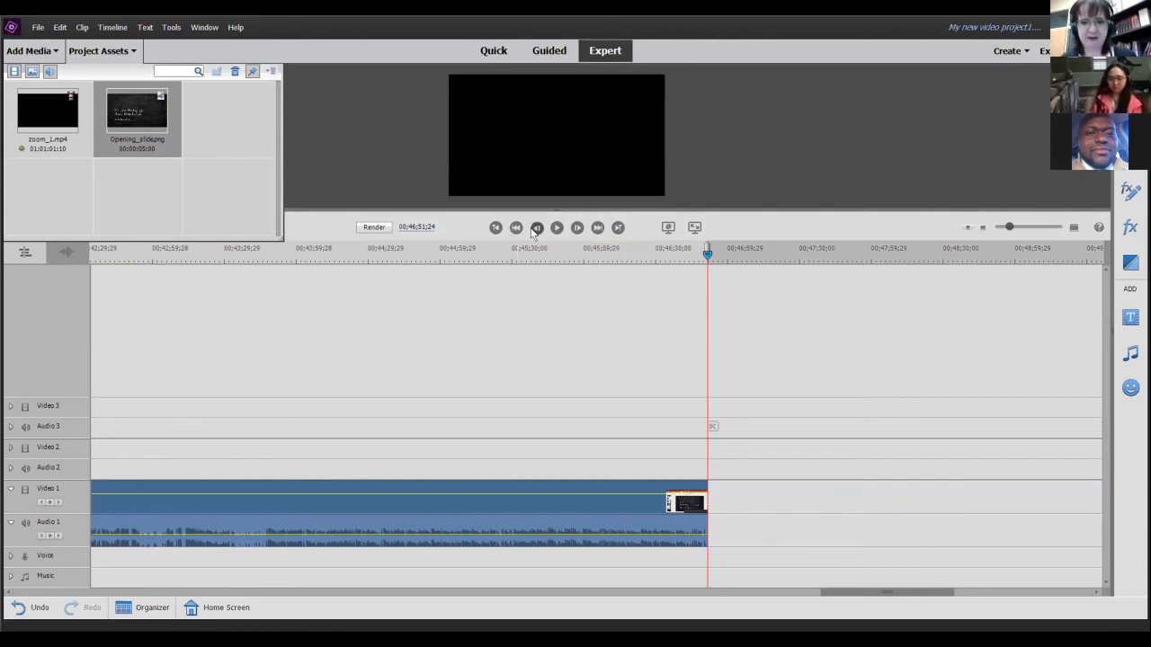
{"action": "left_click", "coordinate": [496, 228]}
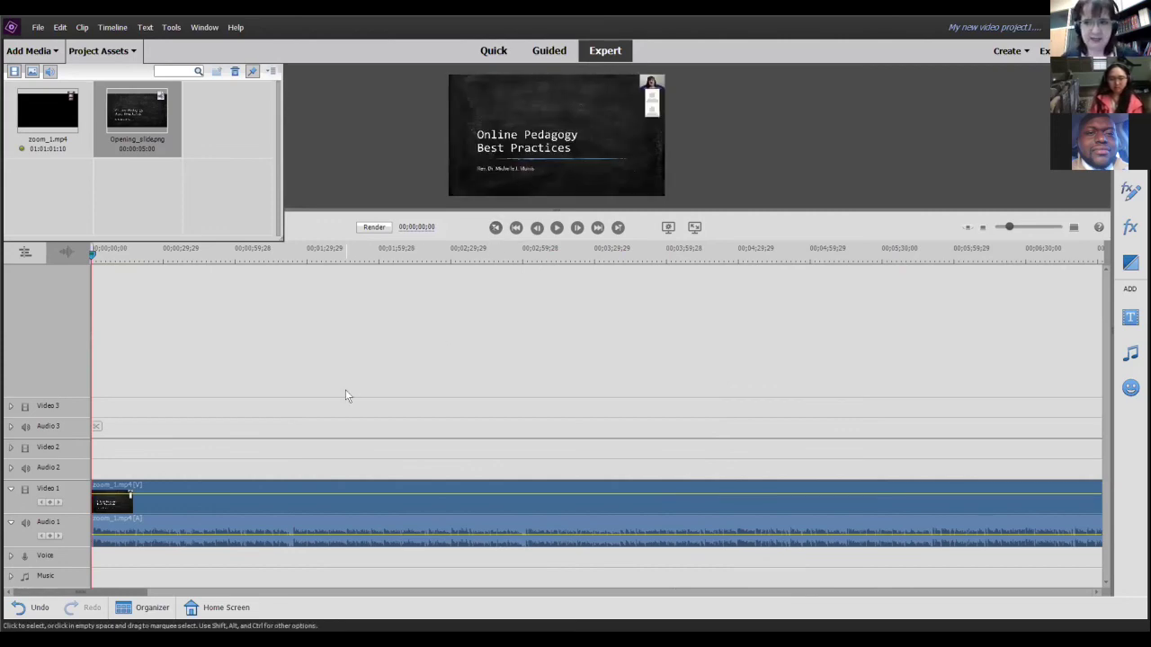
- Save the project via File > Save as online_teaching_full
{"action": "left_click", "coordinate": [38, 27]}
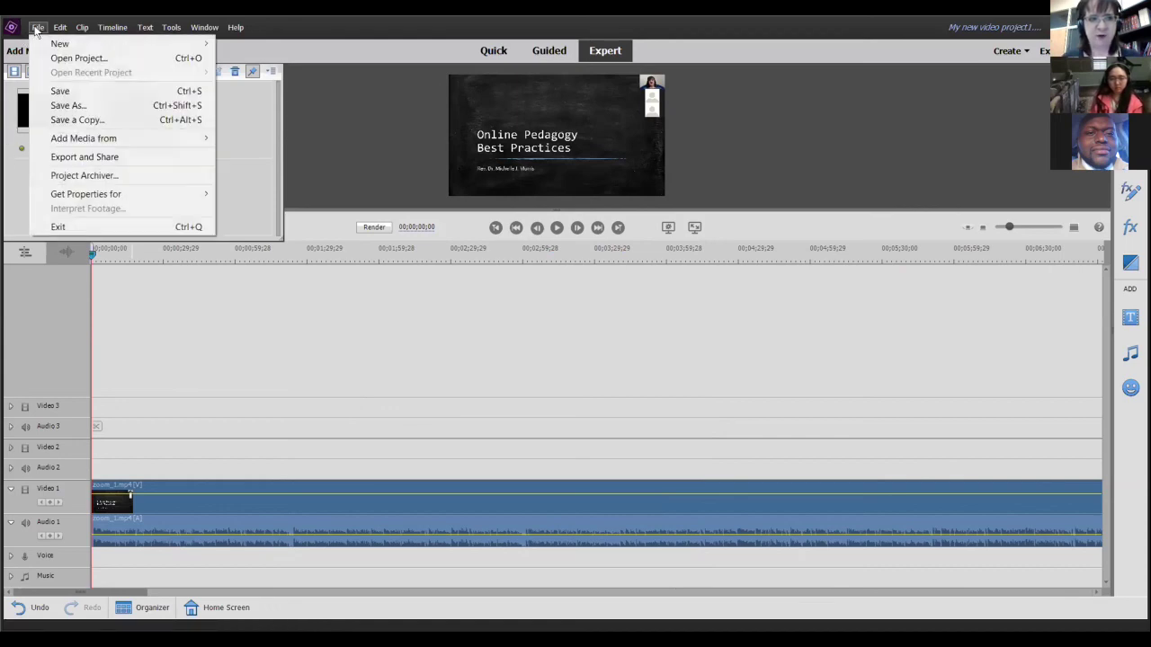
{"action": "left_click", "coordinate": [62, 91]}
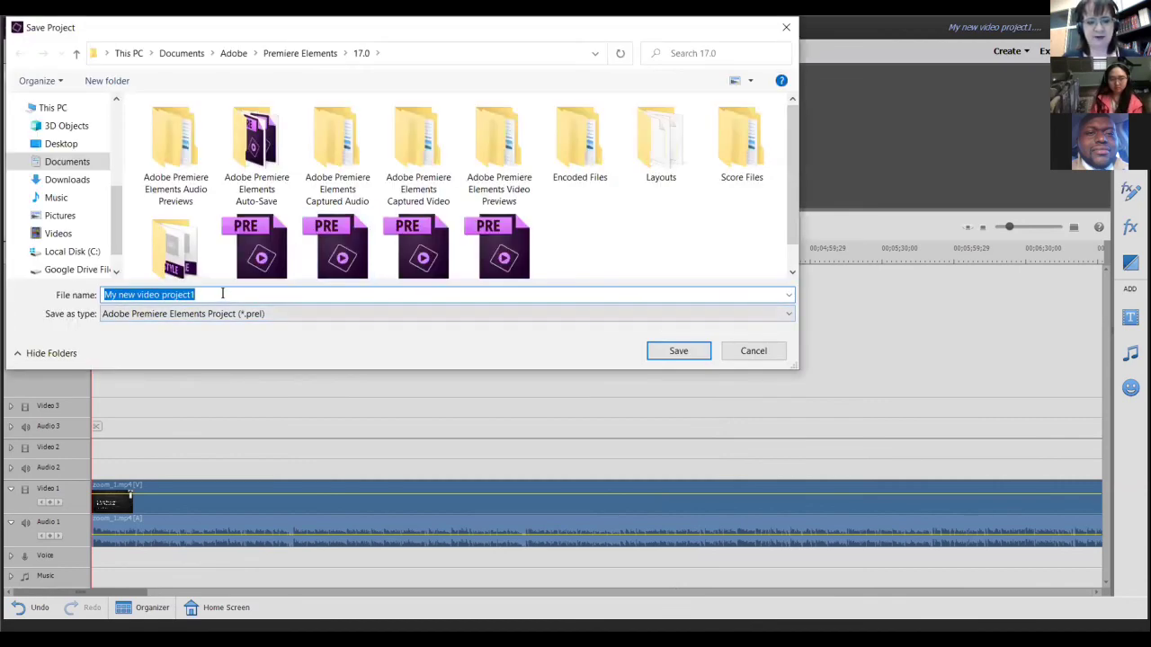
{"action": "type", "text": "online_teaching_full"}
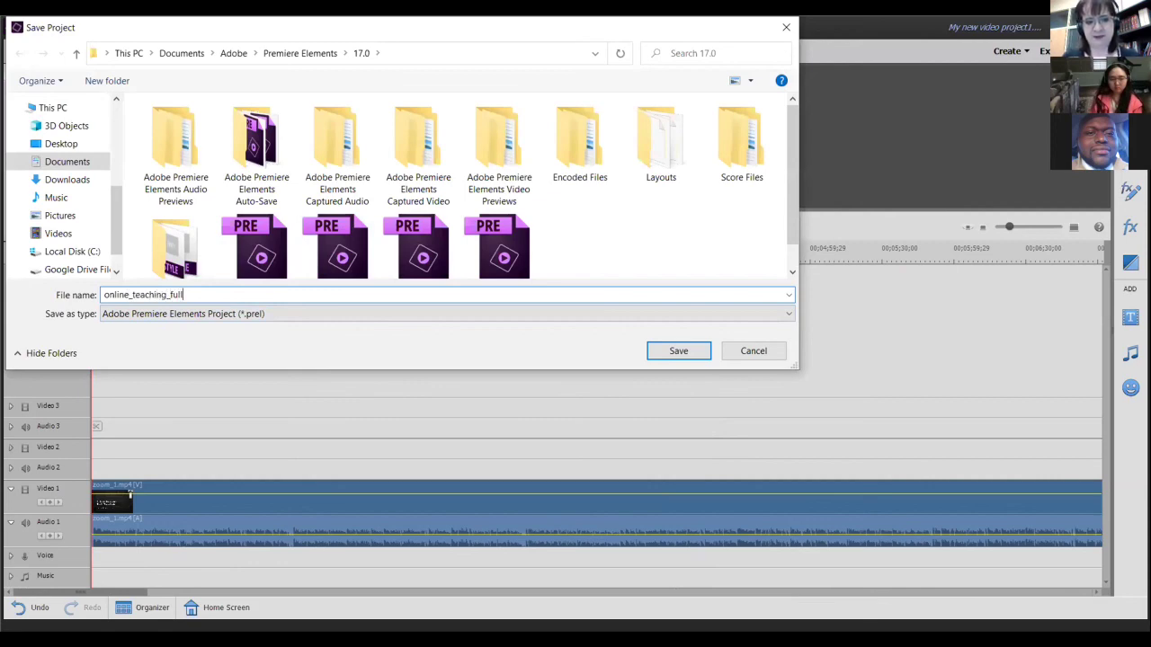
{"action": "left_click", "coordinate": [676, 353]}
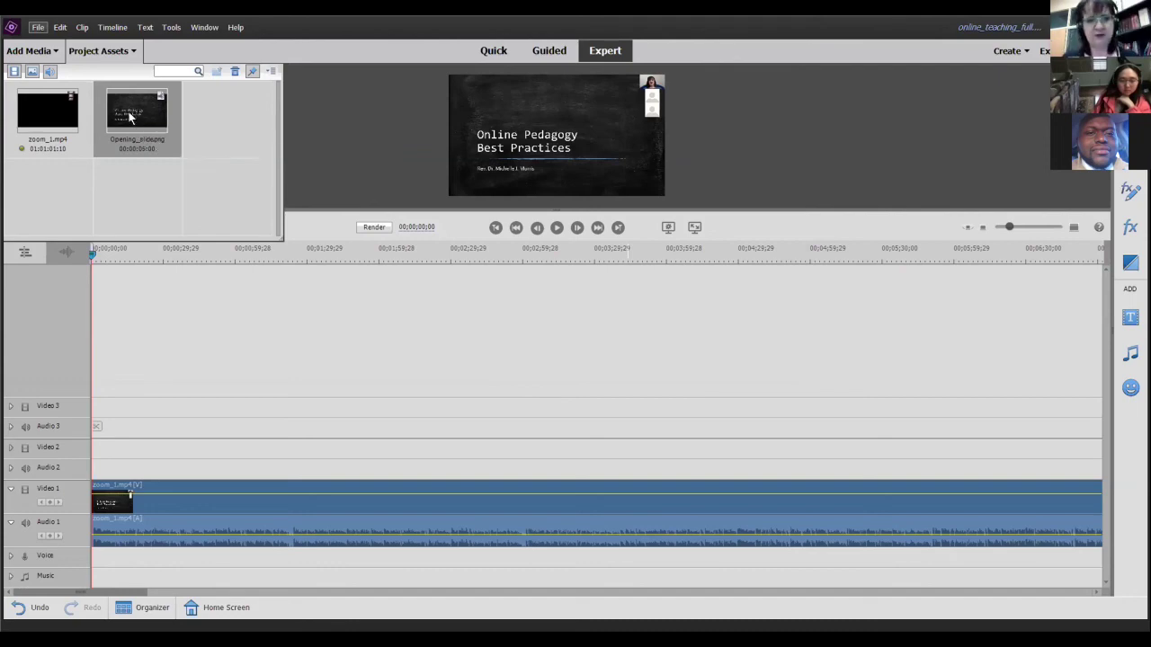
- Place Opening_slide.png on Video 2 at 00;00;00;00, check playback, then preview full screen
{"action": "left_click_drag", "start_coordinate": [130, 118], "coordinate": [95, 449]}
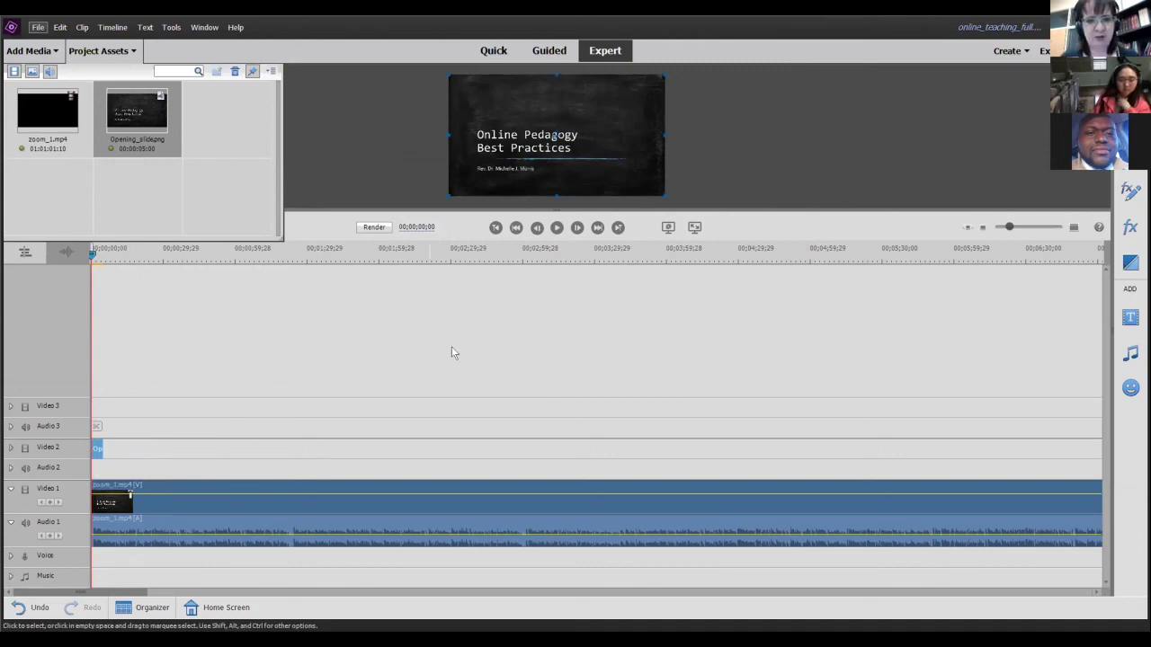
{"action": "left_click", "coordinate": [556, 227]}
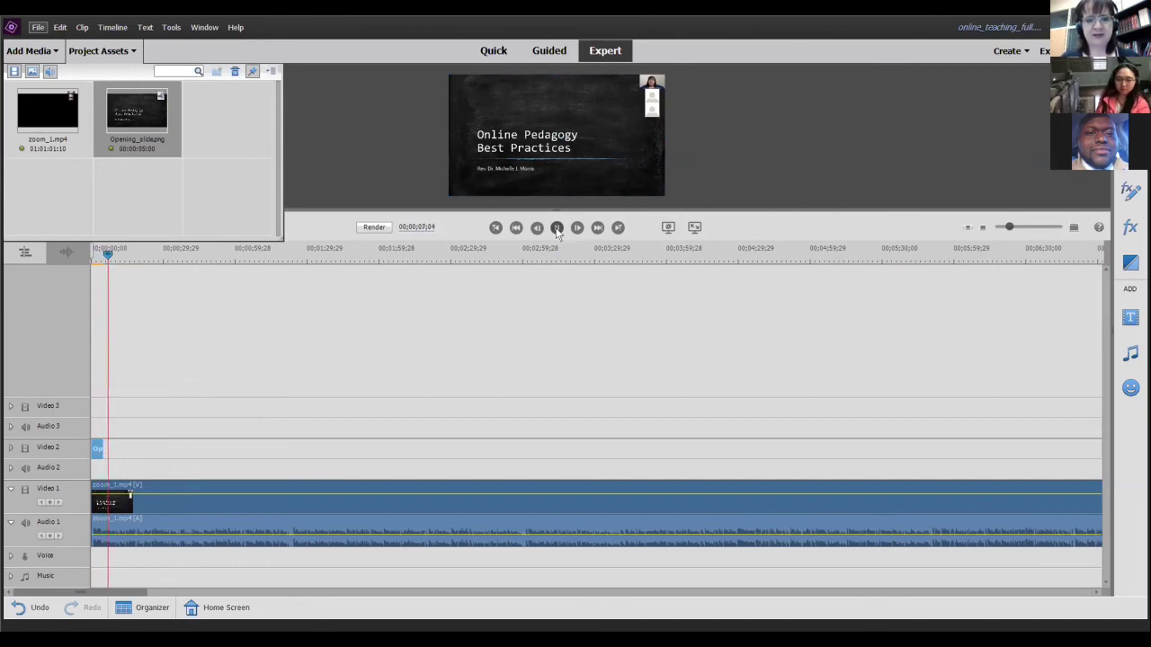
{"action": "left_click", "coordinate": [557, 229]}
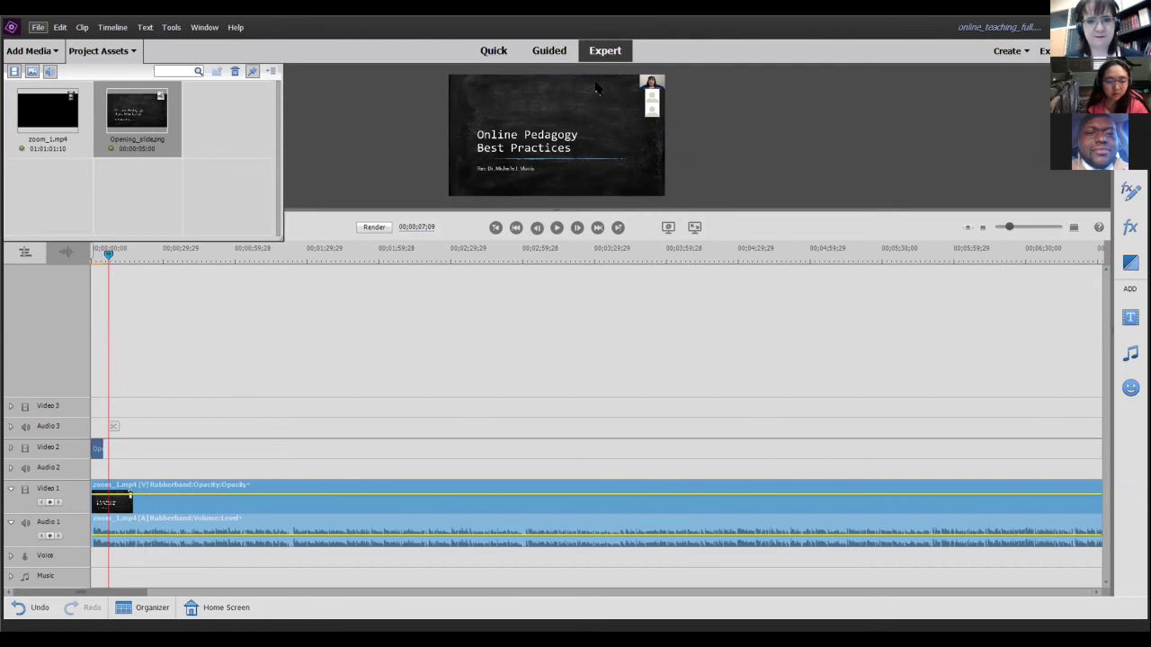
{"action": "left_click", "coordinate": [692, 229]}
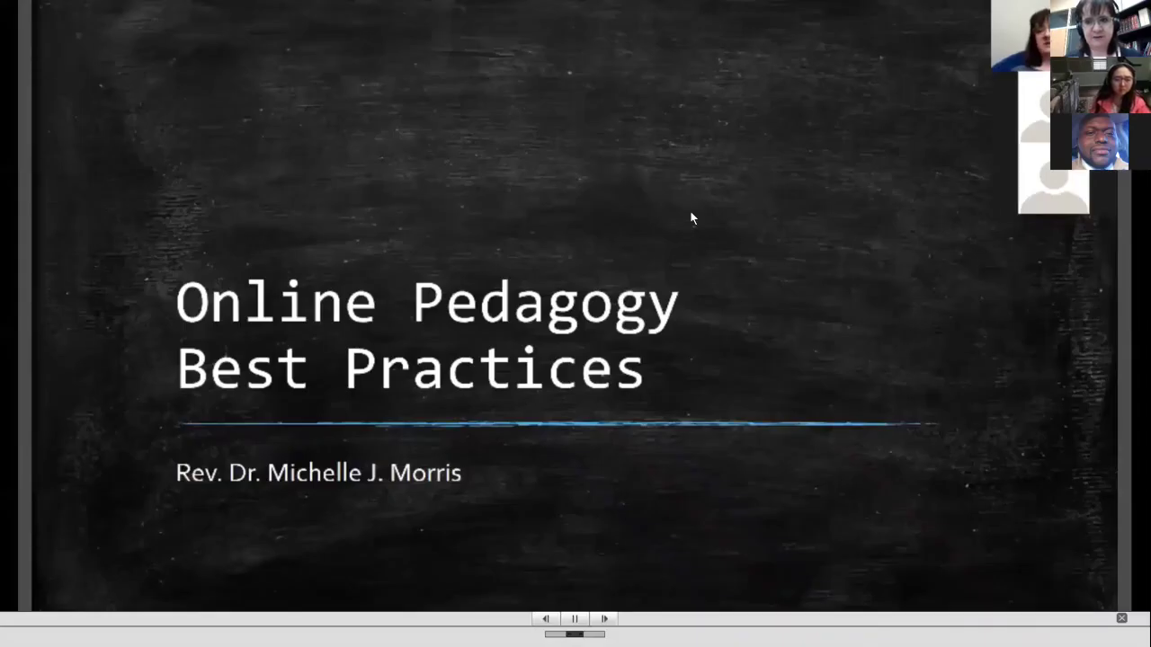
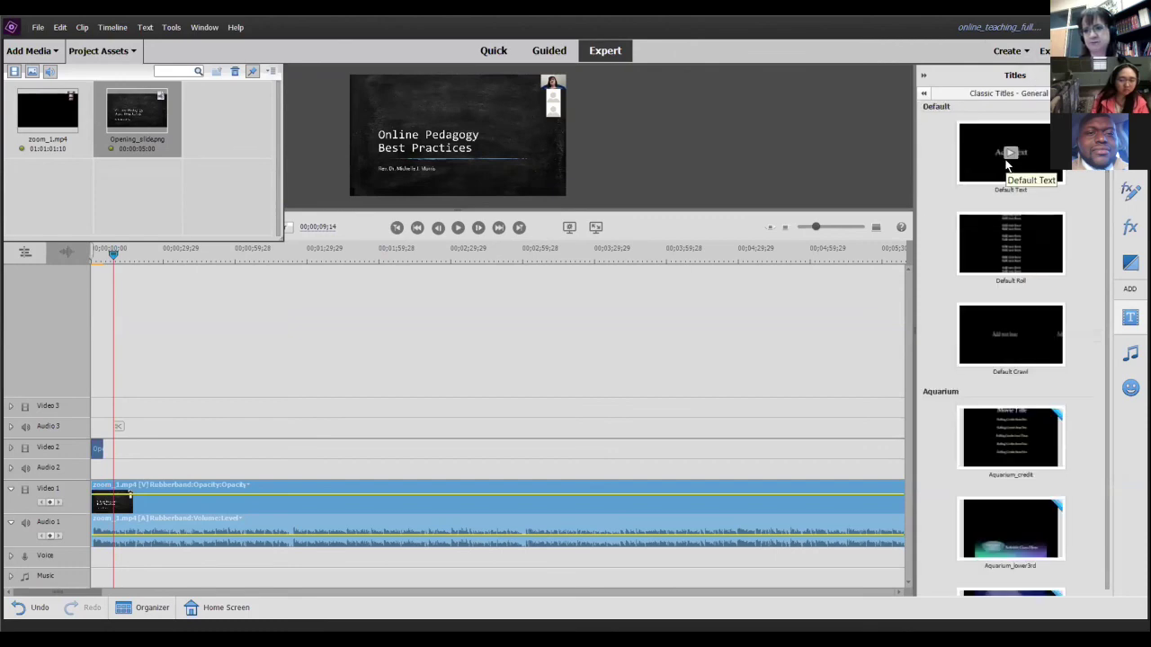
- Place a Default Text title on Video 3 at the start of the timeline
{"action": "left_click", "coordinate": [1022, 159]}
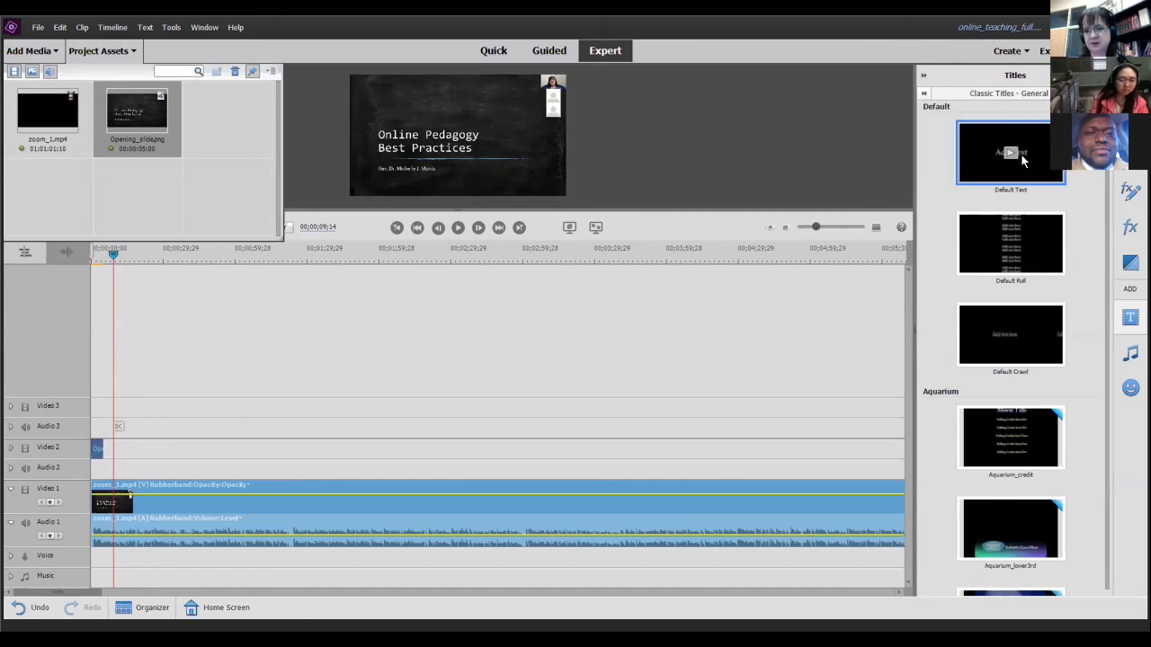
{"action": "left_click_drag", "start_coordinate": [1020, 154], "coordinate": [117, 406]}
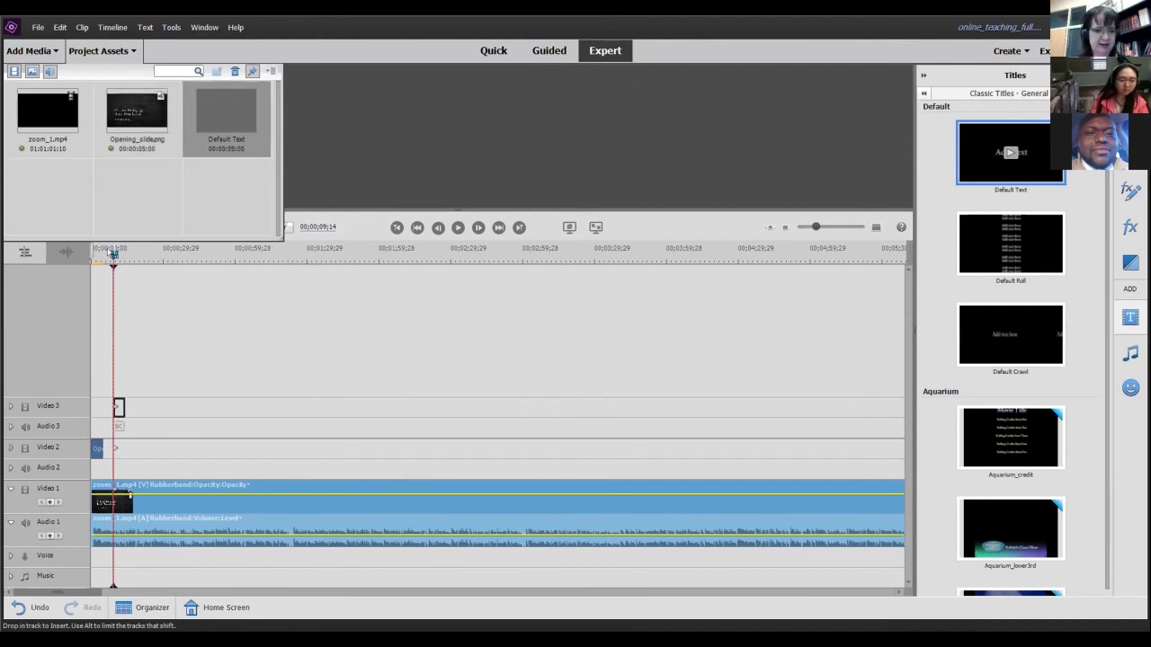
{"action": "left_click_drag", "start_coordinate": [114, 256], "coordinate": [101, 258]}
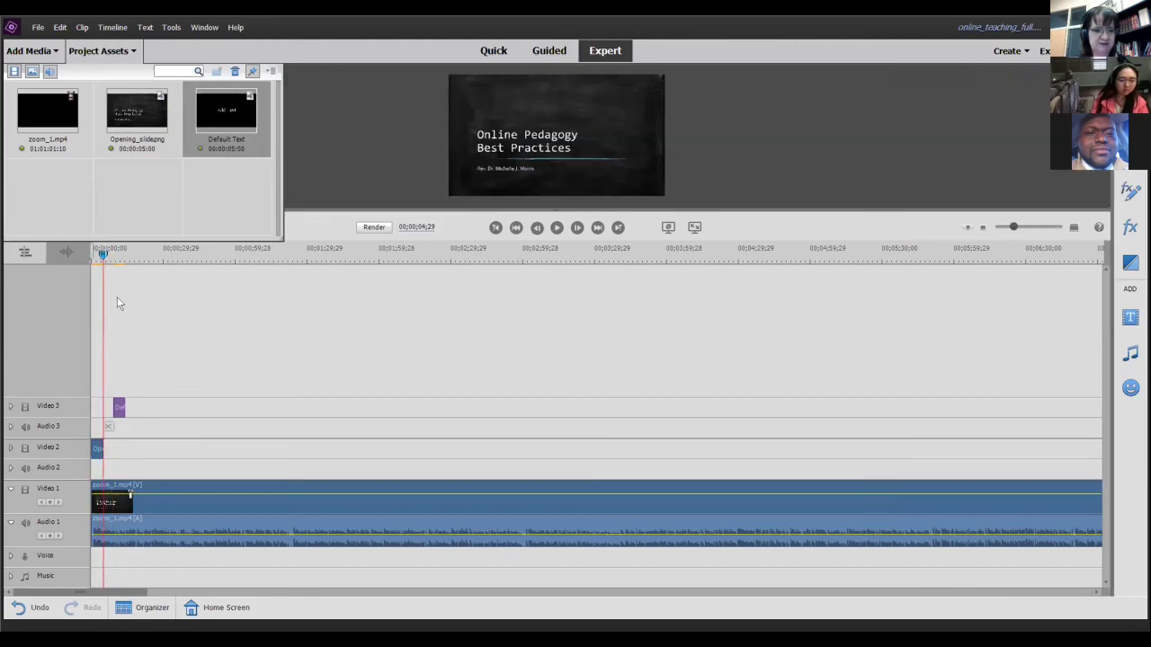
- Open the title for editing and move its Add Text placeholder above the slide heading
{"action": "double_click", "coordinate": [107, 405]}
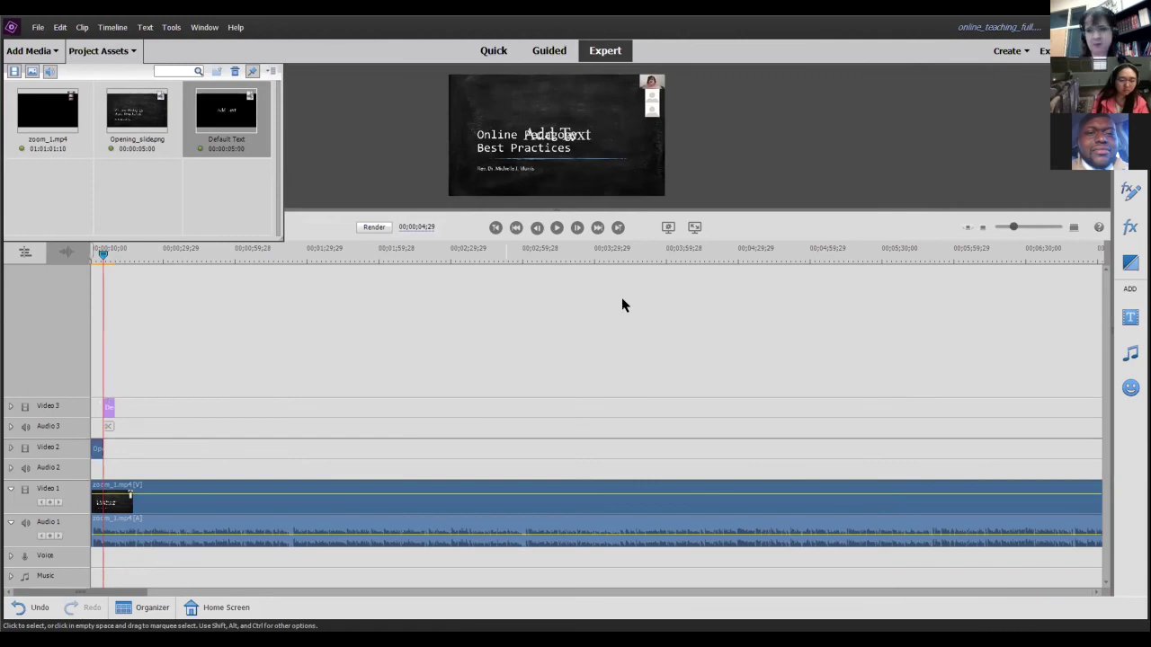
{"action": "double_click", "coordinate": [107, 407]}
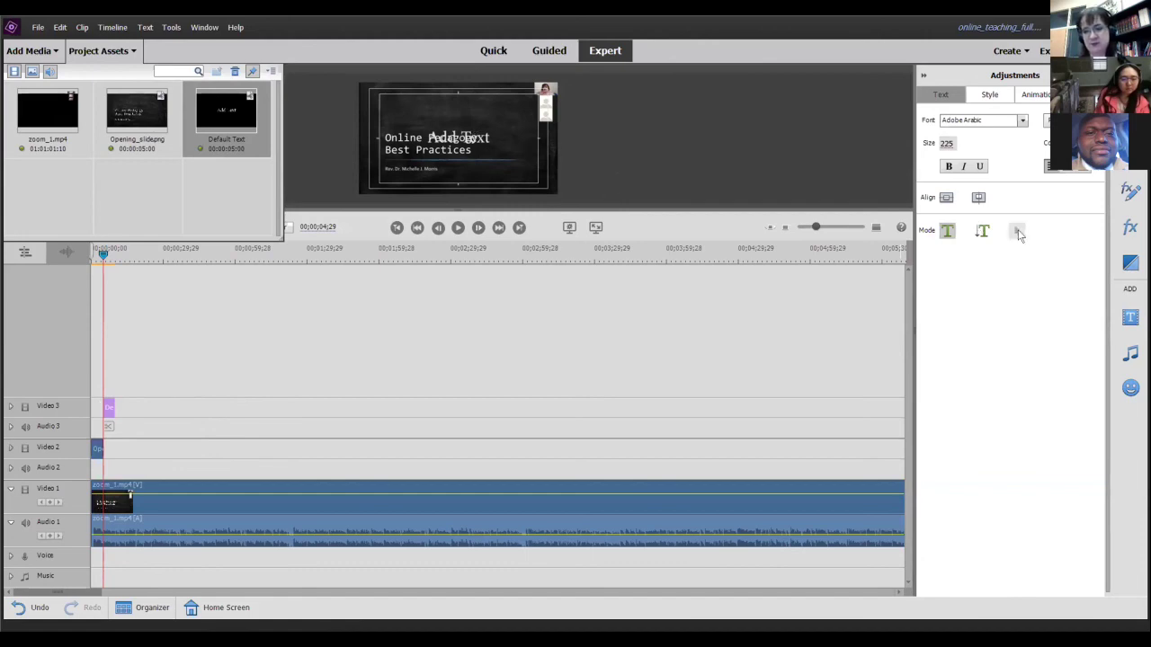
{"action": "left_click", "coordinate": [1017, 232]}
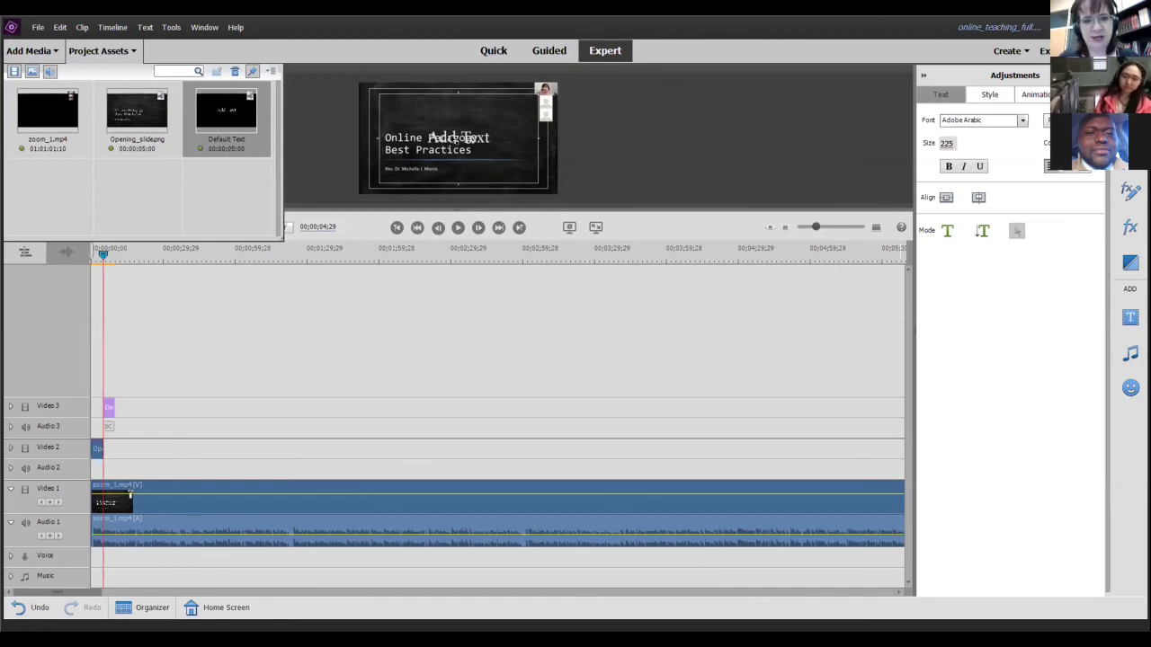
{"action": "left_click_drag", "start_coordinate": [453, 108], "coordinate": [453, 108]}
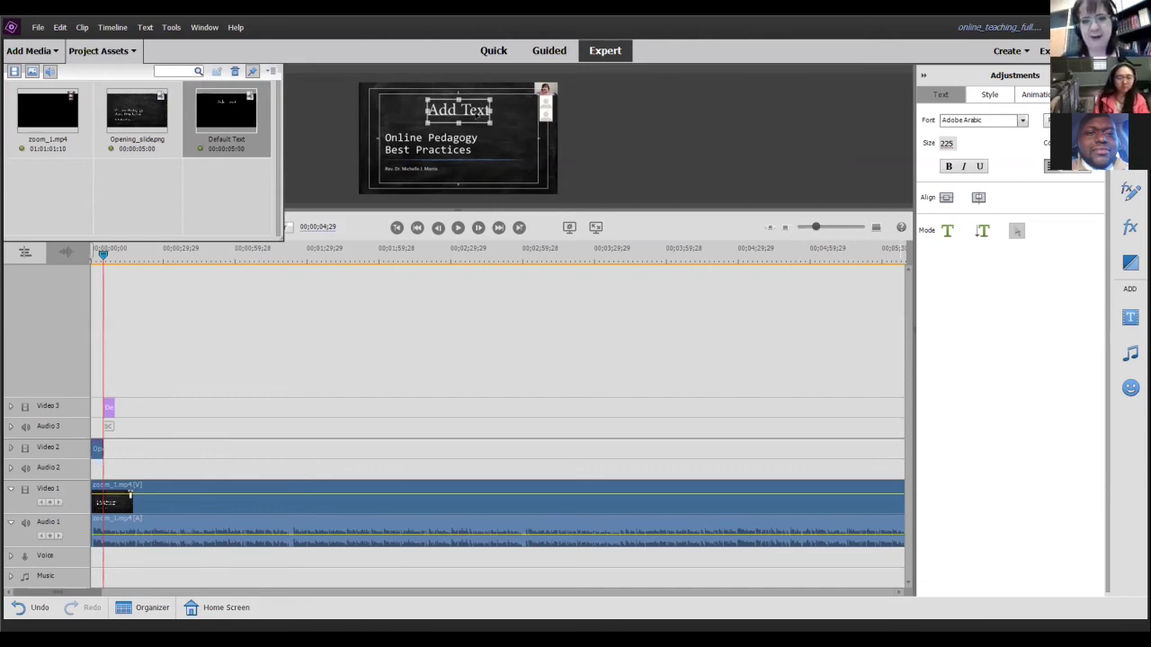
- Replace the Add Text placeholder with the presenter's full name
{"action": "left_click", "coordinate": [947, 233]}
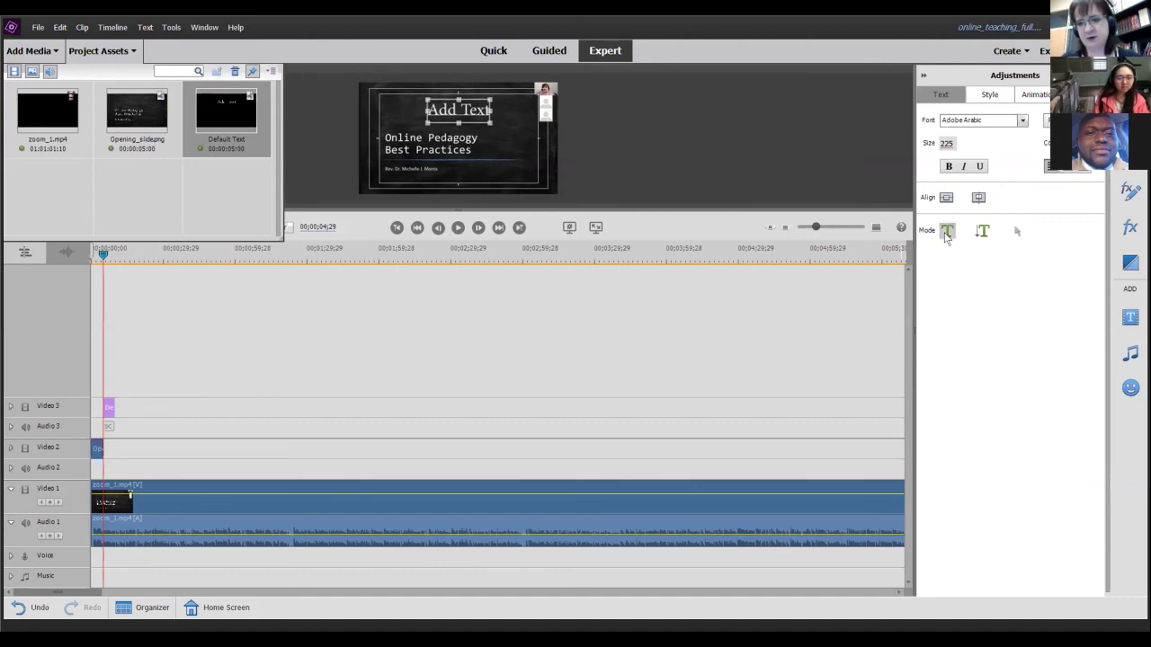
{"action": "left_click", "coordinate": [487, 110]}
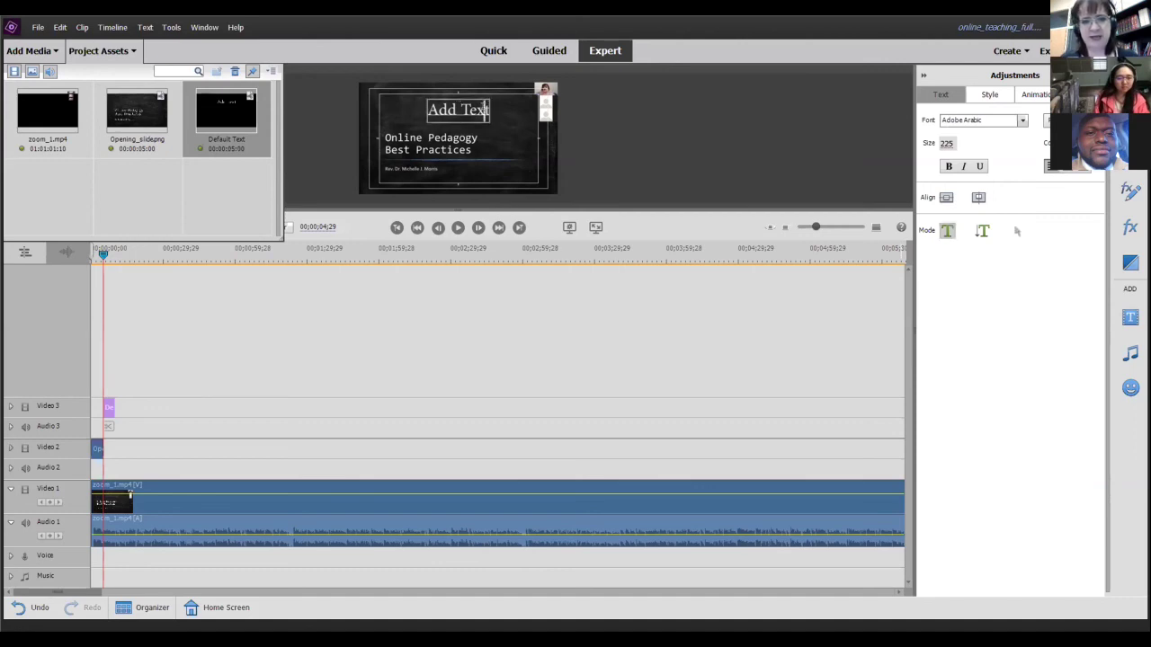
{"action": "key", "text": "BackSpace"}
{"action": "key", "text": "BackSpace"}
{"action": "key", "text": "BackSpace"}
{"action": "key", "text": "BackSpace"}
{"action": "key", "text": "BackSpace"}
{"action": "key", "text": "BackSpace"}
{"action": "key", "text": "BackSpace"}
{"action": "key", "text": "BackSpace"}
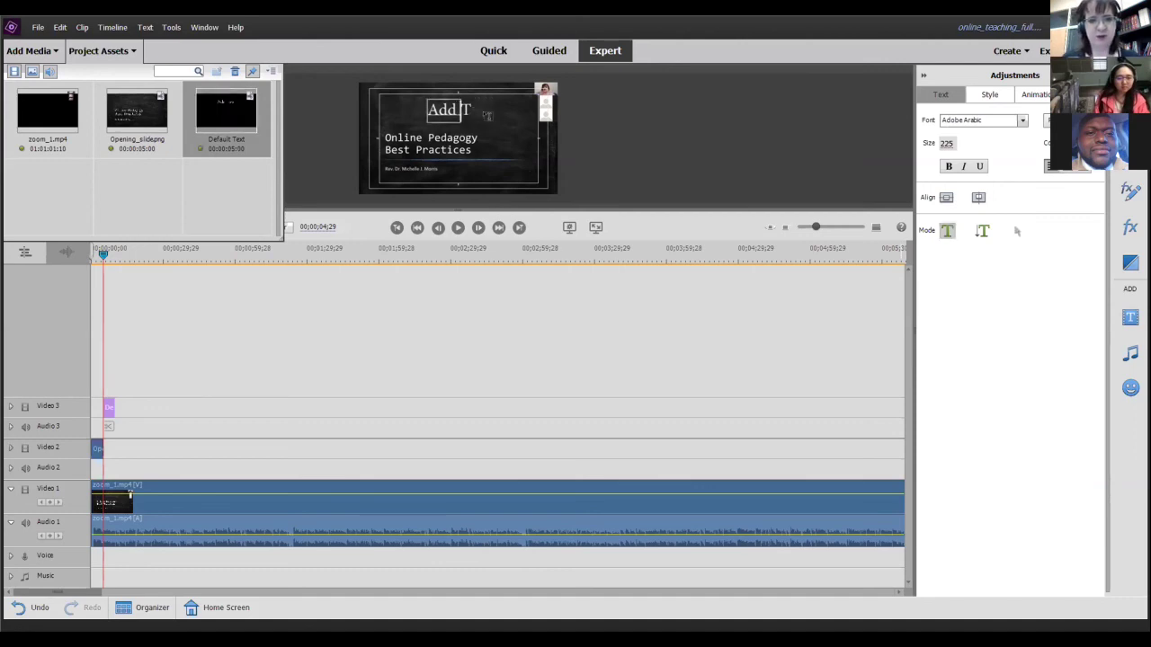
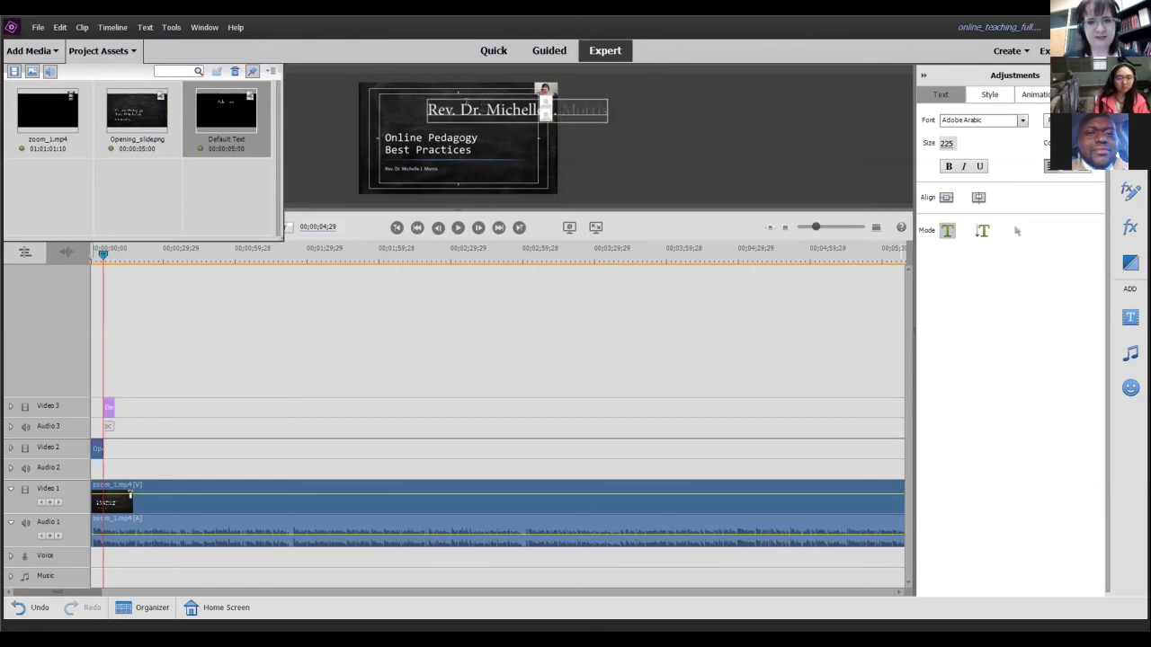
- Shift the name title toward the left edge and select its whole text line
{"action": "left_click", "coordinate": [728, 182]}
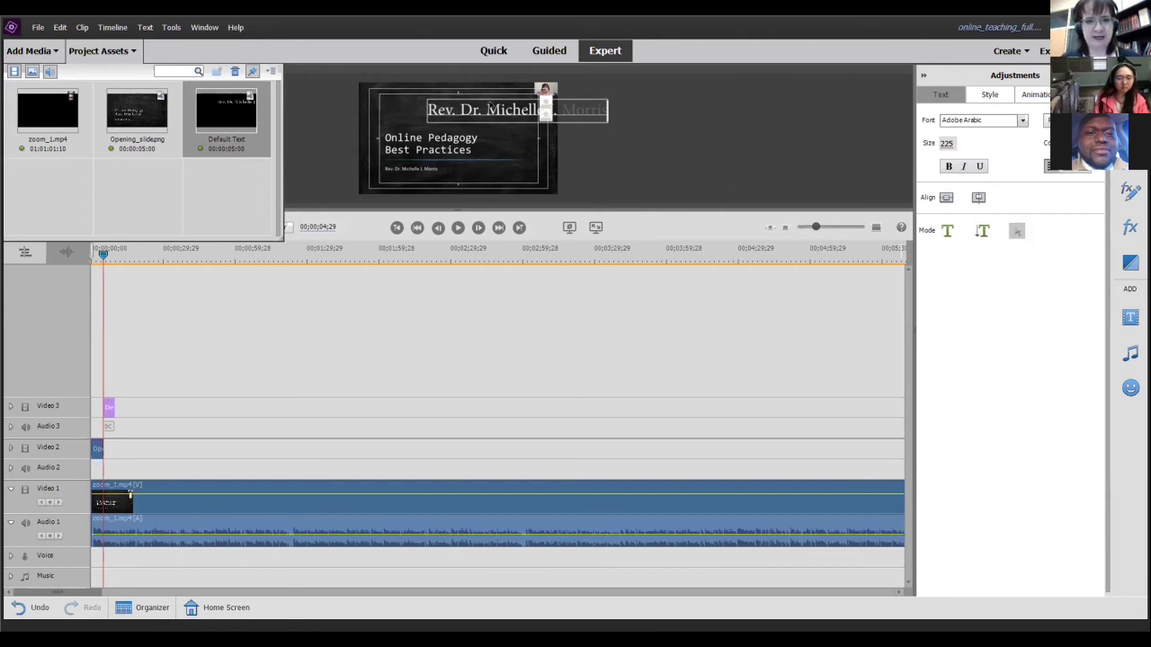
{"action": "left_click", "coordinate": [454, 105]}
{"action": "left_click_drag", "start_coordinate": [487, 102], "coordinate": [431, 106]}
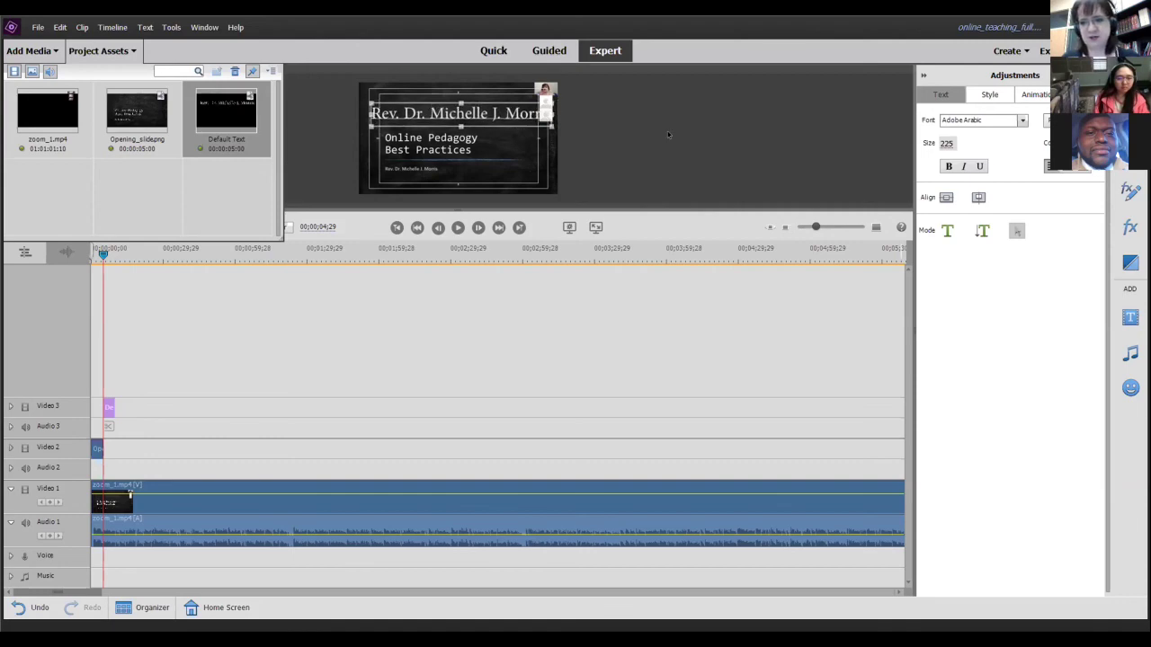
{"action": "left_click", "coordinate": [946, 230]}
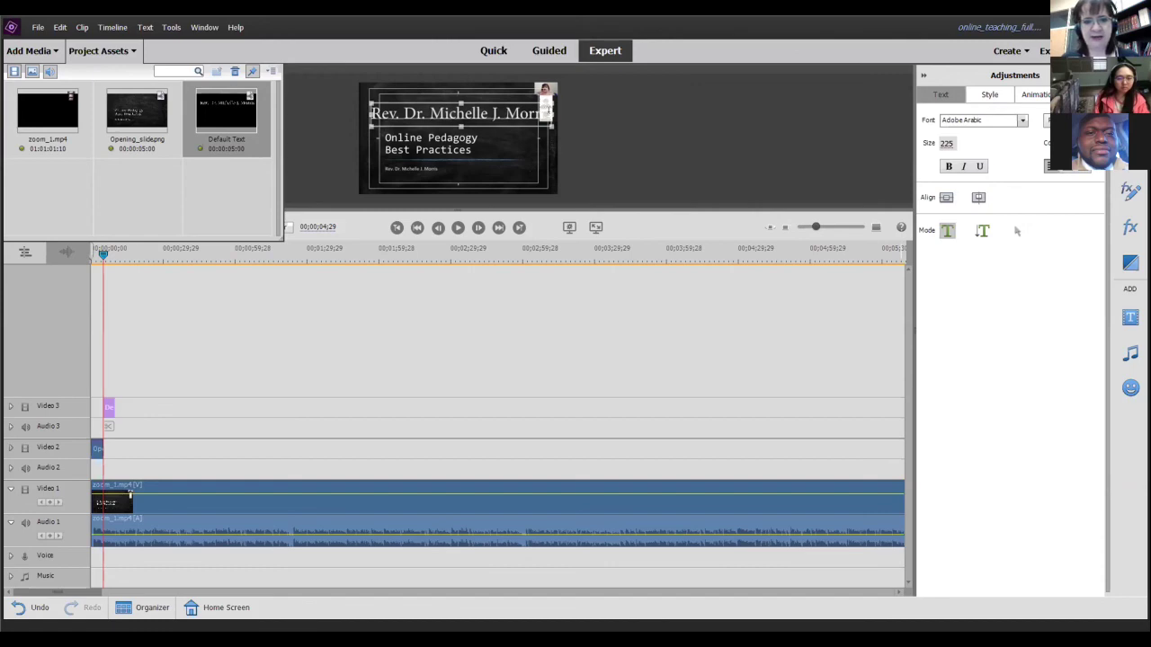
{"action": "left_click_drag", "start_coordinate": [552, 113], "coordinate": [339, 105]}
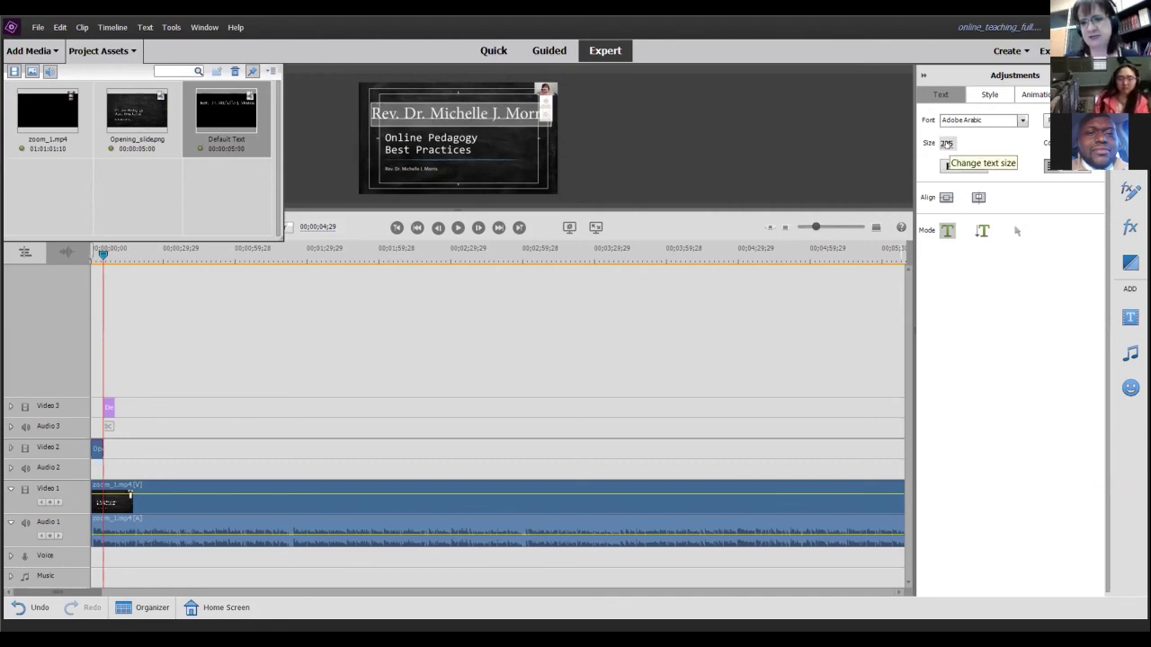
- Change the title's text size to 200, then to 150
{"action": "left_click", "coordinate": [945, 144]}
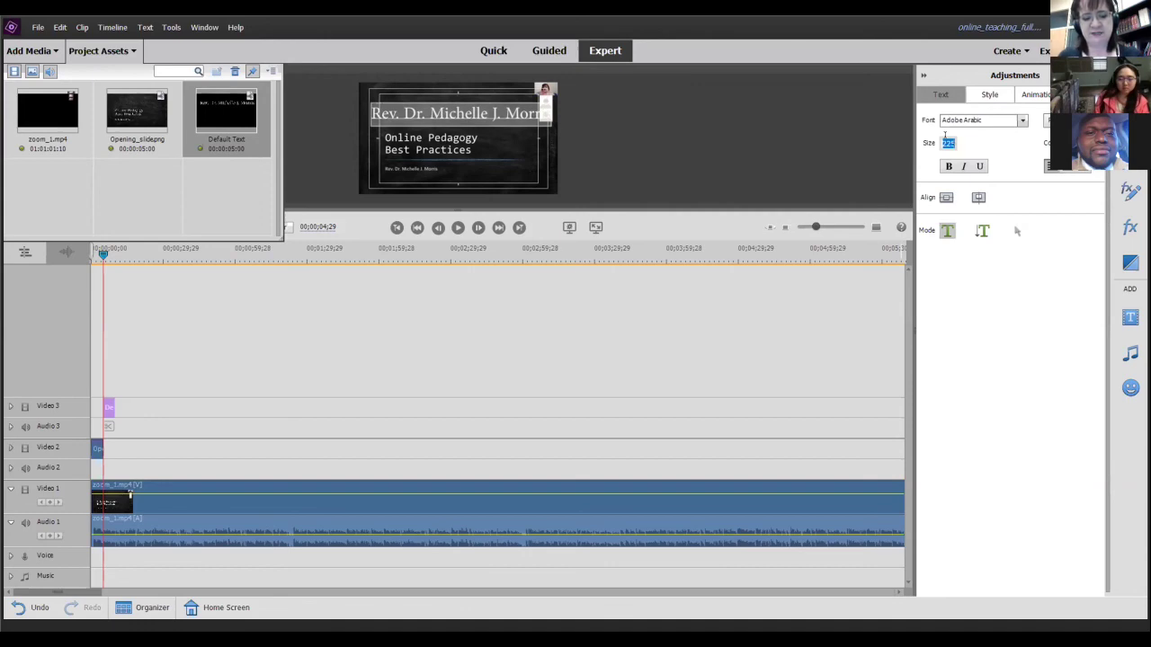
{"action": "type", "text": "200"}
{"action": "key", "text": "Return"}
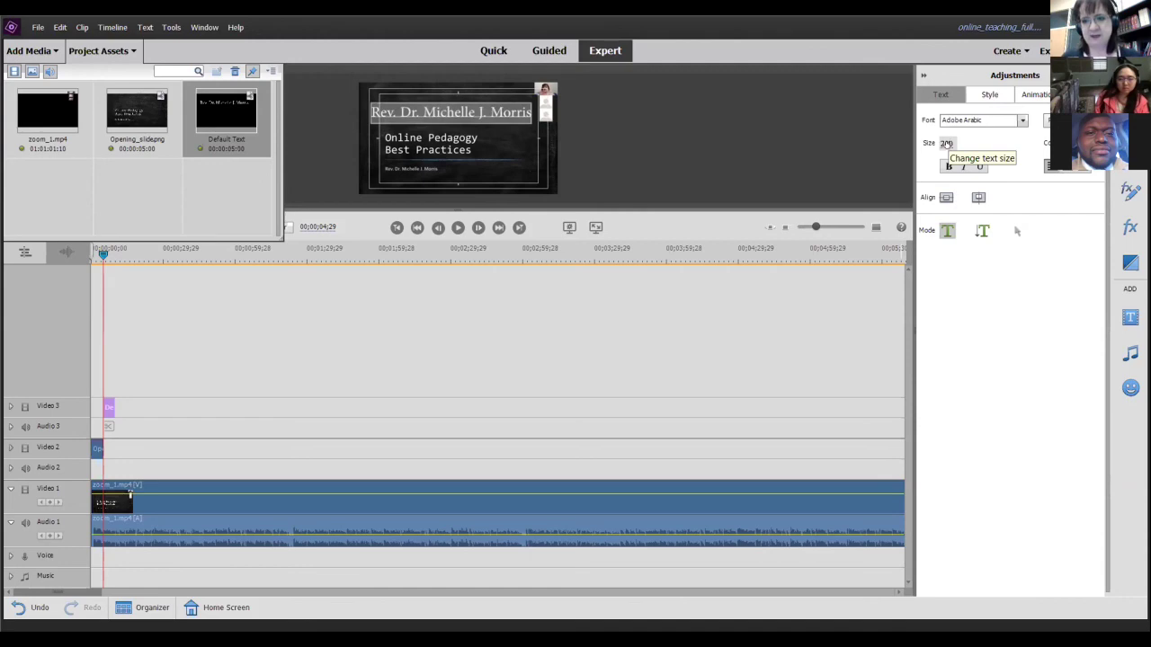
{"action": "left_click", "coordinate": [946, 144]}
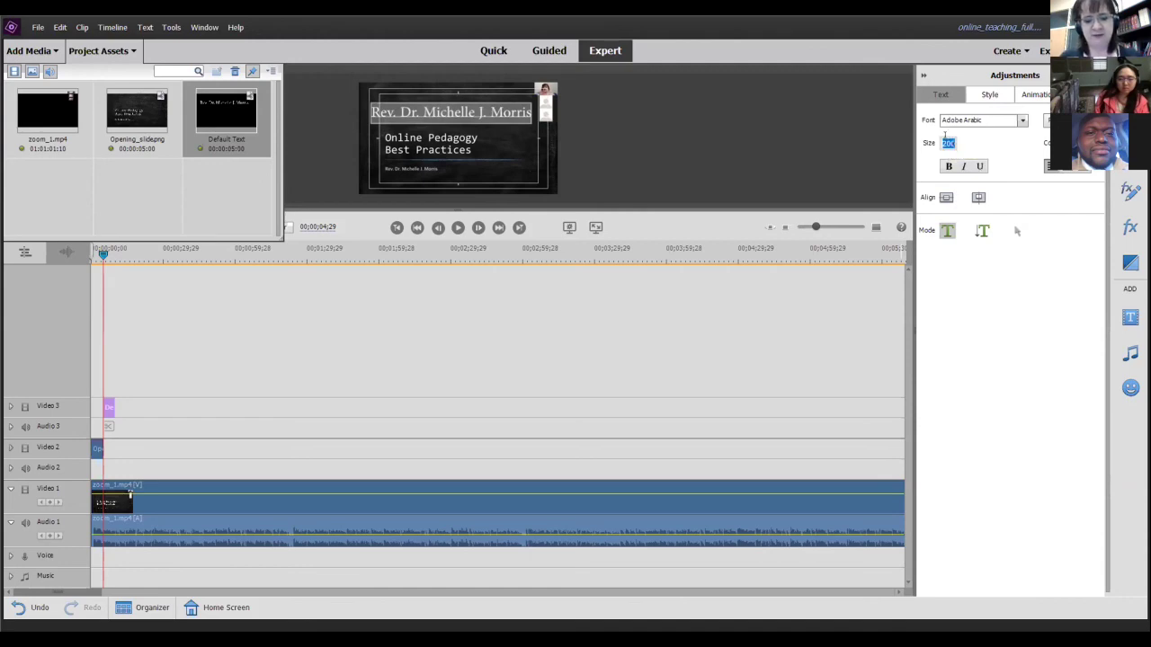
{"action": "type", "text": "15"}
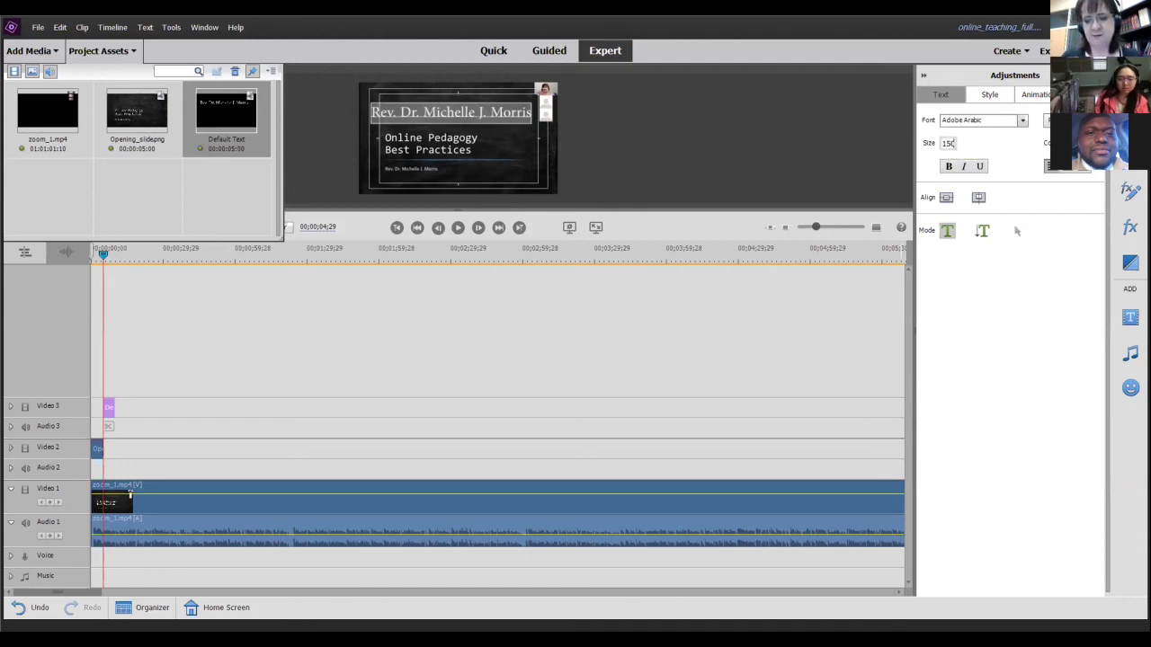
{"action": "type", "text": "0"}
{"action": "key", "text": "Return"}
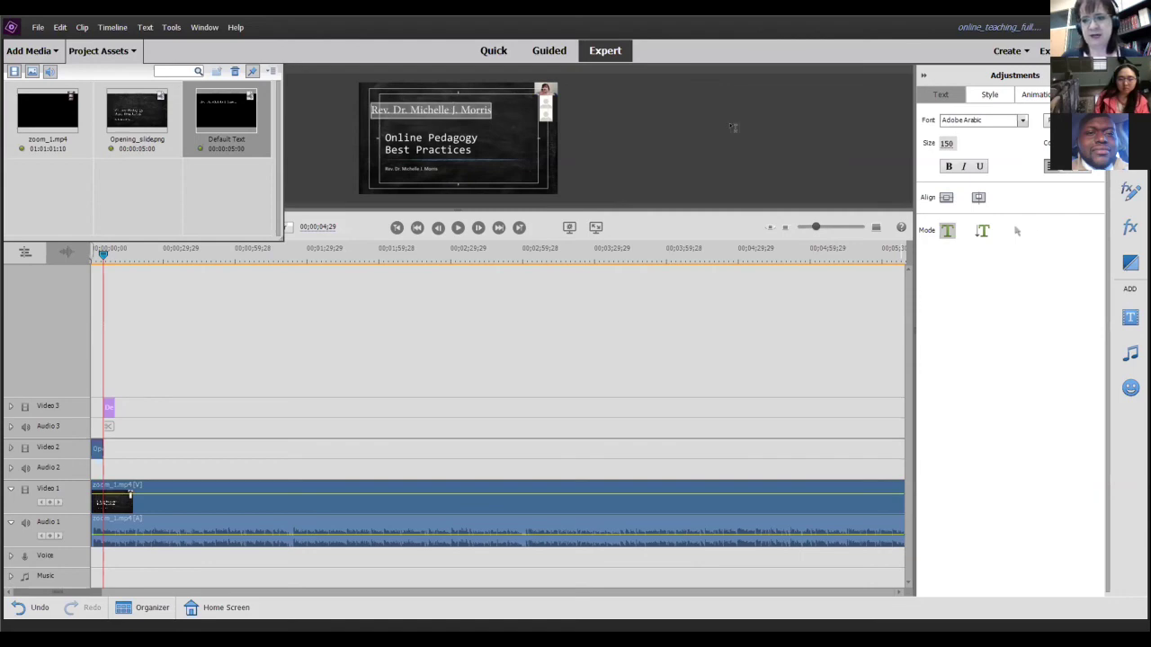
- Move the name title below Best Practices and return the playhead to the start
{"action": "left_click", "coordinate": [1017, 231]}
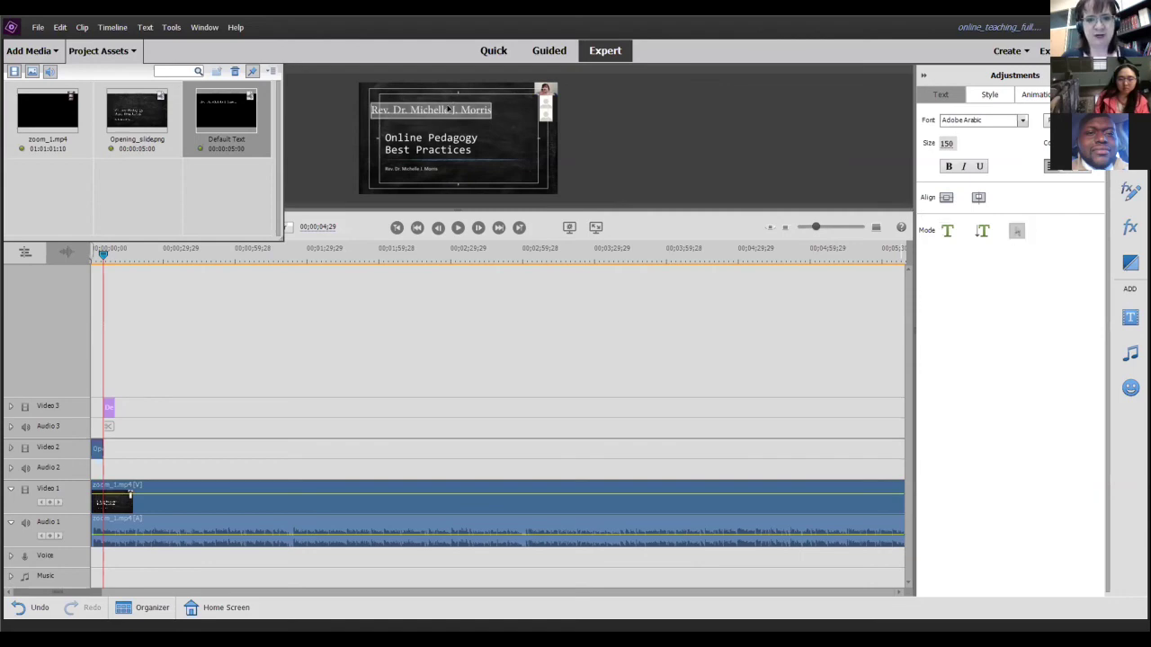
{"action": "left_click_drag", "start_coordinate": [446, 109], "coordinate": [509, 180]}
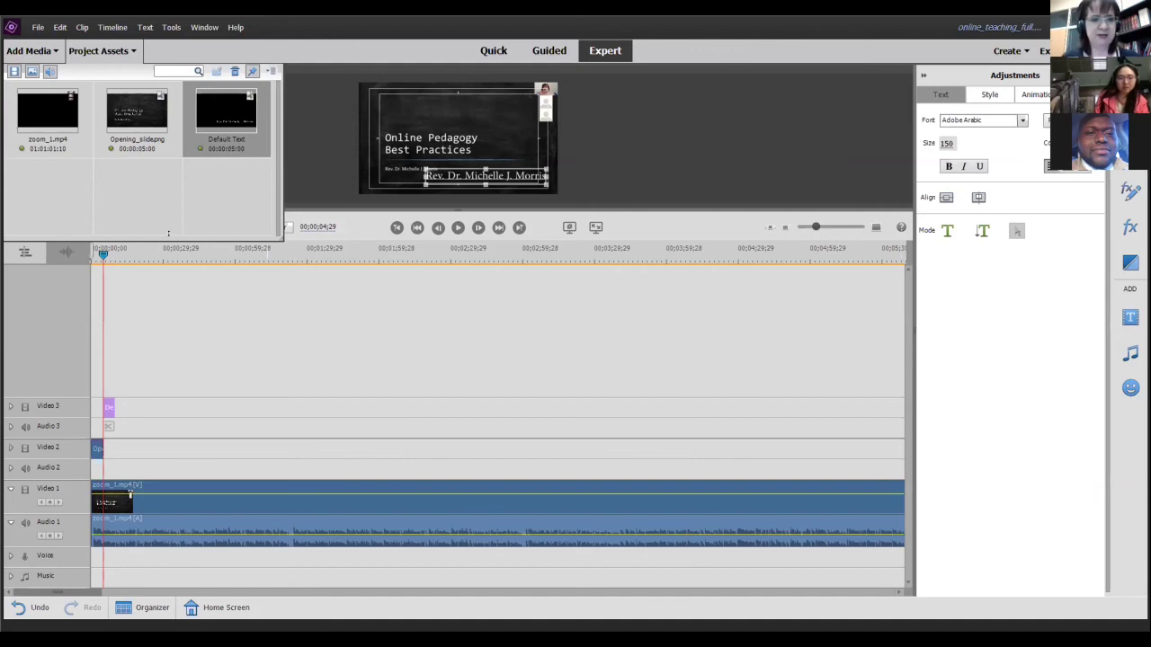
{"action": "left_click_drag", "start_coordinate": [104, 253], "coordinate": [41, 250]}
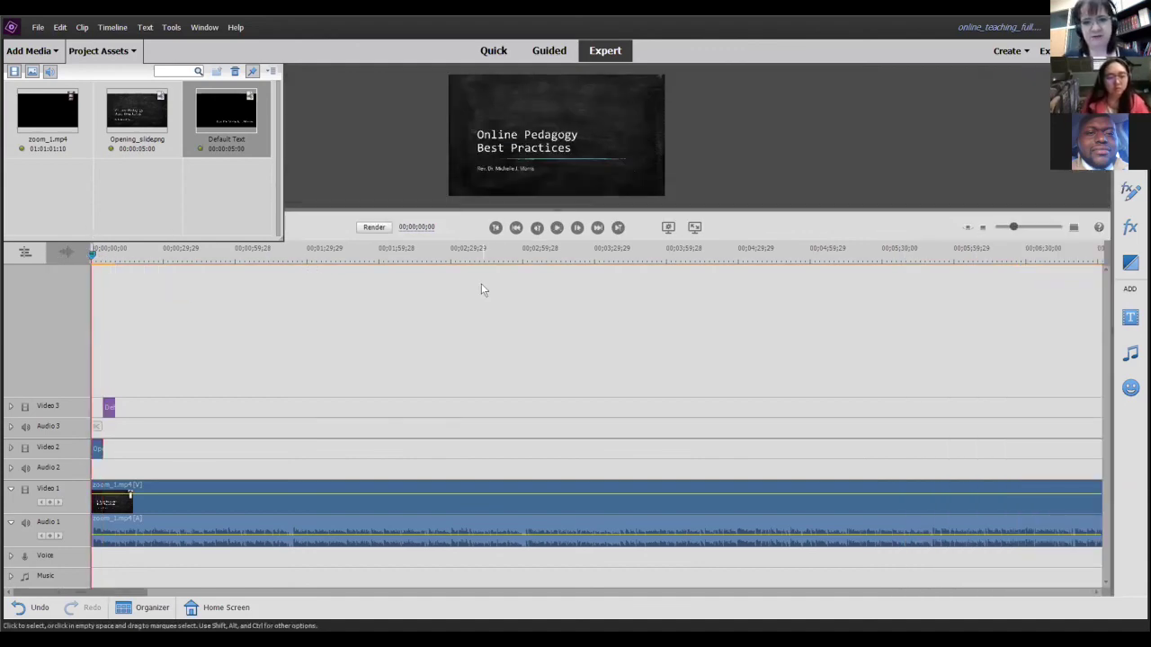
{"action": "left_click", "coordinate": [693, 227]}
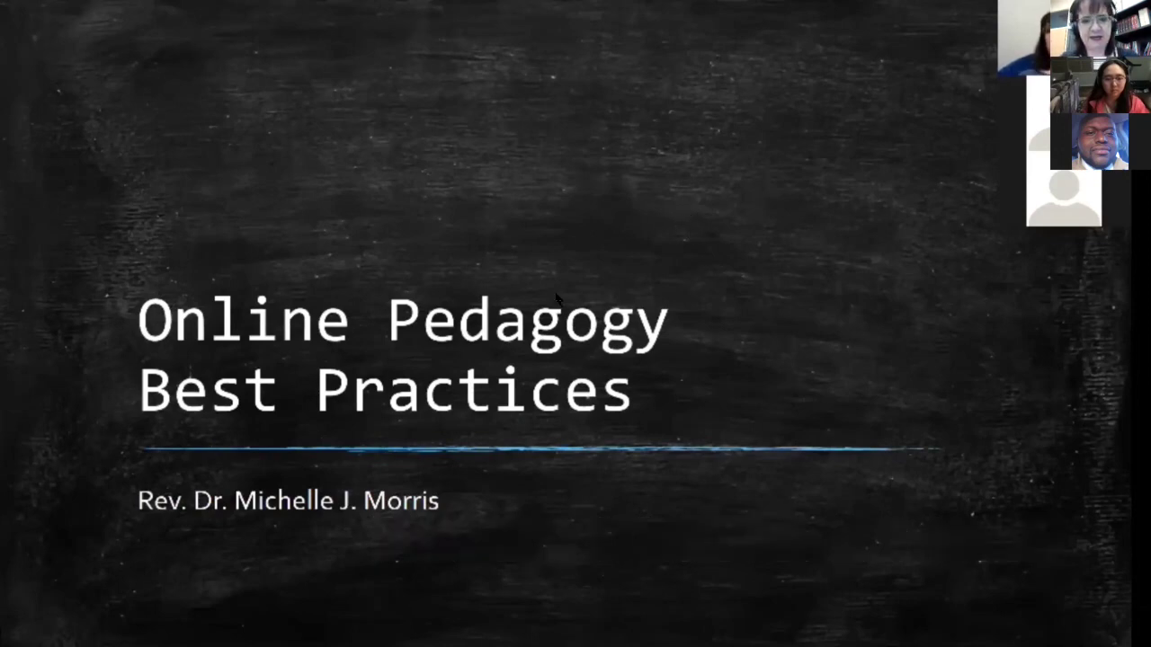
{"action": "key", "text": "Escape"}
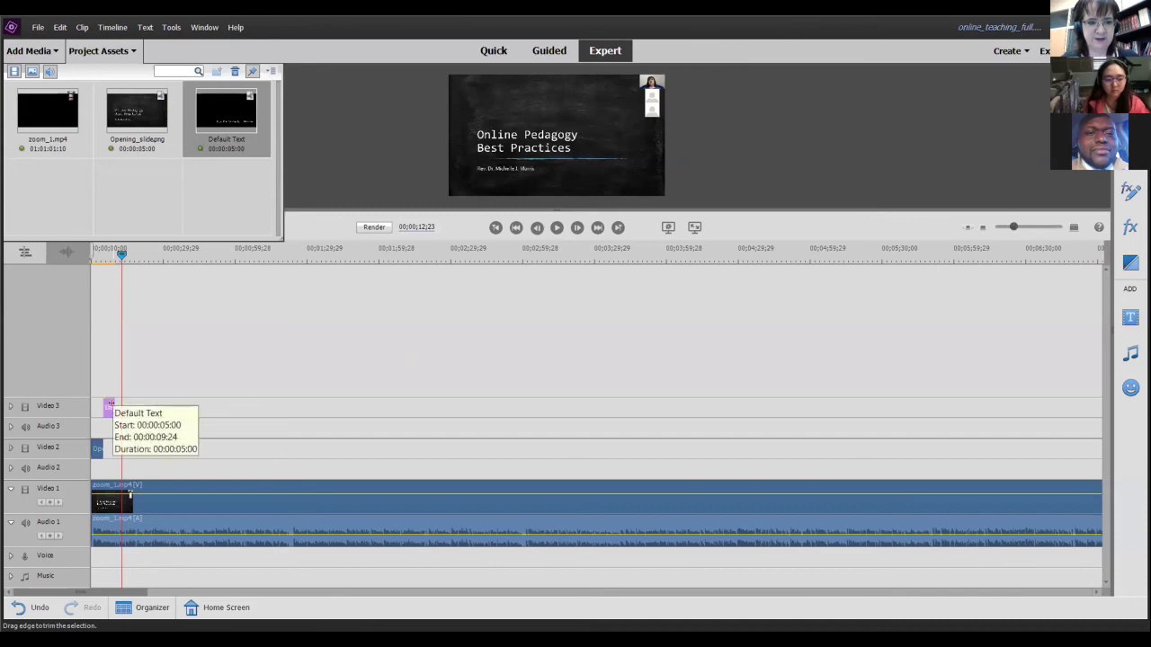
- Extend the Video 3 title clip by about 19 seconds and preview the opening full screen
{"action": "left_click_drag", "start_coordinate": [126, 409], "coordinate": [158, 410]}
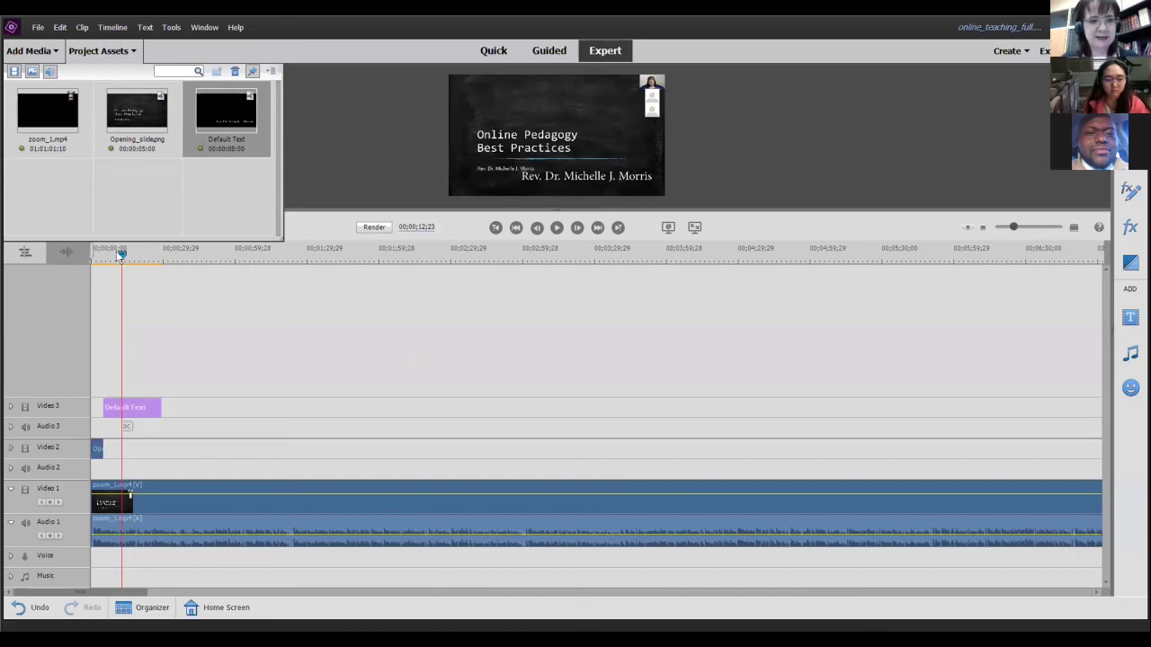
{"action": "left_click_drag", "start_coordinate": [120, 256], "coordinate": [82, 260]}
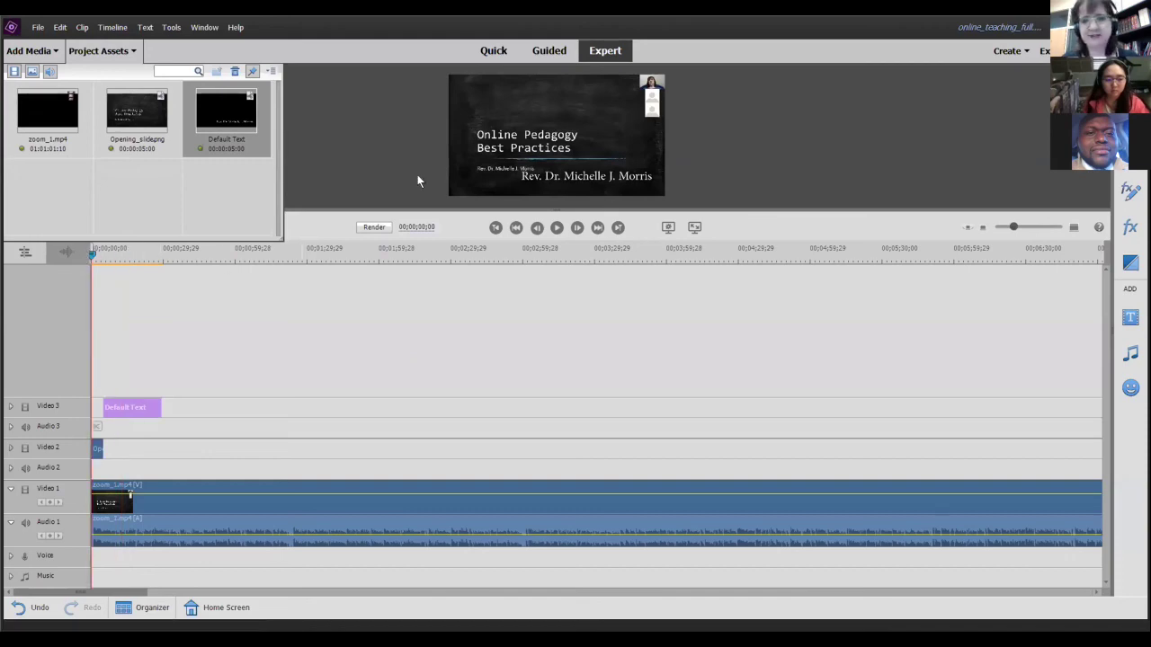
{"action": "left_click", "coordinate": [694, 227]}
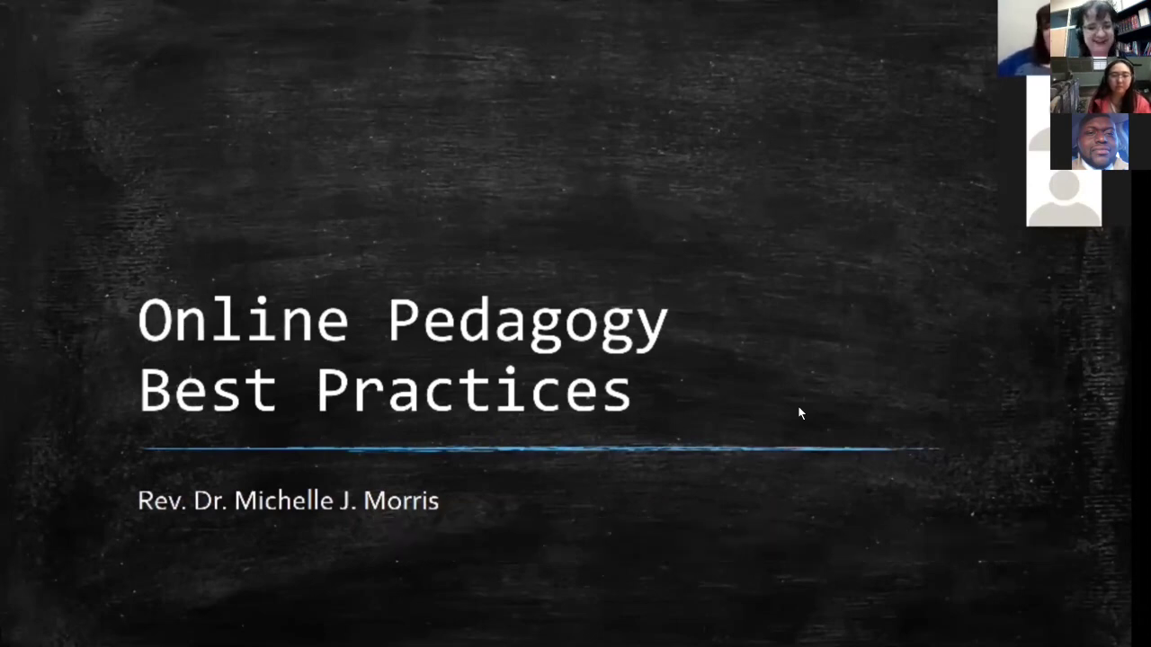
{"action": "key", "text": "Escape"}
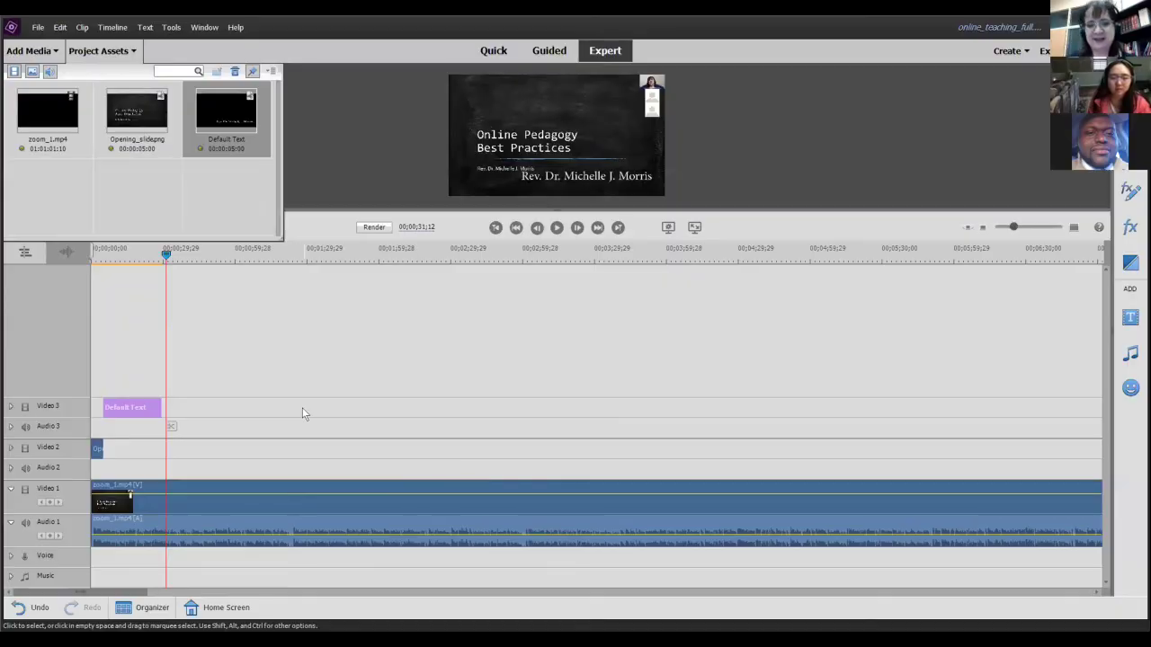